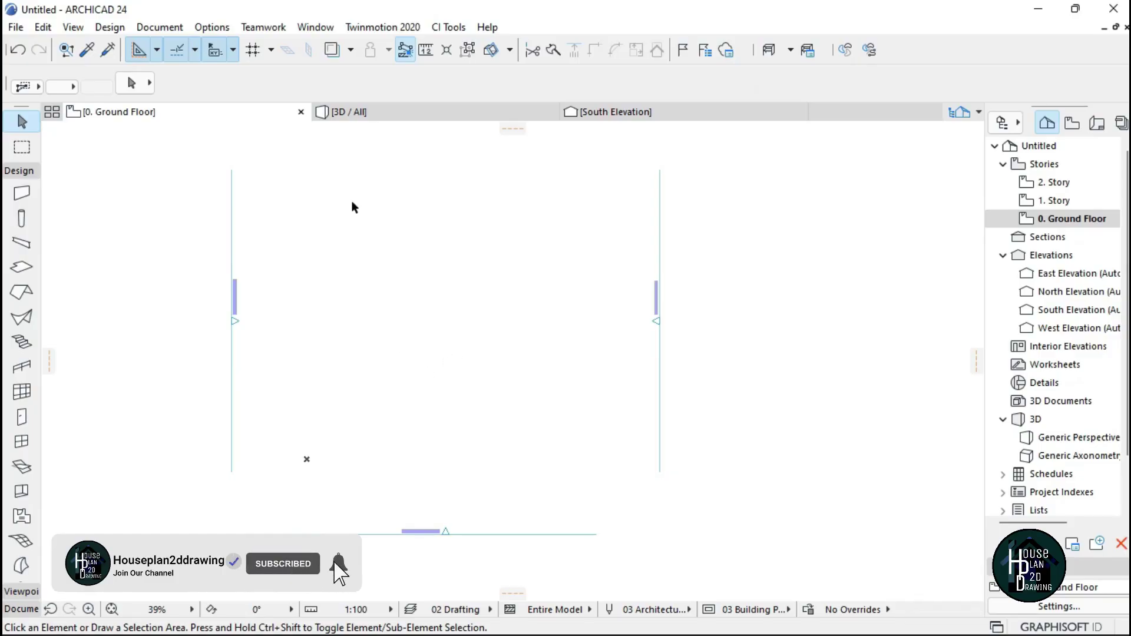
# - Draw a straight horizontal railing with the default Railing settings between the West and East Elevation lines on the Ground Floor plan
pyautogui.scroll(-3, 495, 318)
pyautogui.scroll(5, 589, 356)
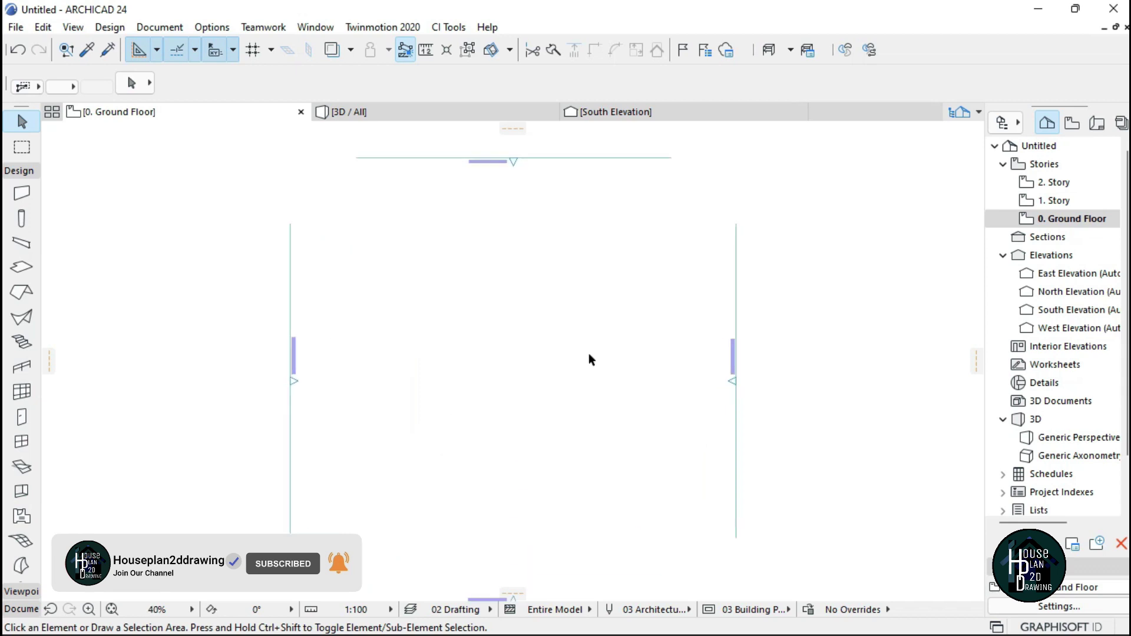
pyautogui.click(21, 367)
pyautogui.scroll(3, 498, 326)
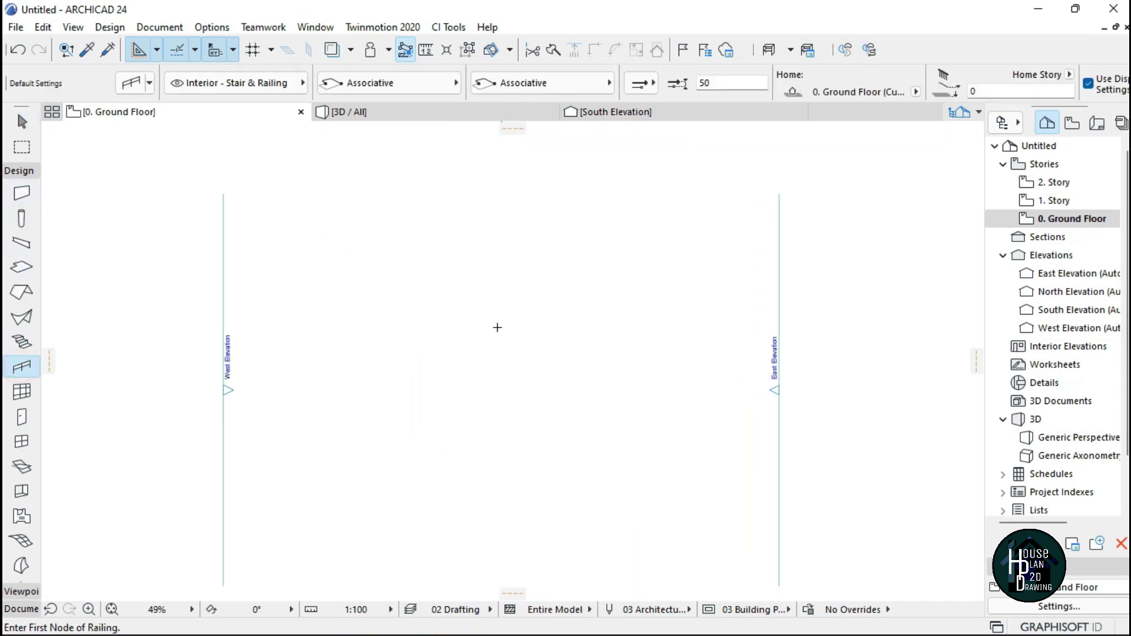
pyautogui.scroll(-2, 449, 343)
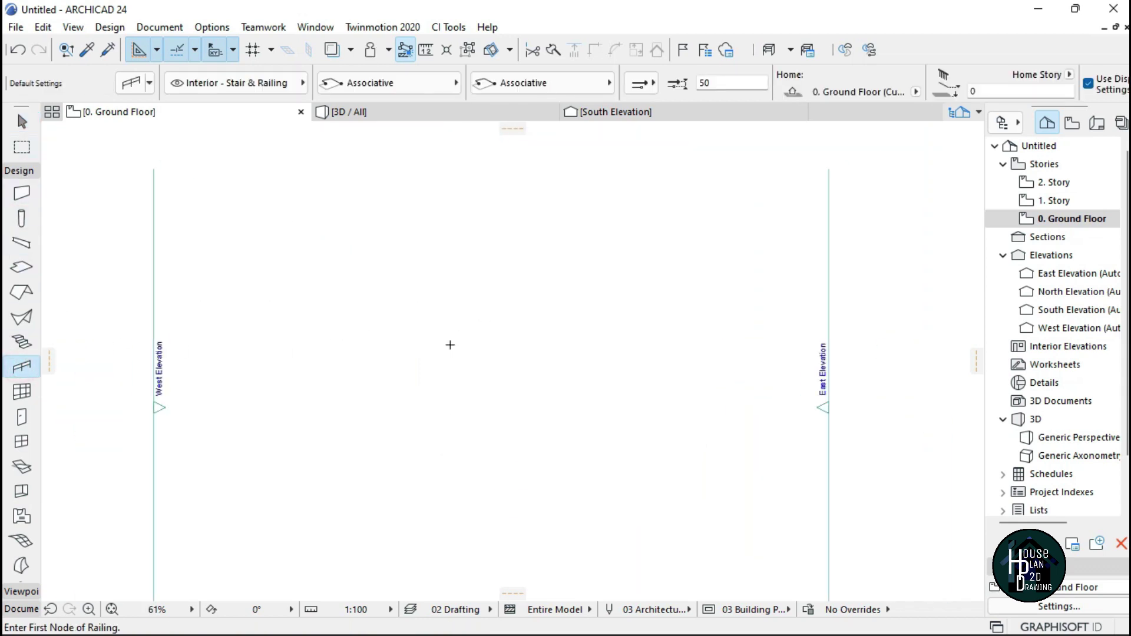
pyautogui.scroll(1, 450, 343)
pyautogui.click(21, 169)
pyautogui.click(21, 169)
pyautogui.click(21, 169)
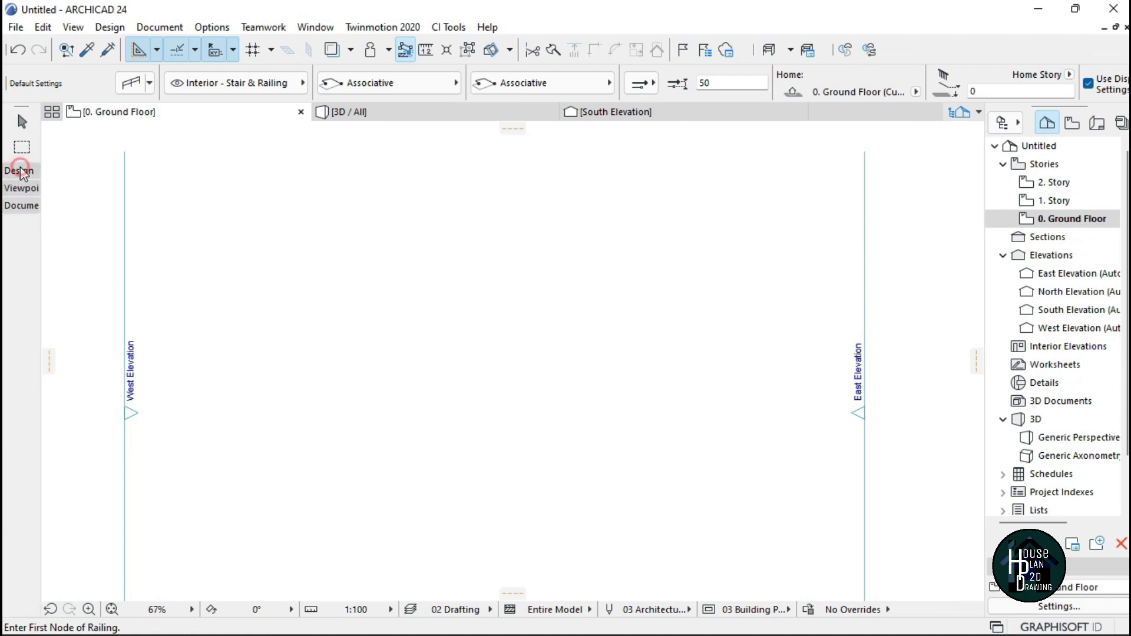
pyautogui.click(22, 169)
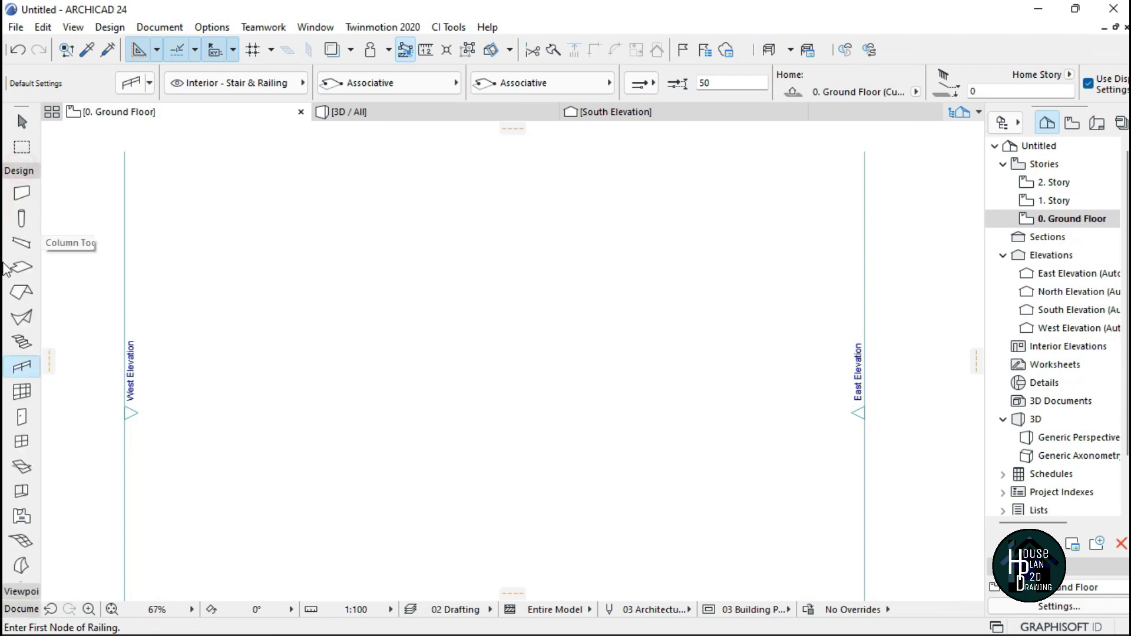
pyautogui.click(24, 369)
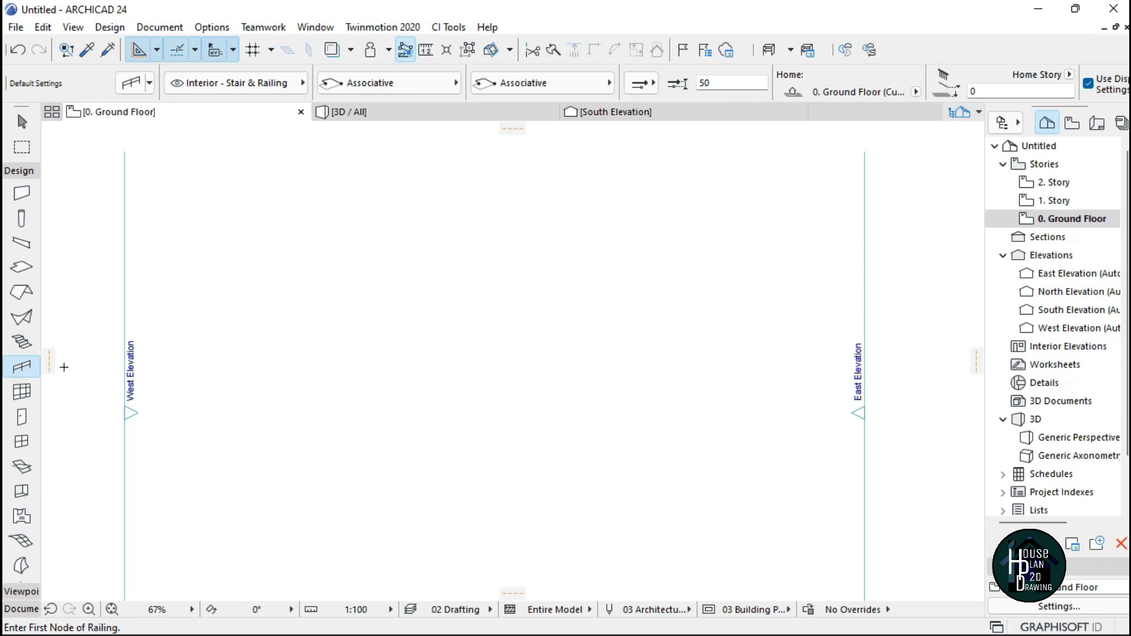
pyautogui.click(344, 297)
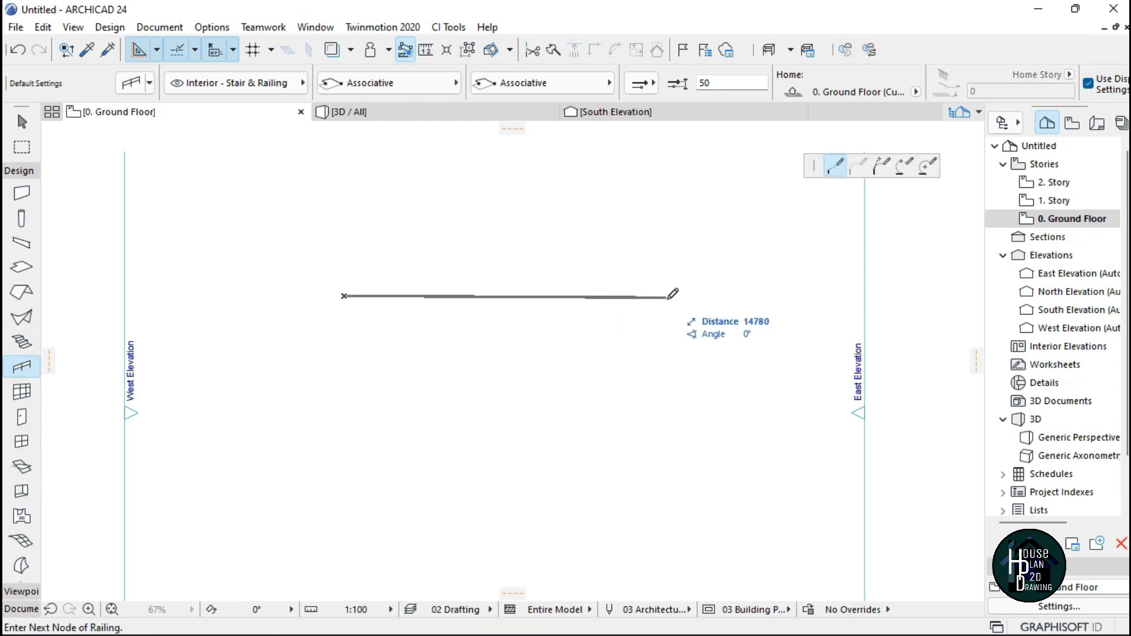
pyautogui.click(538, 295)
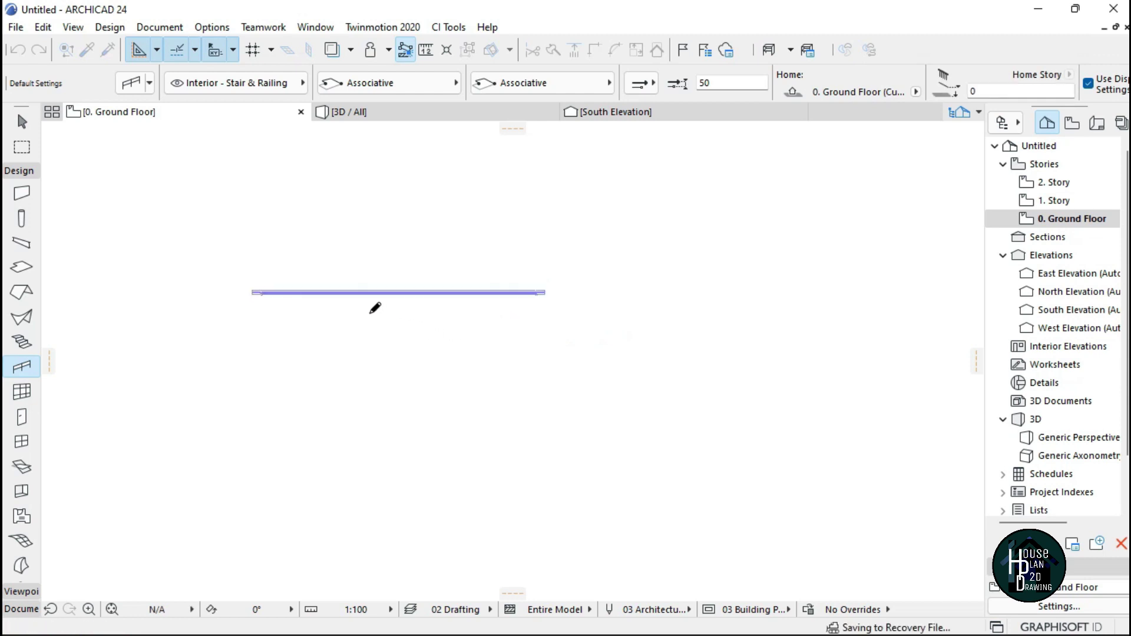
pyautogui.press('Escape')
# - Walk up to the new railing in the 3D view to examine its shape
pyautogui.click(377, 112)
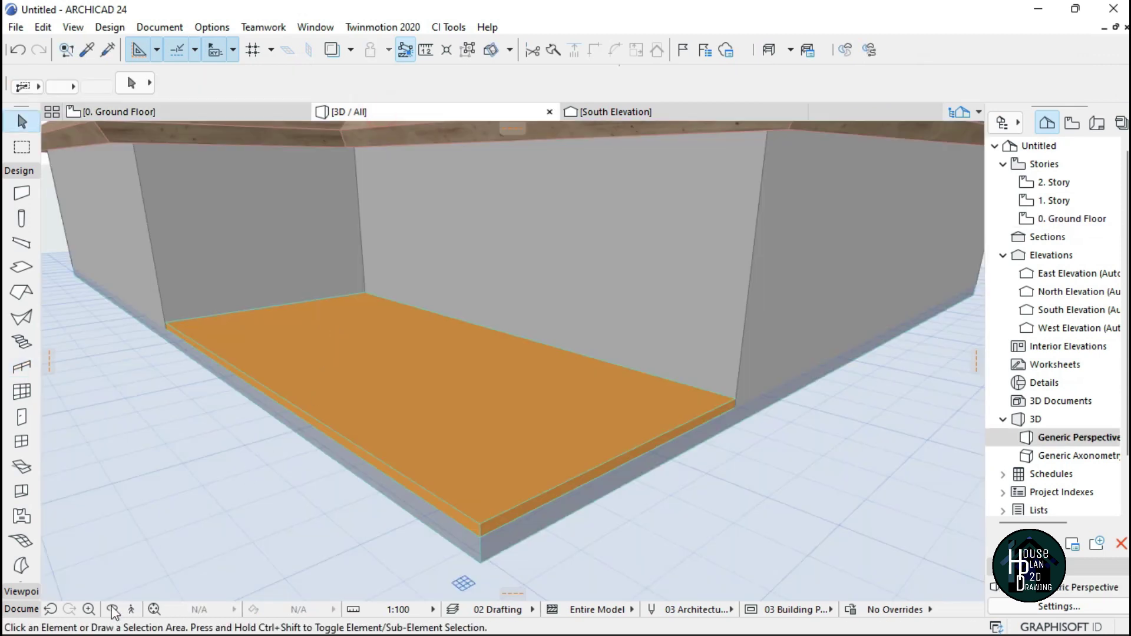
pyautogui.click(129, 612)
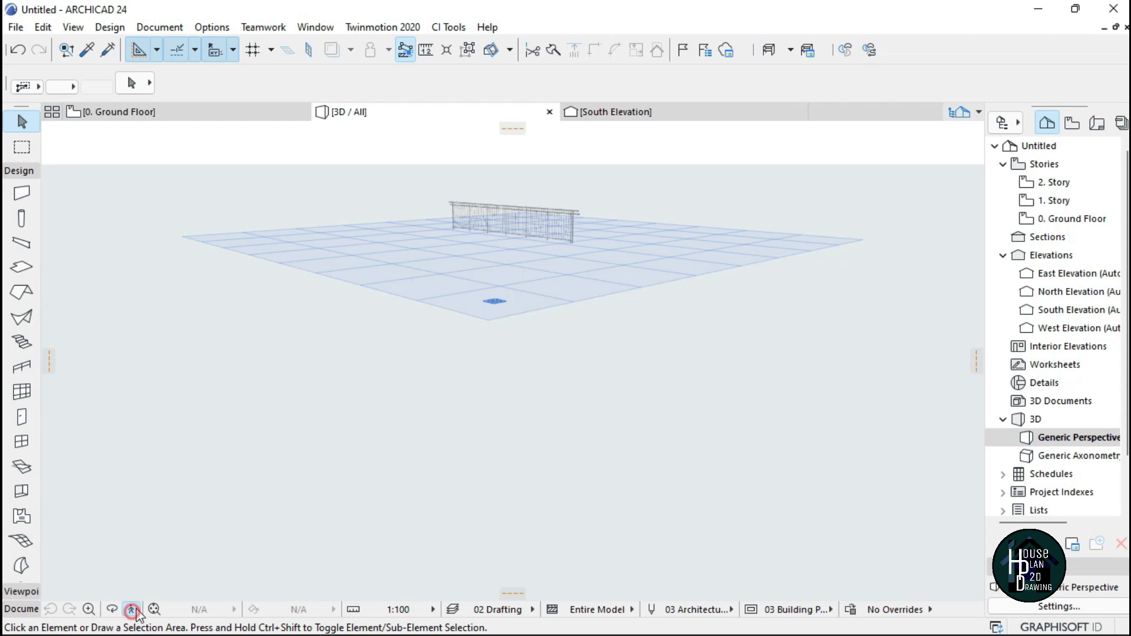
pyautogui.press('Up')
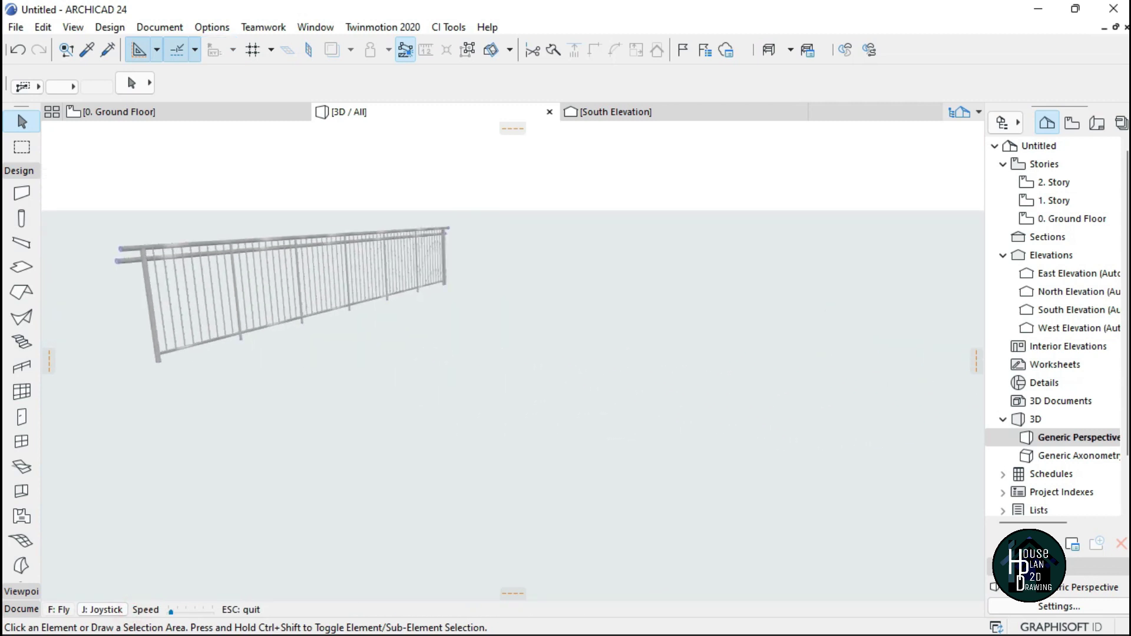
pyautogui.press('Escape')
# - Draw a rectangular slab under and around the railing on the Ground Floor plan and check it in 3D
pyautogui.click(145, 115)
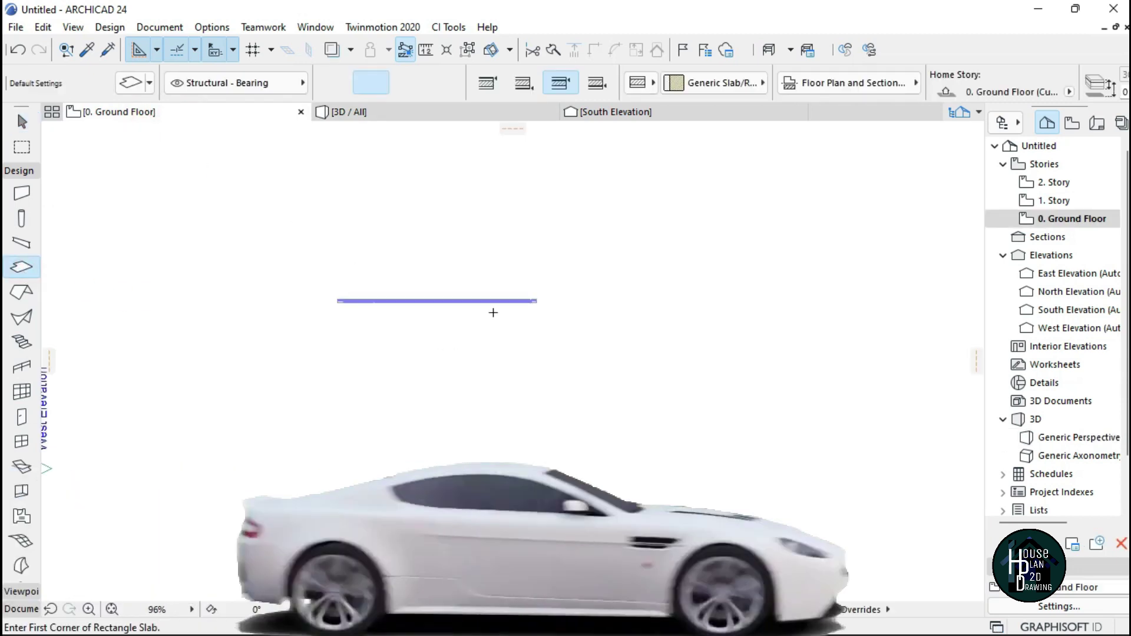
pyautogui.click(336, 222)
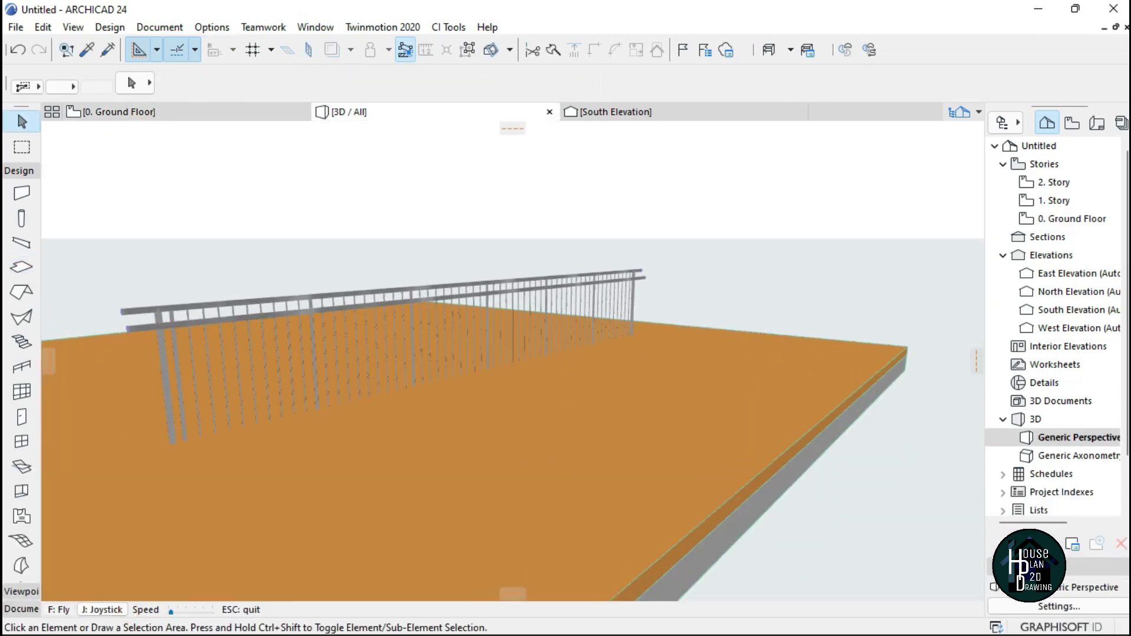
pyautogui.press('Escape')
# - Select the slab in 3D and replace its composite structure with a basic concrete one
pyautogui.click(536, 422)
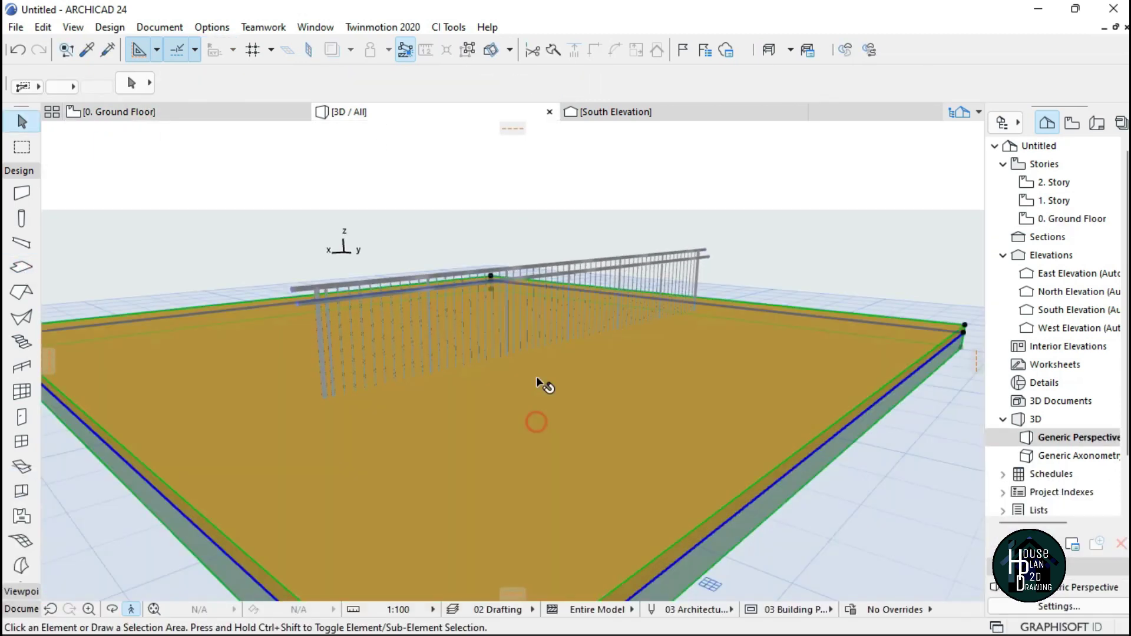
pyautogui.click(695, 82)
pyautogui.click(650, 89)
pyautogui.click(672, 85)
pyautogui.press('Escape')
# - Walk around the railing in 3D to examine its posts, balusters and handrails from both ends
pyautogui.click(113, 609)
pyautogui.press('Up')
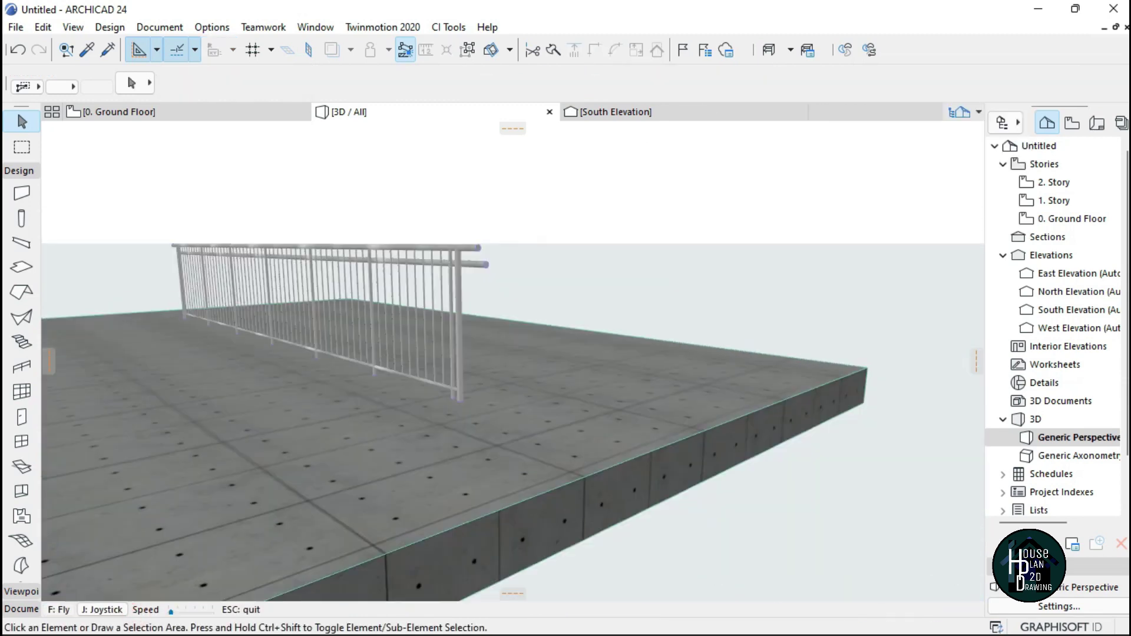
pyautogui.press('Right')
pyautogui.press('Up')
pyautogui.press('Left')
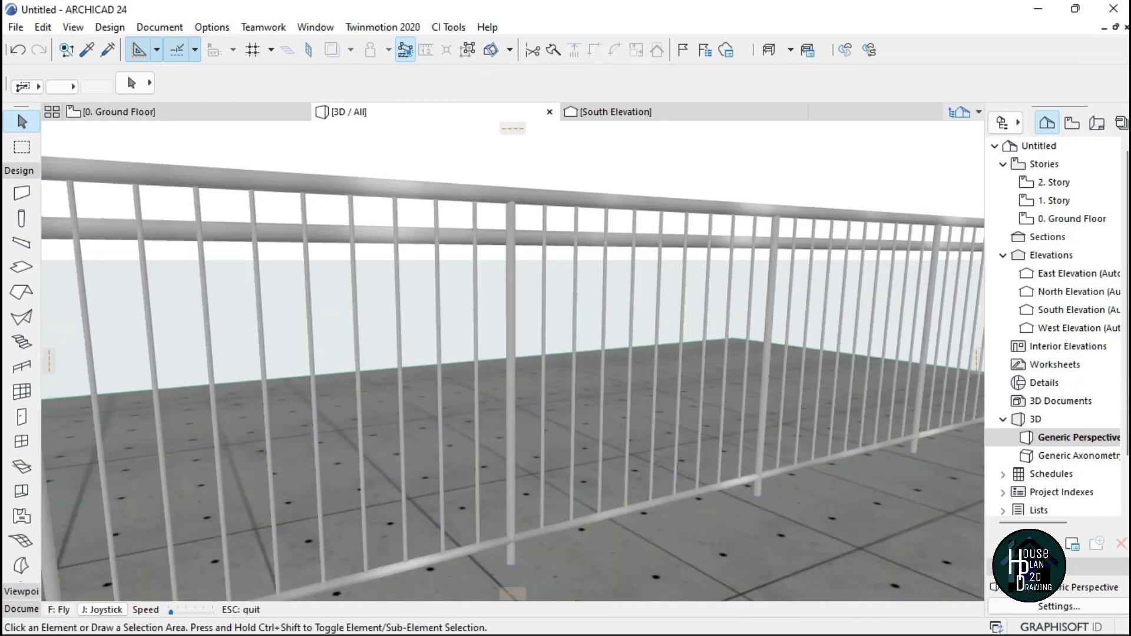
pyautogui.press('Down')
pyautogui.press('Up')
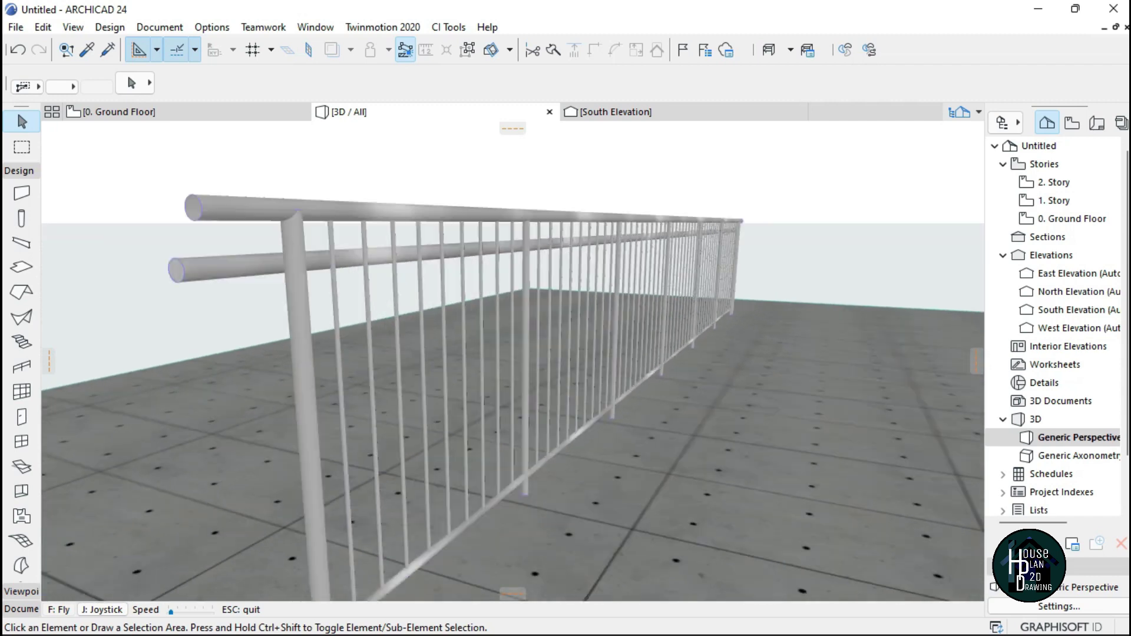
pyautogui.press('Down')
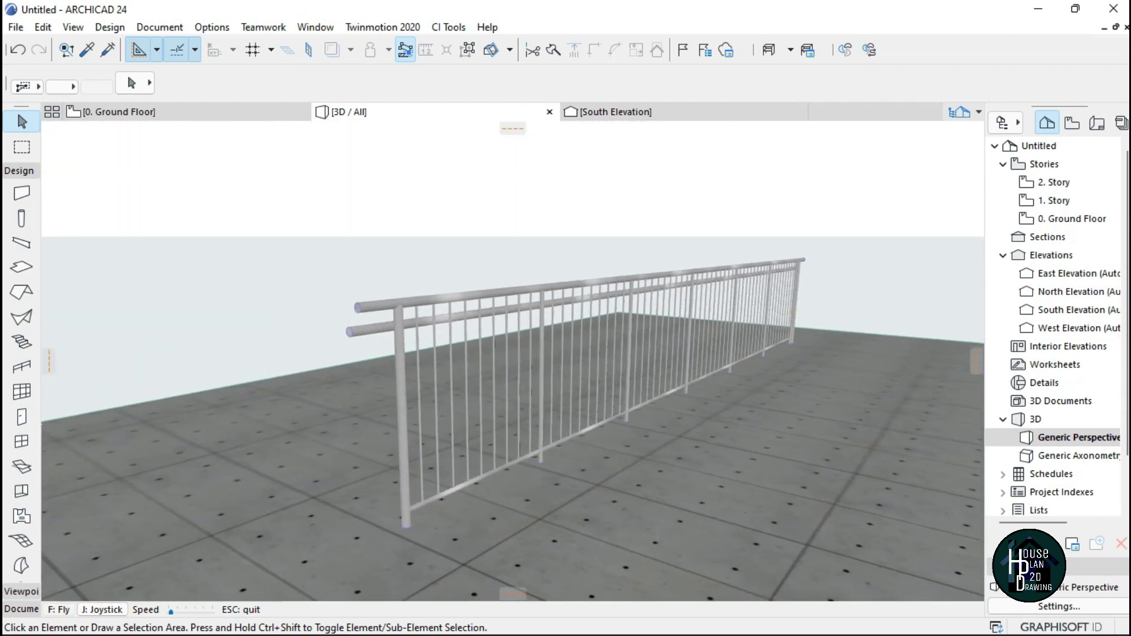
pyautogui.press('Up')
pyautogui.press('Down')
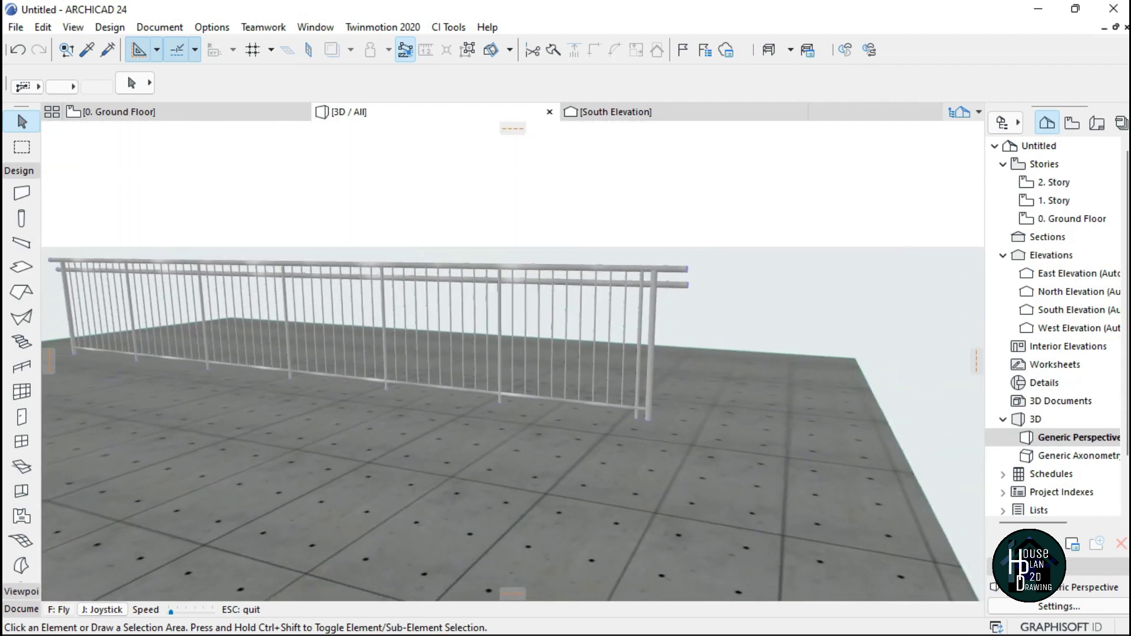
pyautogui.press('Escape')
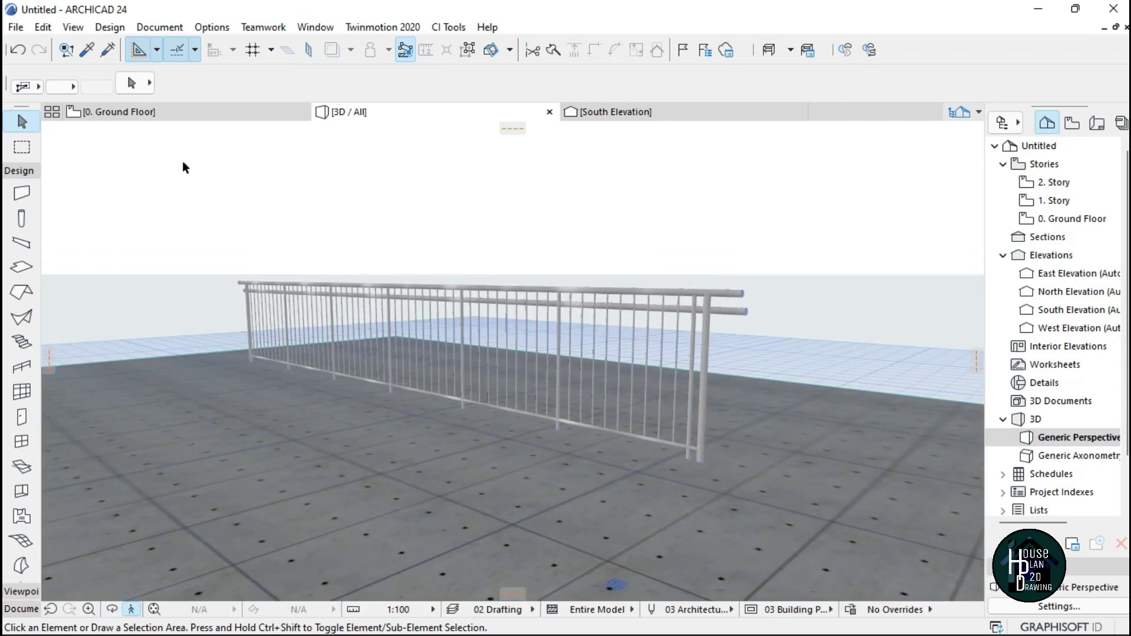
# - Browse the railing favorites and apply Frameless Glass Railing as the Railing tool's default settings
pyautogui.click(131, 114)
pyautogui.scroll(-5, 423, 254)
pyautogui.scroll(7, 449, 226)
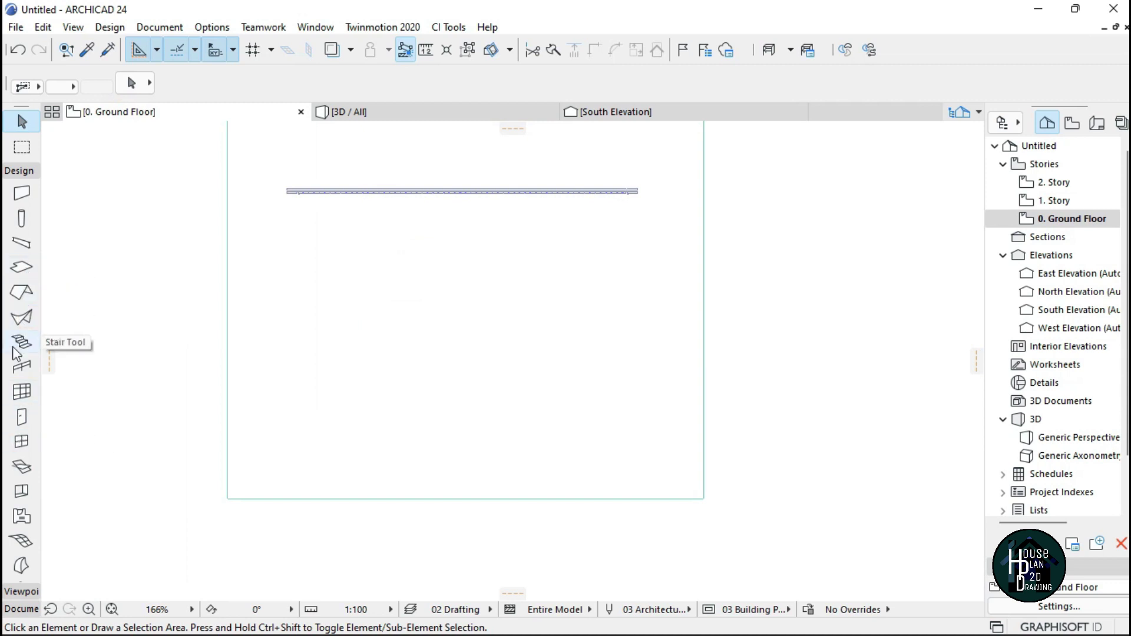
pyautogui.click(20, 368)
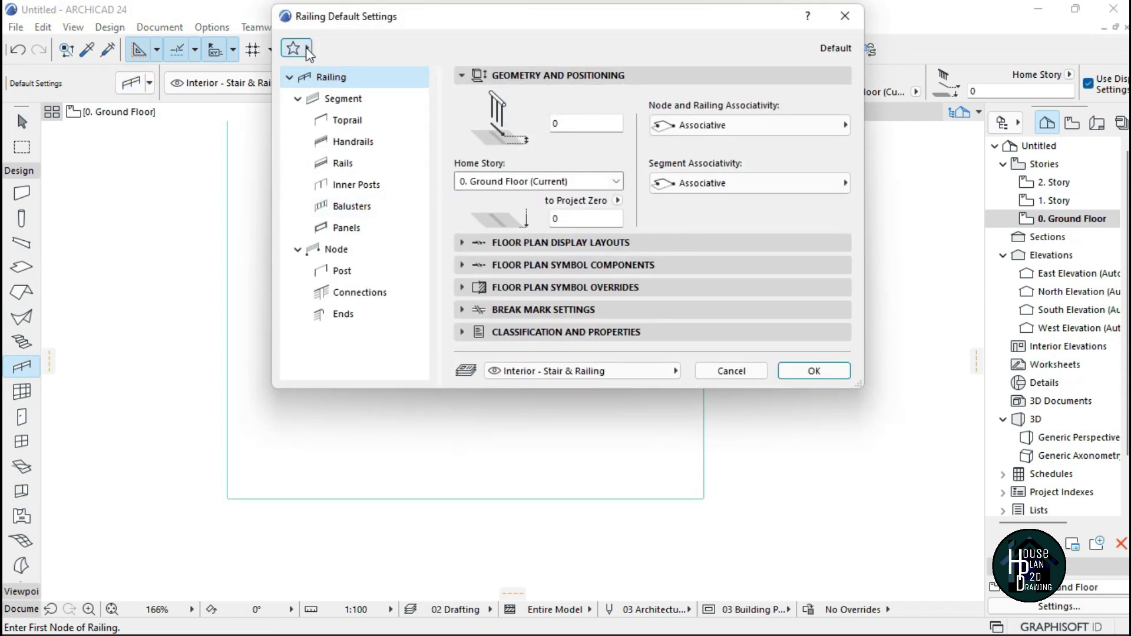
pyautogui.click(294, 48)
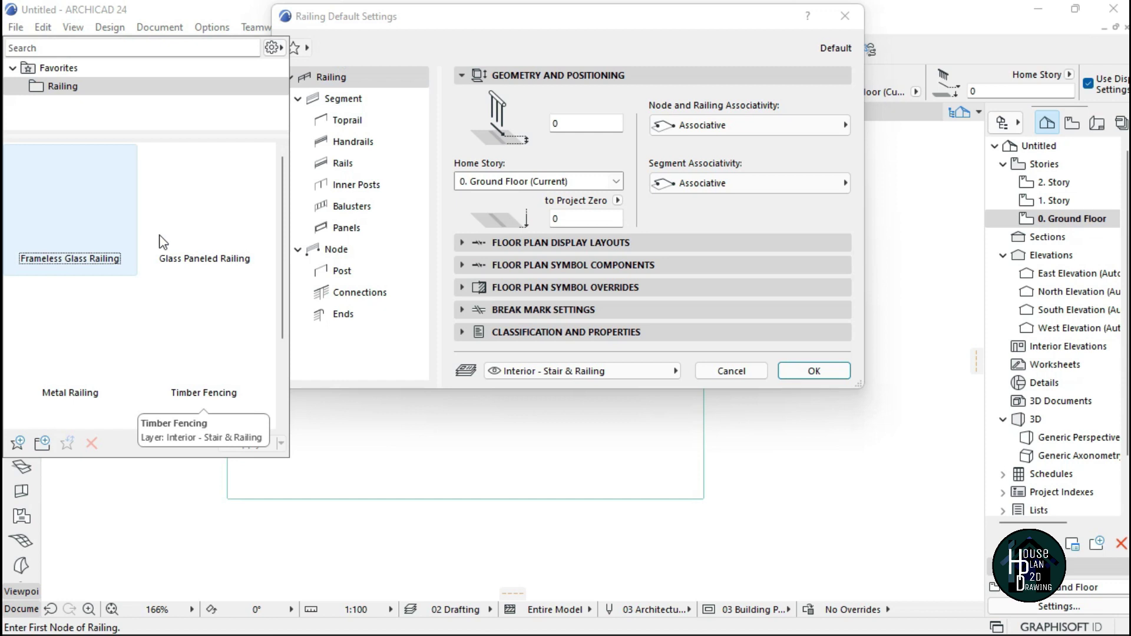
pyautogui.scroll(-2, 174, 321)
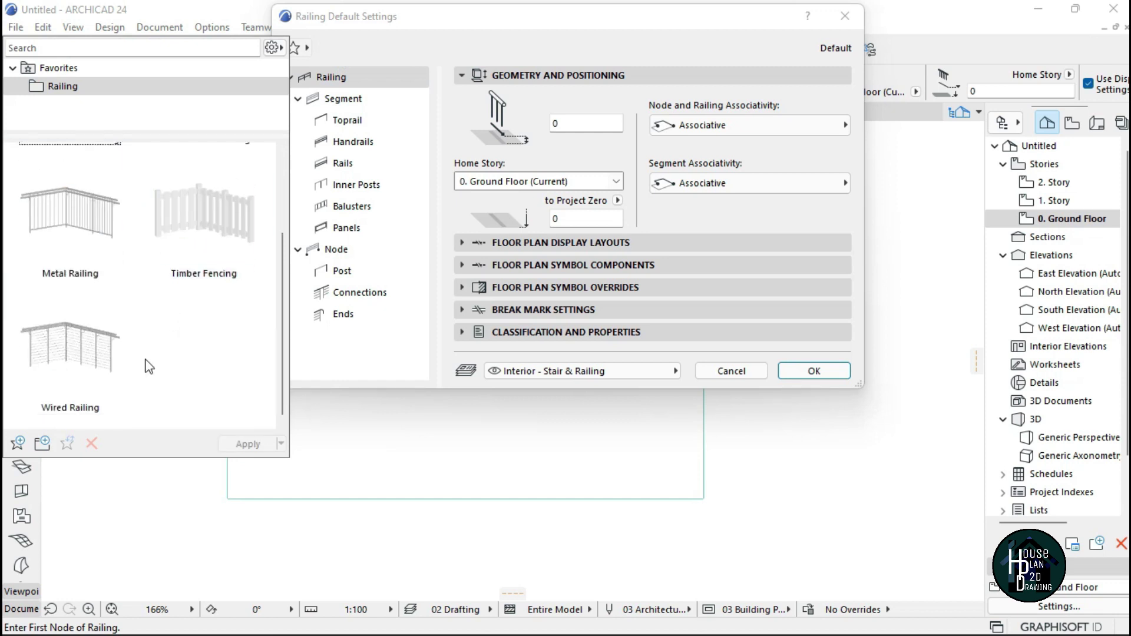
pyautogui.scroll(3, 132, 315)
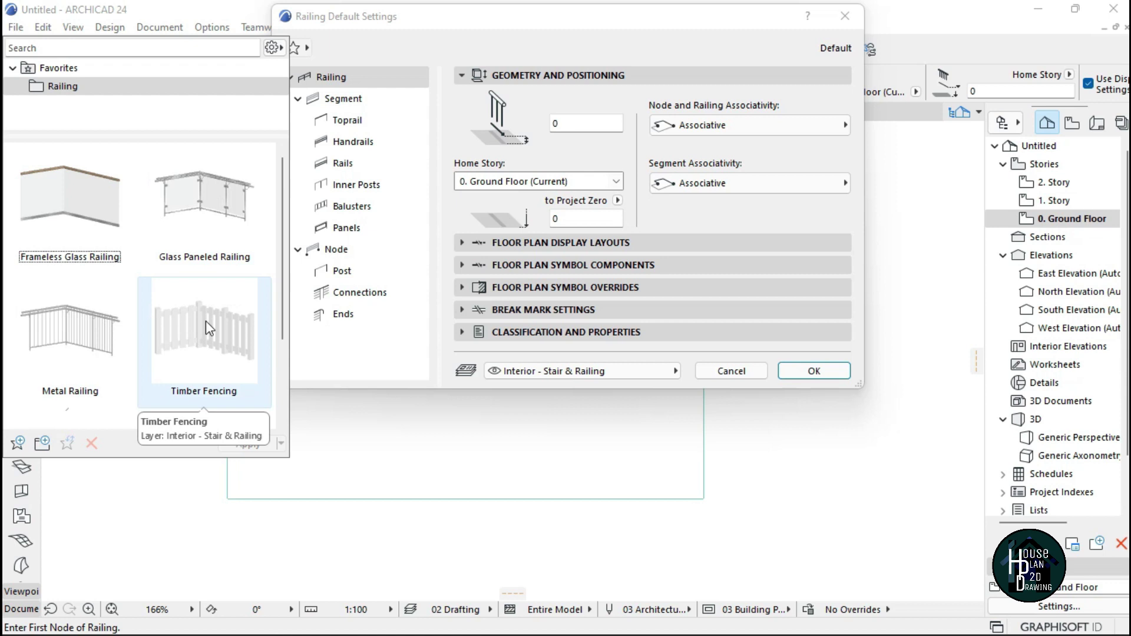
pyautogui.scroll(-2, 208, 327)
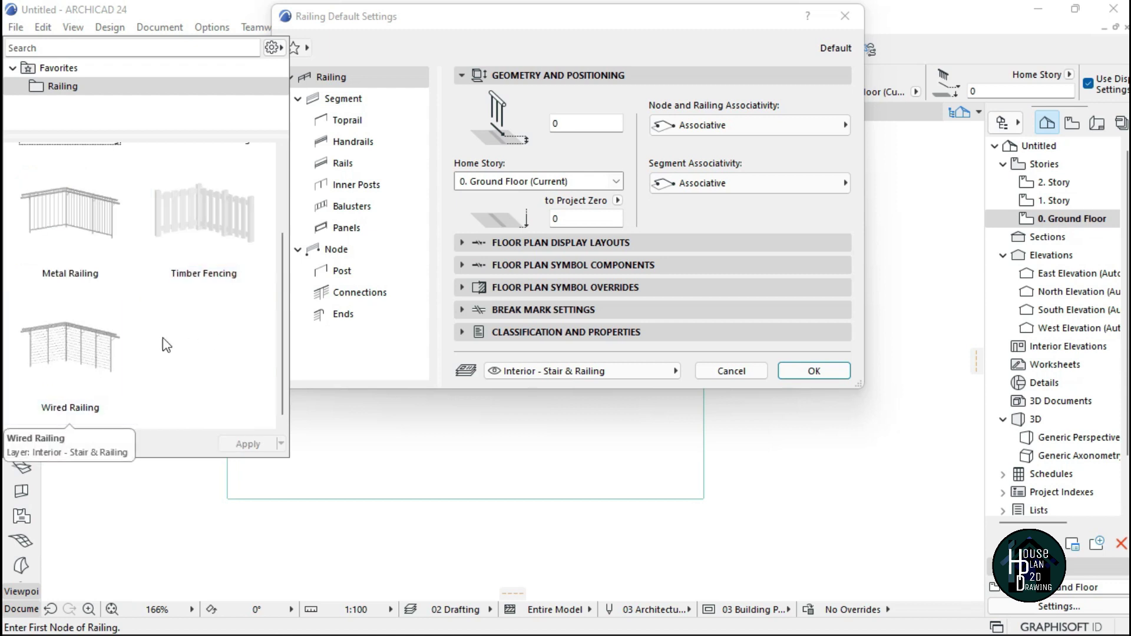
pyautogui.scroll(2, 158, 318)
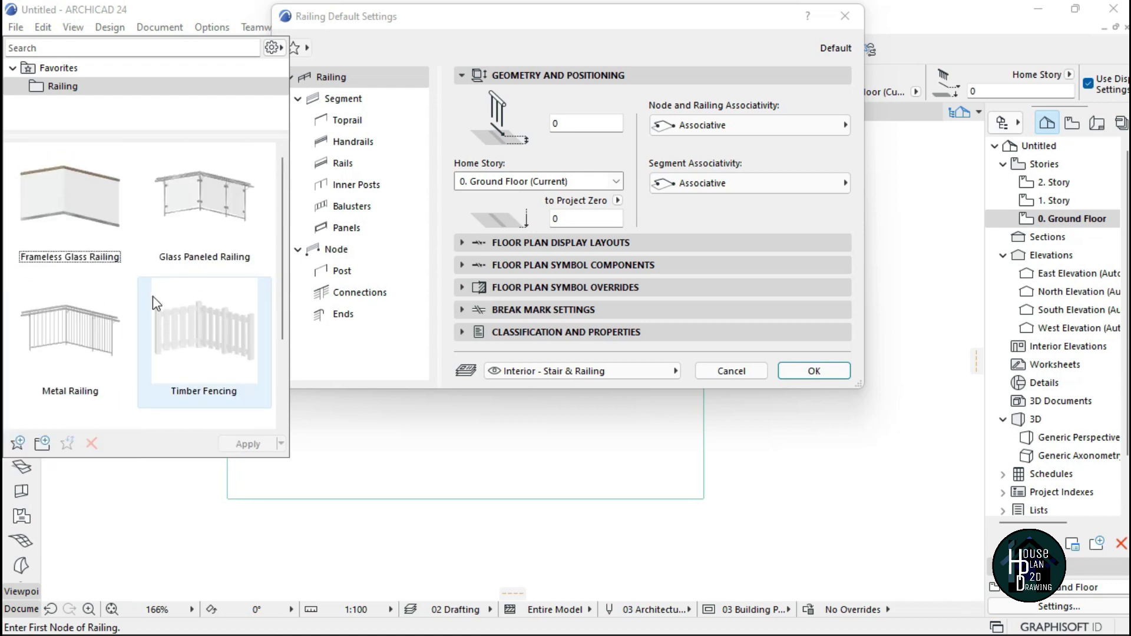
pyautogui.doubleClick(71, 218)
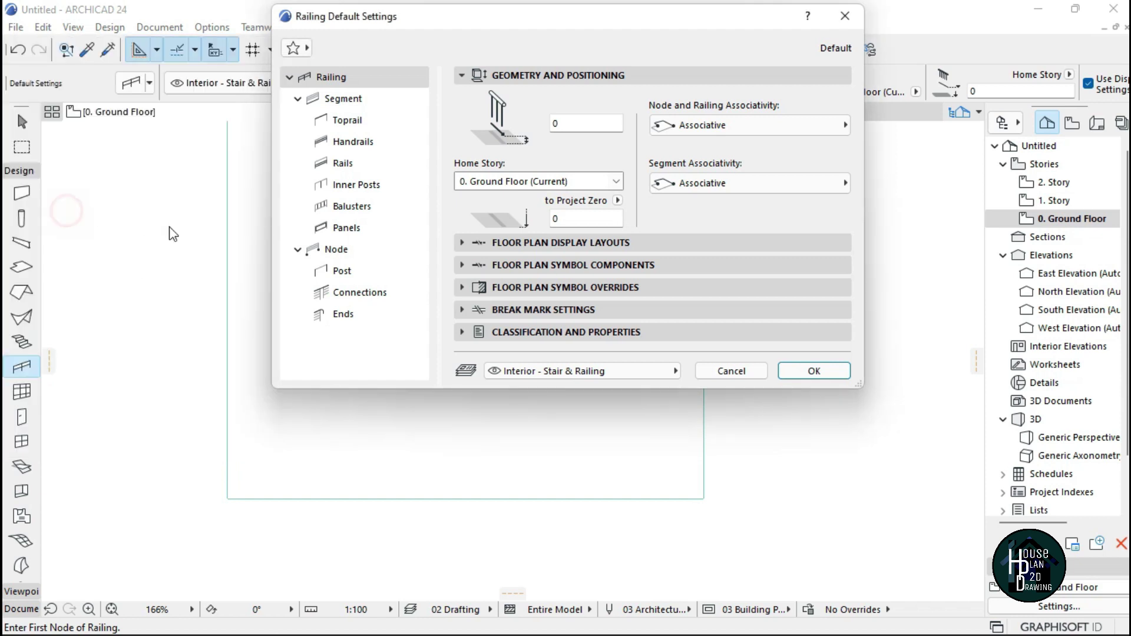
pyautogui.click(811, 375)
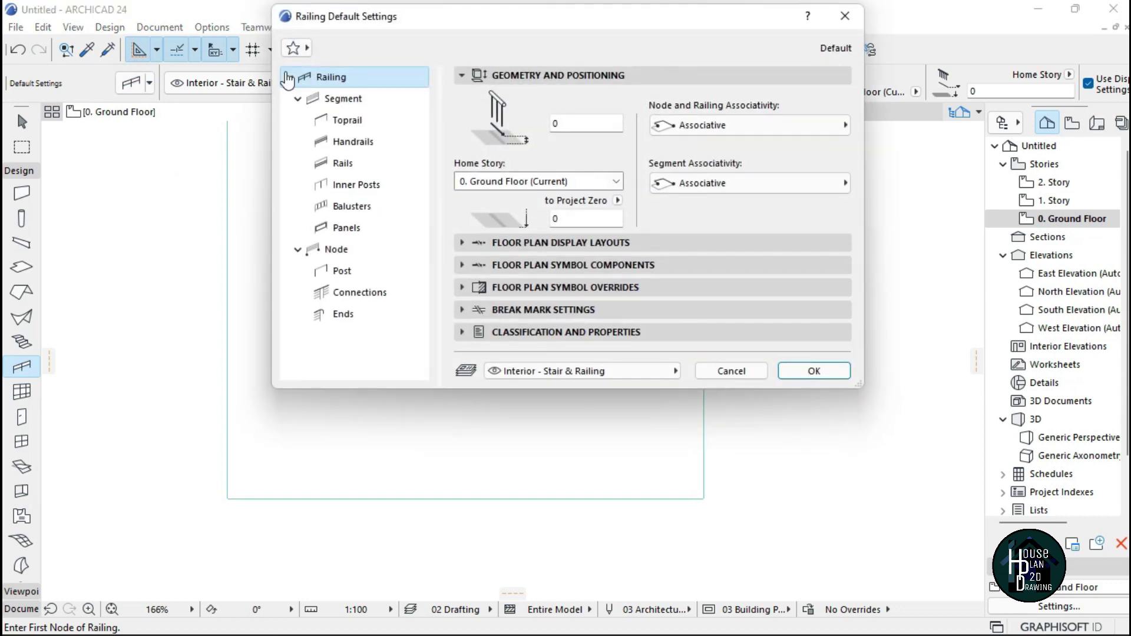
pyautogui.click(292, 48)
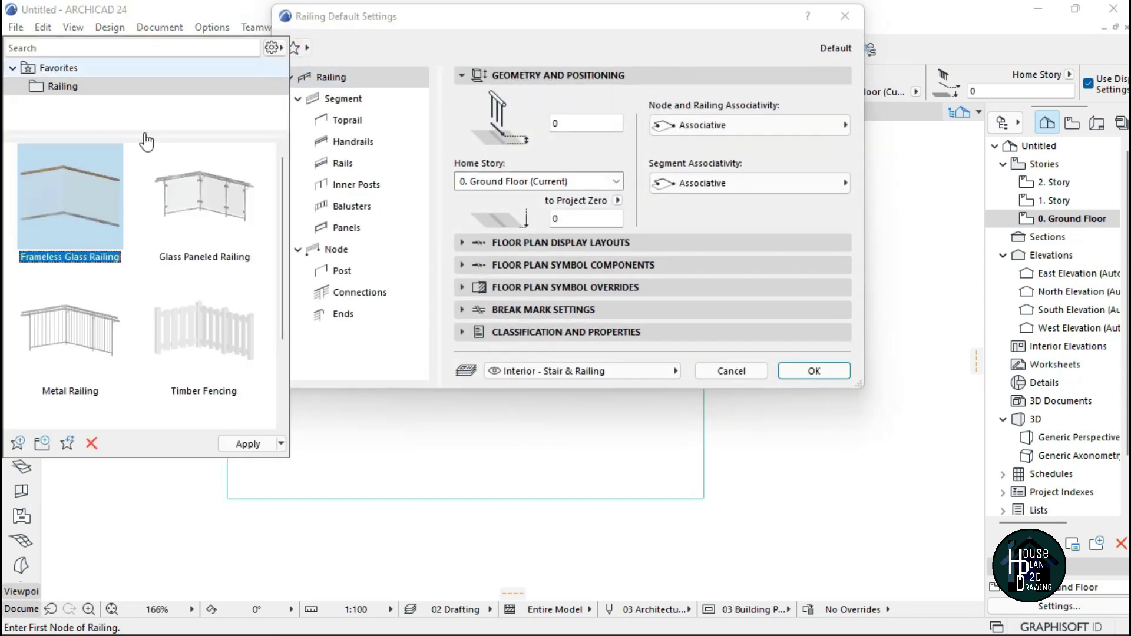
pyautogui.doubleClick(71, 207)
pyautogui.click(798, 374)
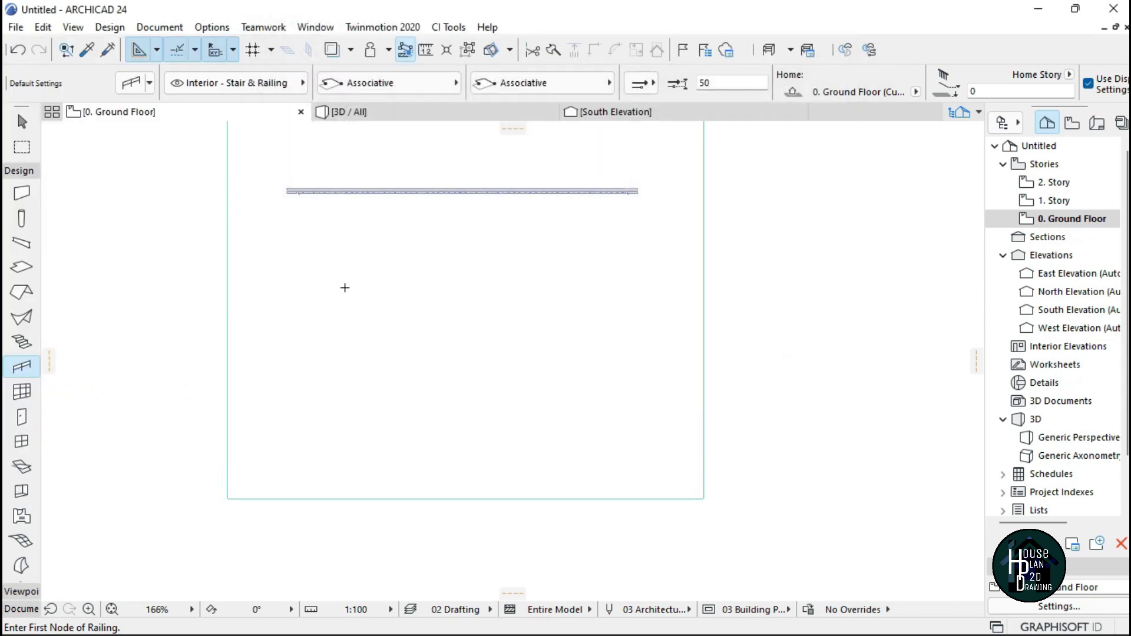
# - Draw a straight vertical frameless glass railing about 2260 mm long inside the slab, below the first railing on the Ground Floor plan
pyautogui.scroll(3, 379, 324)
pyautogui.click(353, 244)
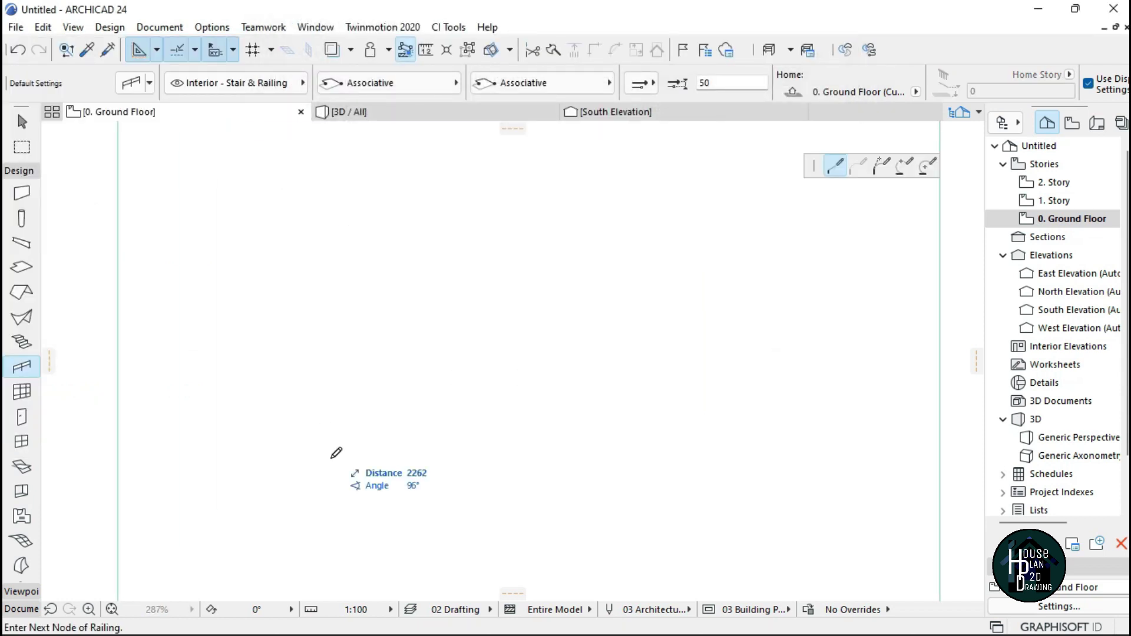
pyautogui.doubleClick(353, 452)
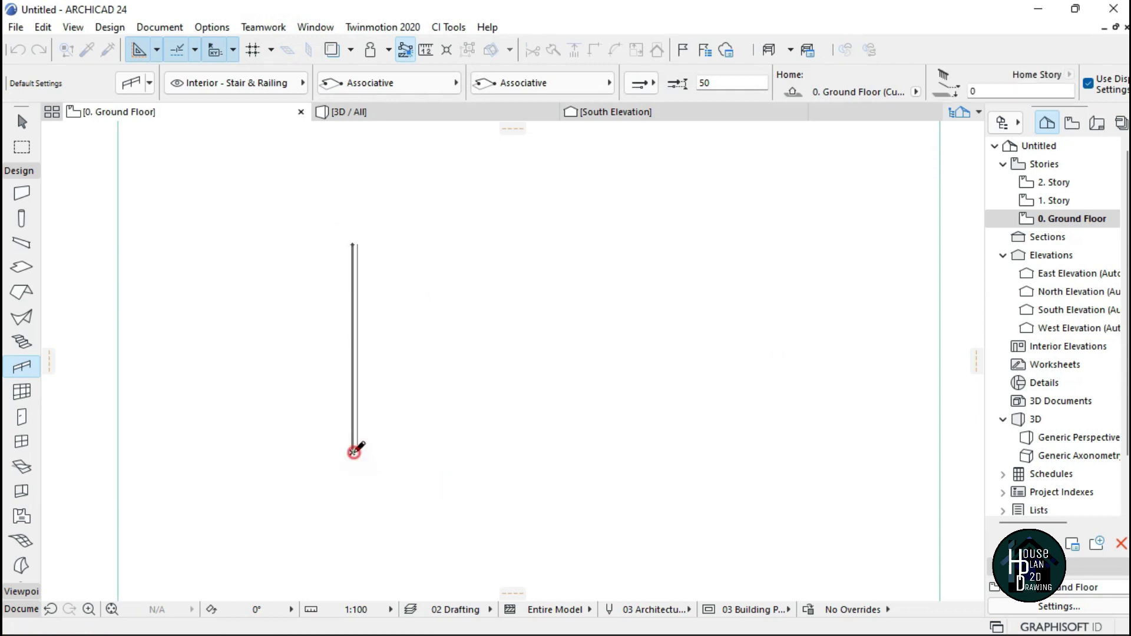
pyautogui.scroll(3, 352, 432)
pyautogui.press('Escape')
# - Walk around the frameless glass railing in the 3D view to examine it beside the metal railing on the slab
pyautogui.click(437, 111)
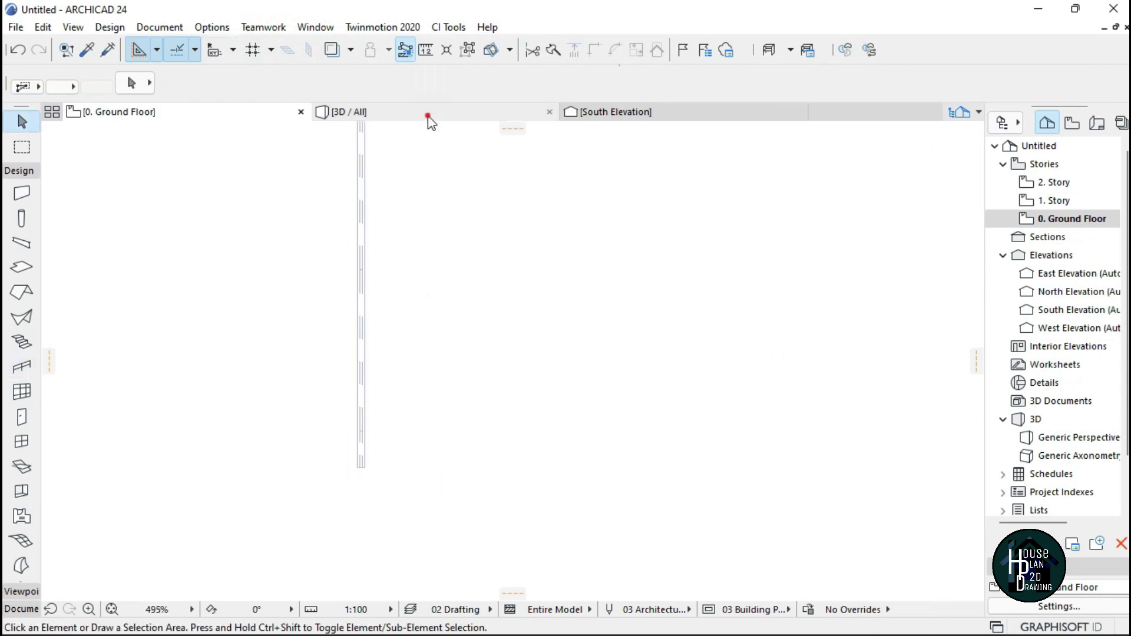
pyautogui.click(134, 606)
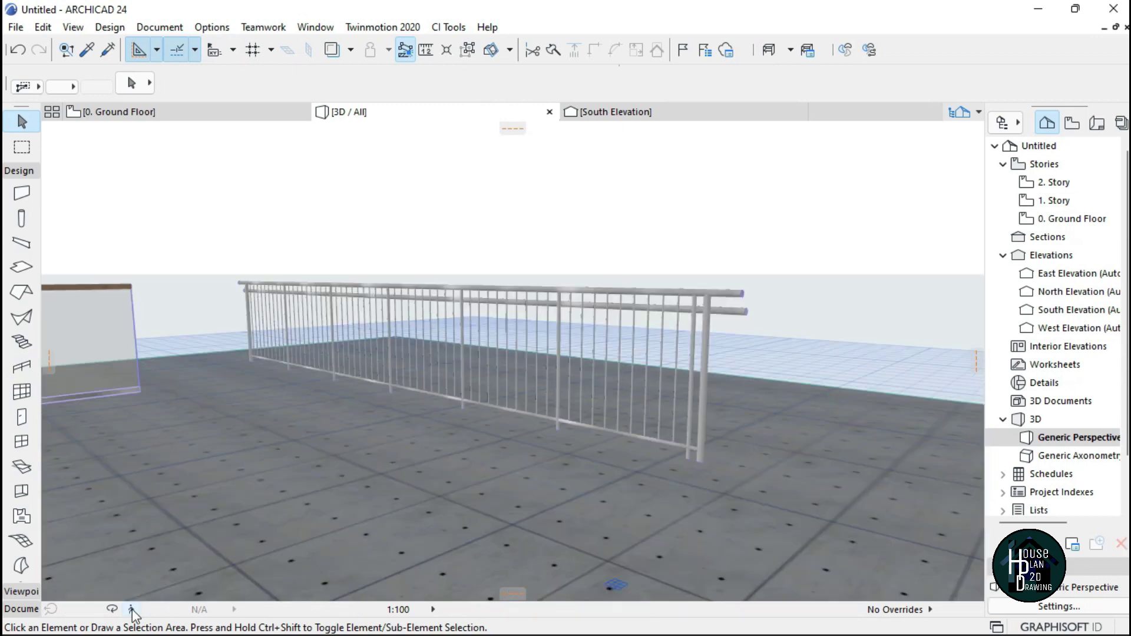
pyautogui.press('Up')
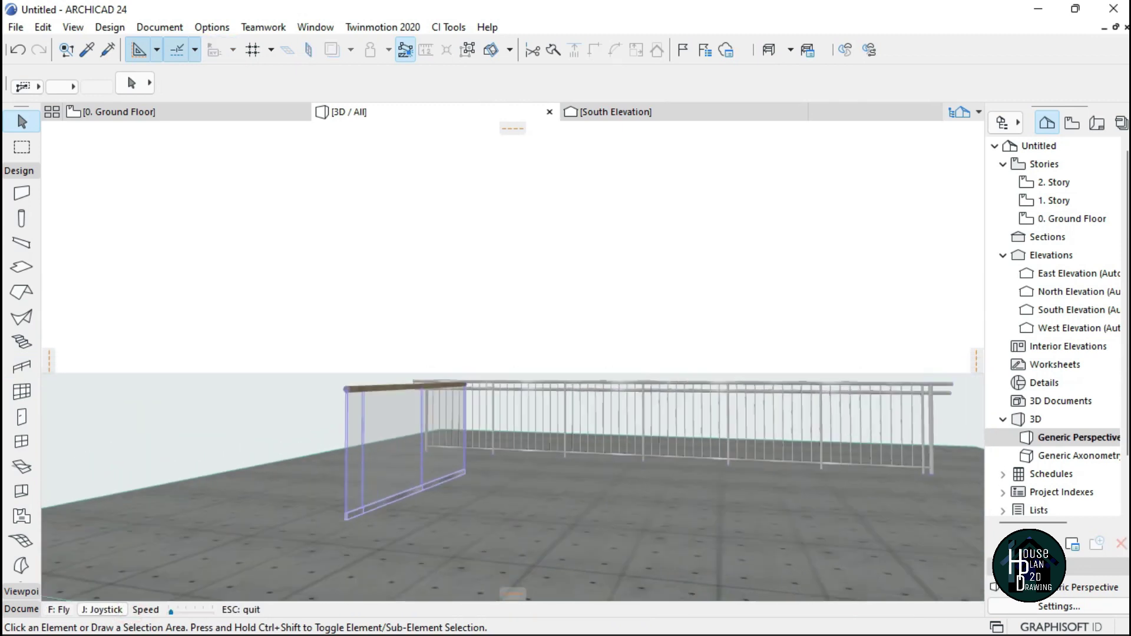
pyautogui.press('Left')
pyautogui.press('Escape')
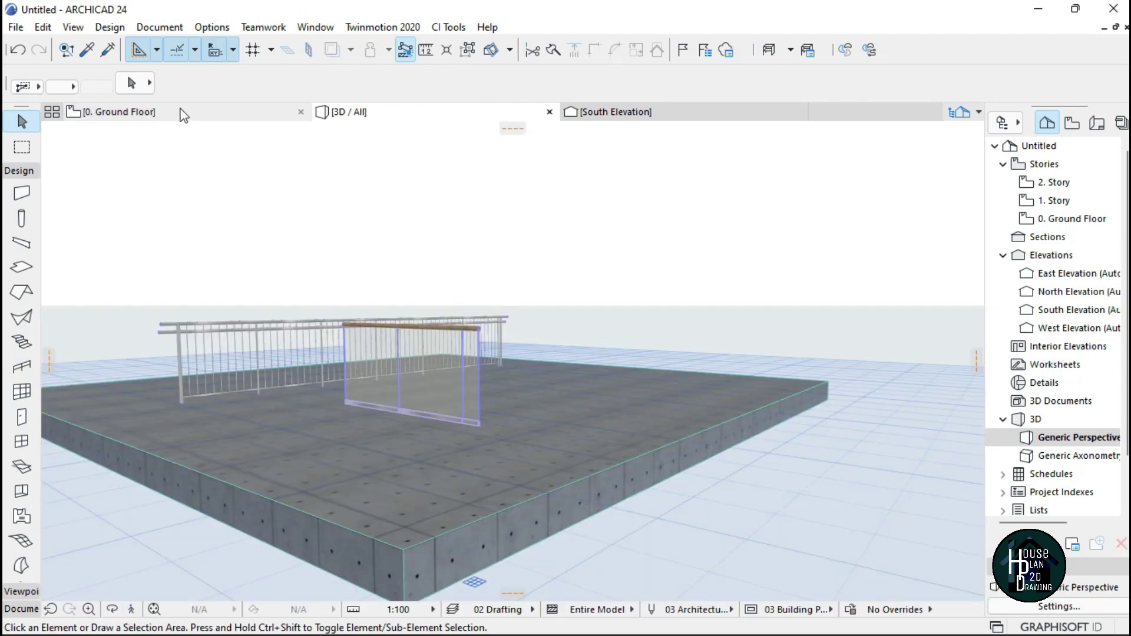
# - Draw a closed rectangular wall outline between the slab and the East Elevation marker on the Ground Floor plan, with sides about 7540 mm long
pyautogui.click(178, 113)
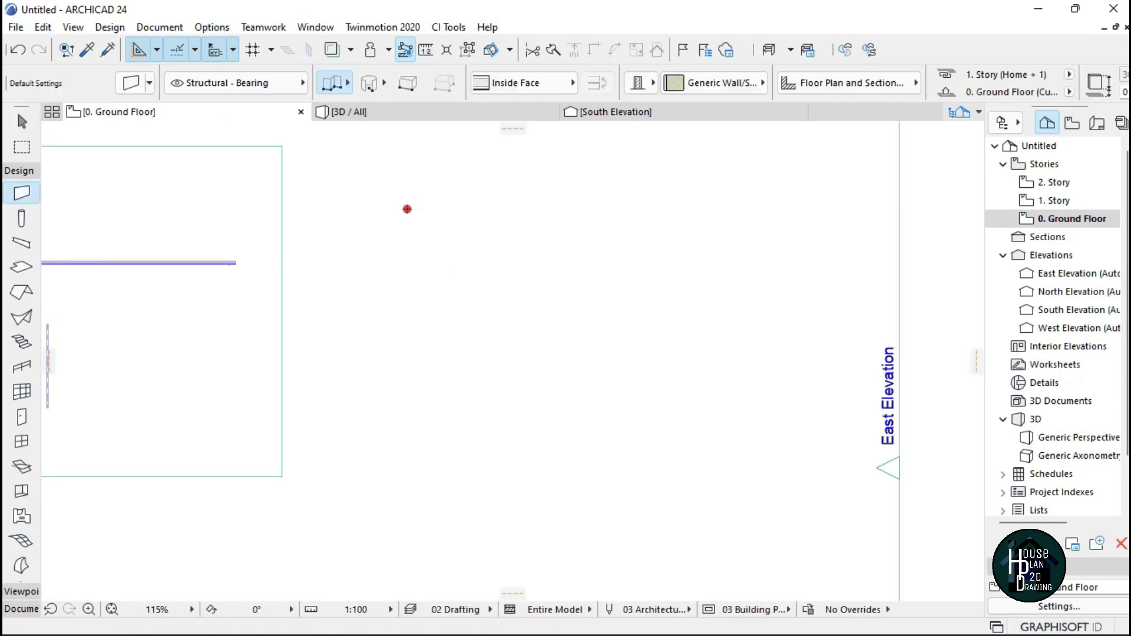
pyautogui.click(407, 209)
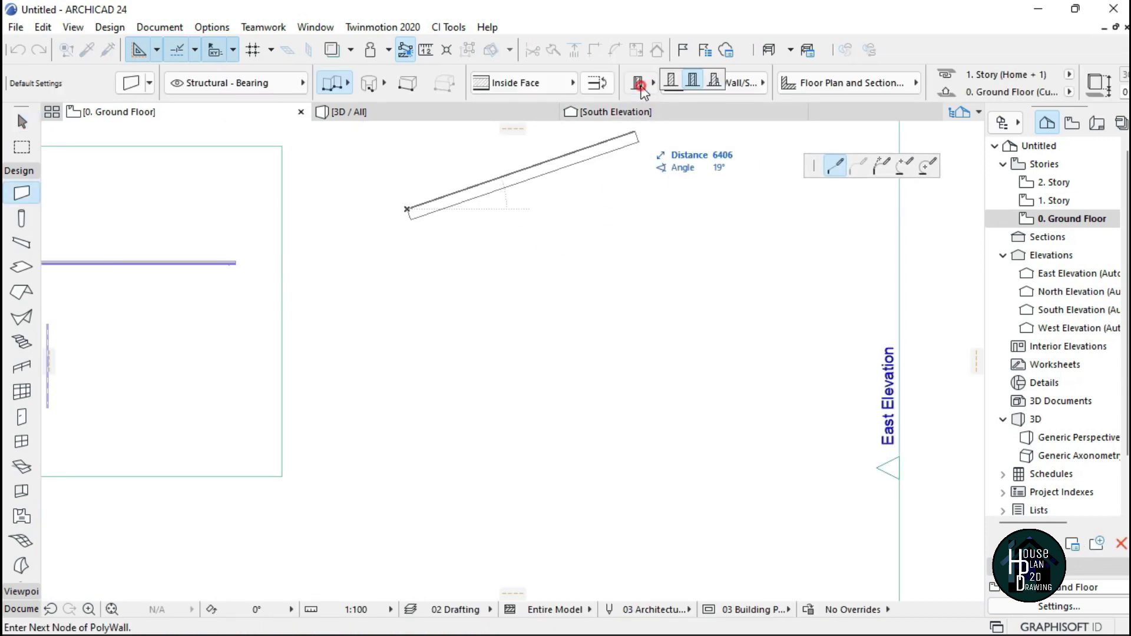
pyautogui.click(406, 492)
pyautogui.click(654, 492)
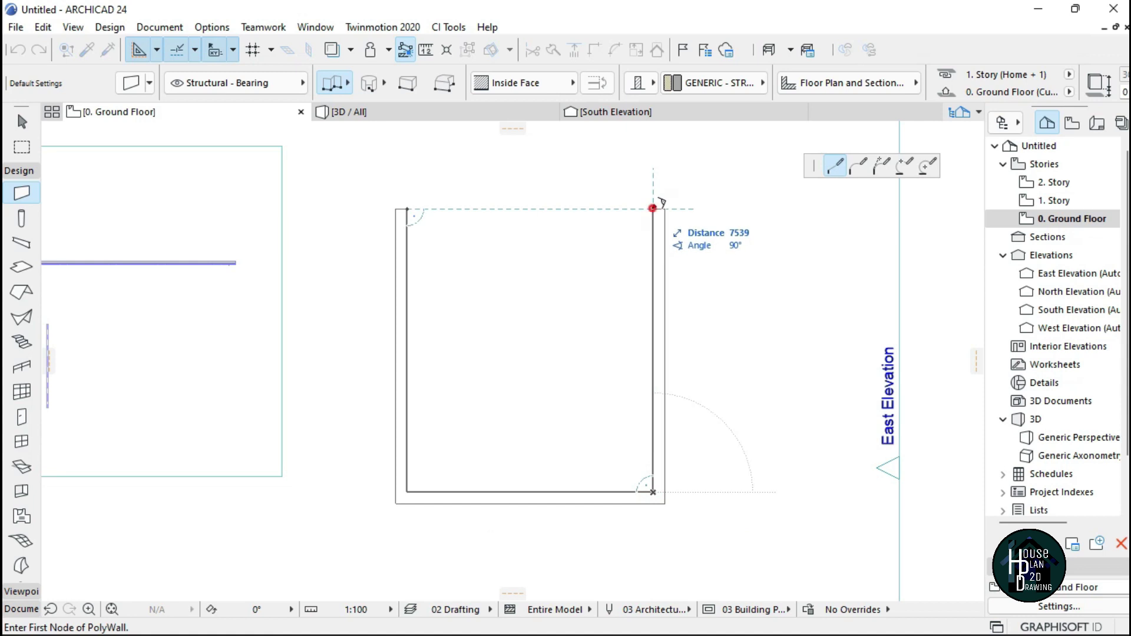
pyautogui.click(653, 209)
pyautogui.click(407, 209)
pyautogui.press('Escape')
# - Pick up the existing slab's settings and set the Slab defaults to 150 mm thickness with 1. Story as home story
pyautogui.scroll(-1, 589, 154)
pyautogui.scroll(-2, 365, 271)
pyautogui.keyDown('alt'); pyautogui.click(312, 195); pyautogui.keyUp('alt')
pyautogui.scroll(2, 487, 221)
pyautogui.scroll(-5, 789, 68)
pyautogui.scroll(6, 788, 69)
pyautogui.click(125, 81)
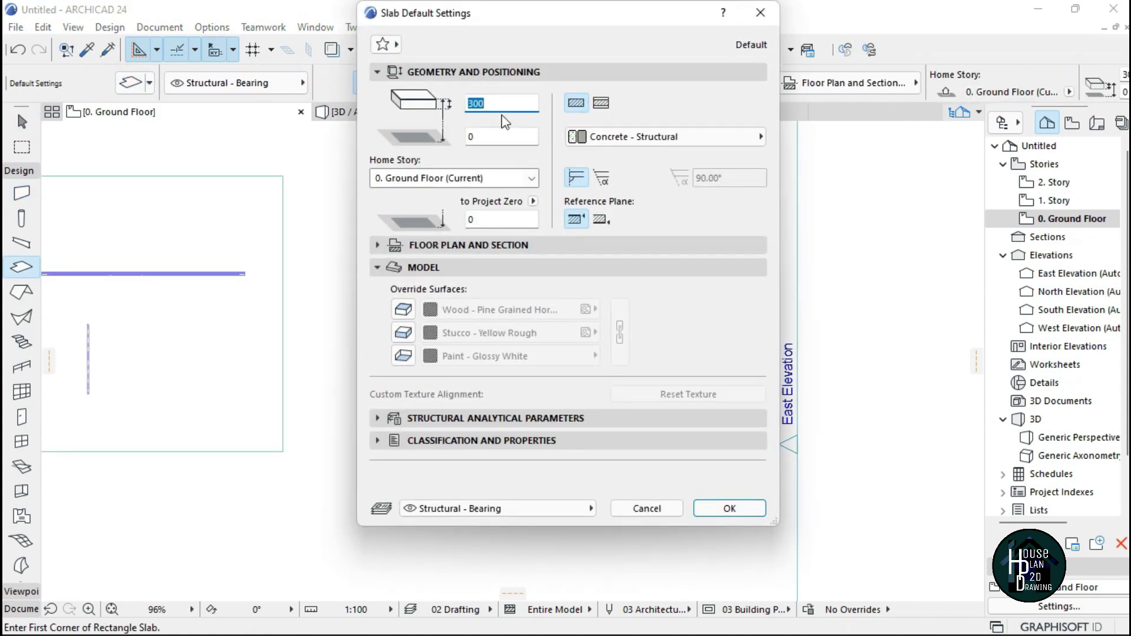
pyautogui.click(532, 178)
pyautogui.click(475, 202)
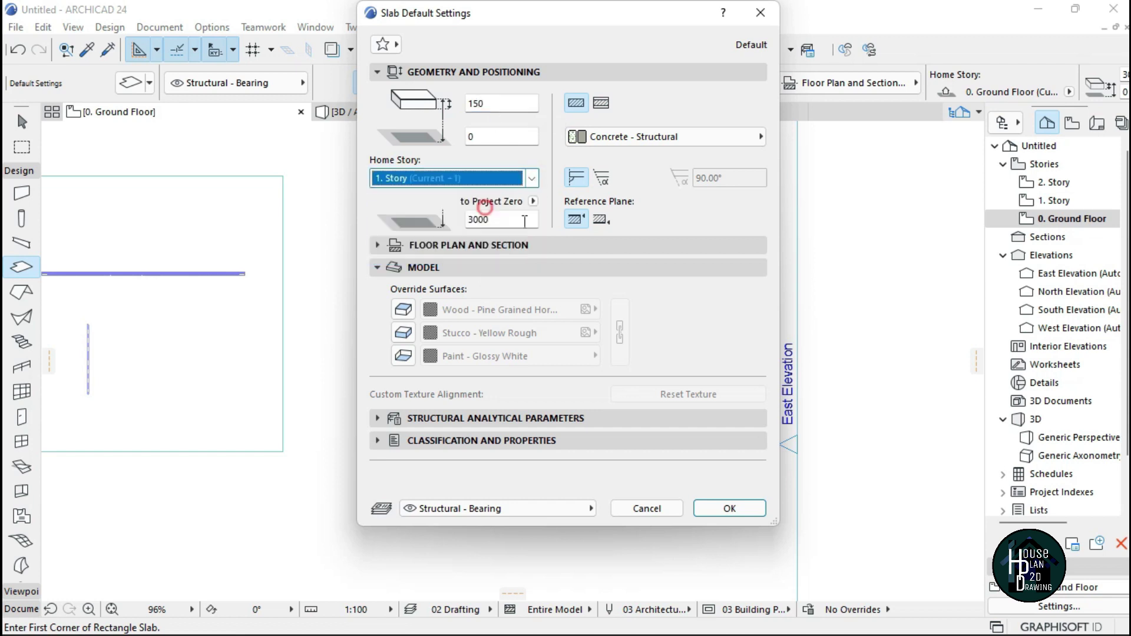
pyautogui.click(730, 508)
# - Draw a rectangular slab over the new walls, spanning their opposite outer corners
pyautogui.click(379, 219)
pyautogui.click(601, 473)
pyautogui.click(667, 277)
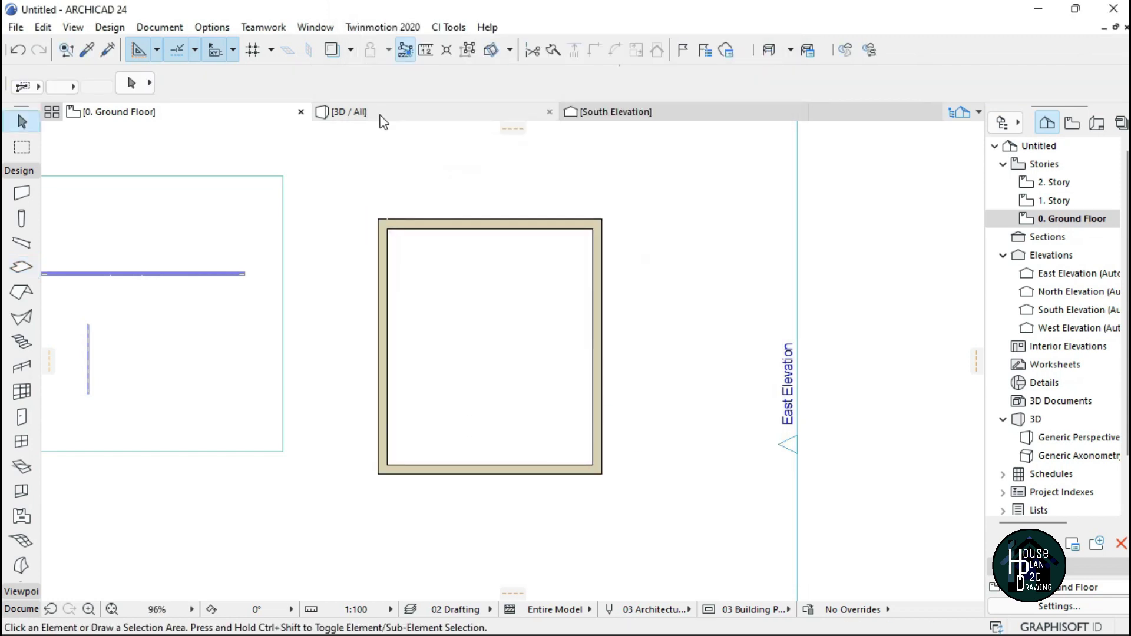
# - Move through the 3D view to examine the walled box and its roof slab from above its front corner
pyautogui.click(378, 115)
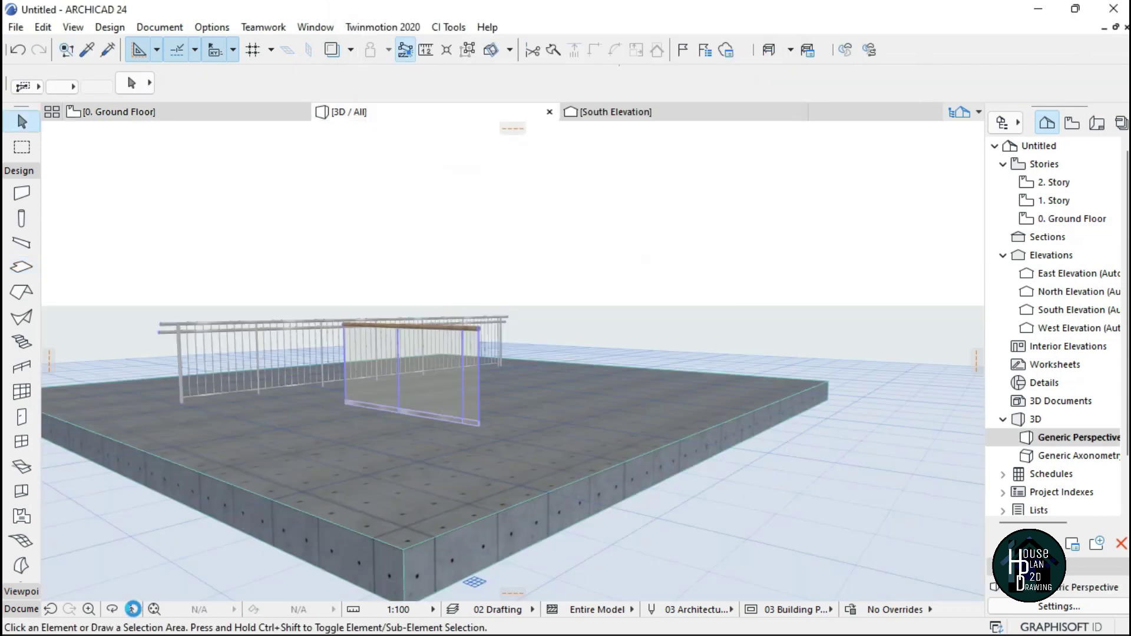
pyautogui.click(132, 608)
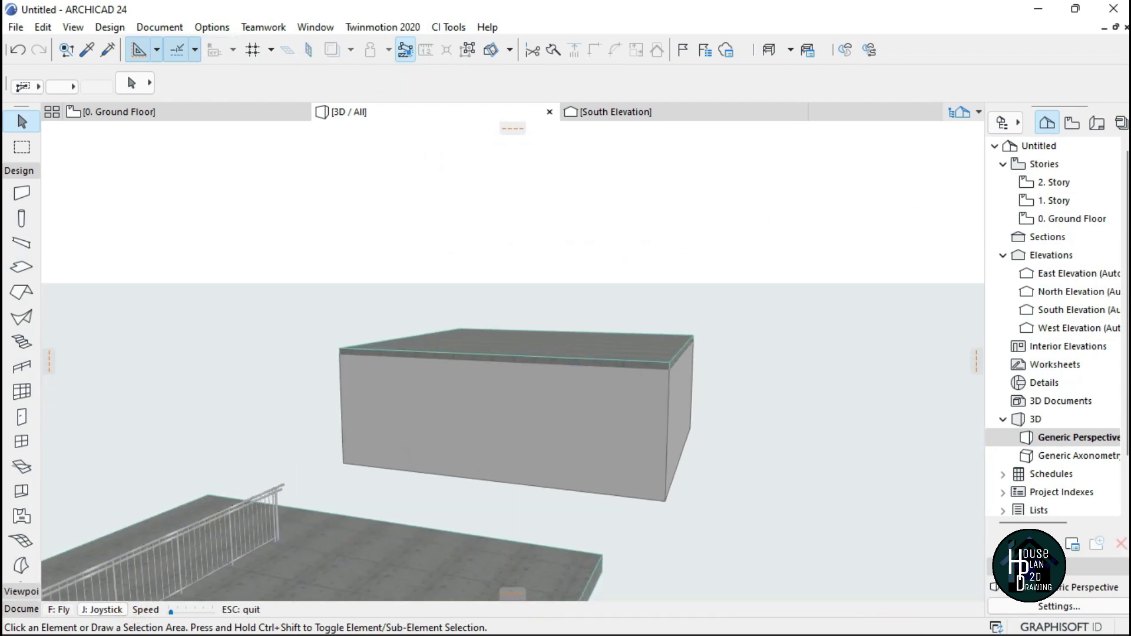
pyautogui.press('Up')
pyautogui.press('Right')
pyautogui.press('pageup')
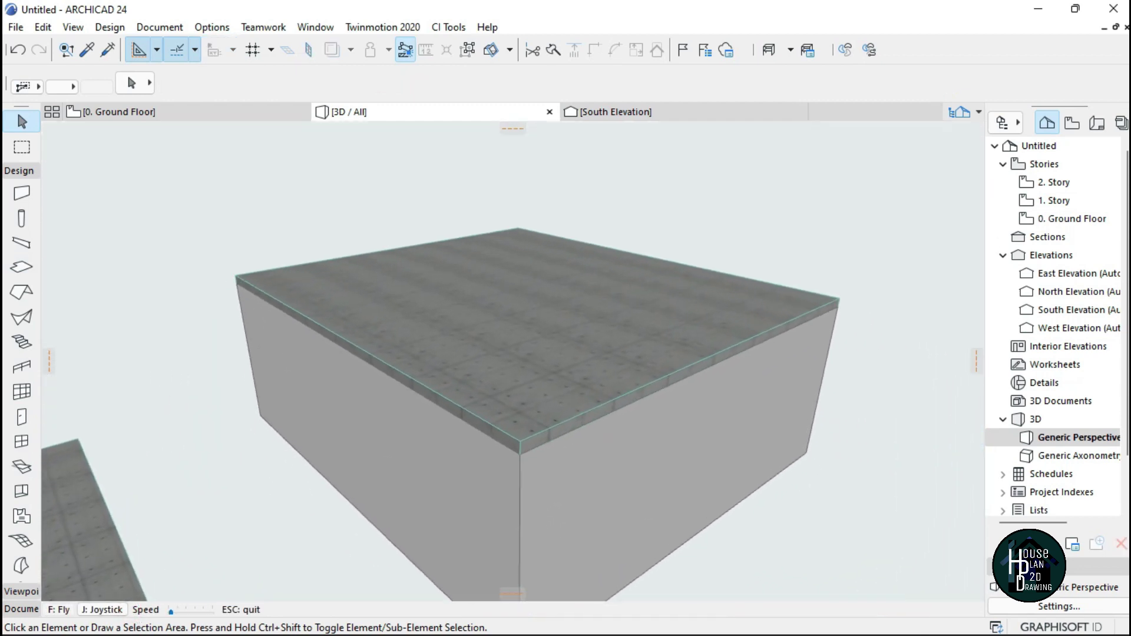
pyautogui.press('Right')
pyautogui.press('Up')
pyautogui.press('Left')
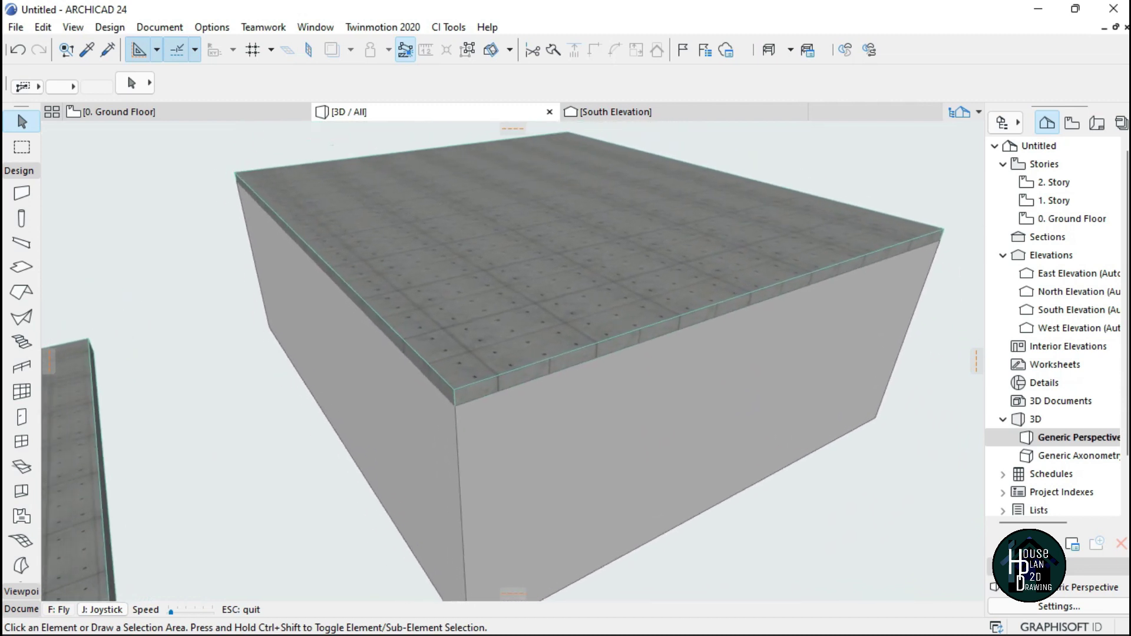
pyautogui.press('Escape')
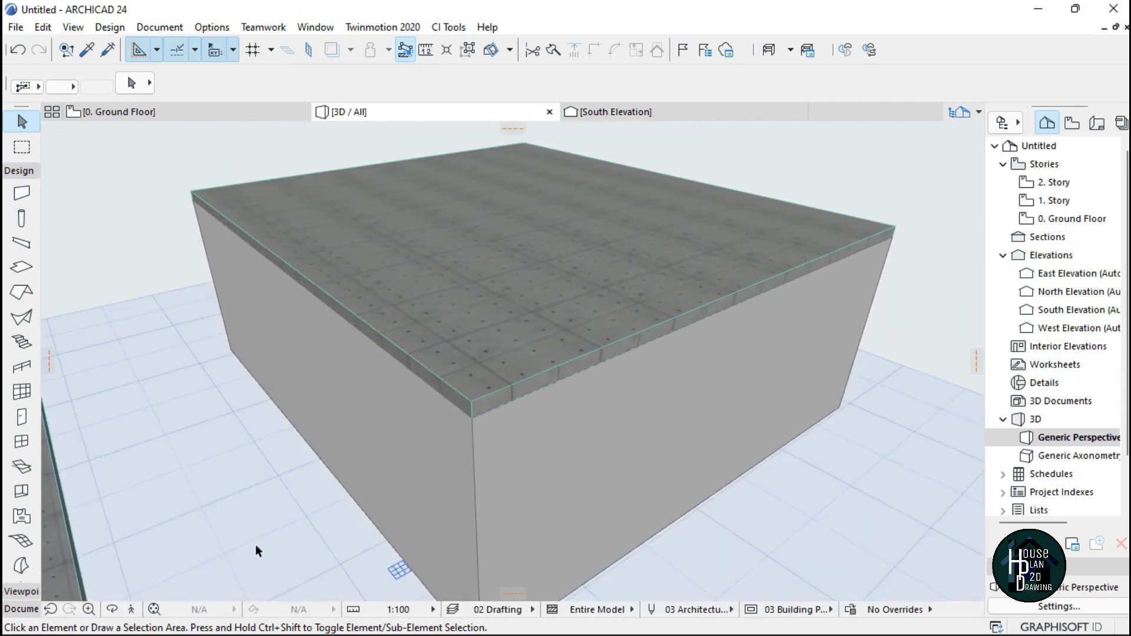
pyautogui.keyDown('shift'); pyautogui.moveTo(398, 260); pyautogui.dragTo(338, 379, button='middle'); pyautogui.keyUp('shift')
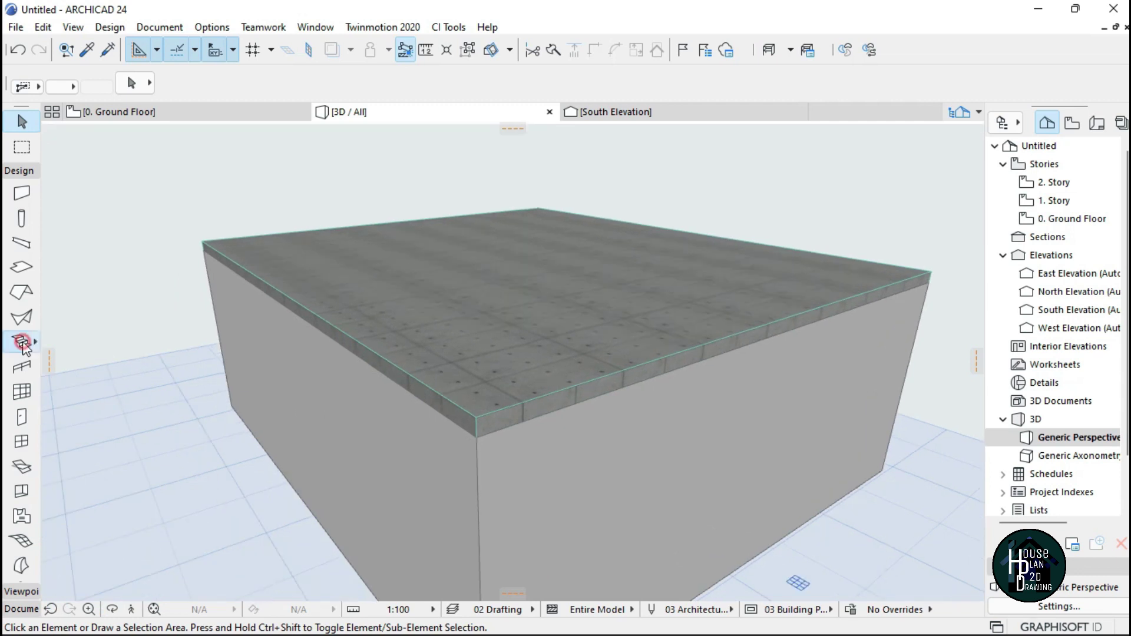
# - Apply the Glass Paneled Railing favorite as the Railing tool's default settings
pyautogui.click(22, 368)
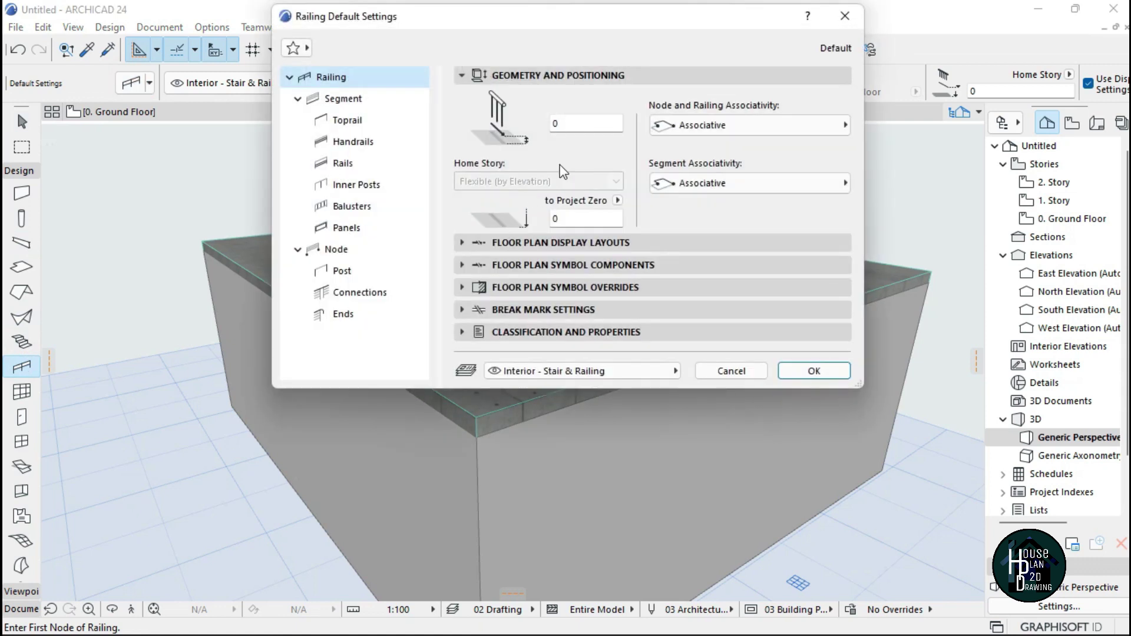
pyautogui.click(297, 49)
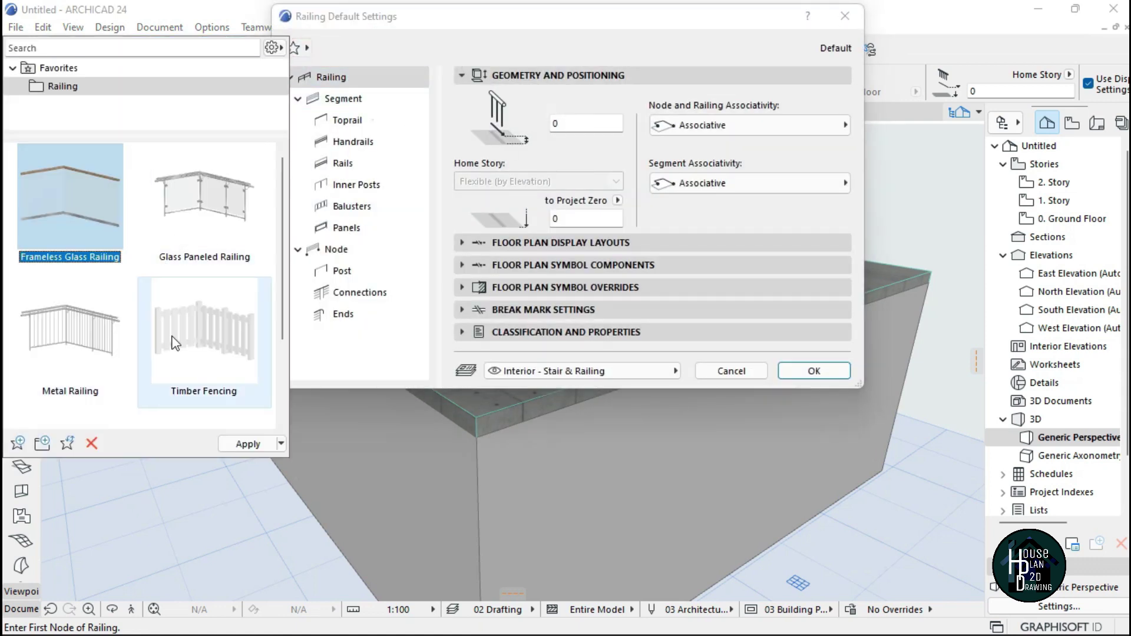
pyautogui.doubleClick(88, 206)
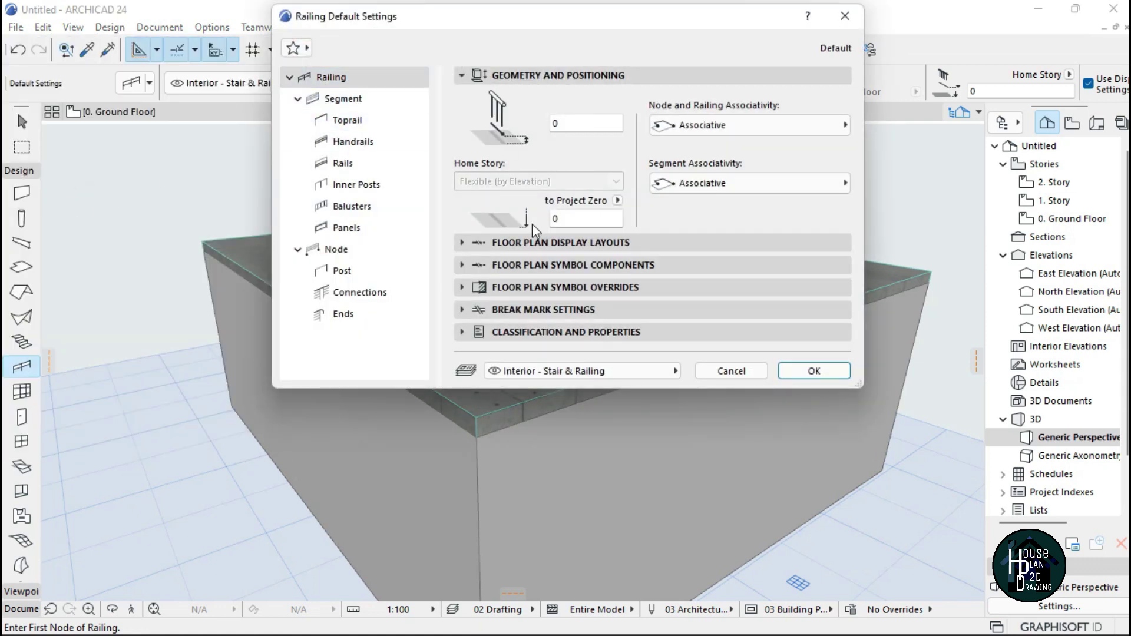
pyautogui.click(293, 47)
pyautogui.doubleClick(207, 210)
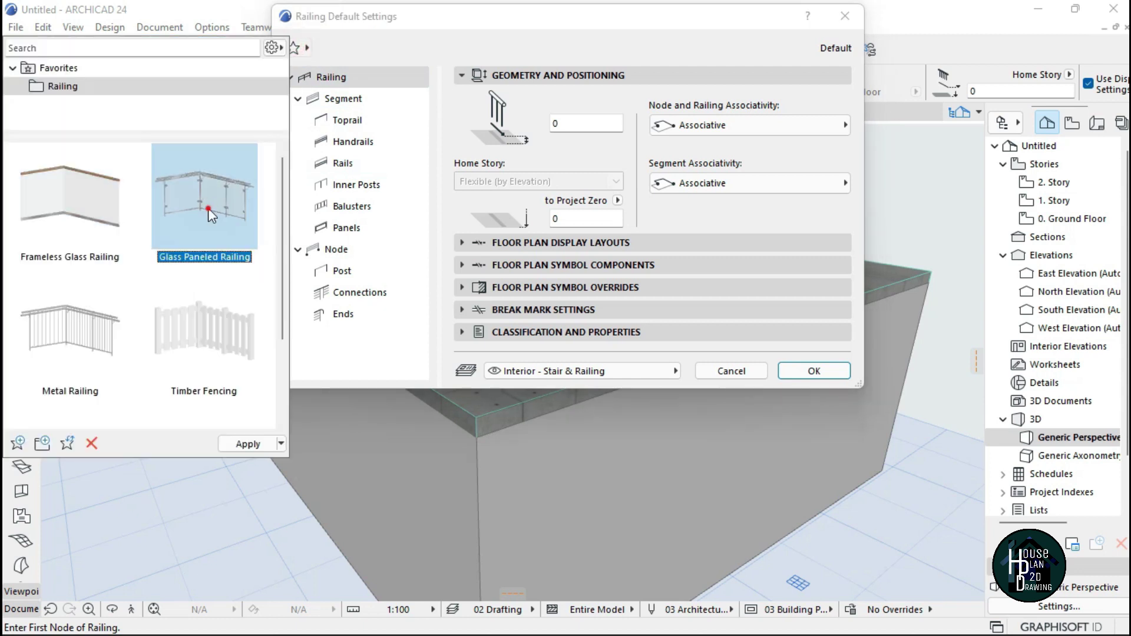
pyautogui.click(809, 370)
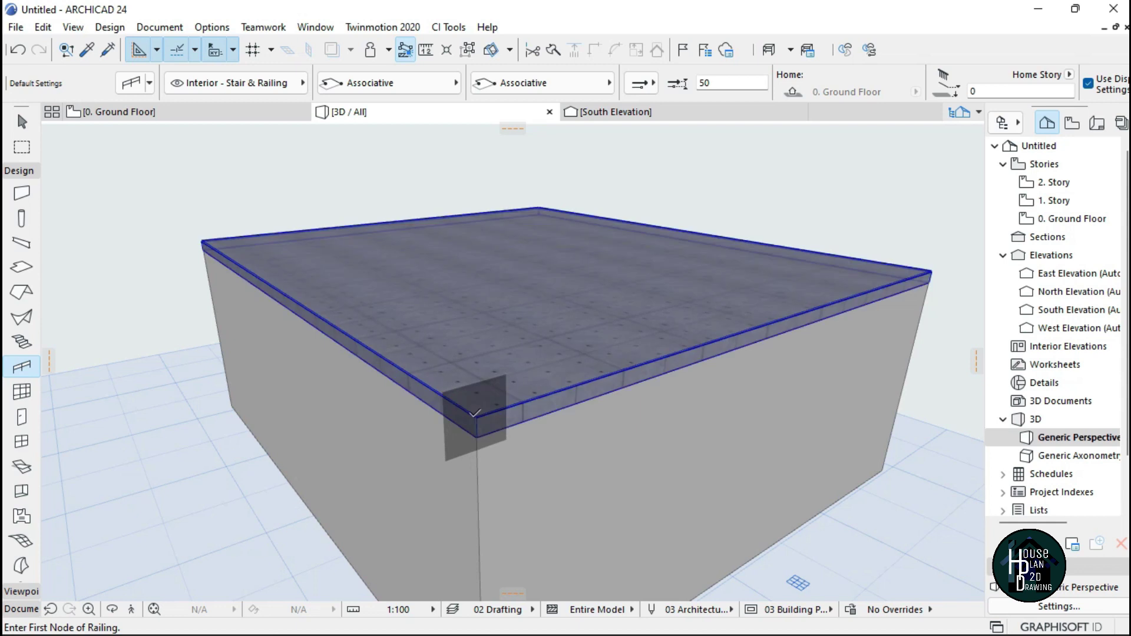
# - Place a glass paneled railing along all four upper edges of the slab on top of the walls
pyautogui.click(475, 416)
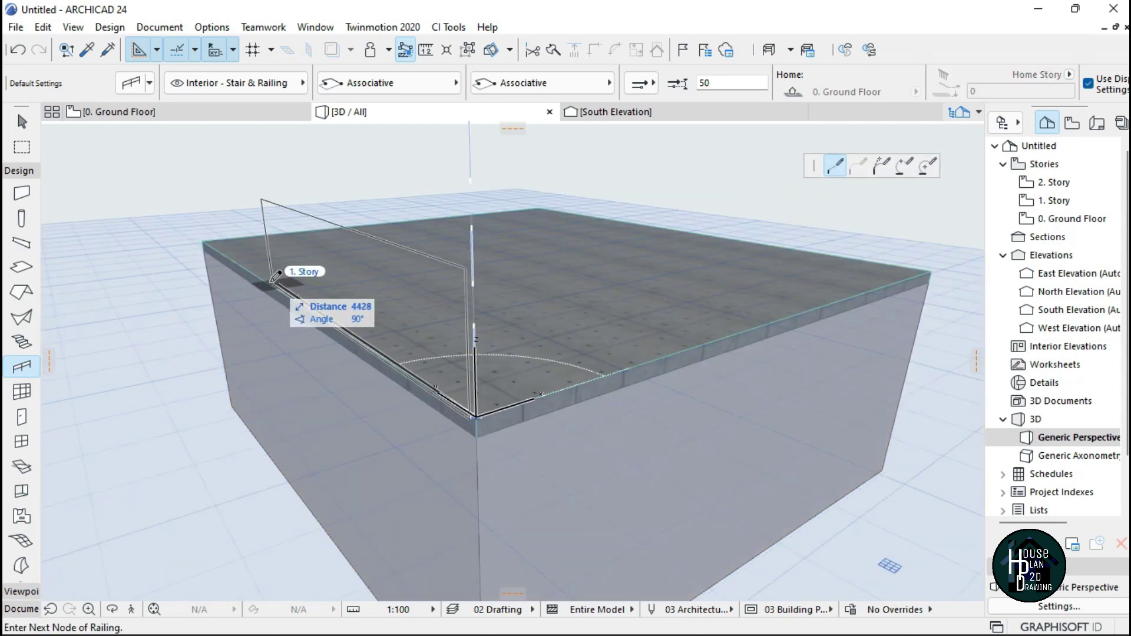
pyautogui.press('Escape')
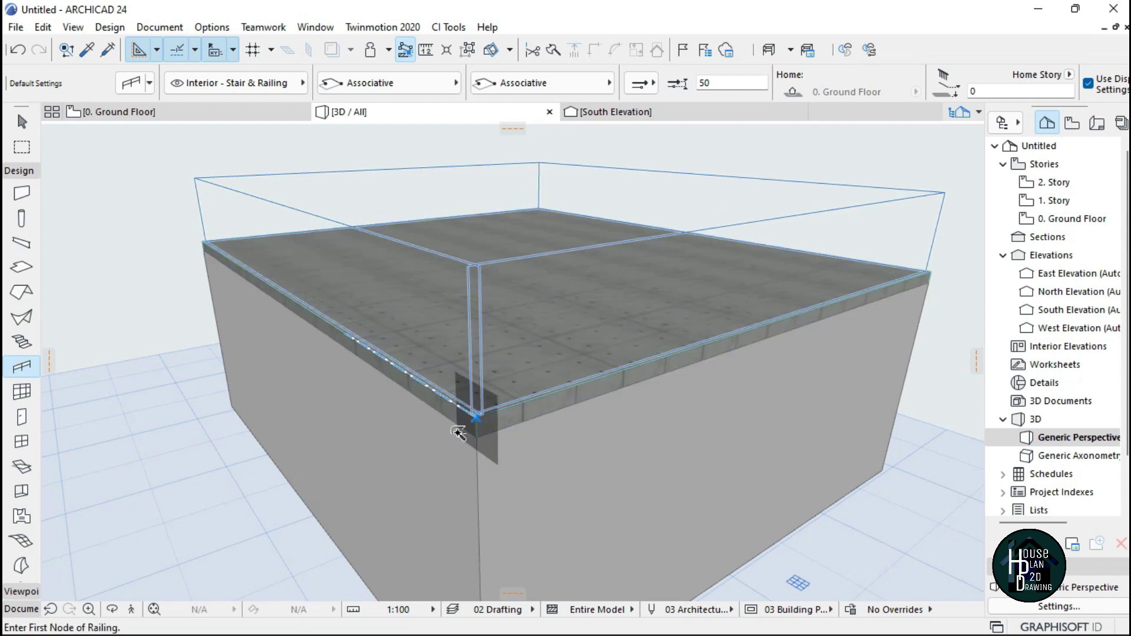
pyautogui.click(458, 433)
pyautogui.press('Escape')
# - Walk around the glass paneled railing in 3D to examine its posts, panels and the handrail ends at the front corner
pyautogui.keyDown('shift'); pyautogui.moveTo(512, 361); pyautogui.dragTo(536, 295, button='middle'); pyautogui.keyUp('shift')
pyautogui.scroll(3, 530, 330)
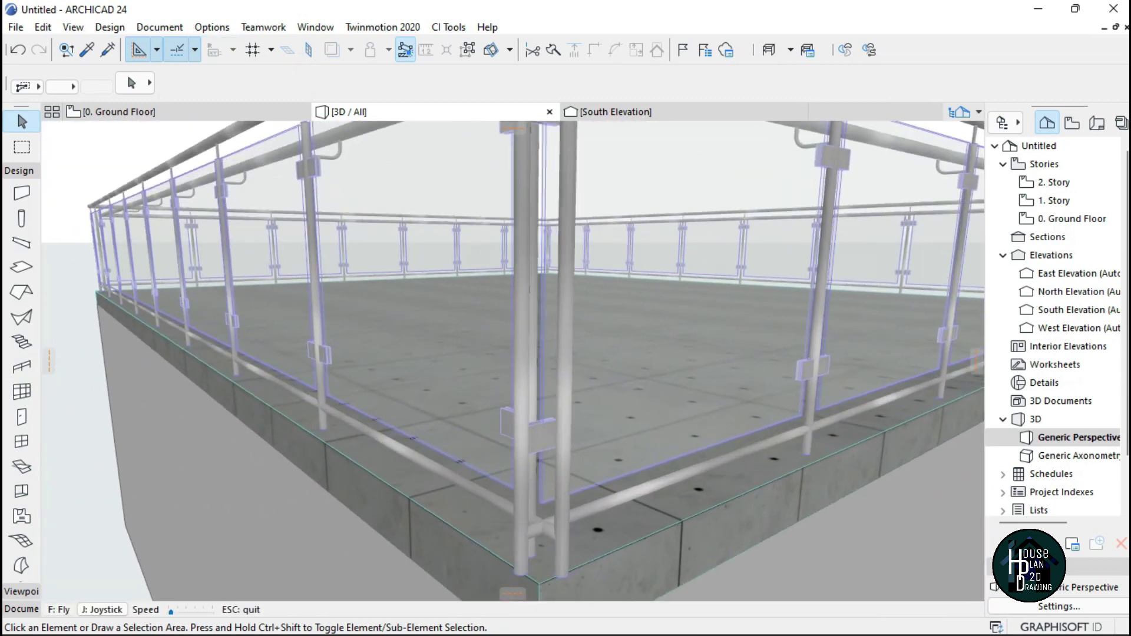
pyautogui.press('Down')
pyautogui.press('Escape')
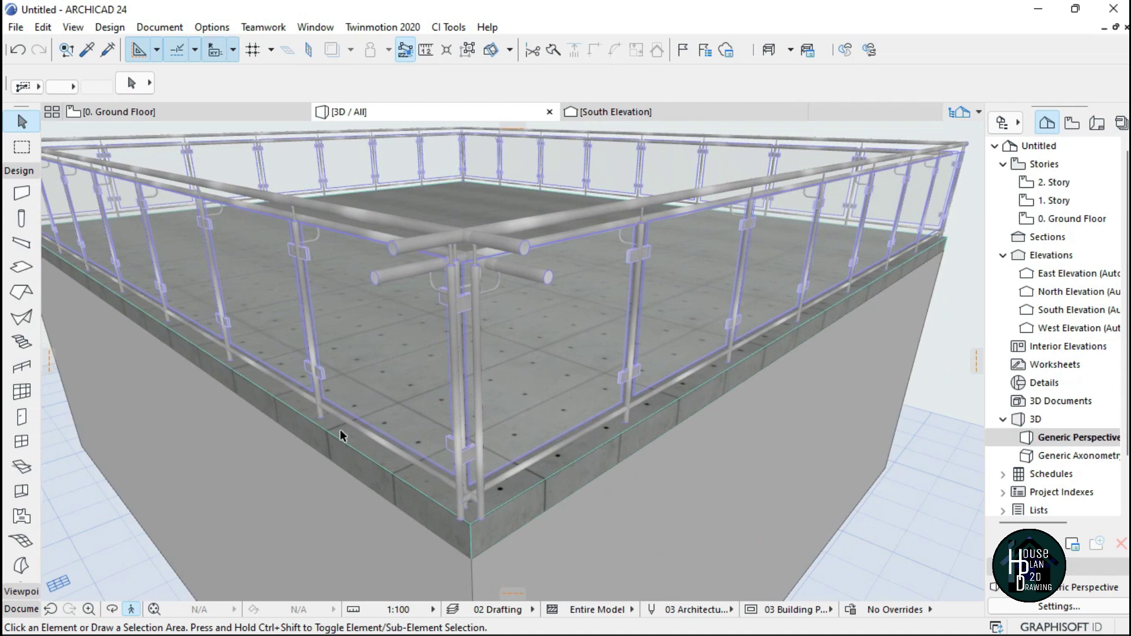
pyautogui.click(133, 609)
pyautogui.press('Down')
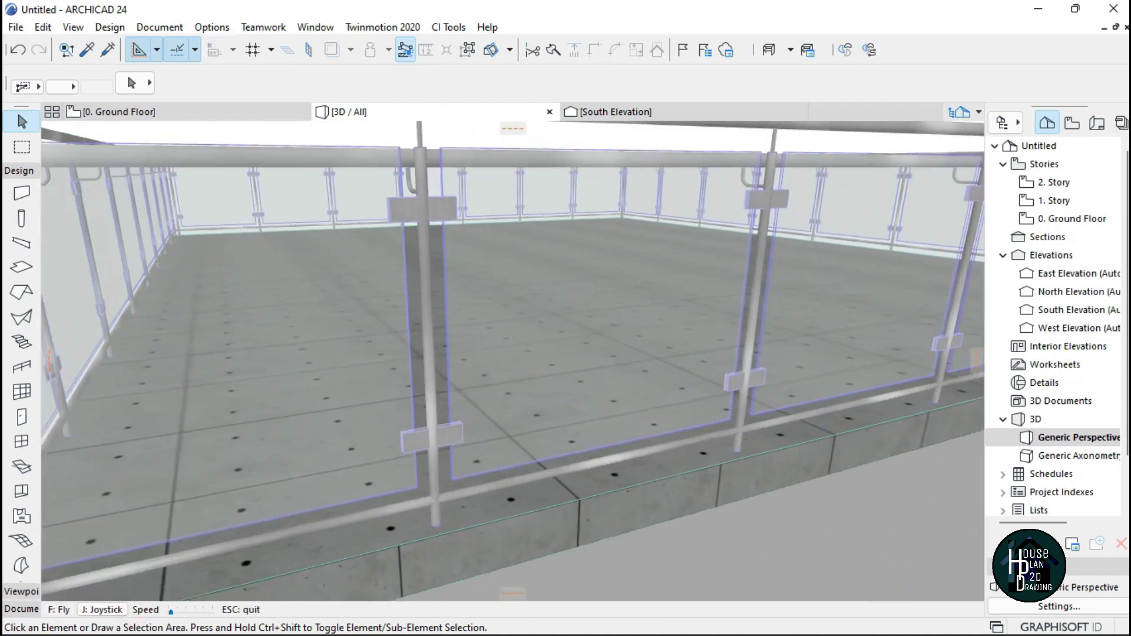
pyautogui.press('Up')
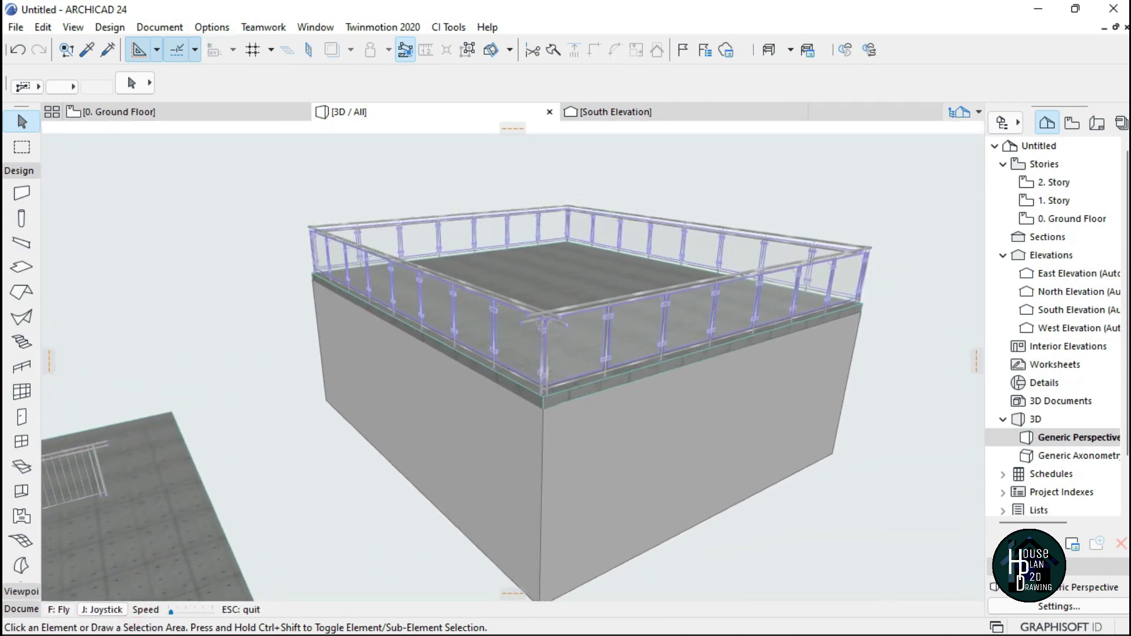
pyautogui.press('Right')
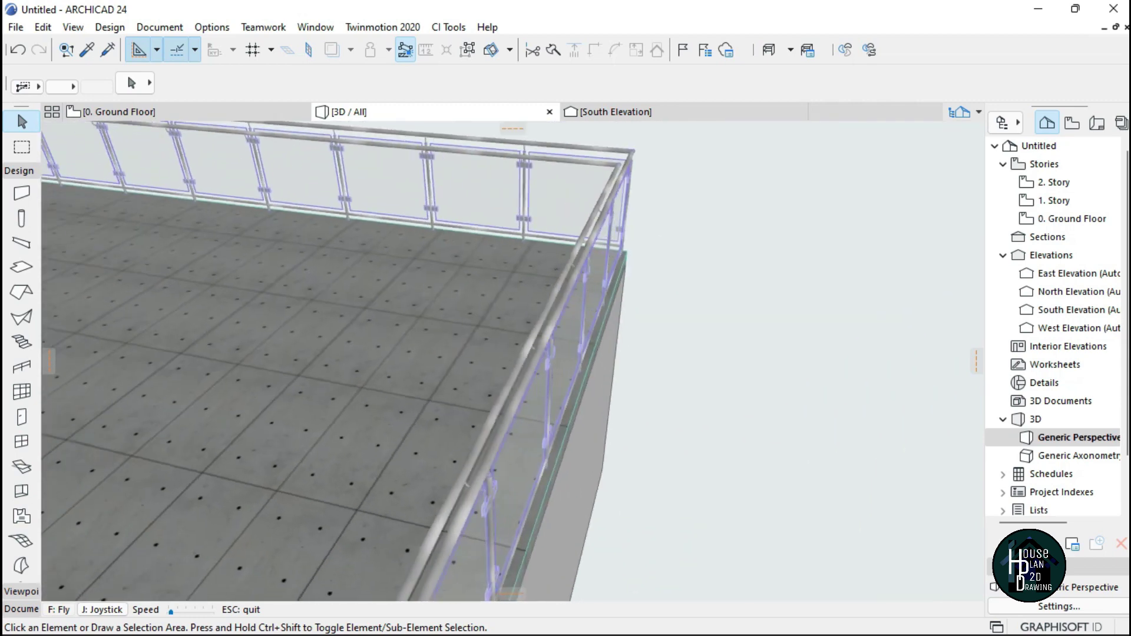
pyautogui.press('Down')
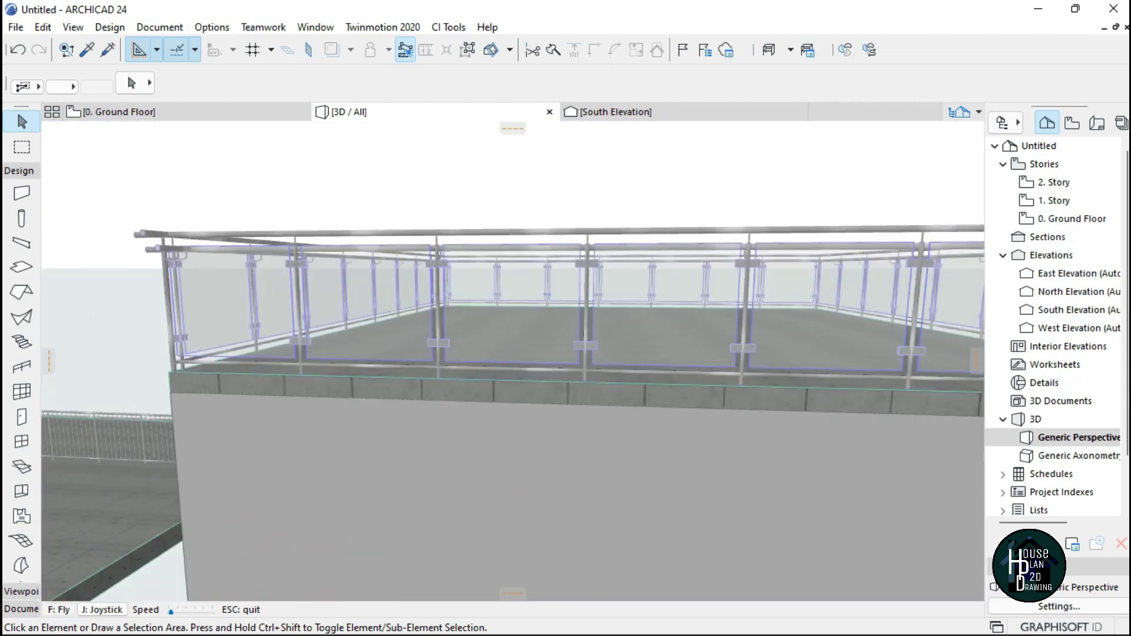
pyautogui.press('Up')
pyautogui.press('Right')
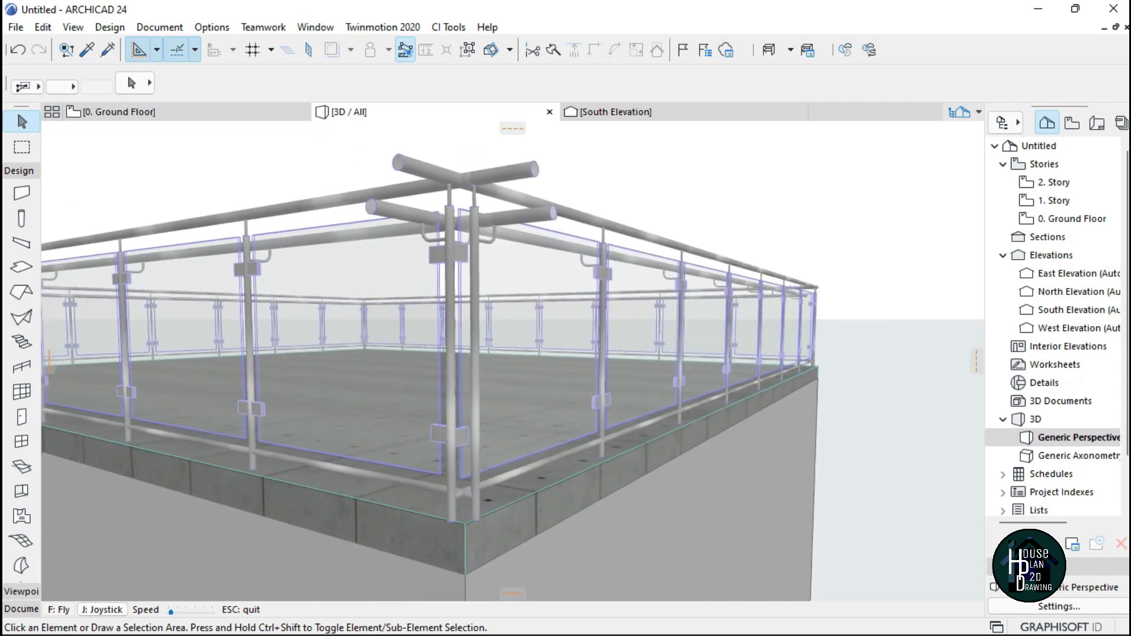
pyautogui.press('Down')
pyautogui.press('Down')
pyautogui.press('pageup')
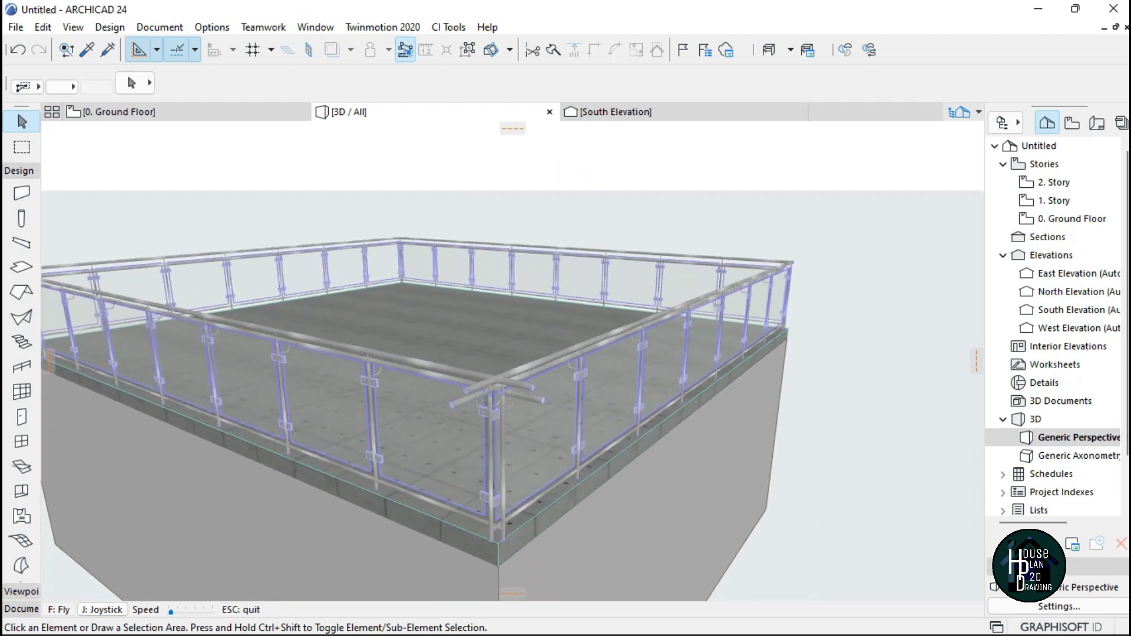
pyautogui.press('Up')
pyautogui.press('Down')
pyautogui.press('Escape')
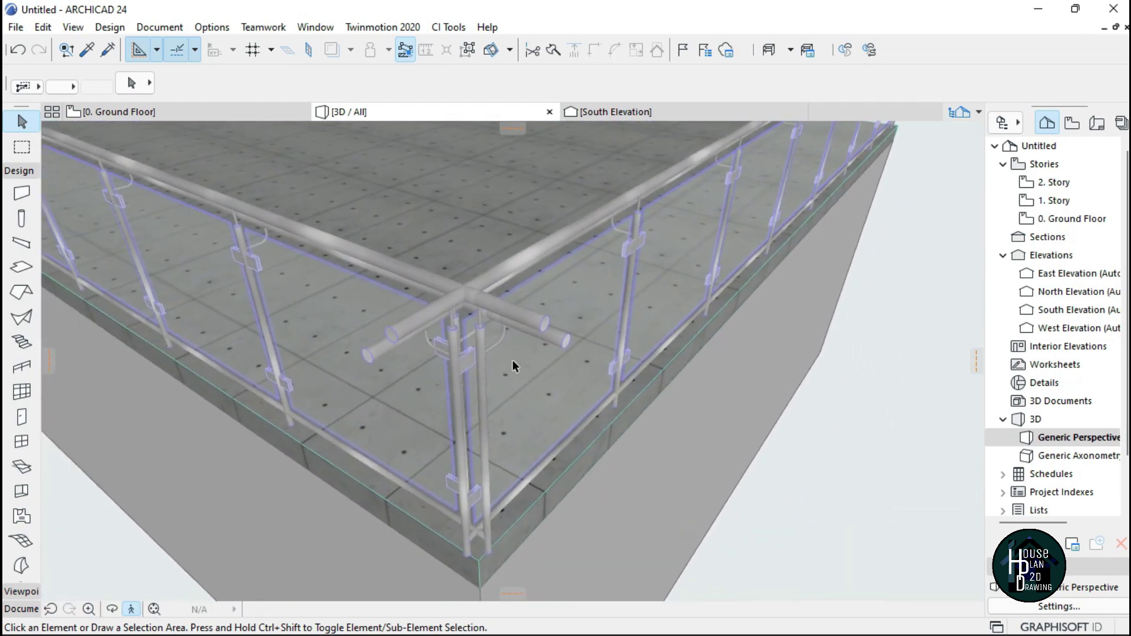
# - Enter edit mode for the glass paneled railing and set one toprail end's extension at the front corner to 0
pyautogui.click(499, 367)
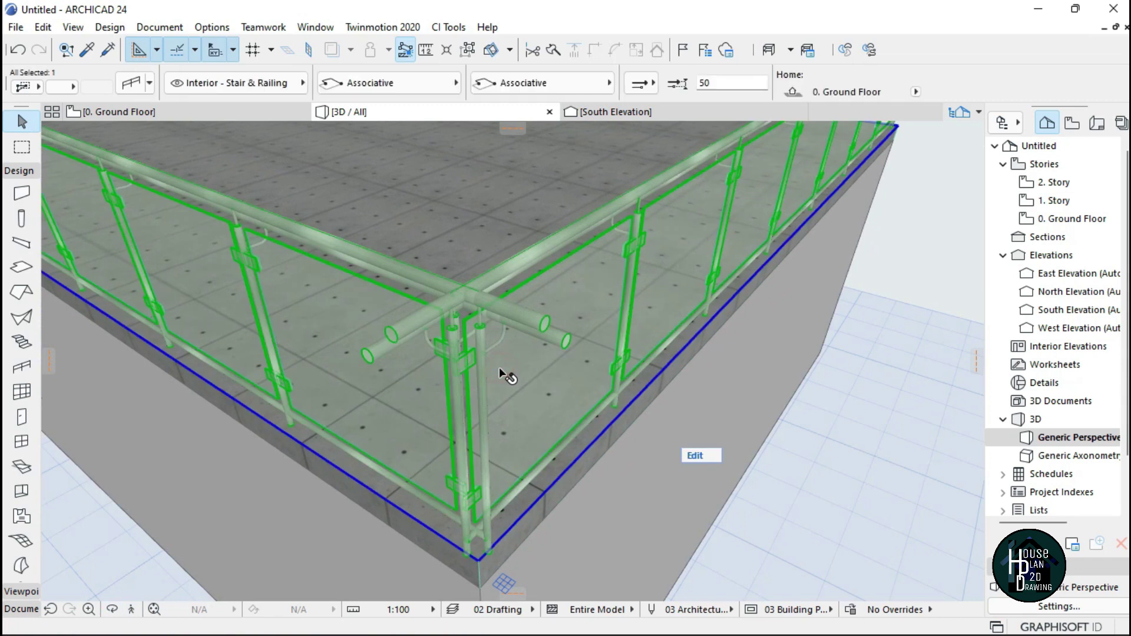
pyautogui.click(710, 455)
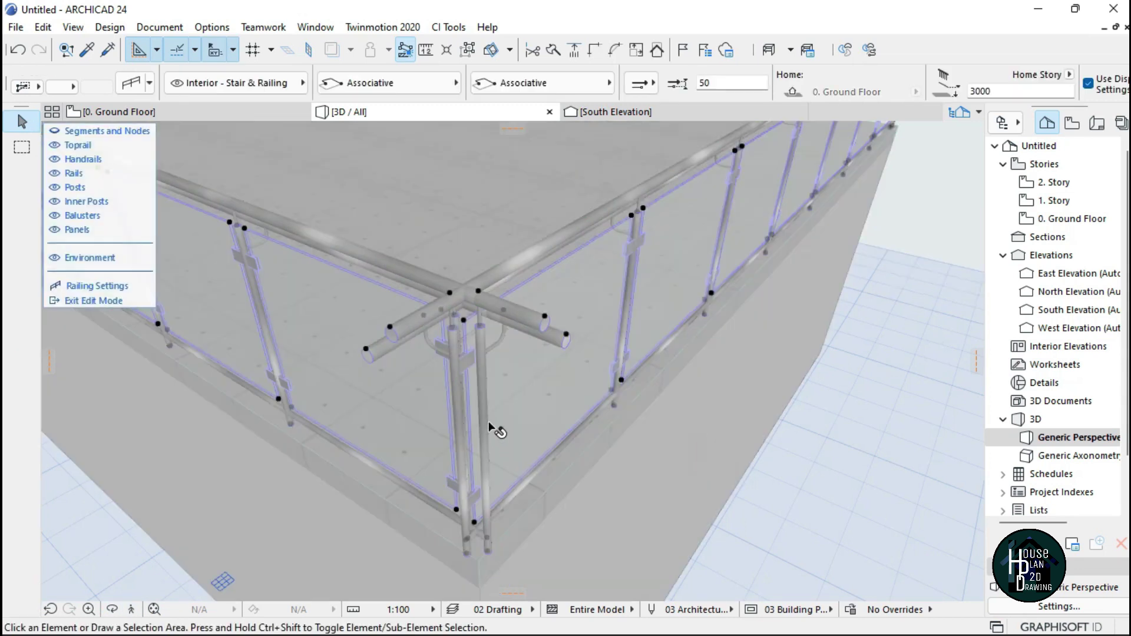
pyautogui.click(538, 320)
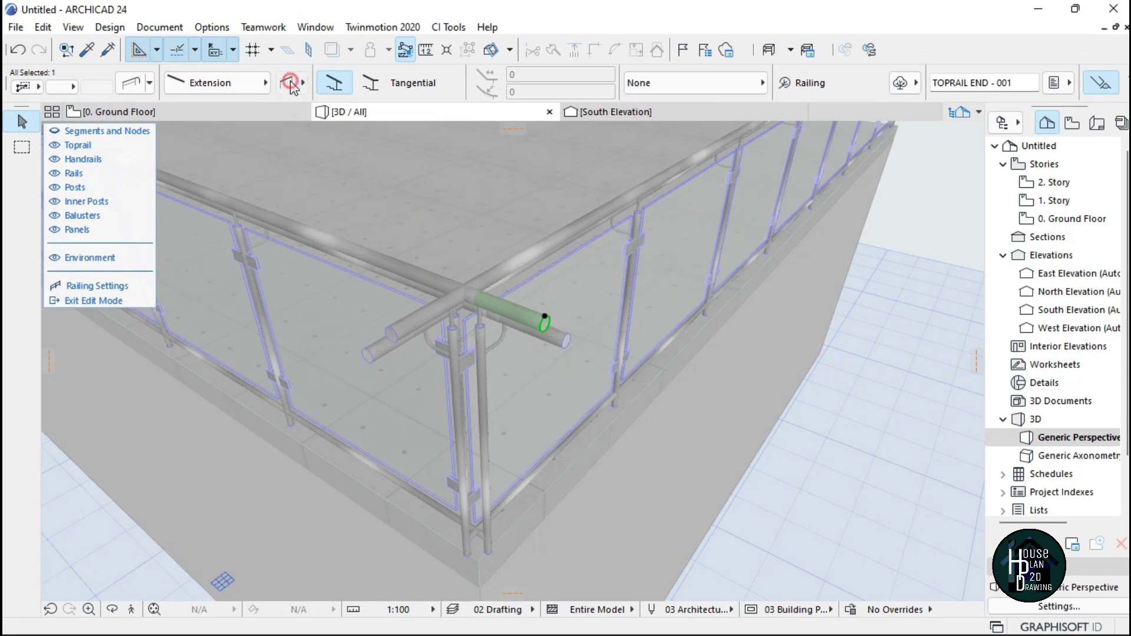
pyautogui.click(290, 82)
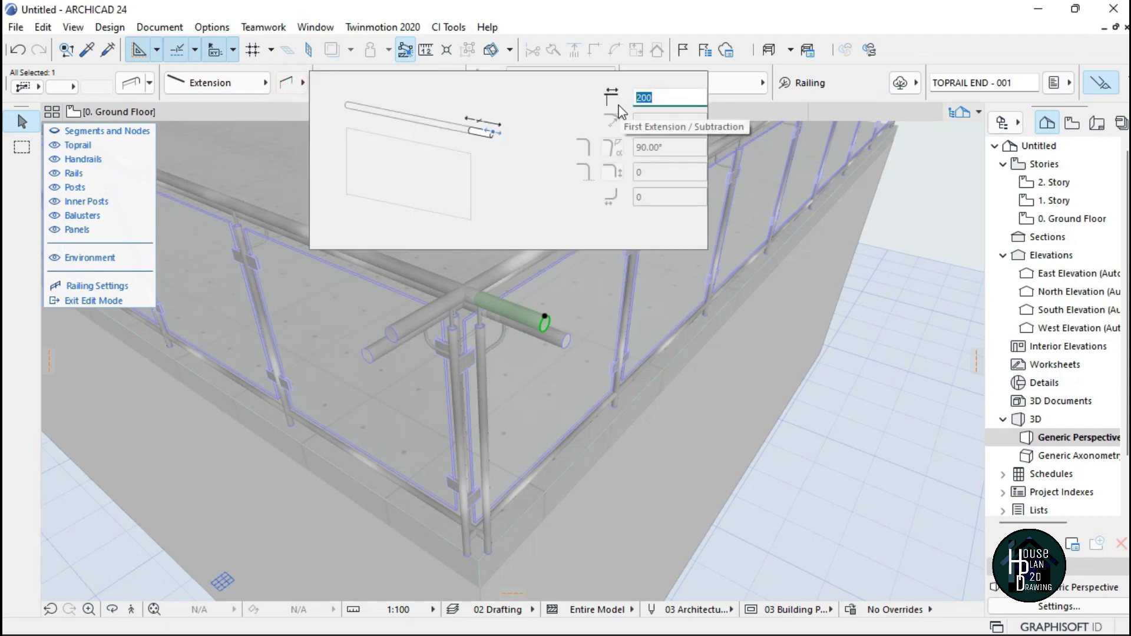
pyautogui.write('0')
pyautogui.press('Return')
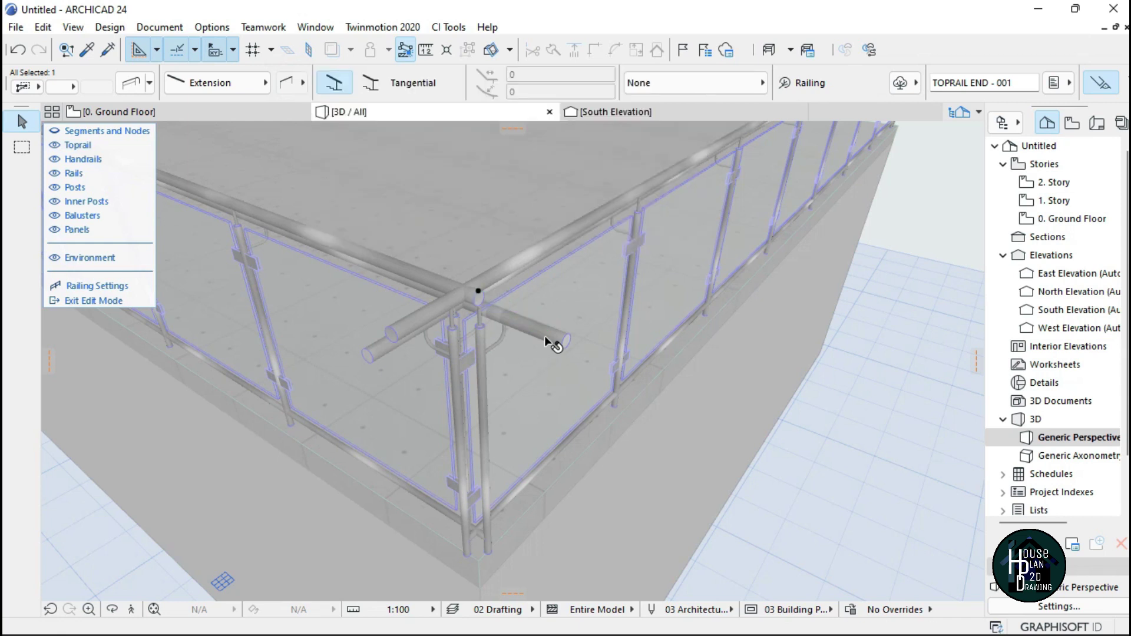
# - Set the extension of the other toprail end at the front corner to 0
pyautogui.click(544, 334)
pyautogui.keyDown('shift'); pyautogui.click(380, 349); pyautogui.keyUp('shift')
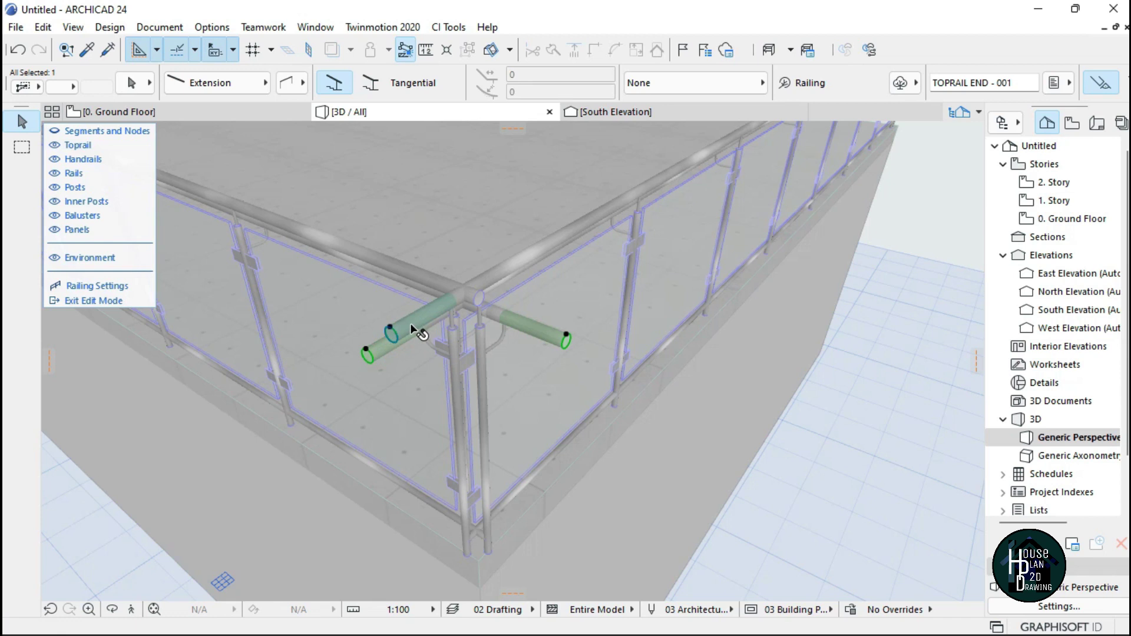
pyautogui.click(281, 84)
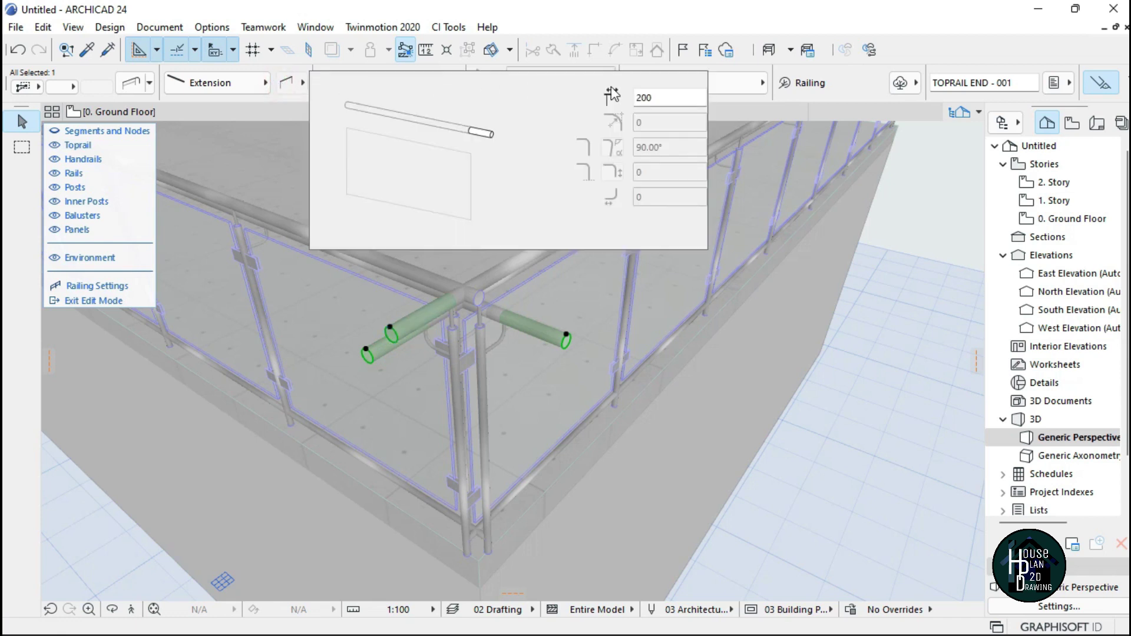
pyautogui.write('0')
pyautogui.press('Return')
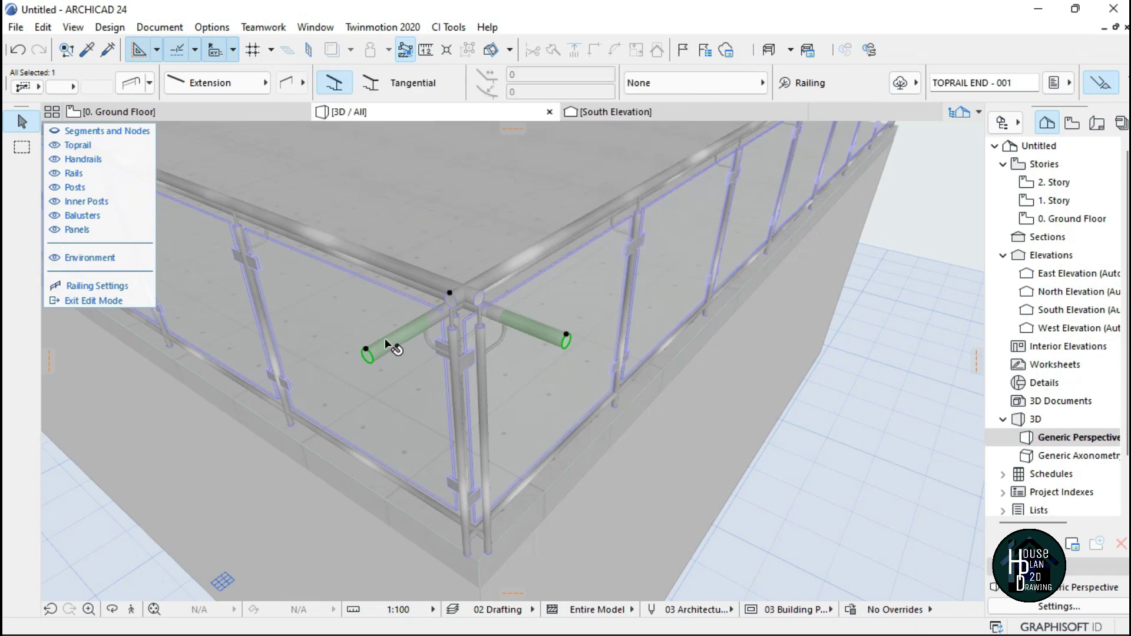
# - Stretch both projecting handrail ends back to the corner posts and leave the railing's edit mode
pyautogui.click(386, 338)
pyautogui.keyDown('shift'); pyautogui.click(560, 337); pyautogui.keyUp('shift')
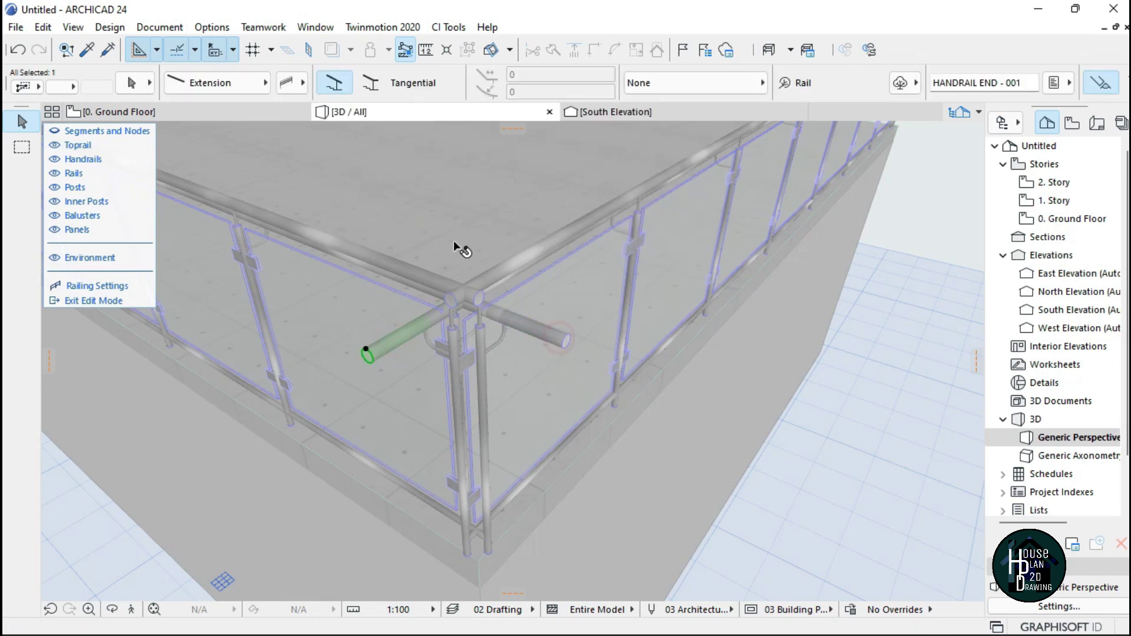
pyautogui.click(567, 337)
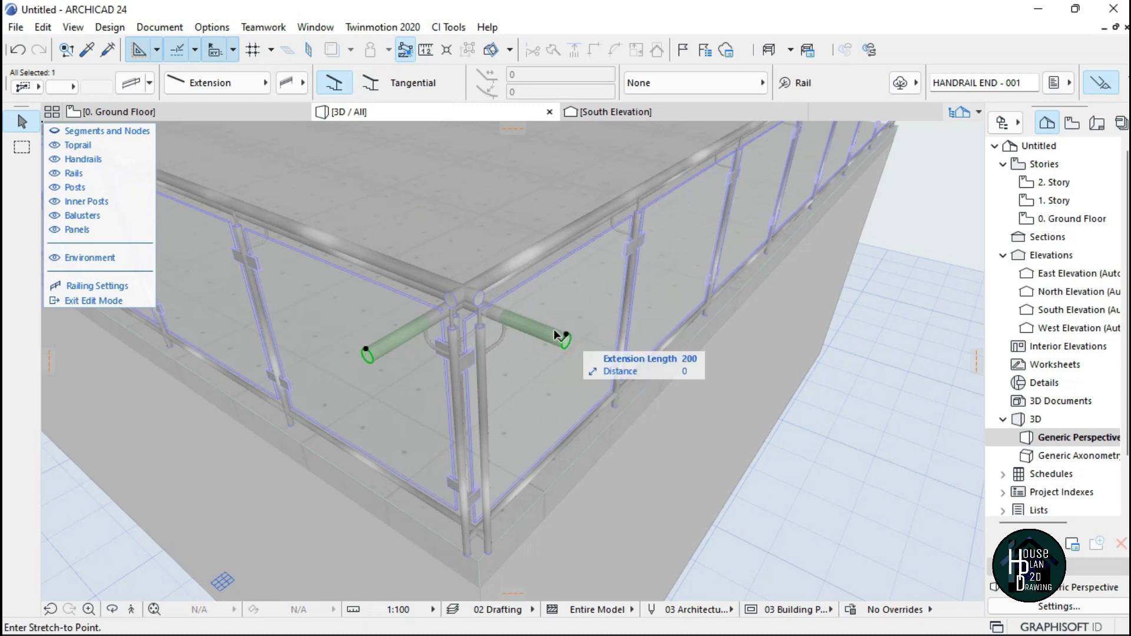
pyautogui.click(508, 315)
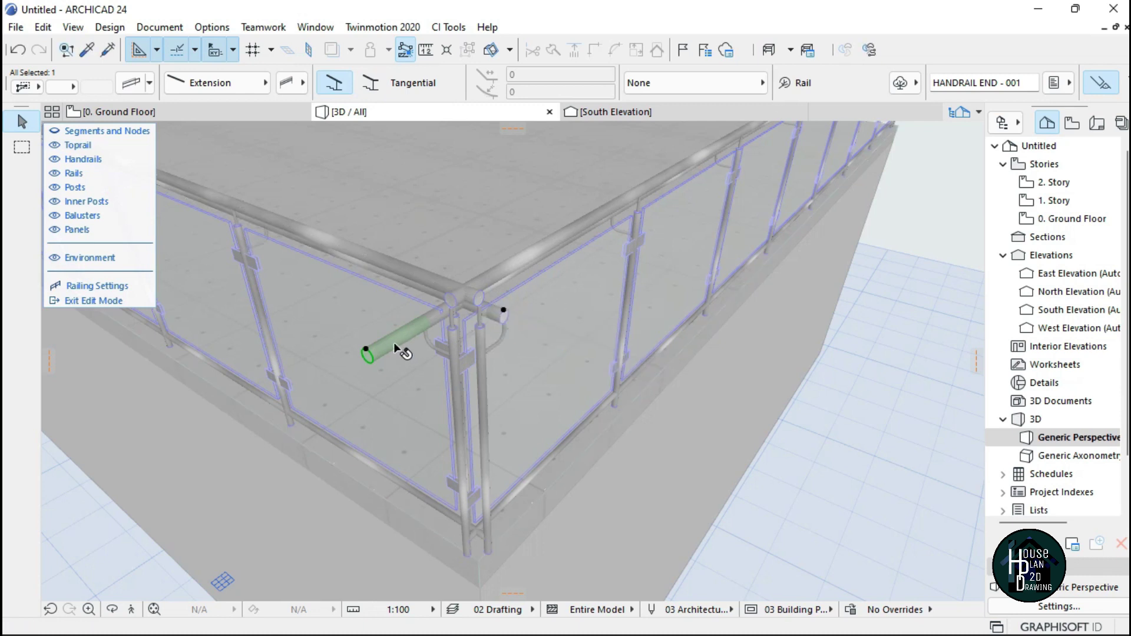
pyautogui.click(366, 352)
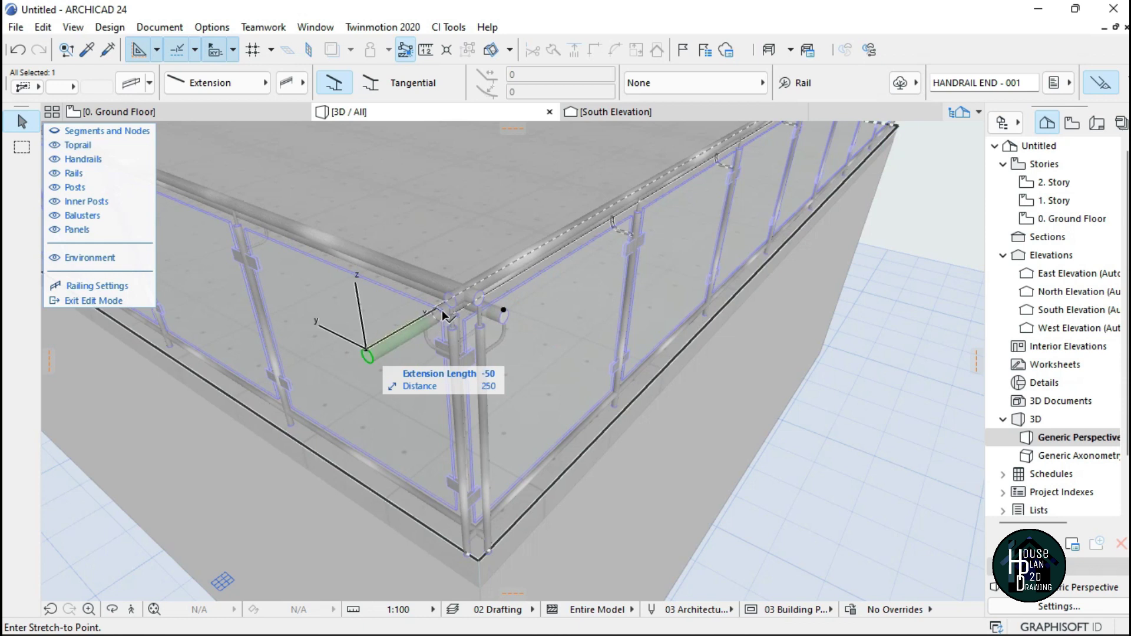
pyautogui.press('Escape')
pyautogui.press('Escape')
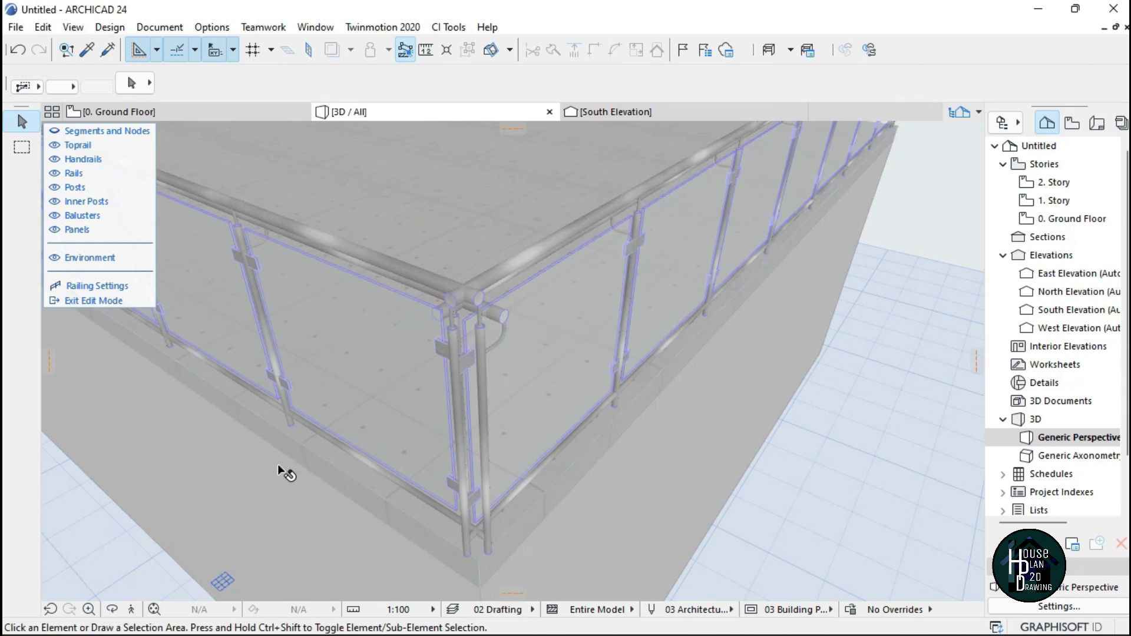
pyautogui.click(131, 610)
pyautogui.press('Escape')
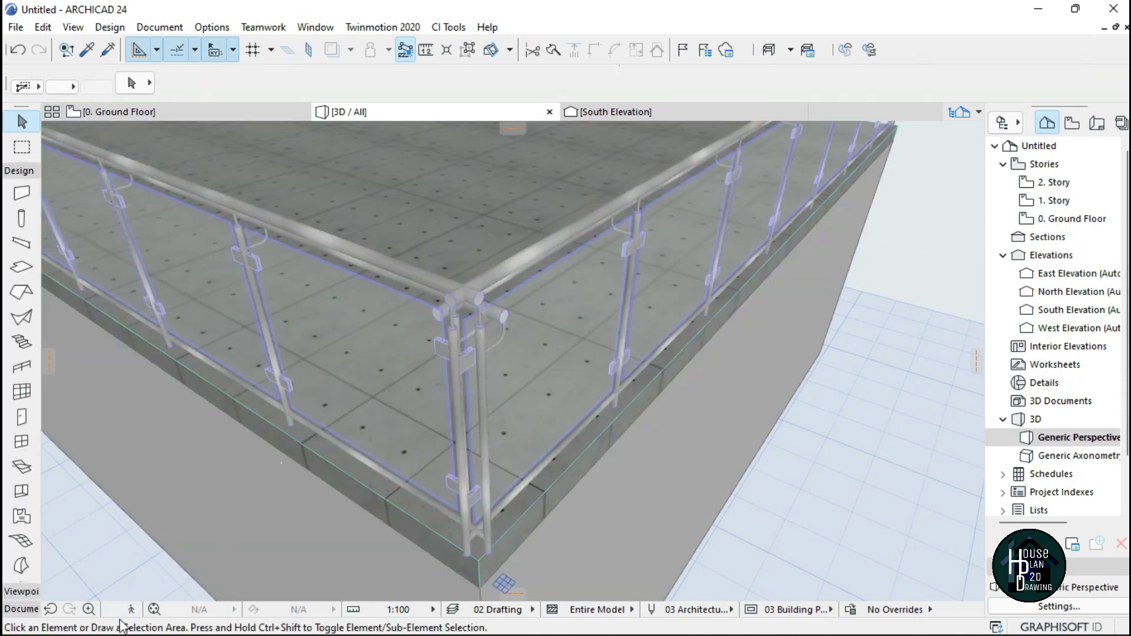
# - Walk around the railing in 3D to examine the shortened rail ends at the front corner and the railing as a whole
pyautogui.click(131, 610)
pyautogui.press('Down')
pyautogui.press('Up')
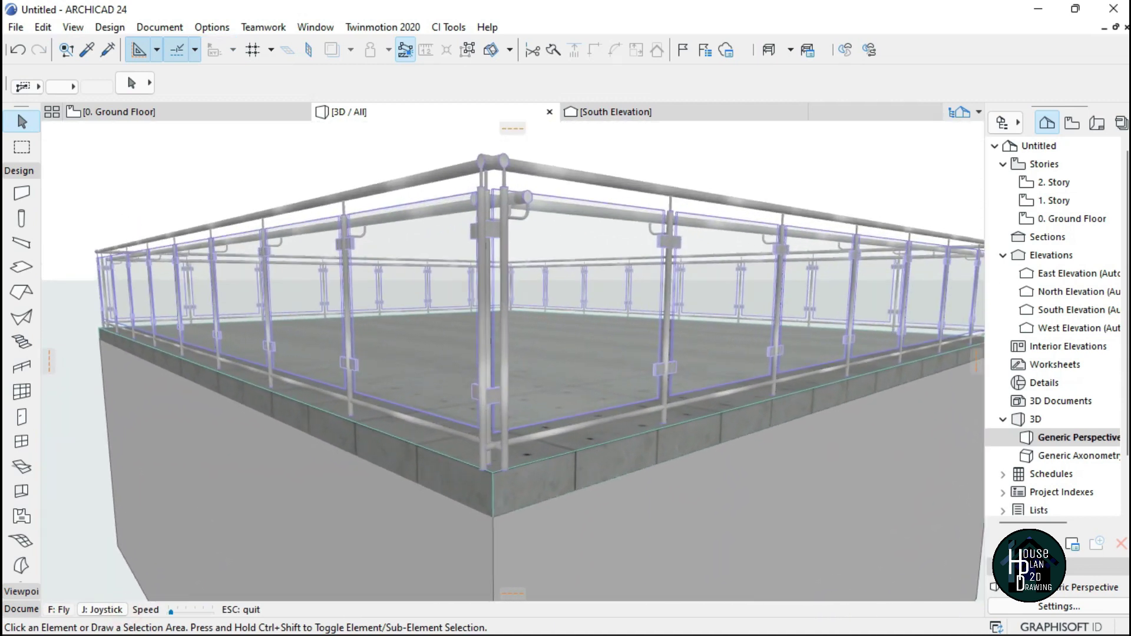
pyautogui.press('Down')
pyautogui.press('Up')
pyautogui.press('Down')
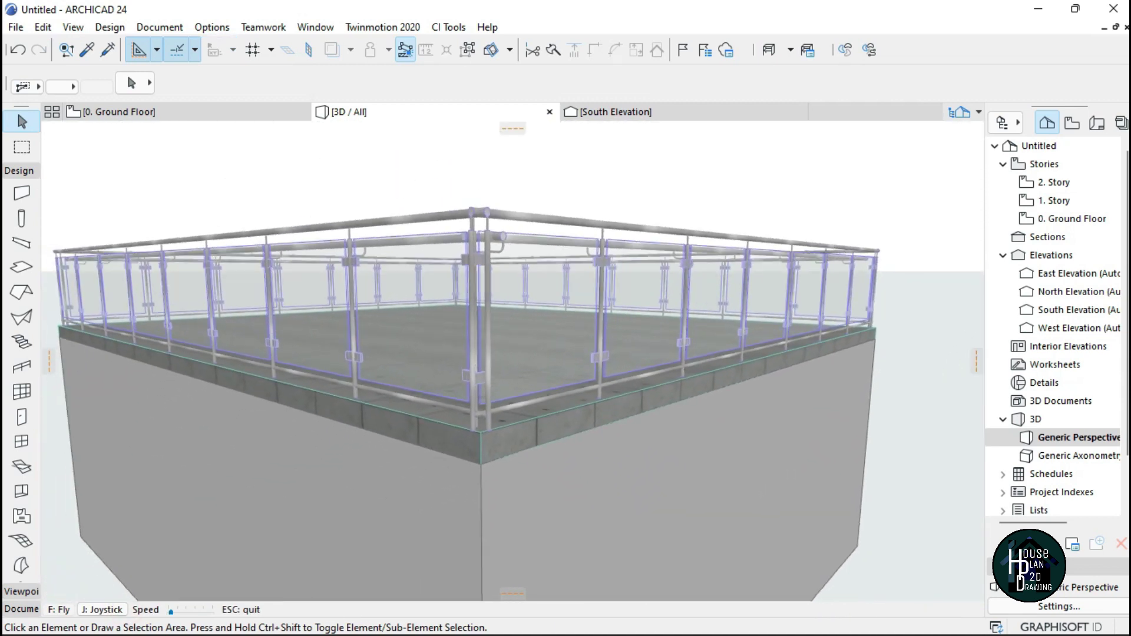
pyautogui.press('pageup')
pyautogui.press('Escape')
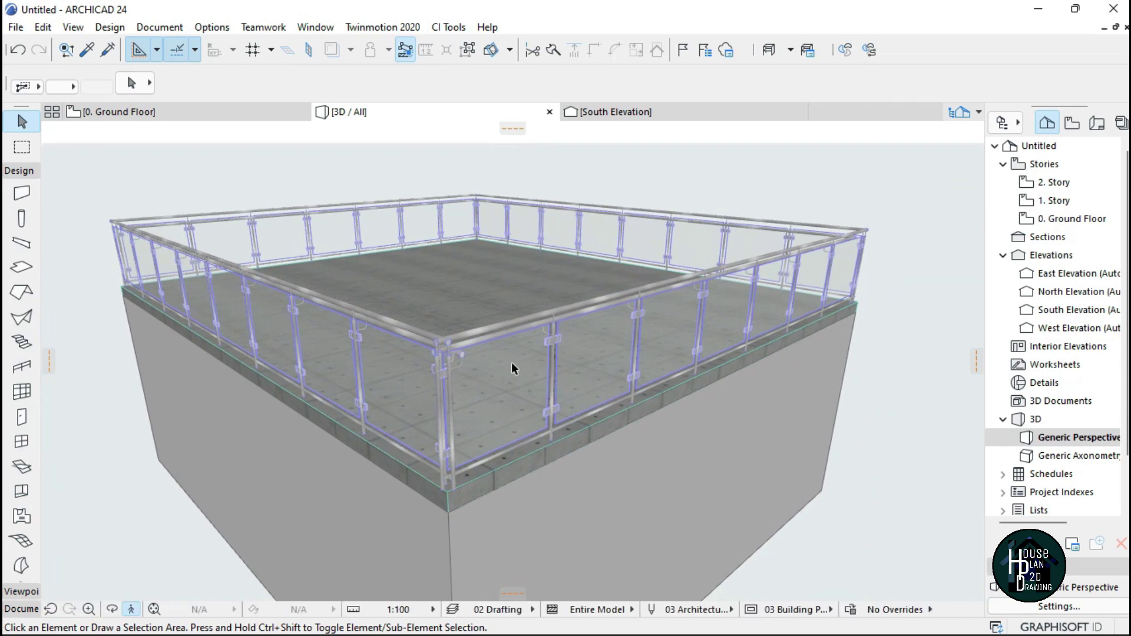
# - Open the glass paneled railing's settings and bring up the type choices for the first panel of its segment pattern
pyautogui.click(508, 380)
pyautogui.click(130, 84)
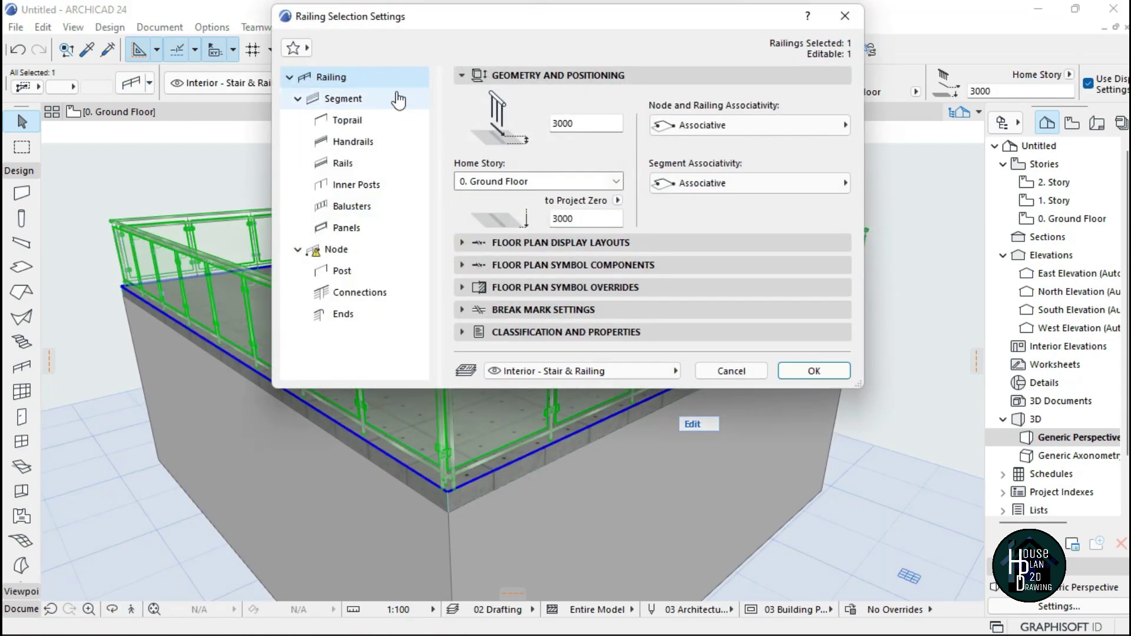
pyautogui.click(341, 99)
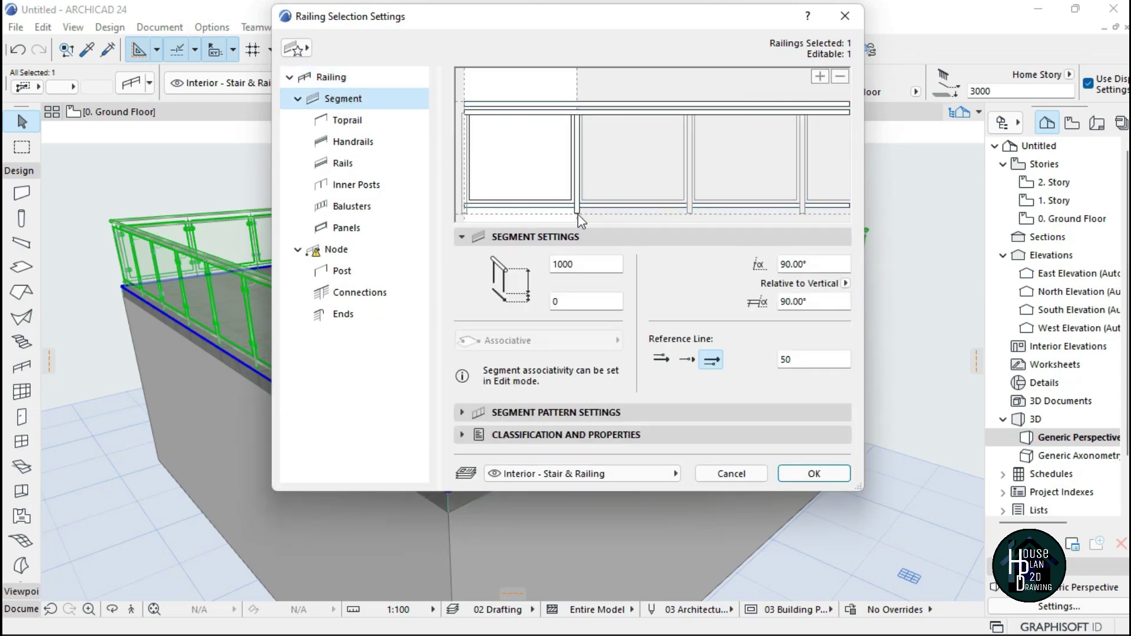
pyautogui.click(524, 152)
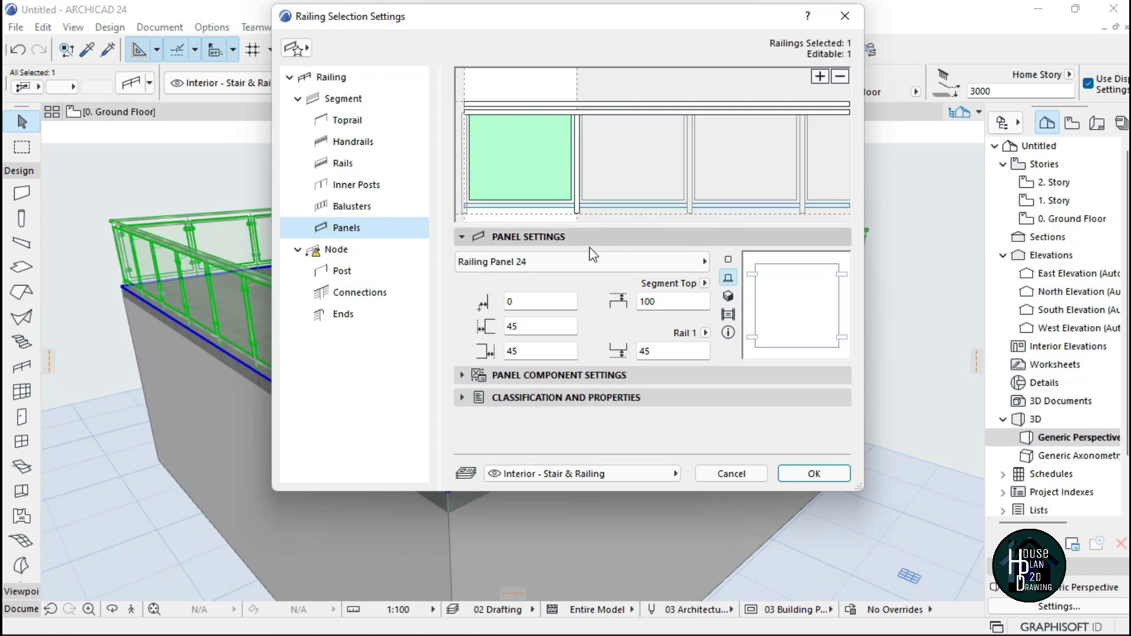
pyautogui.click(580, 263)
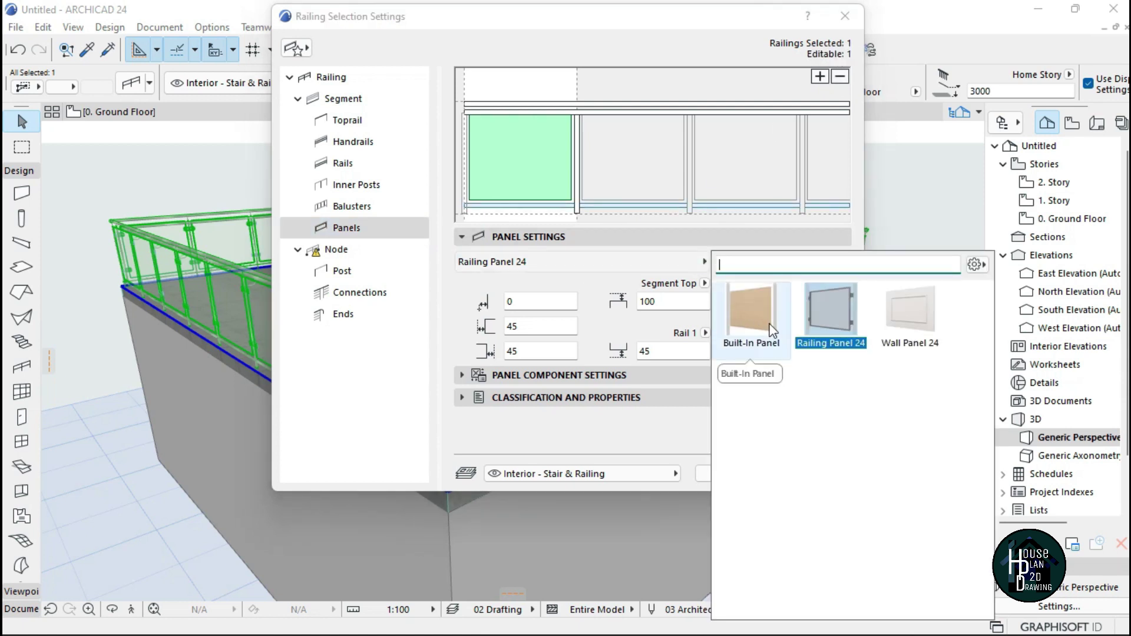
# - Remove the panel from the first bay of the segment pattern and add it again in the same bay
pyautogui.click(816, 78)
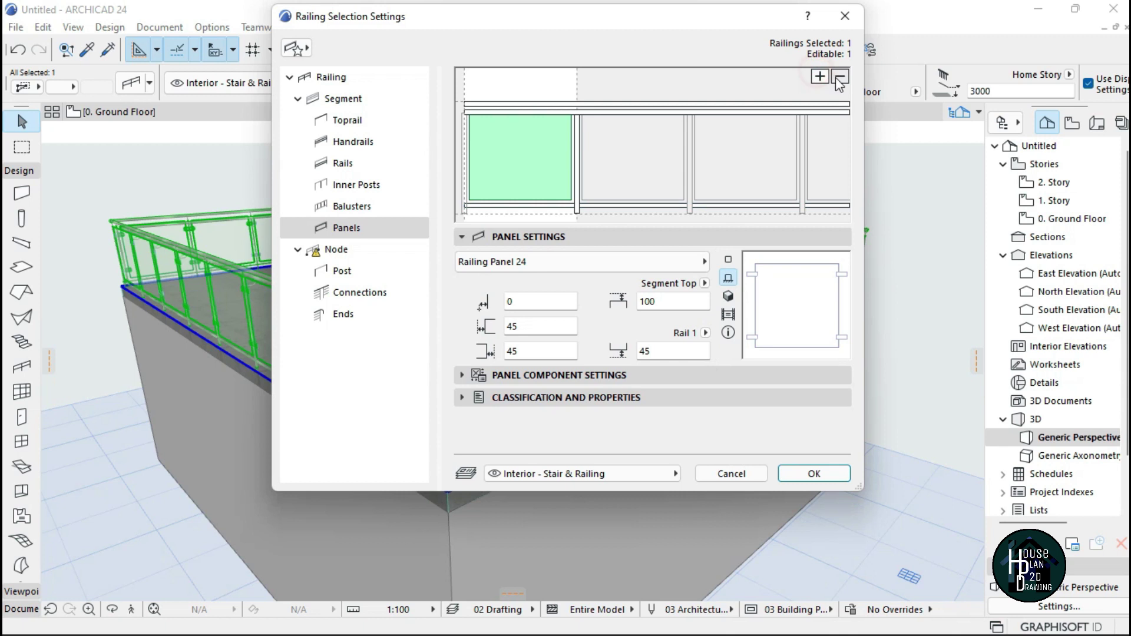
pyautogui.click(840, 78)
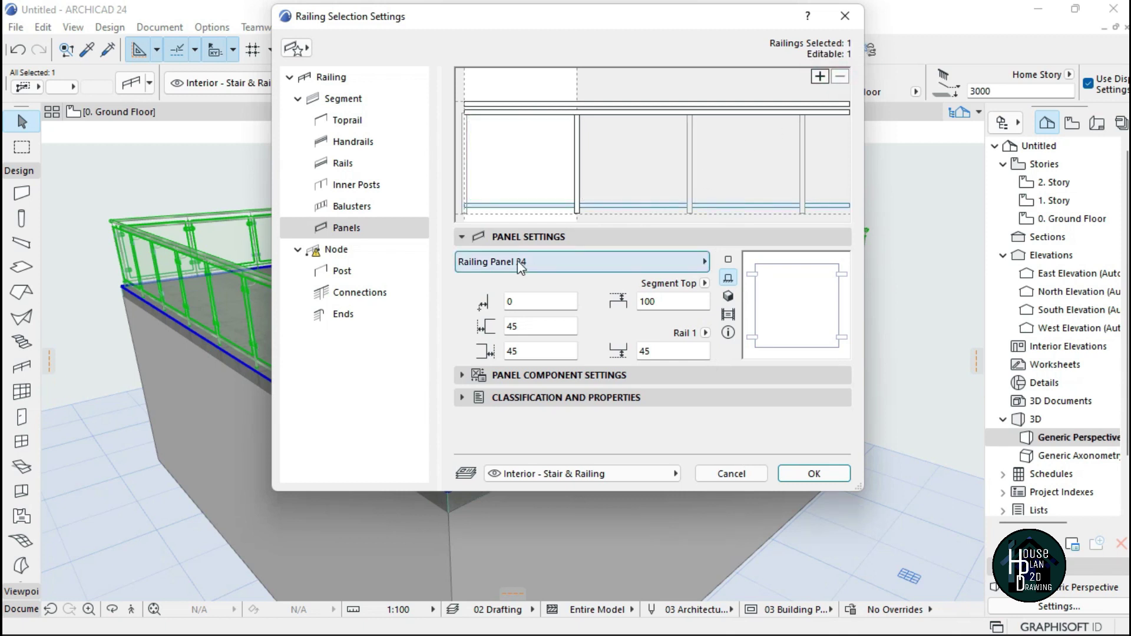
pyautogui.click(820, 76)
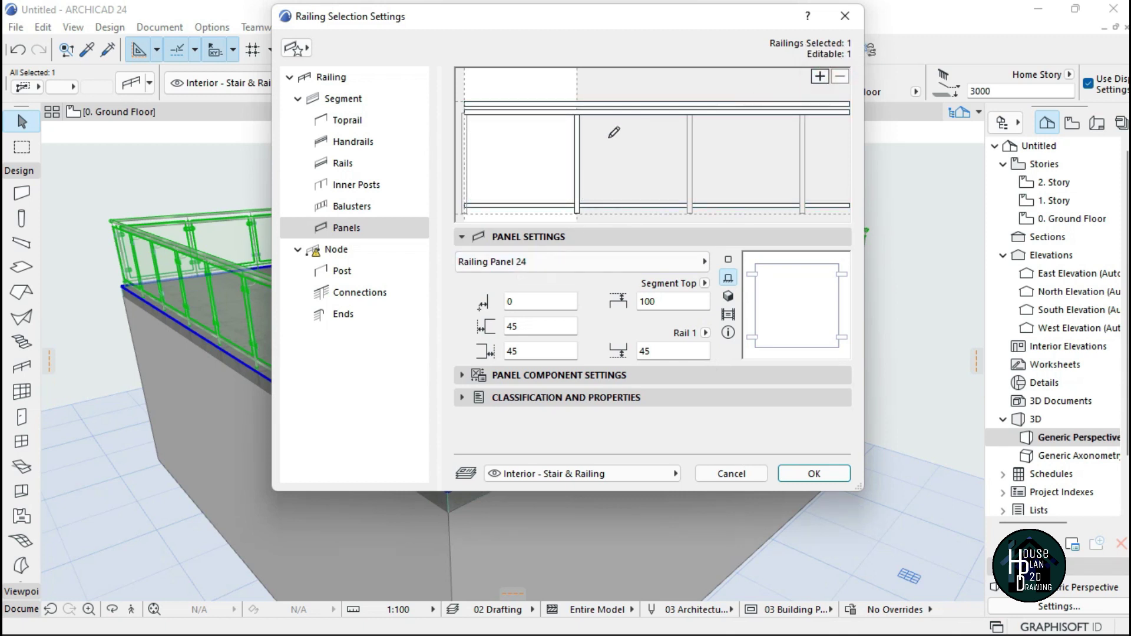
pyautogui.click(543, 143)
pyautogui.click(529, 155)
pyautogui.click(610, 162)
pyautogui.click(525, 165)
# - Change the segment's panel type to Built-In Panel and apply it to the railing
pyautogui.click(546, 265)
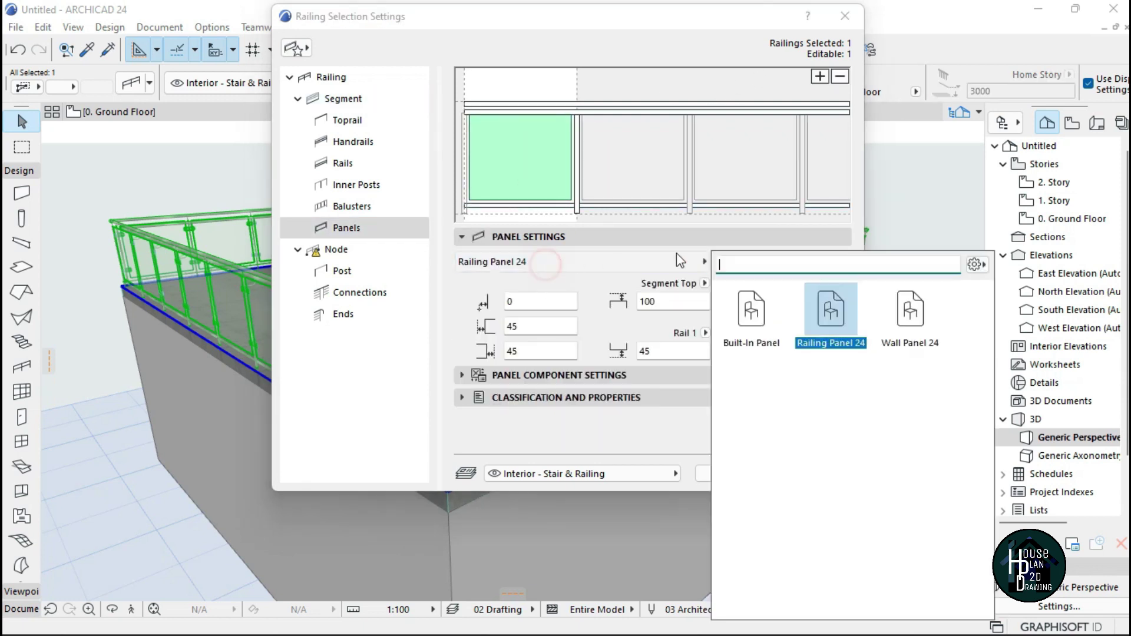
pyautogui.click(752, 324)
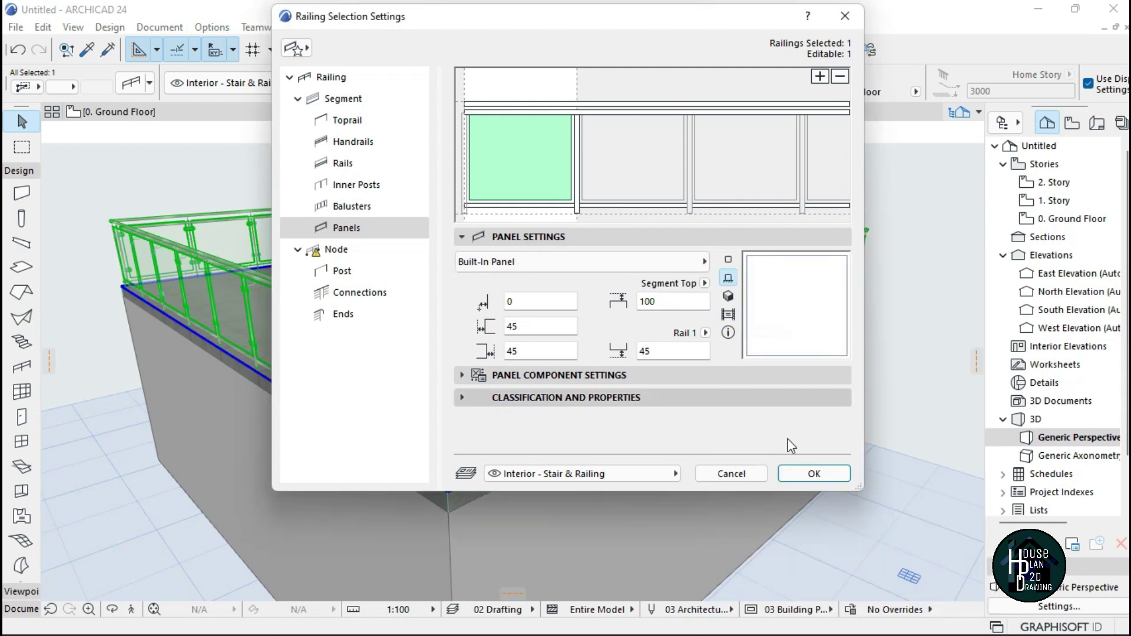
pyautogui.click(806, 470)
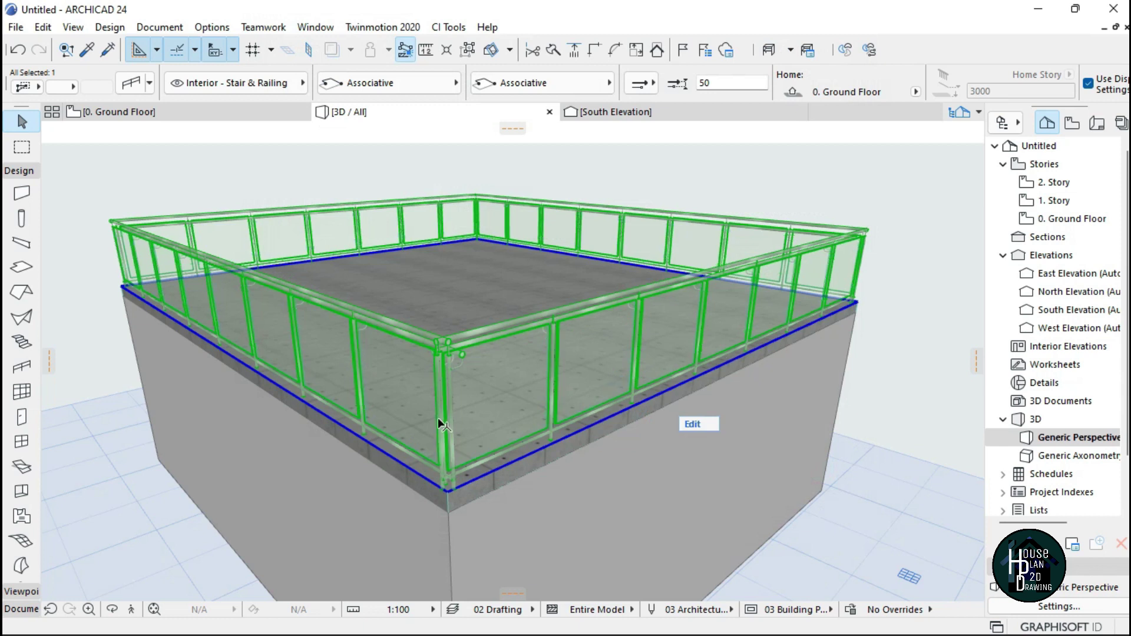
# - Walk around the railing in 3D to examine the built-in panels and their gaps to the posts
pyautogui.click(131, 610)
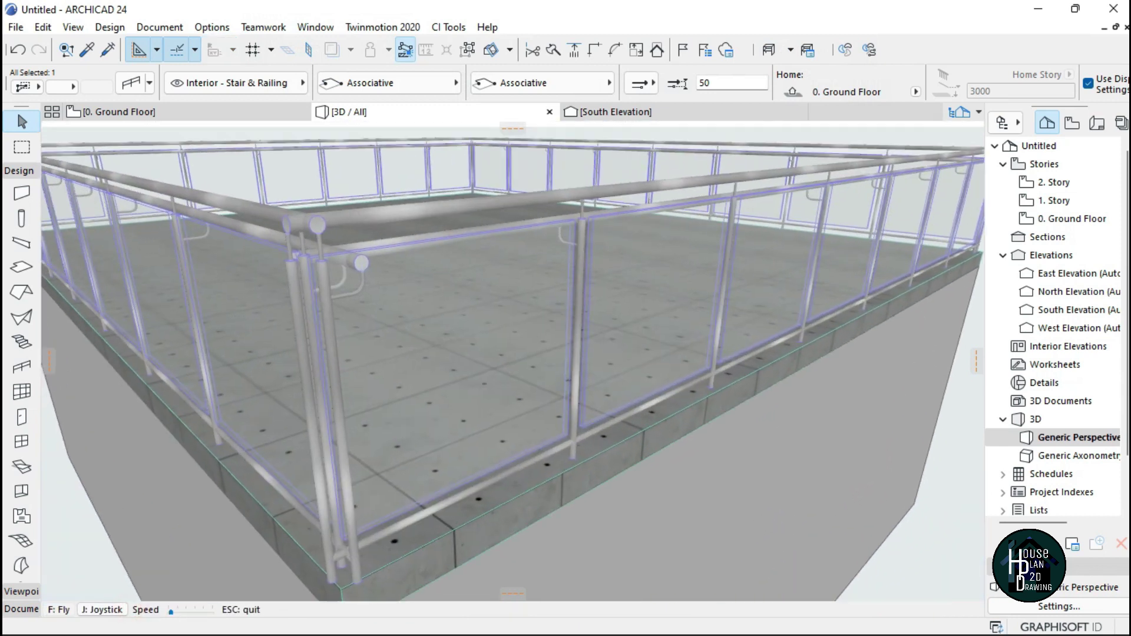
pyautogui.press('Escape')
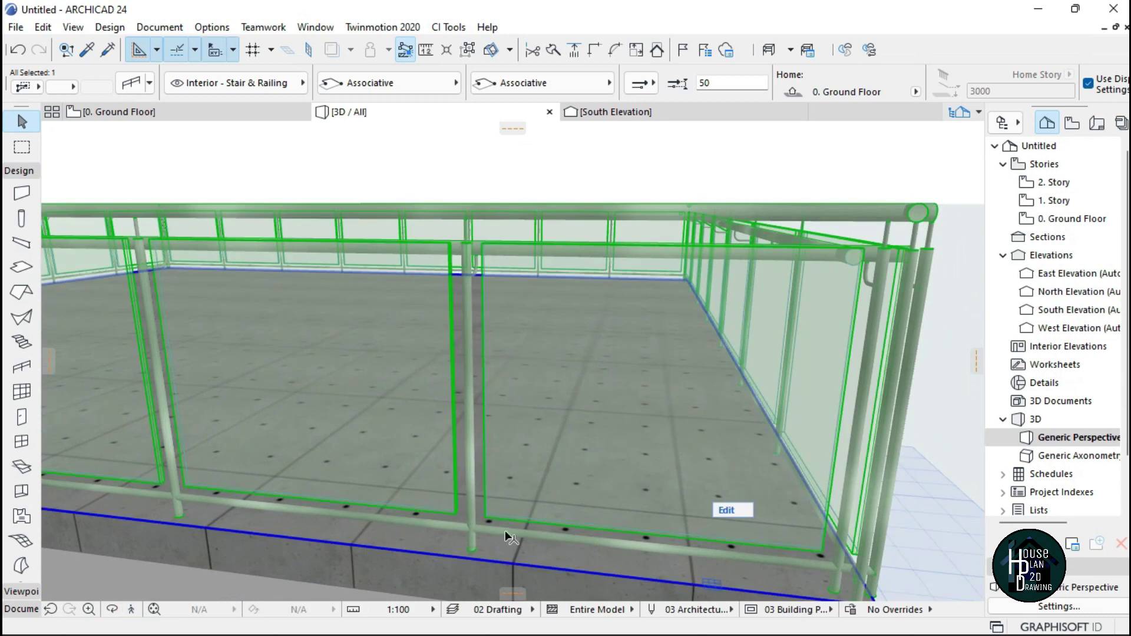
pyautogui.click(131, 610)
pyautogui.press('Escape')
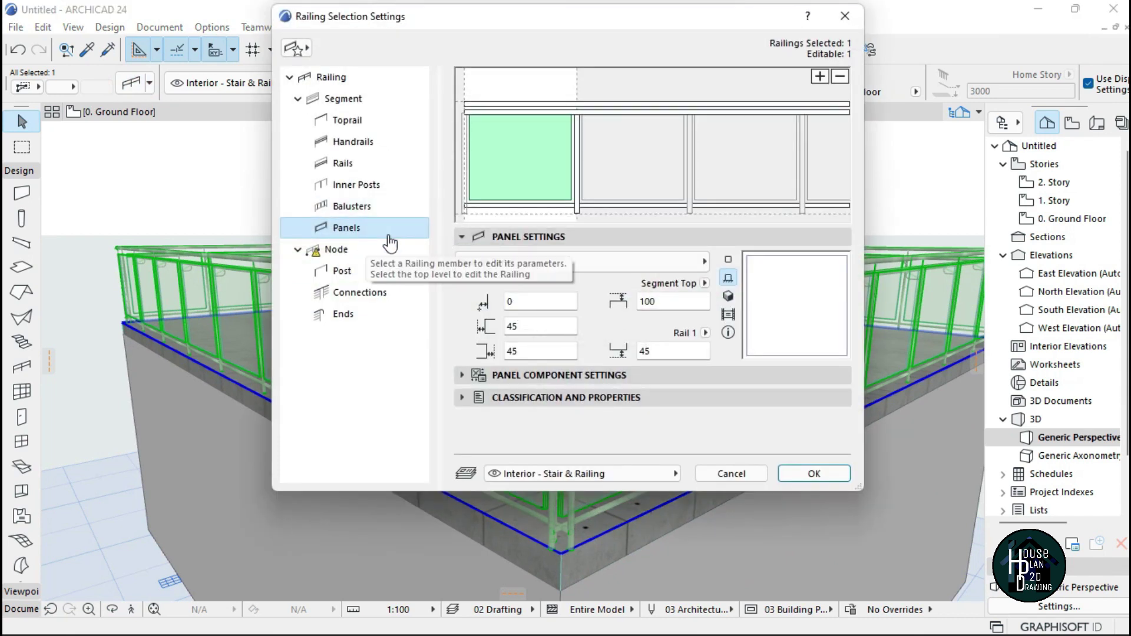
# - Set the built-in panel's left and right offsets from the inner posts to 0, apply the settings and deselect the railing
pyautogui.click(526, 325)
pyautogui.press('BackSpace')
pyautogui.press('BackSpace')
pyautogui.write('0')
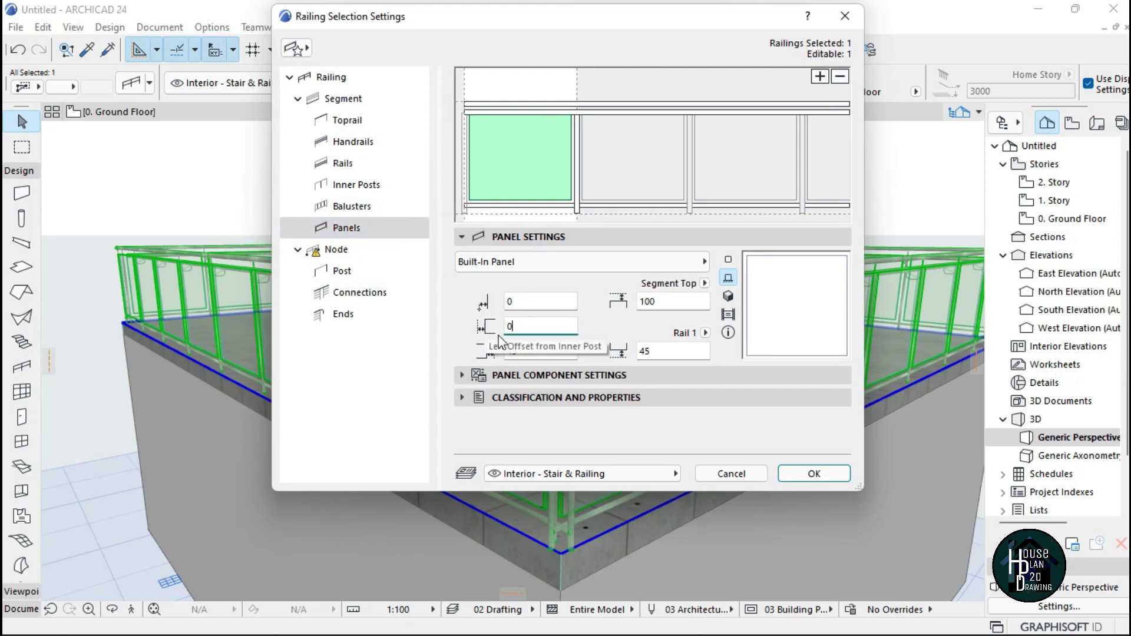
pyautogui.doubleClick(521, 351)
pyautogui.write('0')
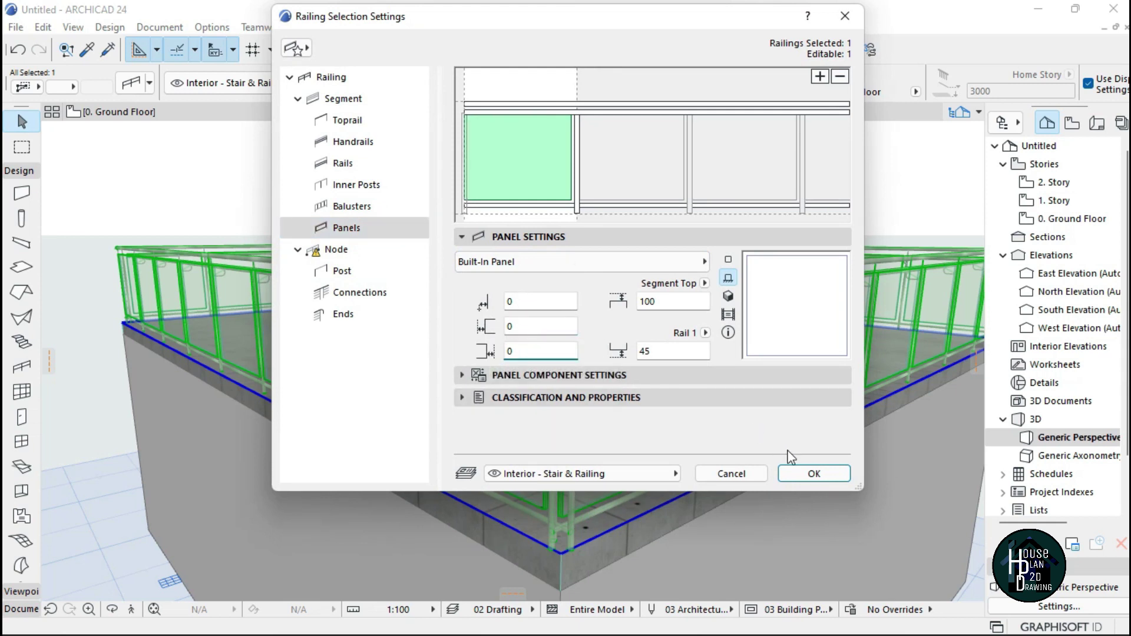
pyautogui.click(814, 474)
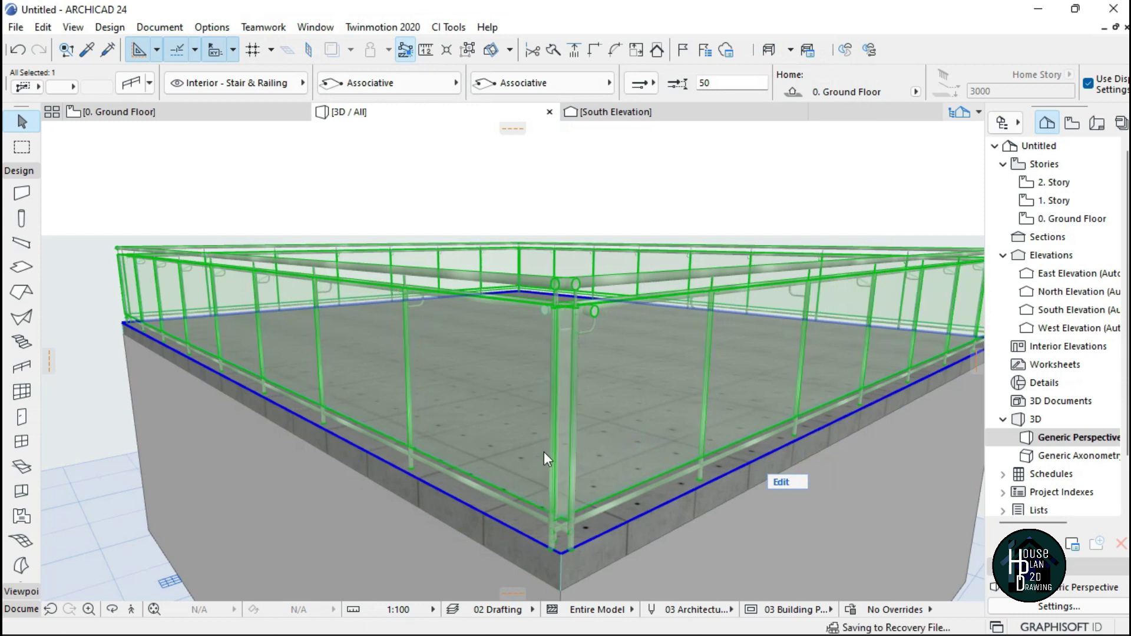
pyautogui.press('Escape')
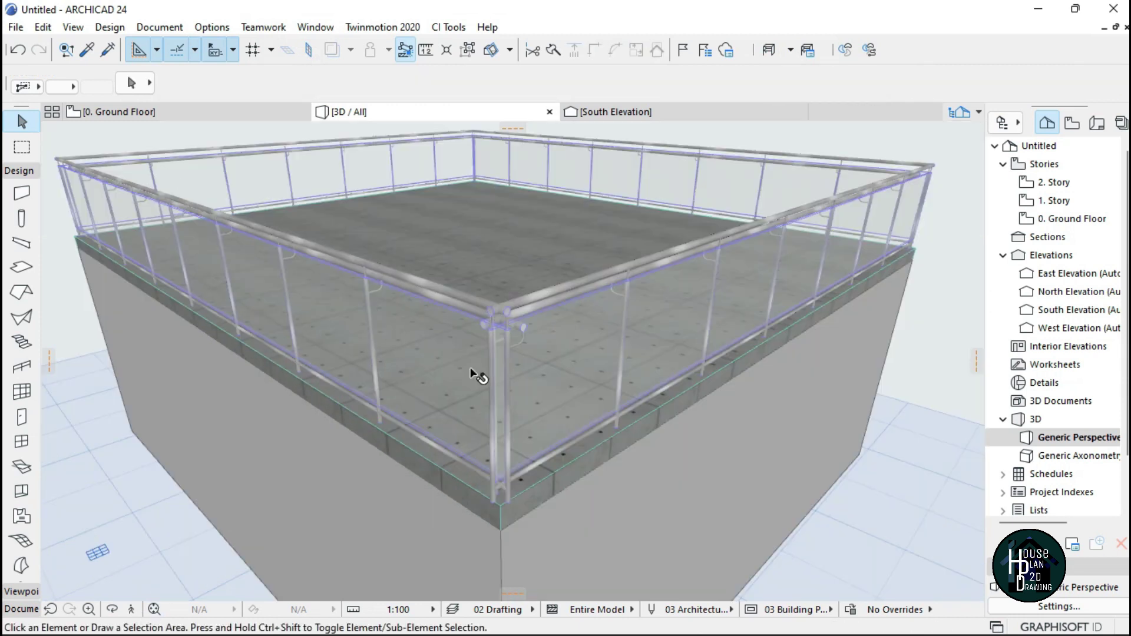
# - Open the railing's settings, look through its post, toprail and segment settings, and select the bottom rail for editing
pyautogui.click(472, 331)
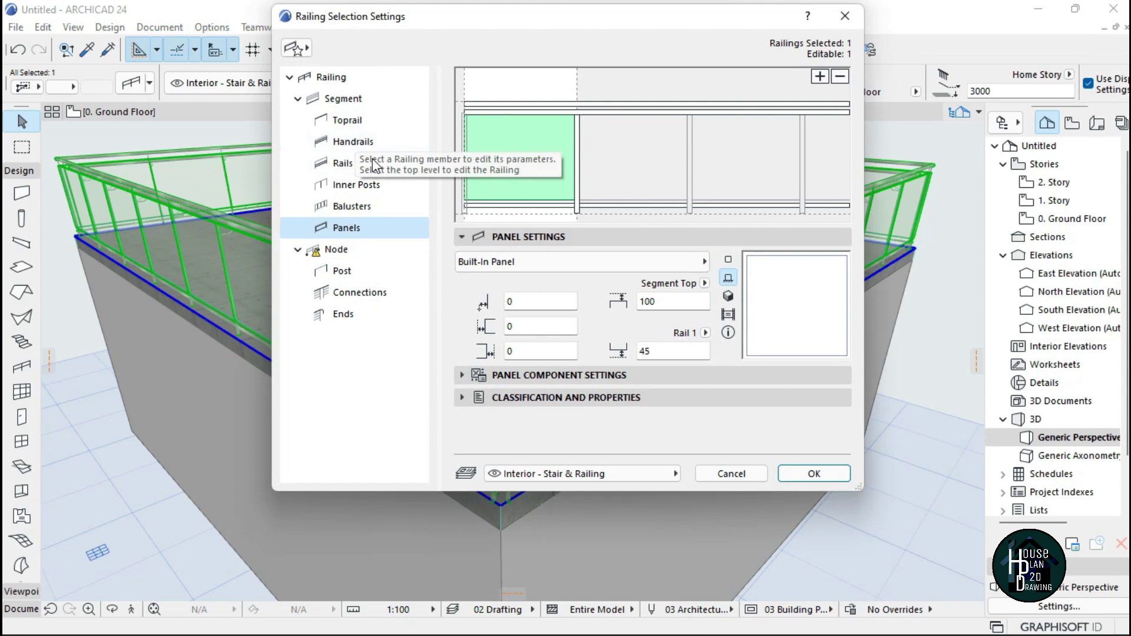
pyautogui.click(371, 271)
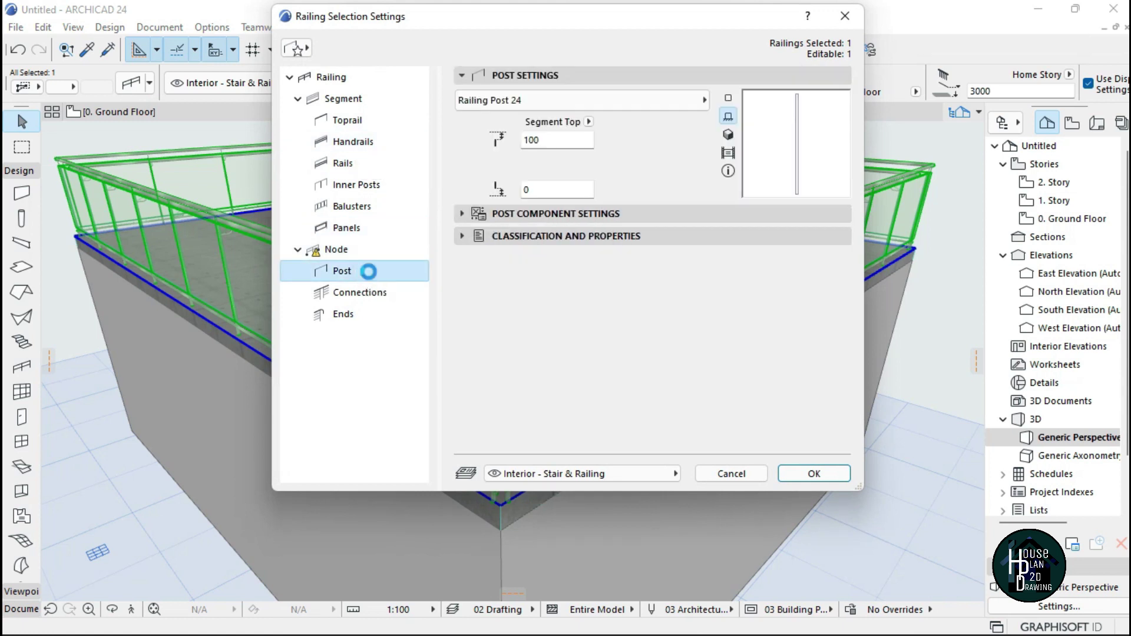
pyautogui.click(353, 101)
pyautogui.click(354, 119)
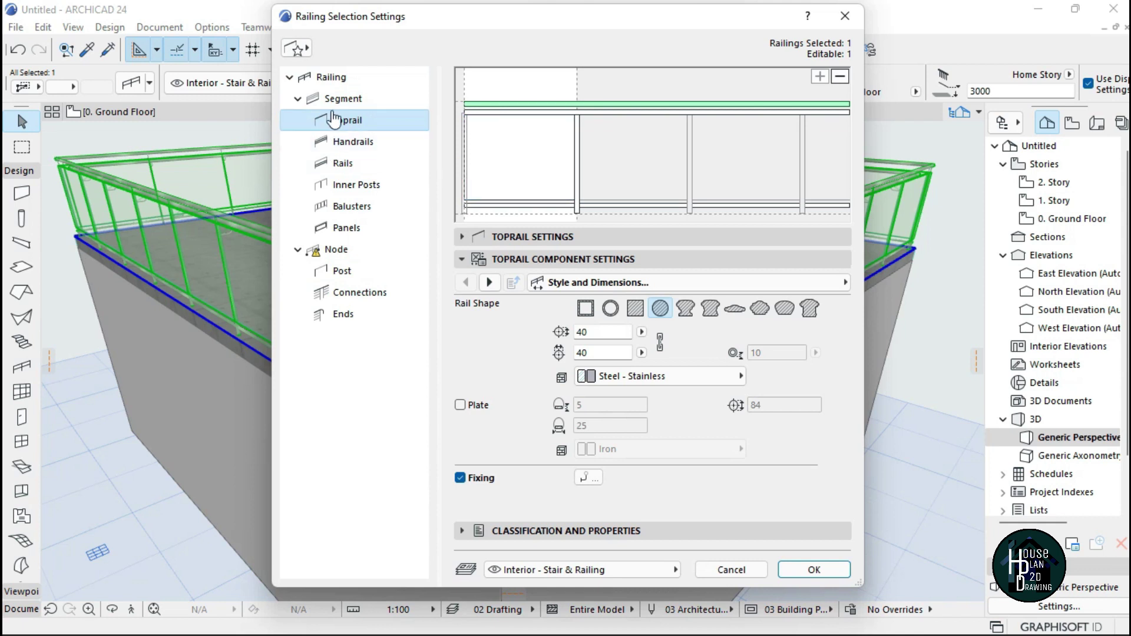
pyautogui.click(357, 100)
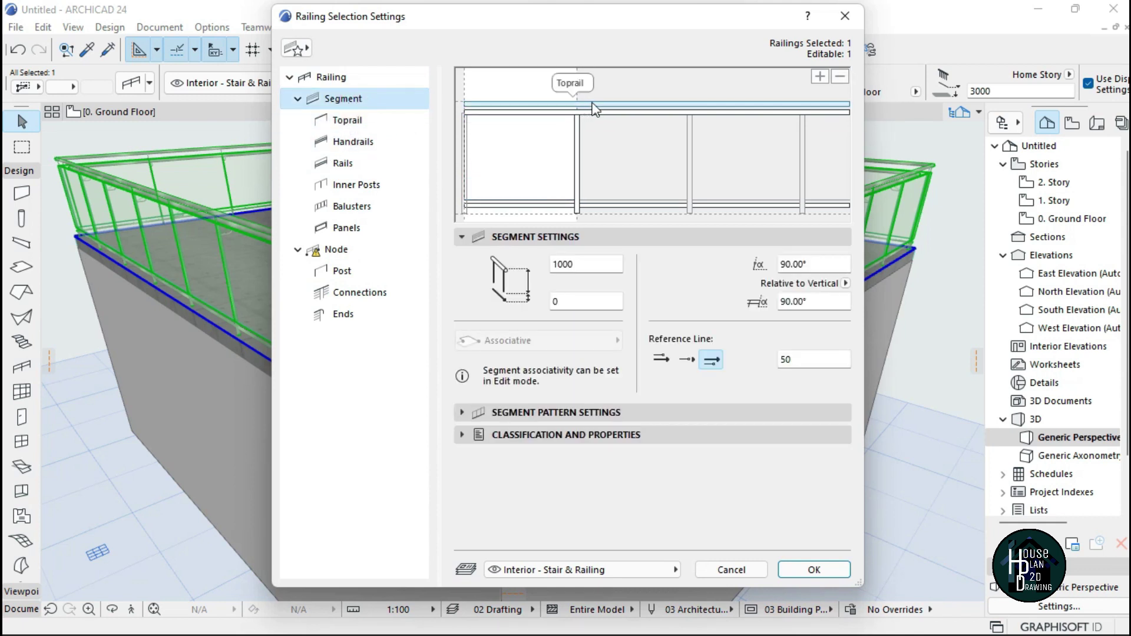
pyautogui.click(628, 205)
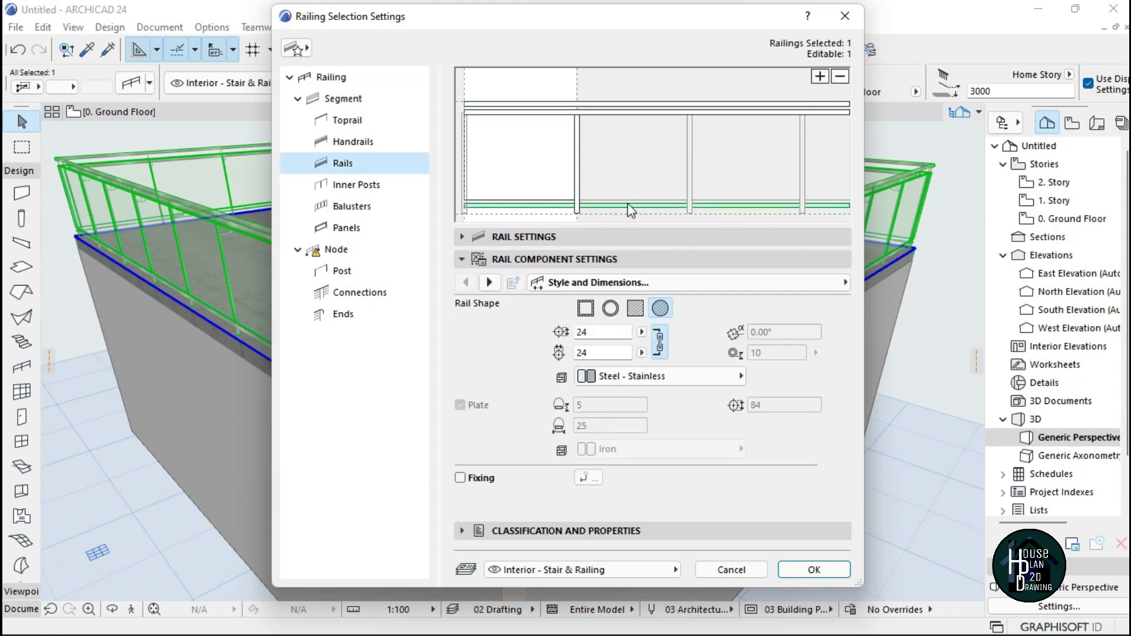
# - Review the bottom rail's fixing, fixing distribution, 2D and 3D representation, and pick PR-07 Steel - Stainless as its building material
pyautogui.click(650, 286)
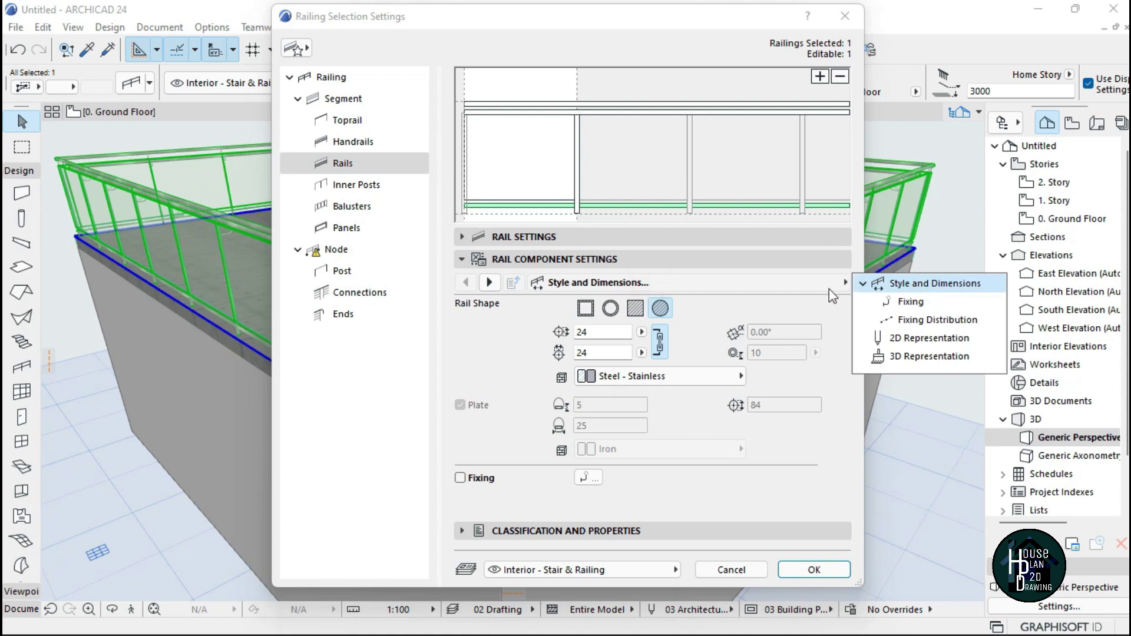
pyautogui.click(937, 301)
pyautogui.click(942, 323)
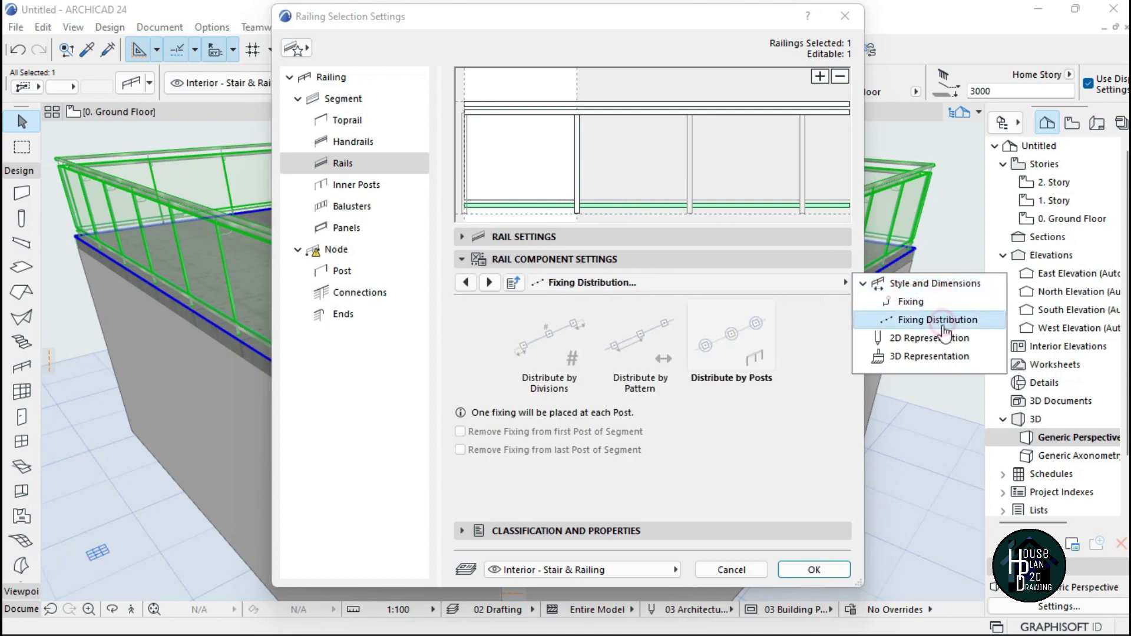
pyautogui.click(944, 337)
pyautogui.click(938, 357)
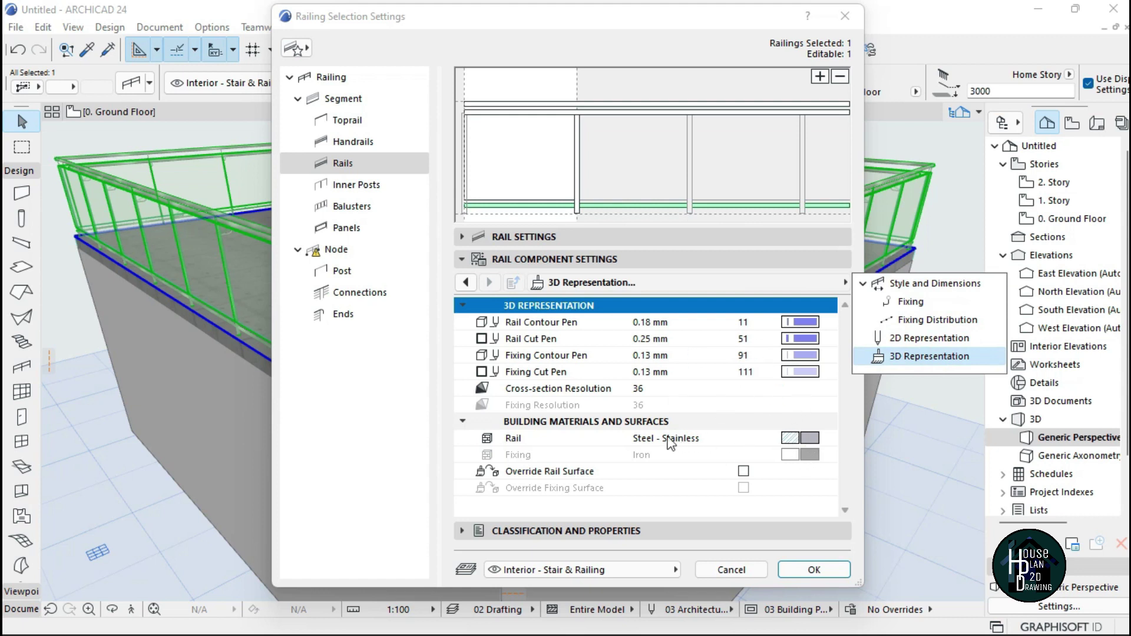
pyautogui.click(811, 437)
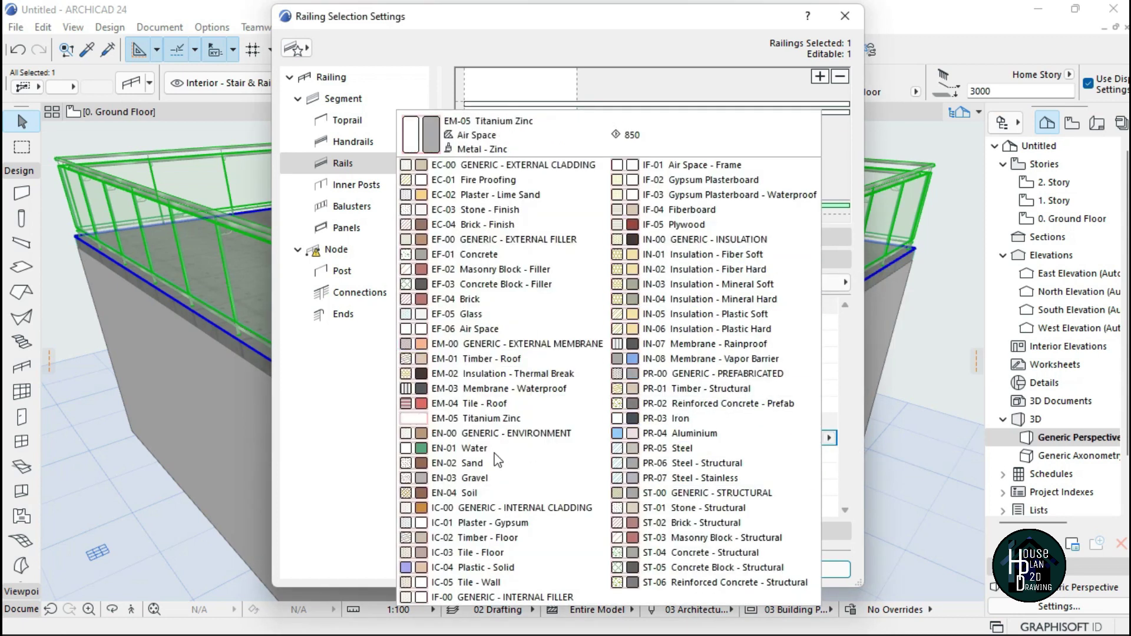
pyautogui.click(690, 478)
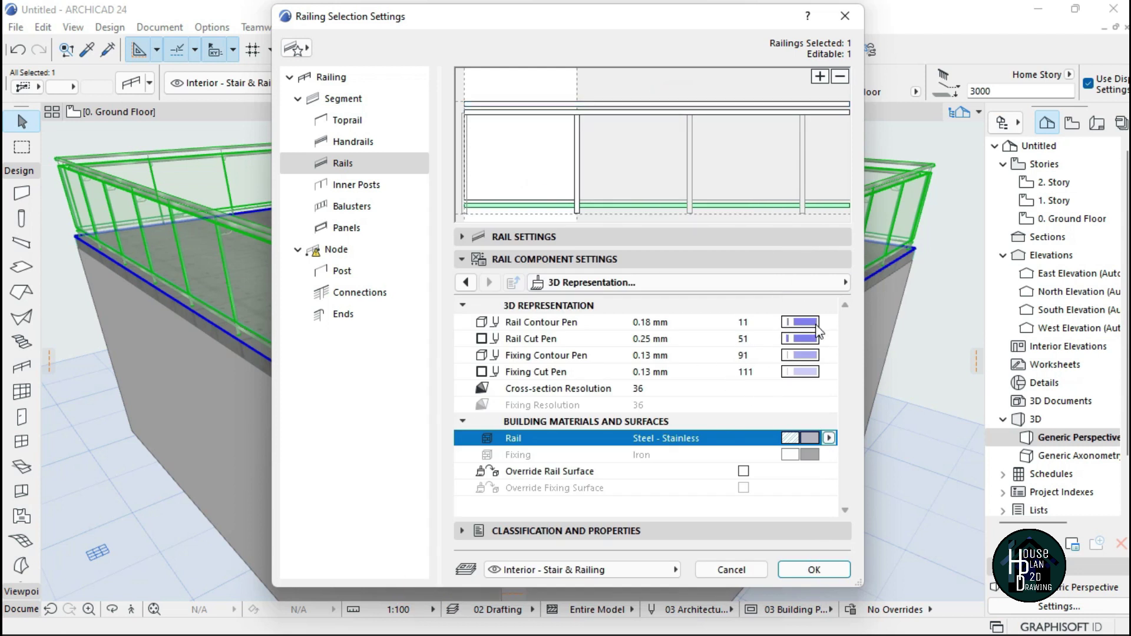
# - Change the bottom rail's type to Pig-ear Rail 24 and apply it to the railing
pyautogui.click(744, 259)
pyautogui.click(747, 237)
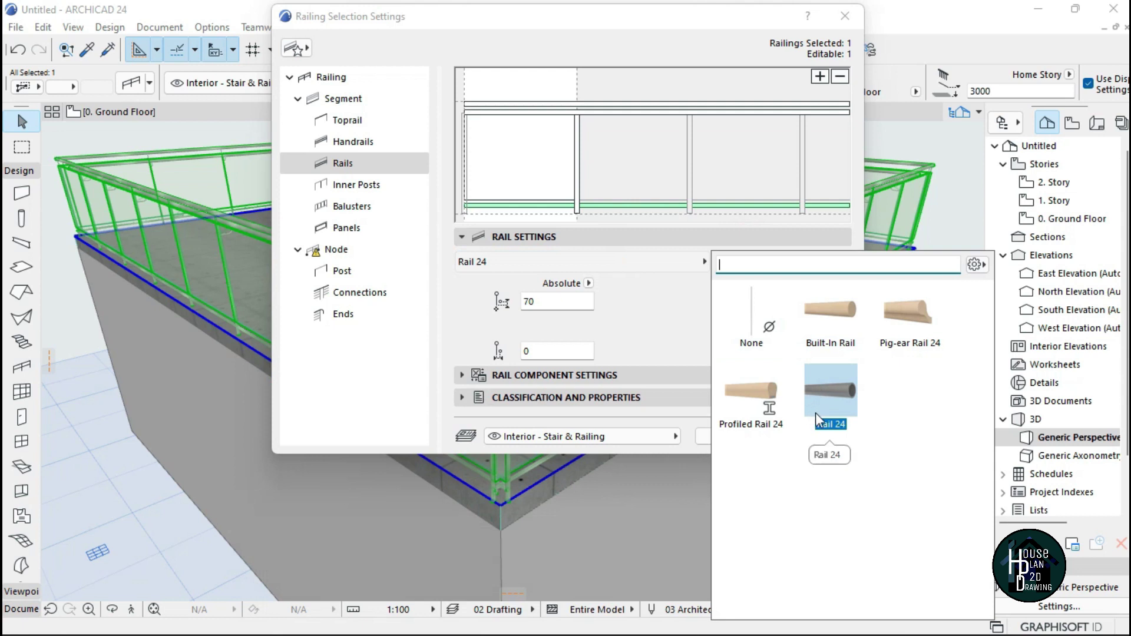
pyautogui.click(908, 315)
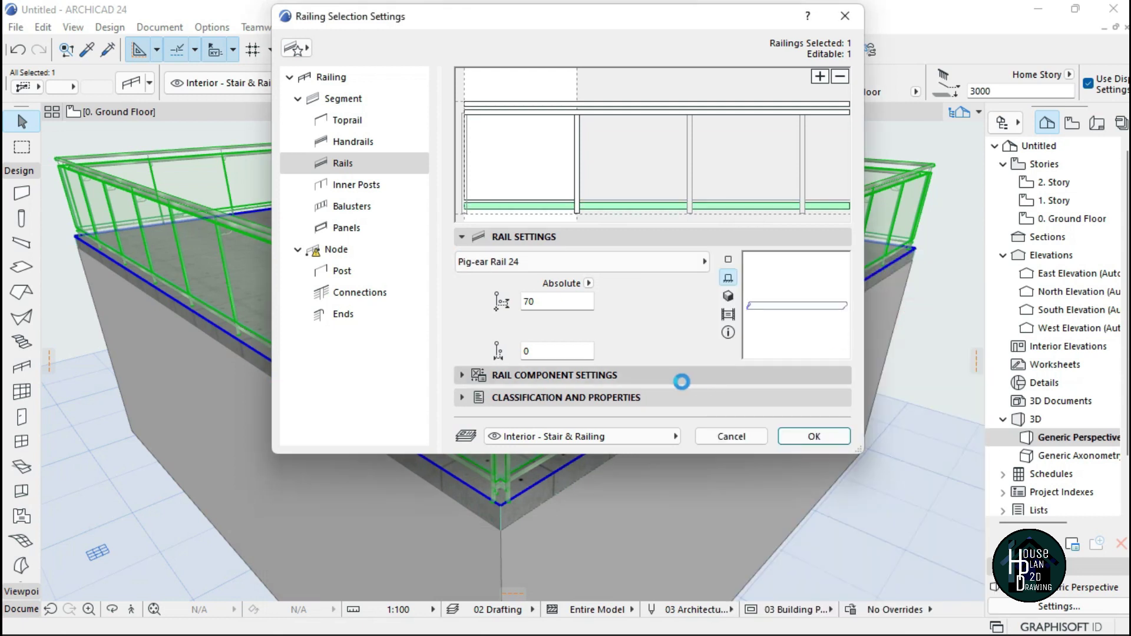
pyautogui.click(814, 437)
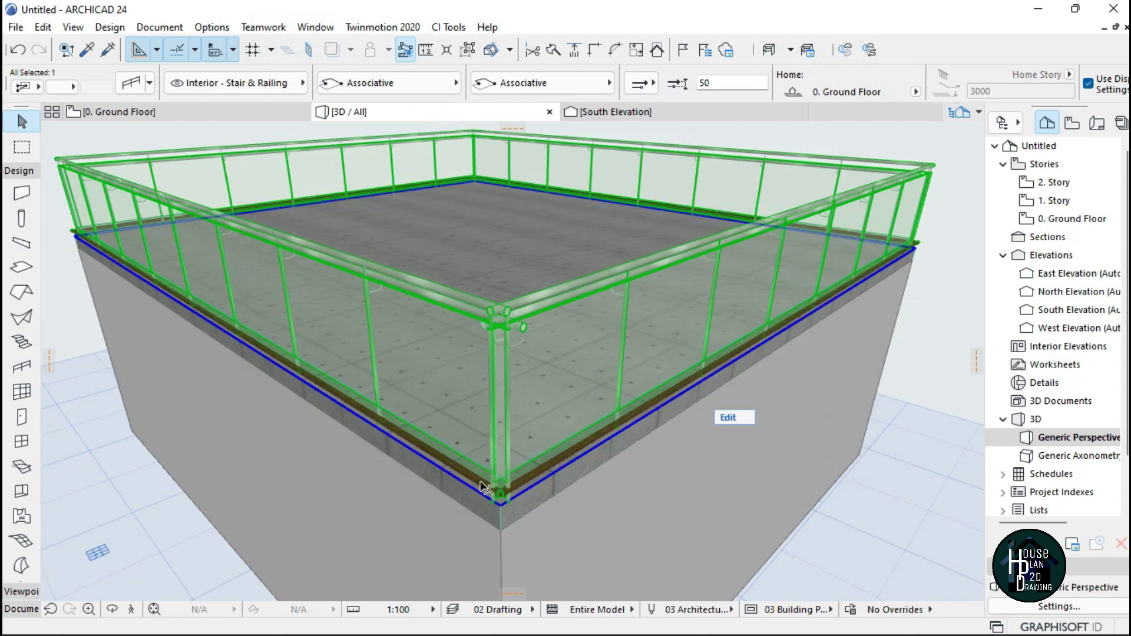
# - Walk up to the slab corner in 3D and back to examine the railing's new bottom rail
pyautogui.click(131, 609)
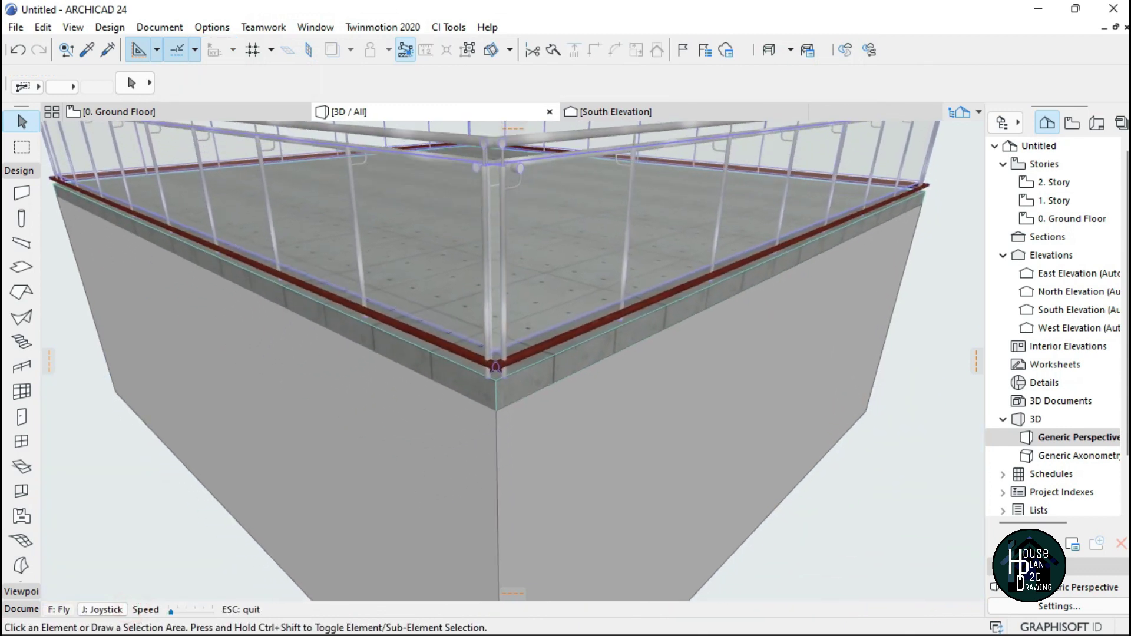
pyautogui.press('Up')
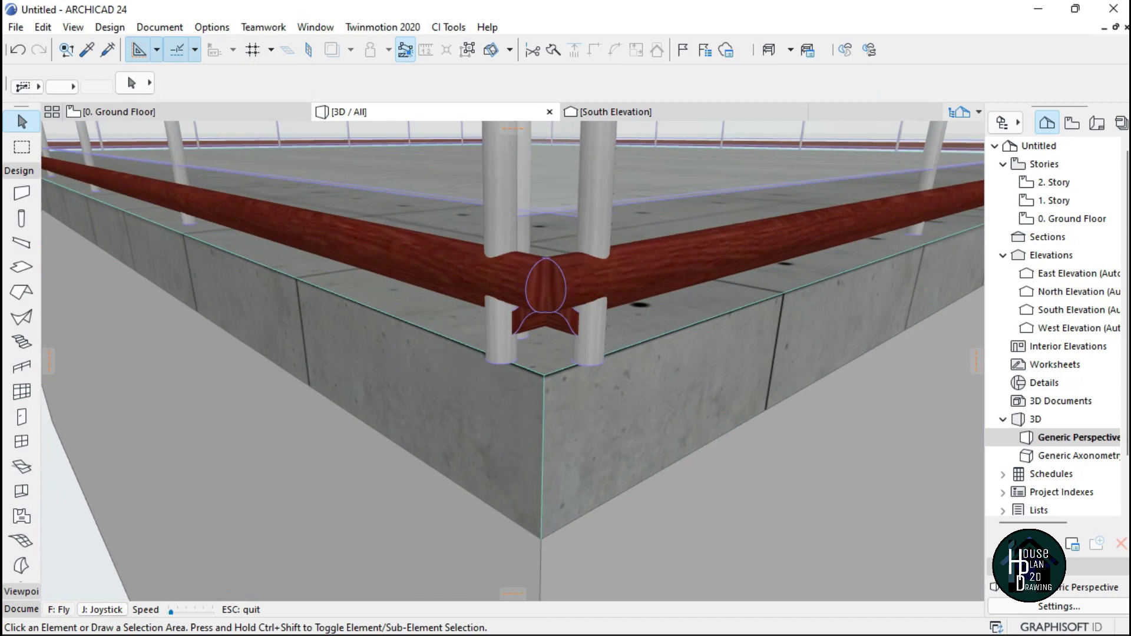
pyautogui.press('Down')
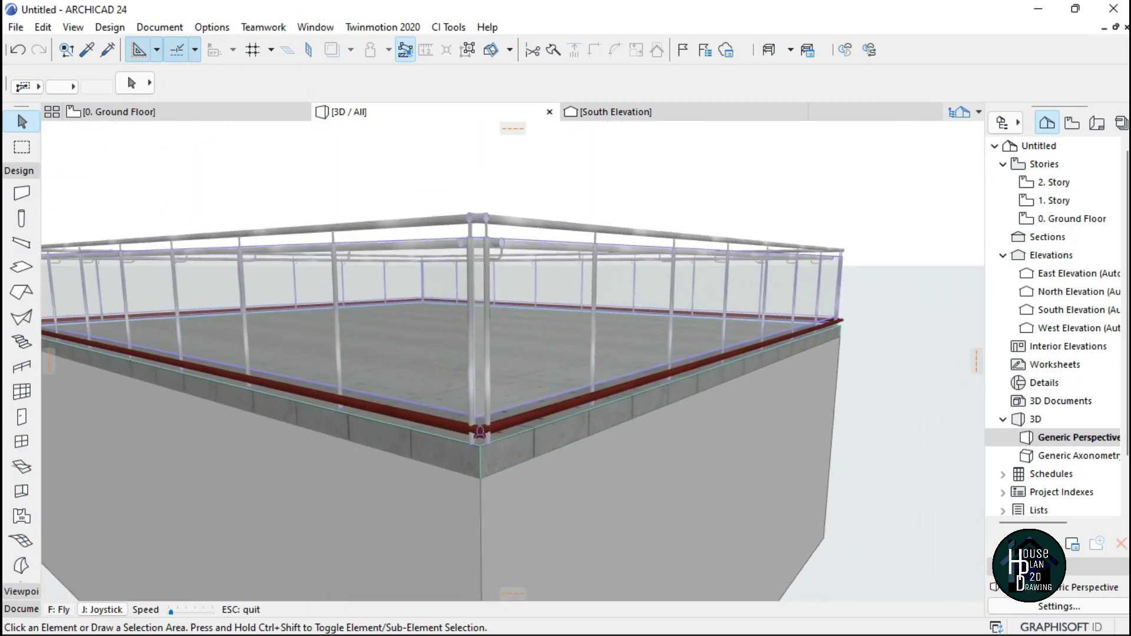
pyautogui.press('Escape')
# - Try Profiled Rail 24 as the bottom rail's type, view it on the railing and undo the change
pyautogui.click(663, 387)
pyautogui.click(131, 82)
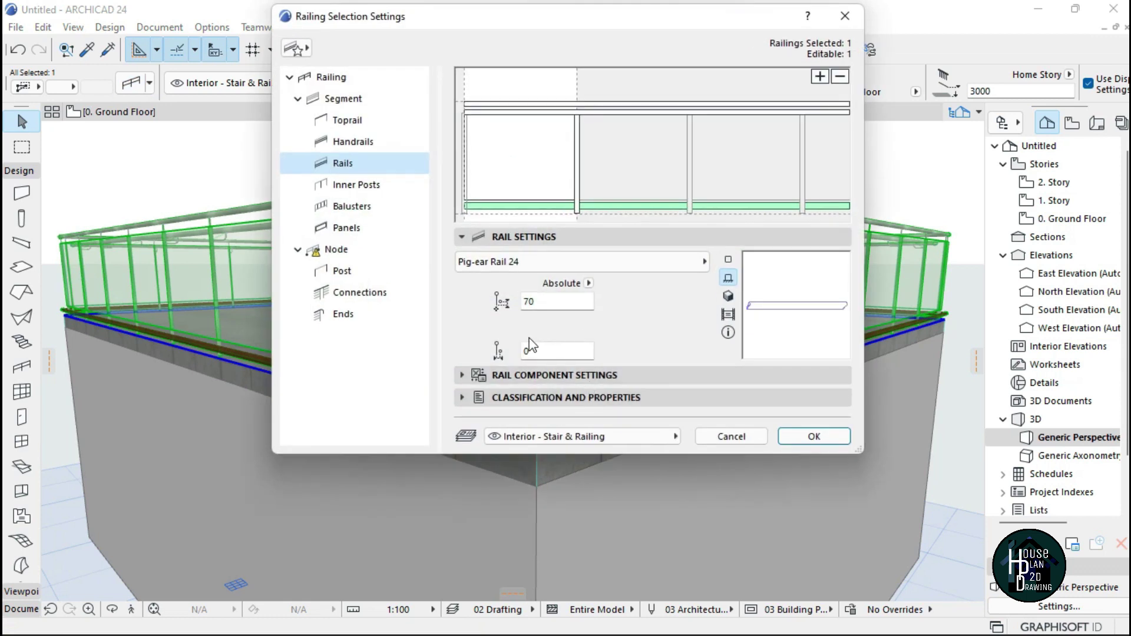
pyautogui.click(554, 261)
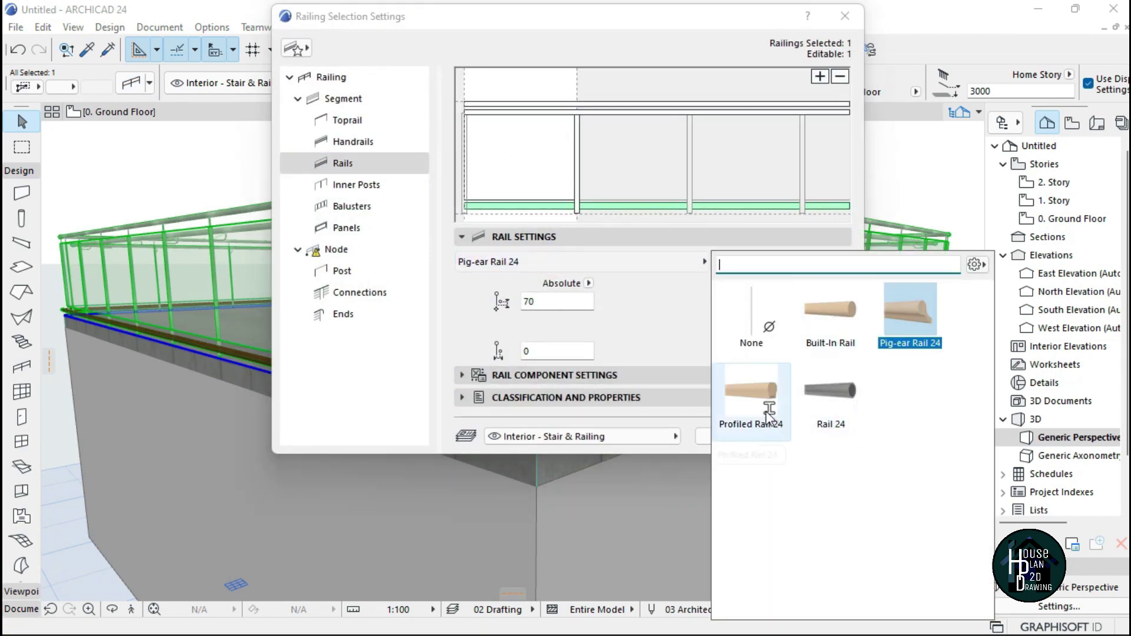
pyautogui.click(760, 403)
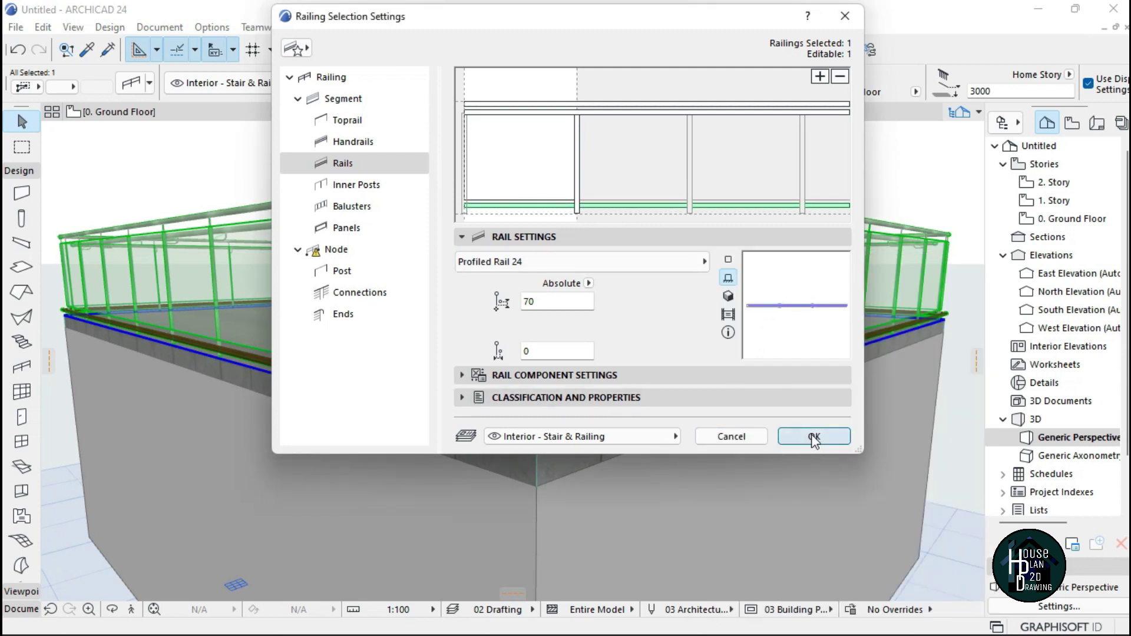
pyautogui.click(813, 437)
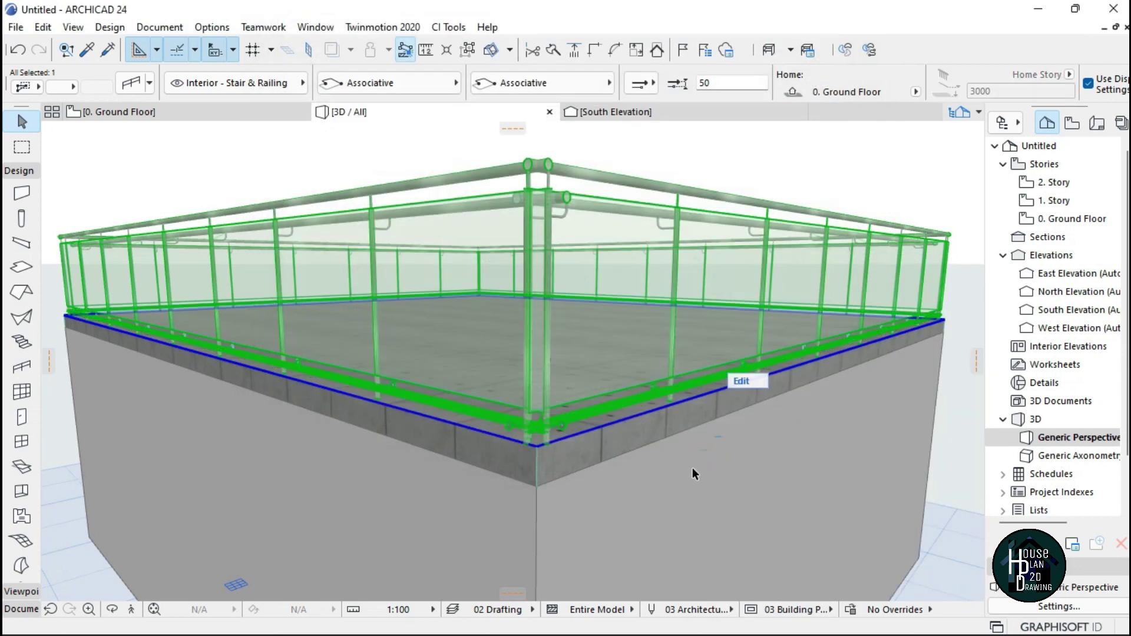
pyautogui.press('Escape')
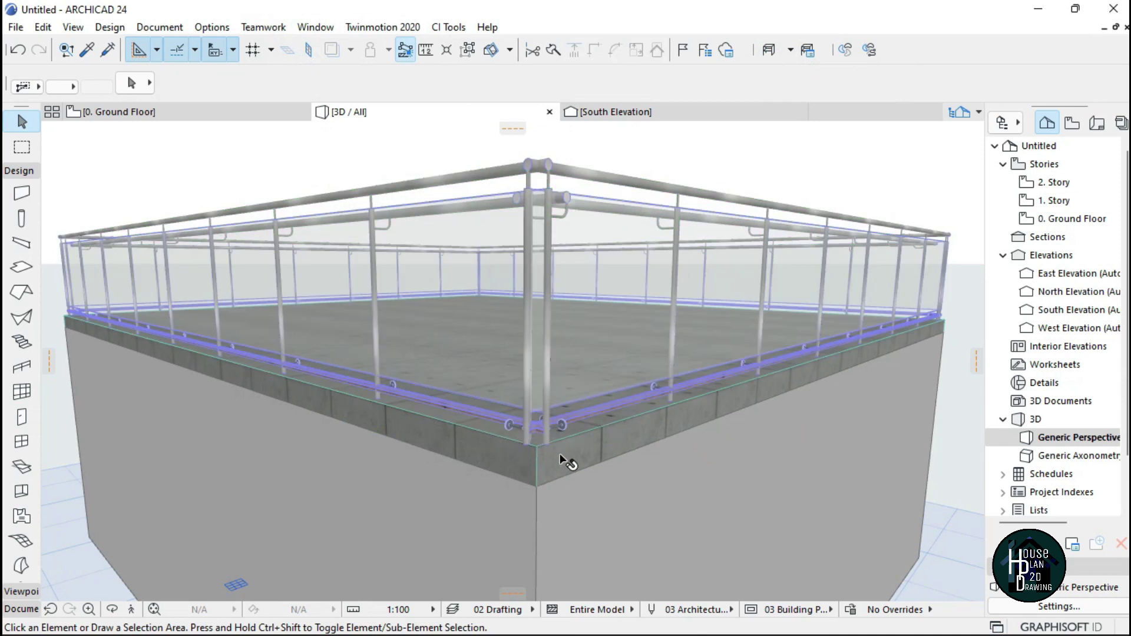
pyautogui.hotkey('ctrl', 'z')
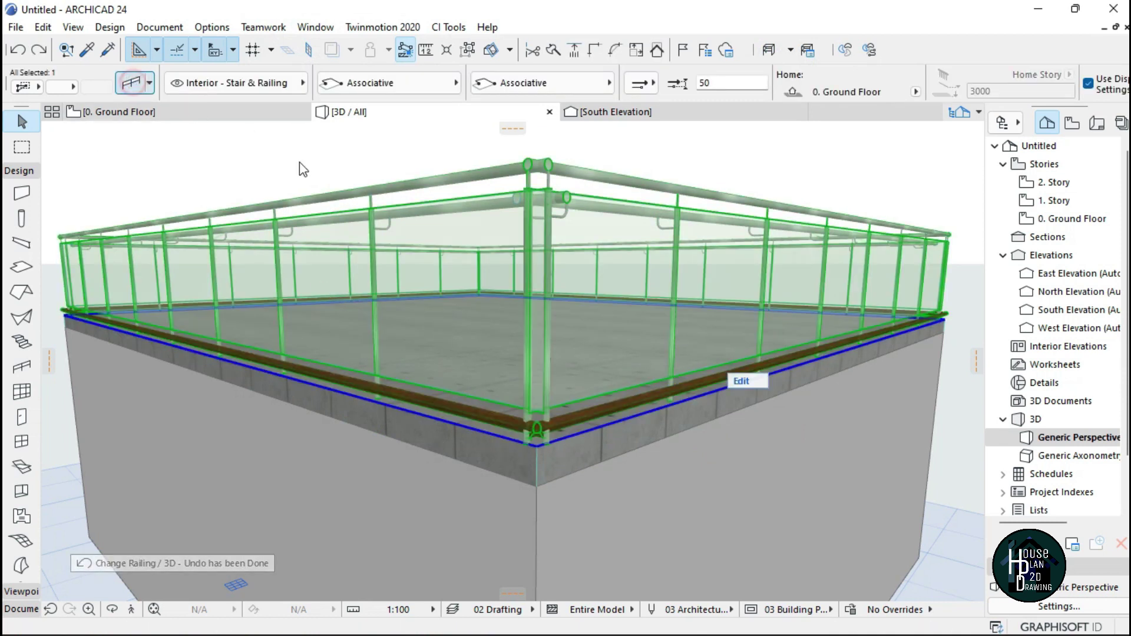
# - Set the overall height of the pig-ear bottom rail's profile to 150, apply it and deselect the railing
pyautogui.doubleClick(569, 181)
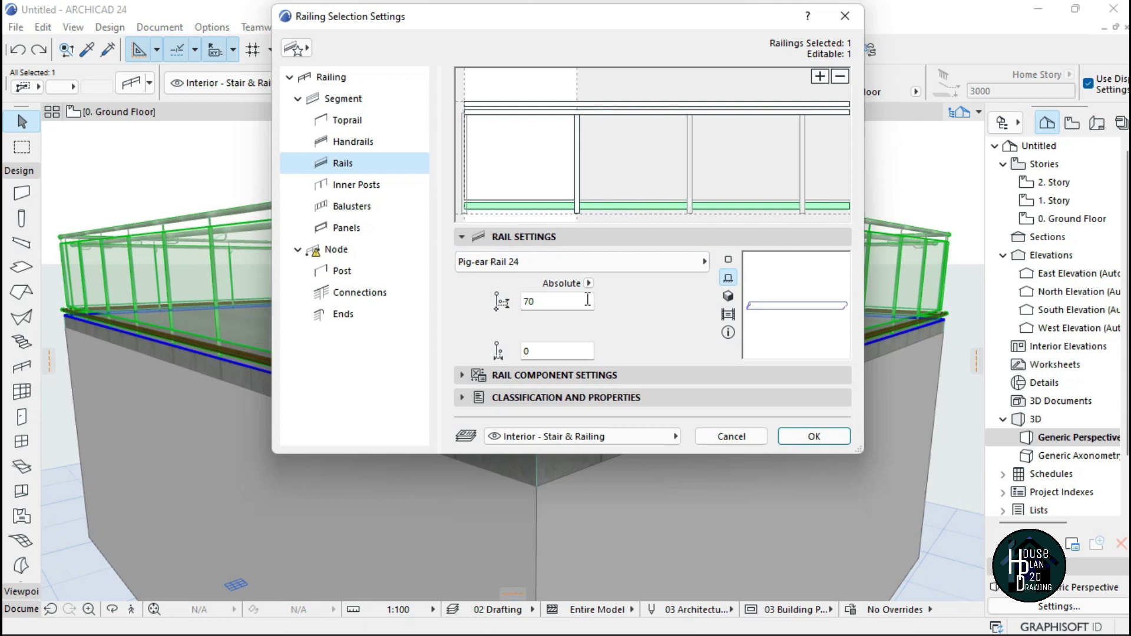
pyautogui.click(589, 380)
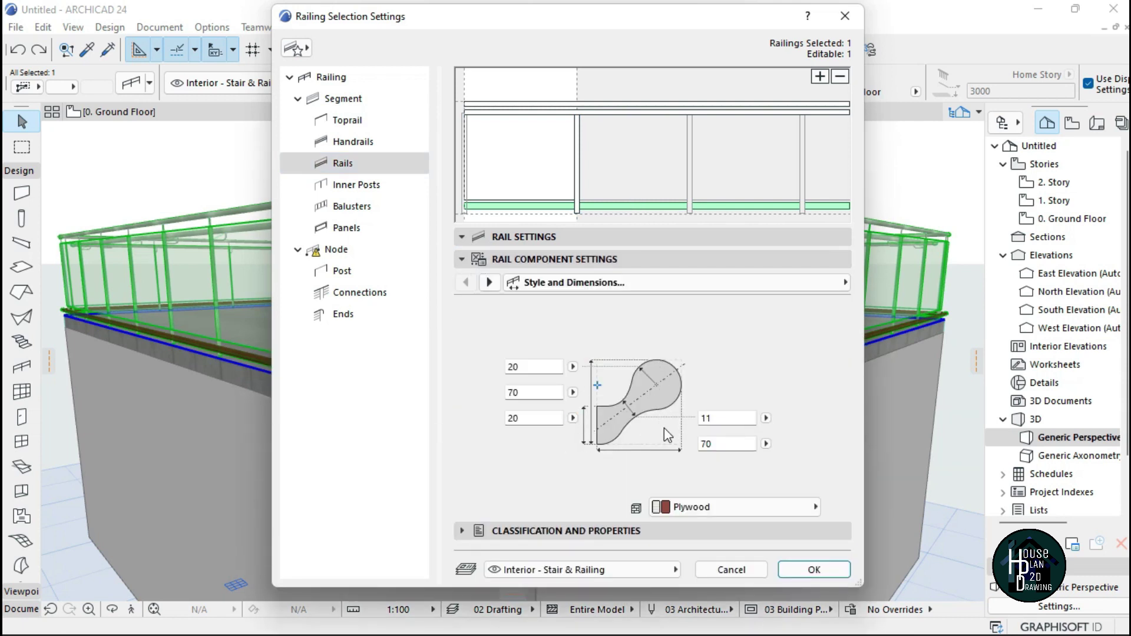
pyautogui.click(526, 392)
pyautogui.write('150')
pyautogui.press('Return')
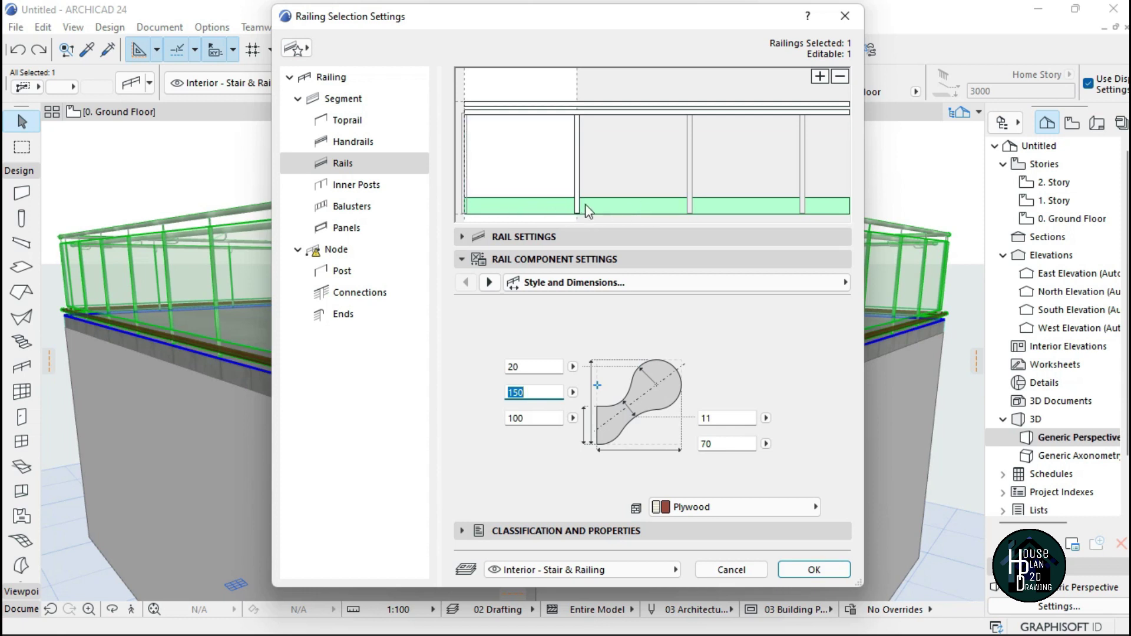
pyautogui.click(828, 575)
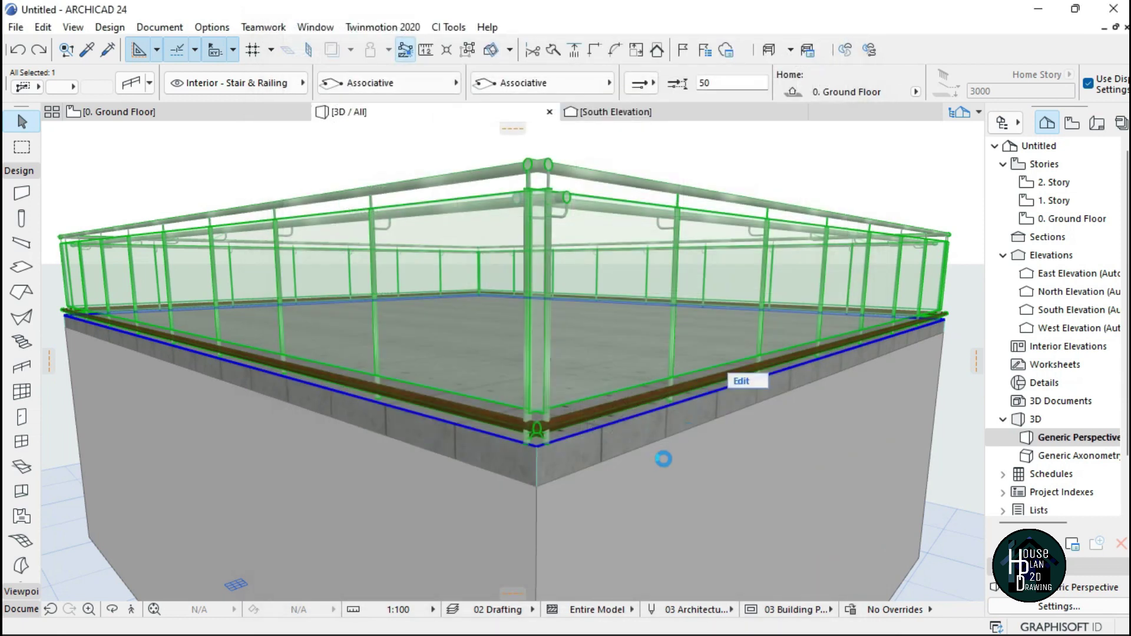
pyautogui.press('Escape')
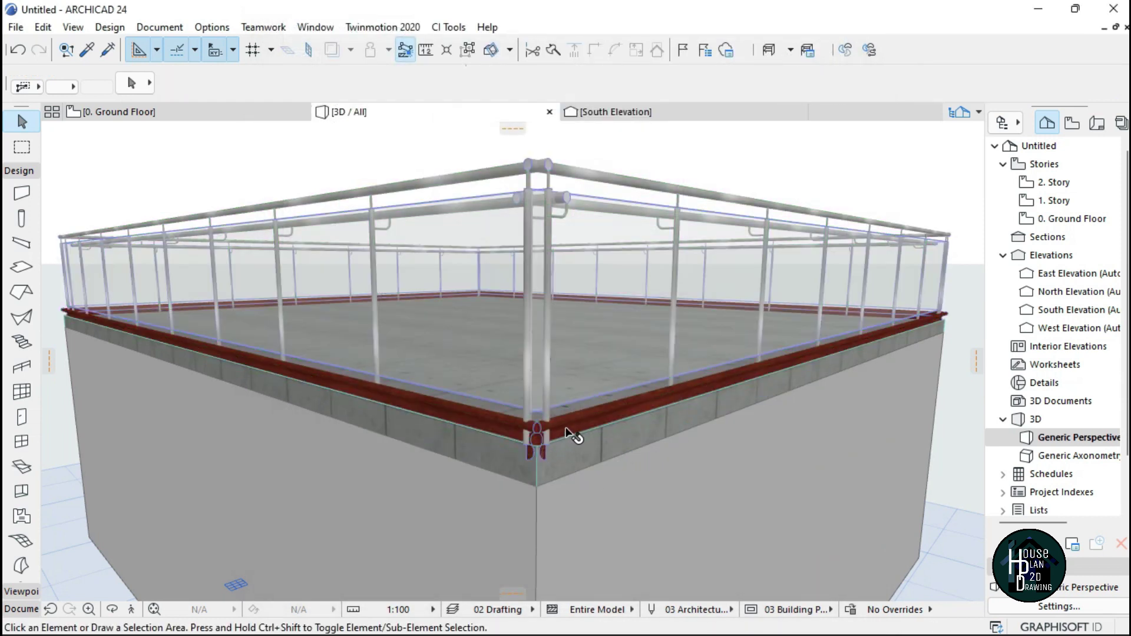
# - Enter 50 for the top radius of the pig-ear bottom rail's profile, apply it and deselect the railing
pyautogui.click(575, 423)
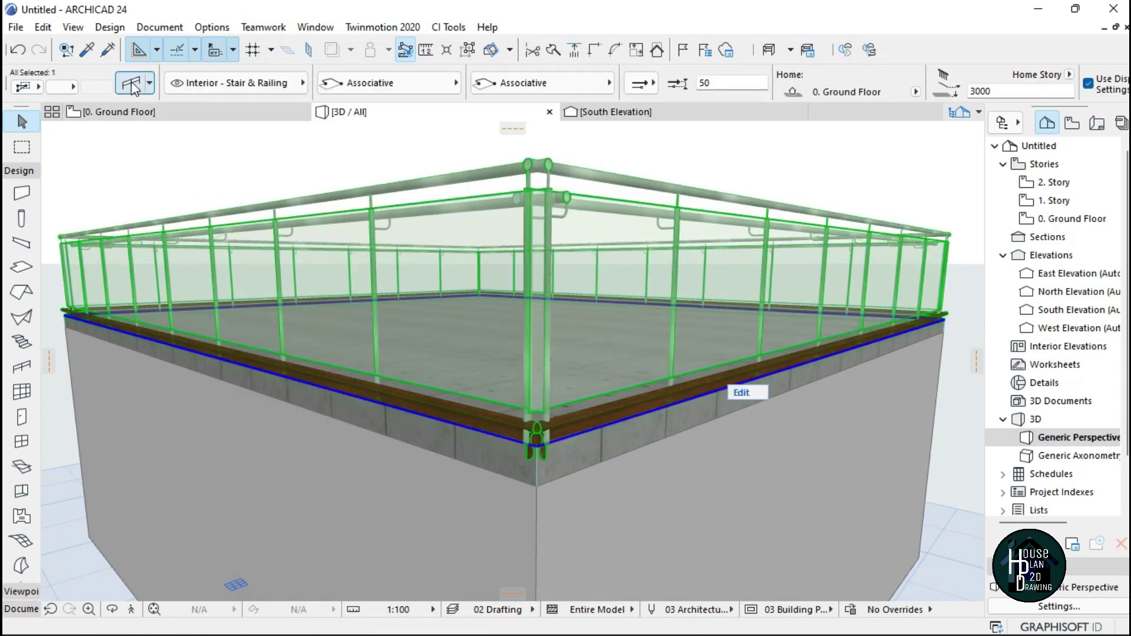
pyautogui.doubleClick(497, 377)
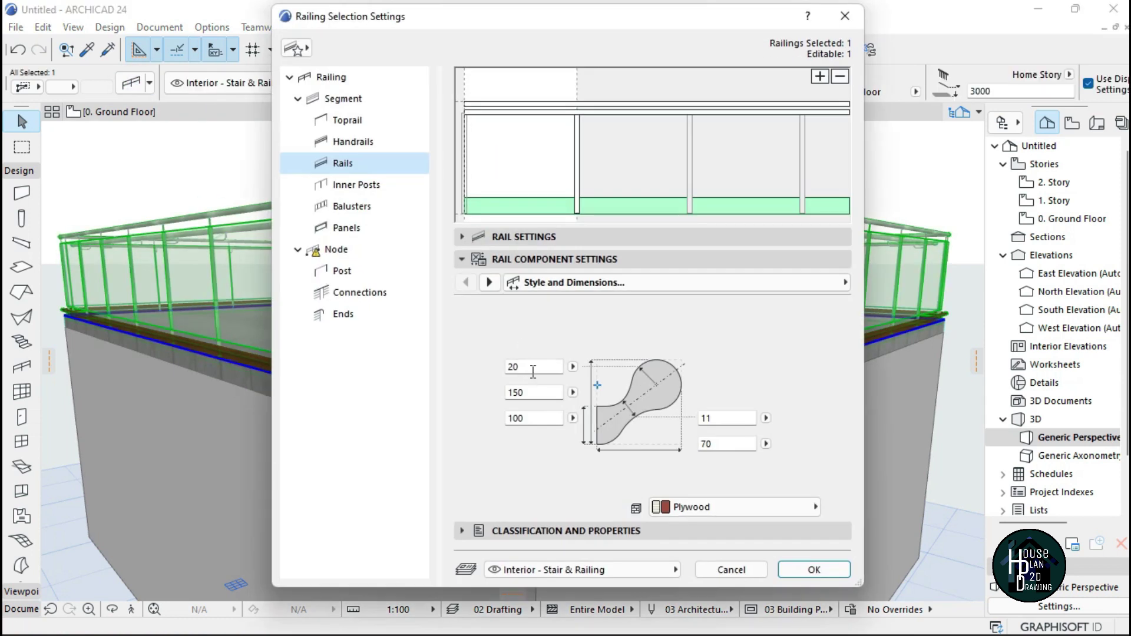
pyautogui.write('50')
pyautogui.click(813, 570)
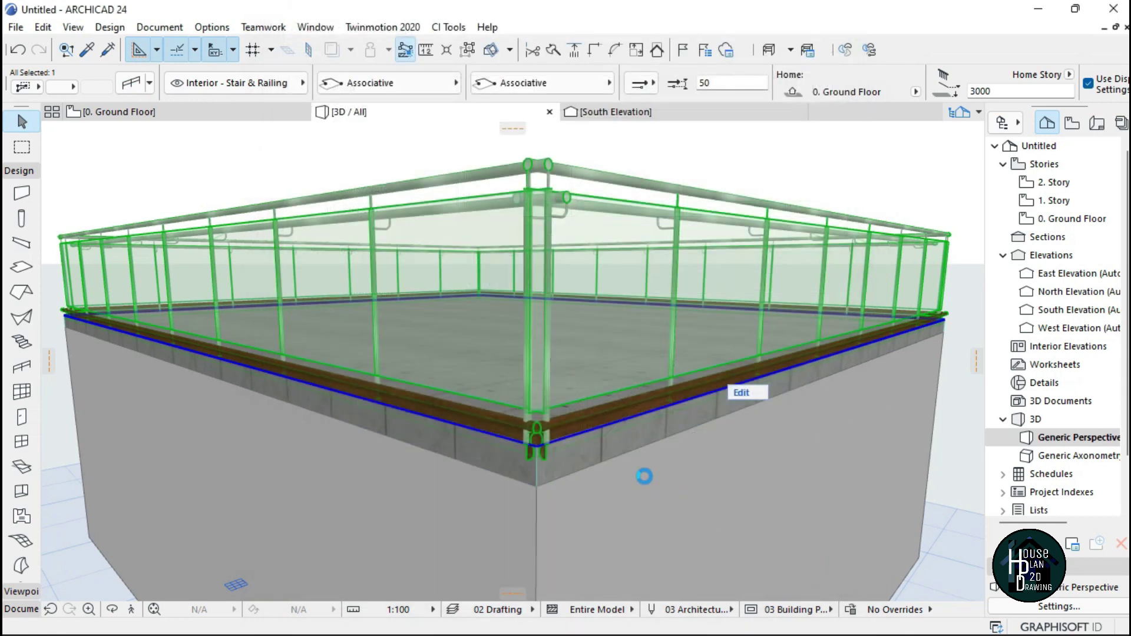
pyautogui.press('Escape')
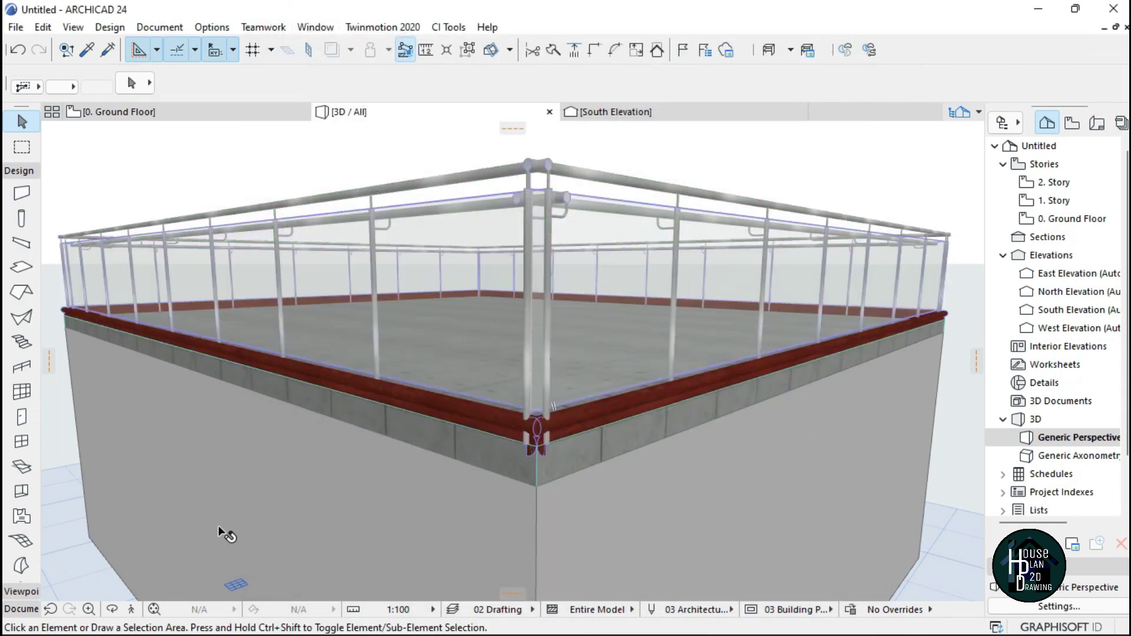
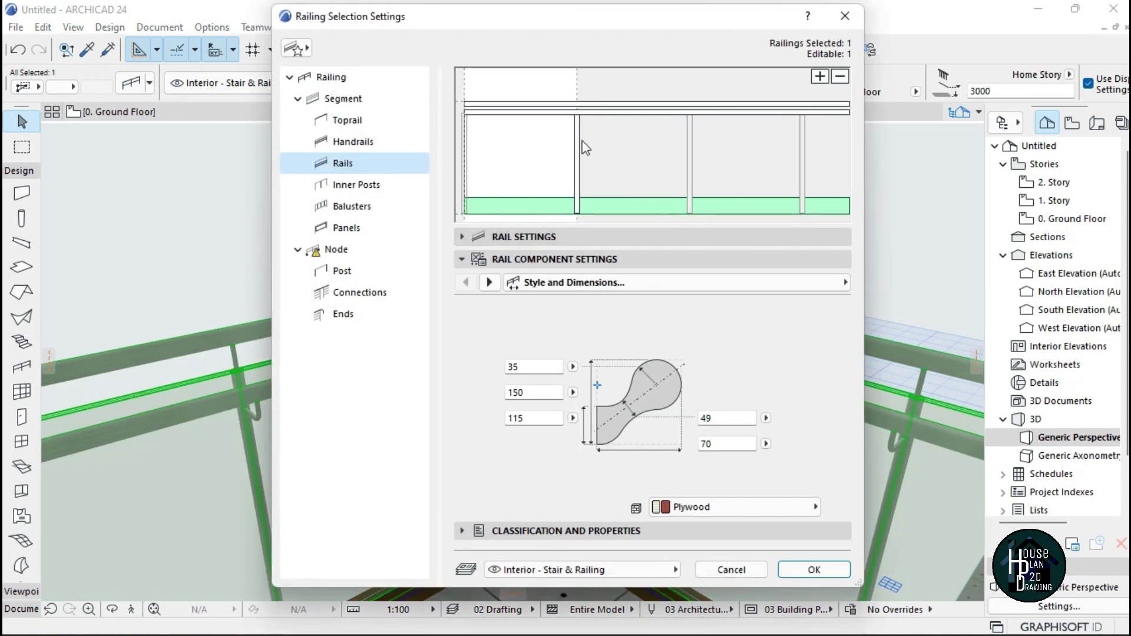
# - Change the railing's handrail type to Pig-ear Rail 24, keep Plywood as its material, apply it and deselect the railing
pyautogui.click(591, 112)
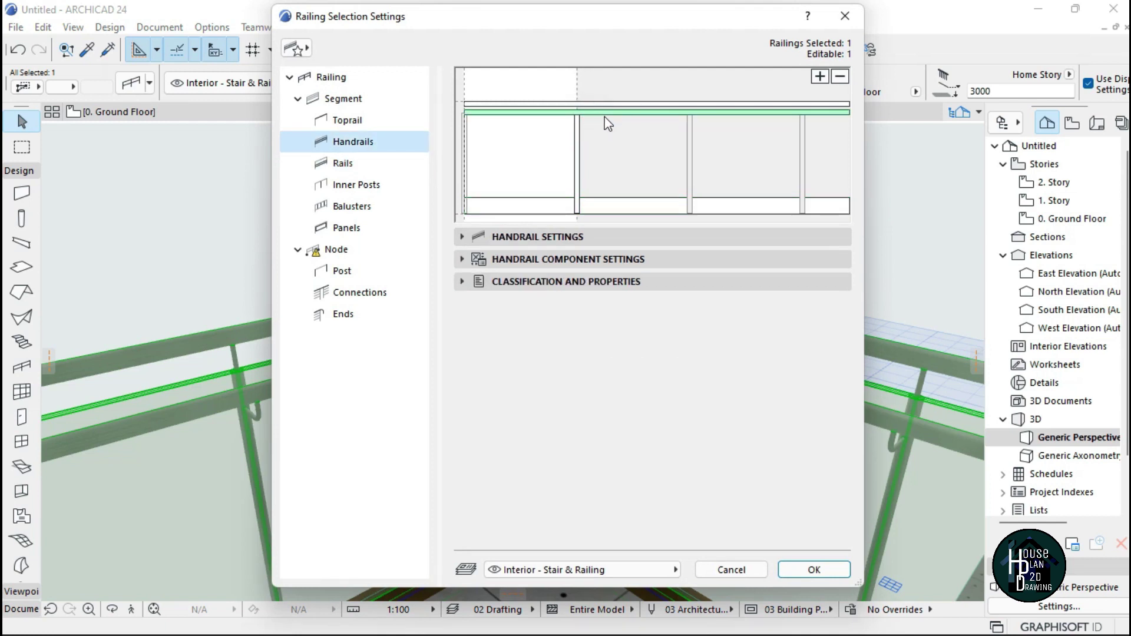
pyautogui.click(568, 240)
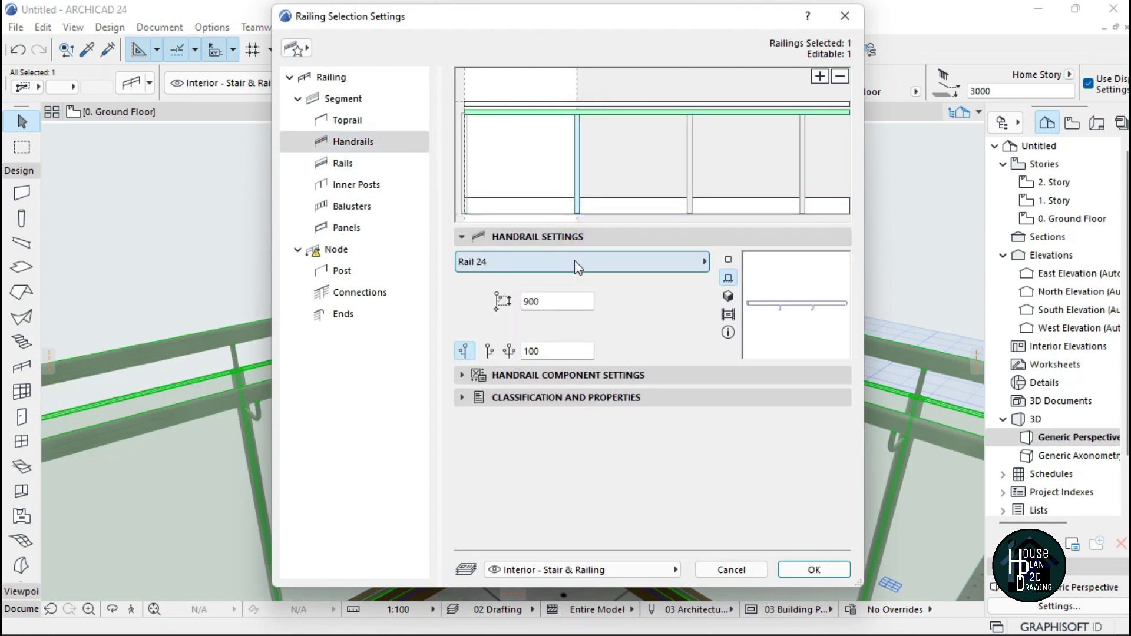
pyautogui.click(574, 261)
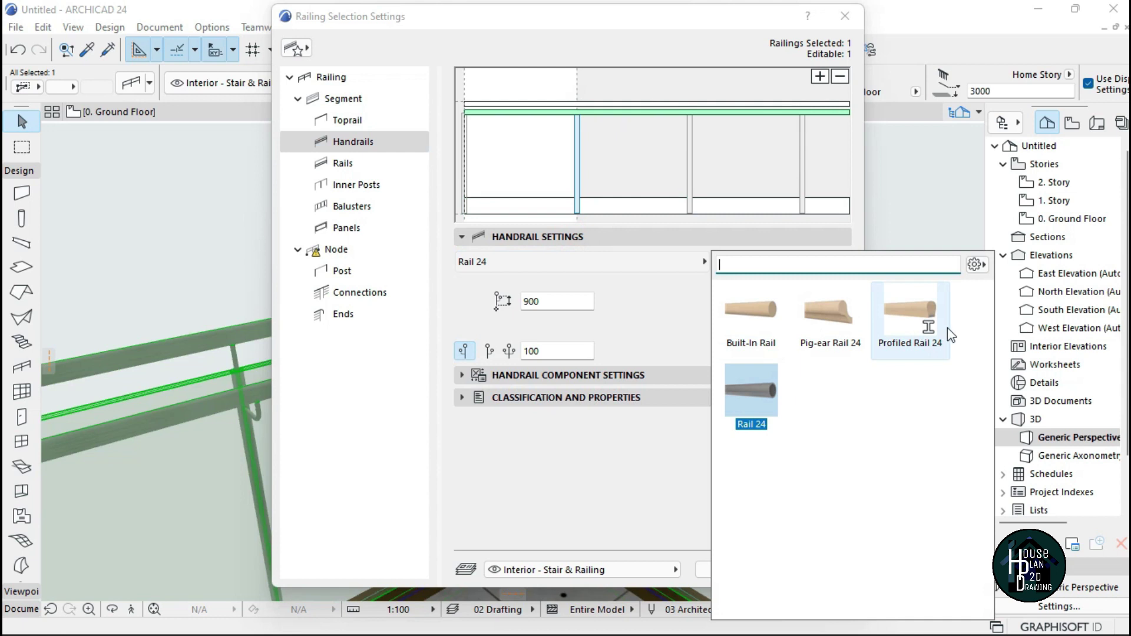
pyautogui.click(835, 329)
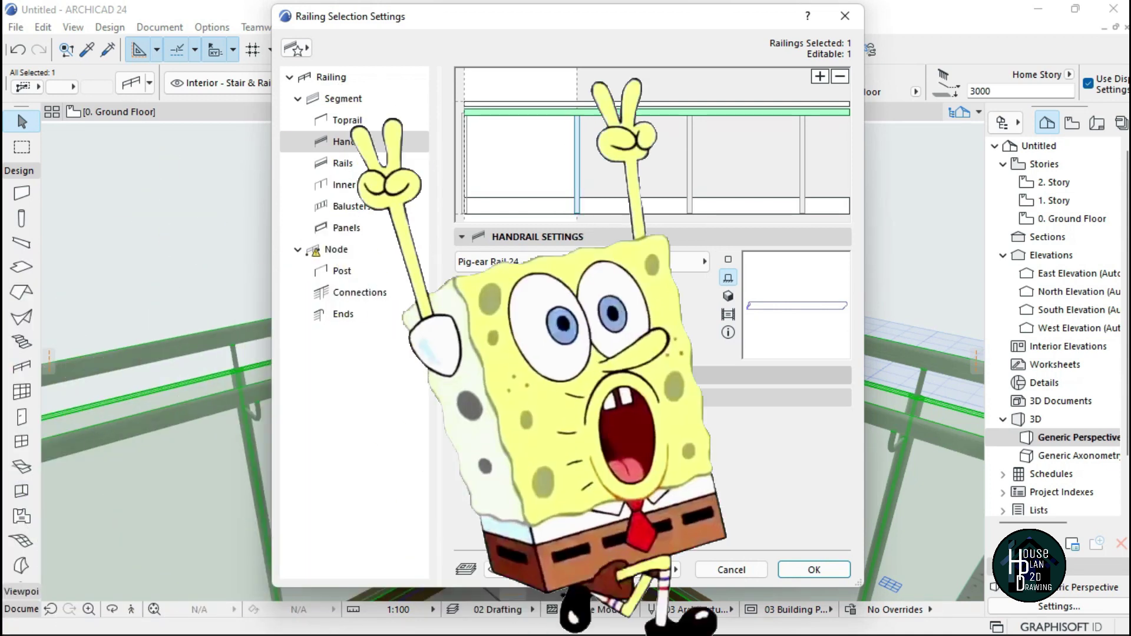
pyautogui.click(614, 373)
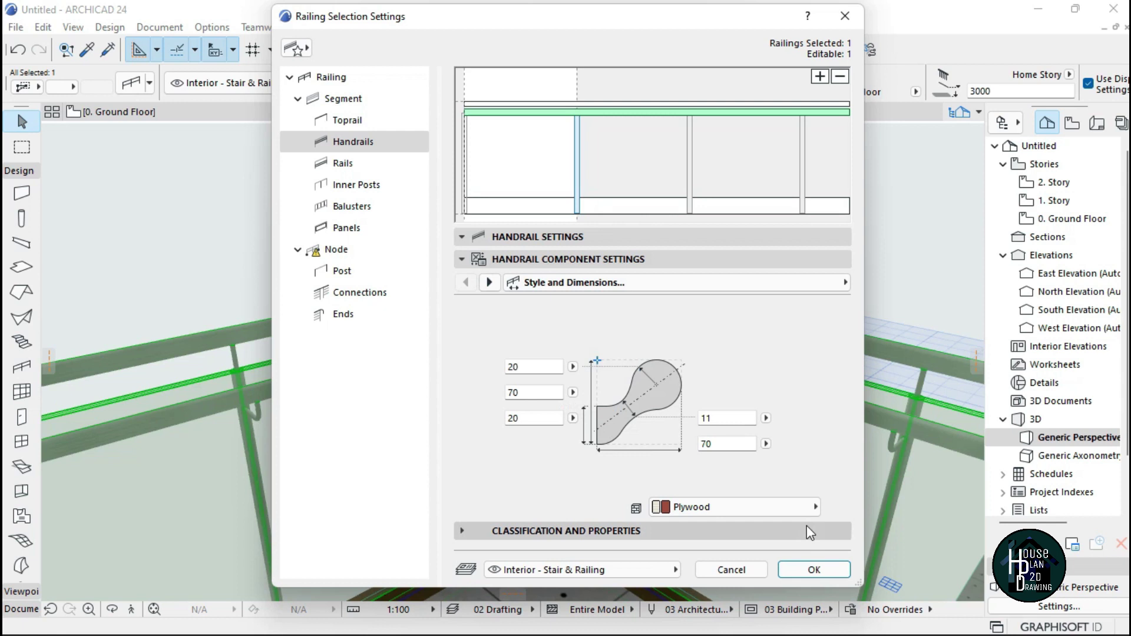
pyautogui.click(706, 509)
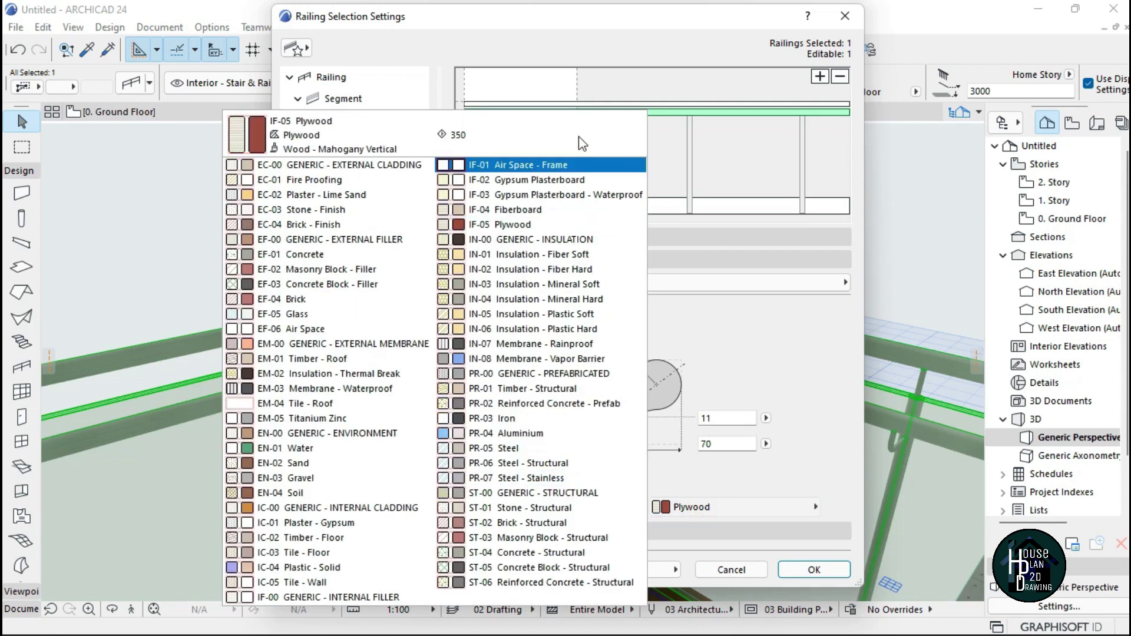
pyautogui.click(857, 374)
pyautogui.click(807, 570)
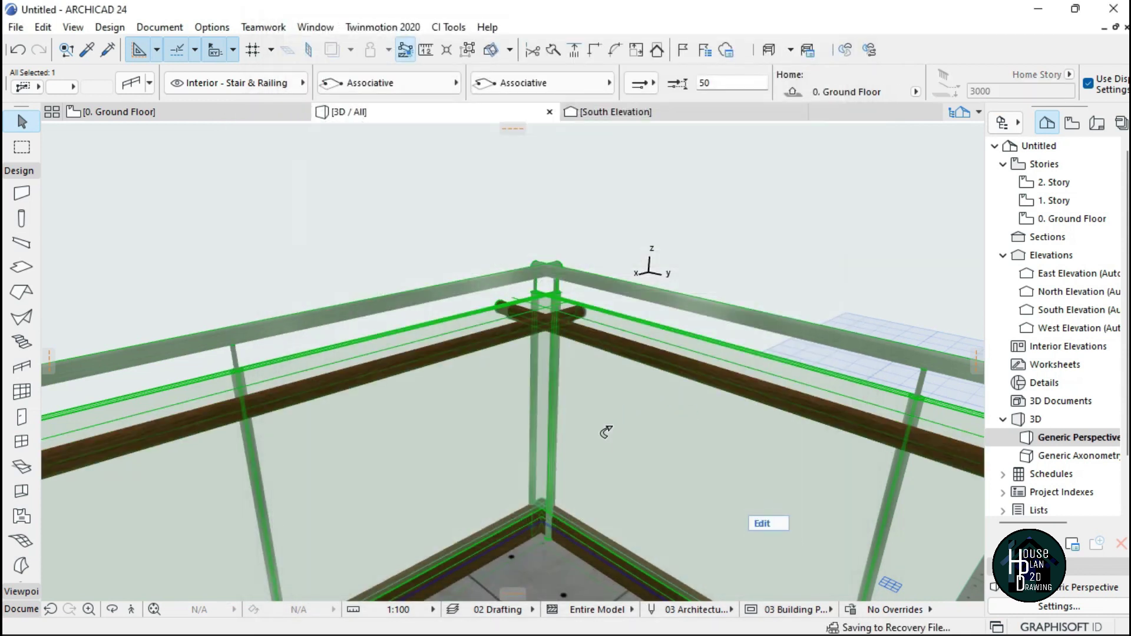
pyautogui.press('Escape')
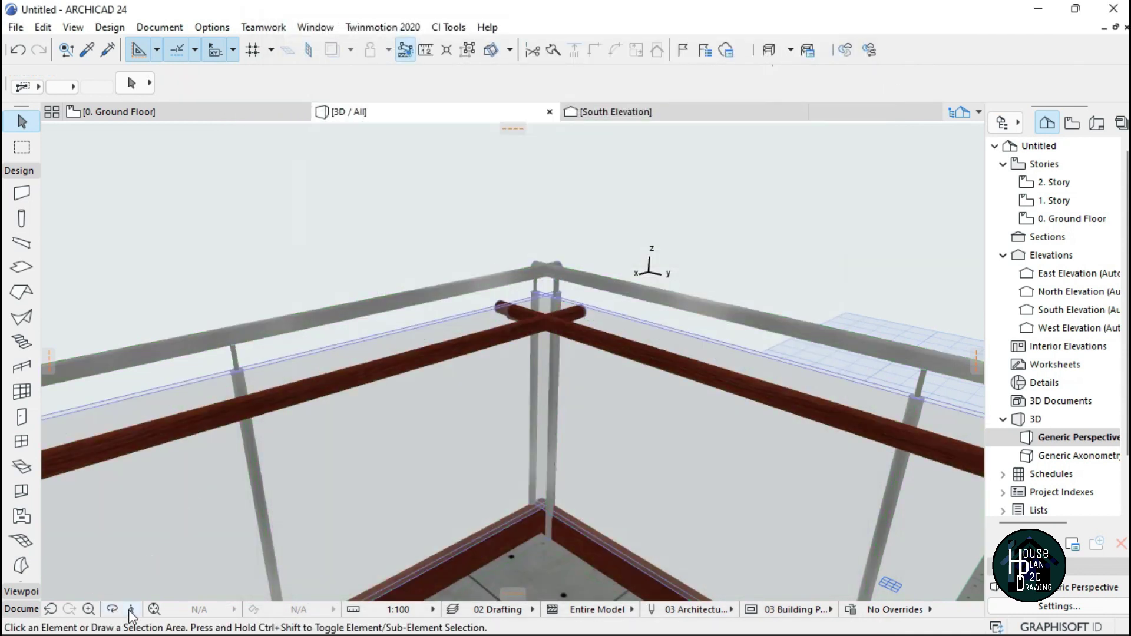
# - Give the toprail the eighth rail shape, sized 61 by 85, and set its building material to Plywood
pyautogui.click(130, 611)
pyautogui.press('Down')
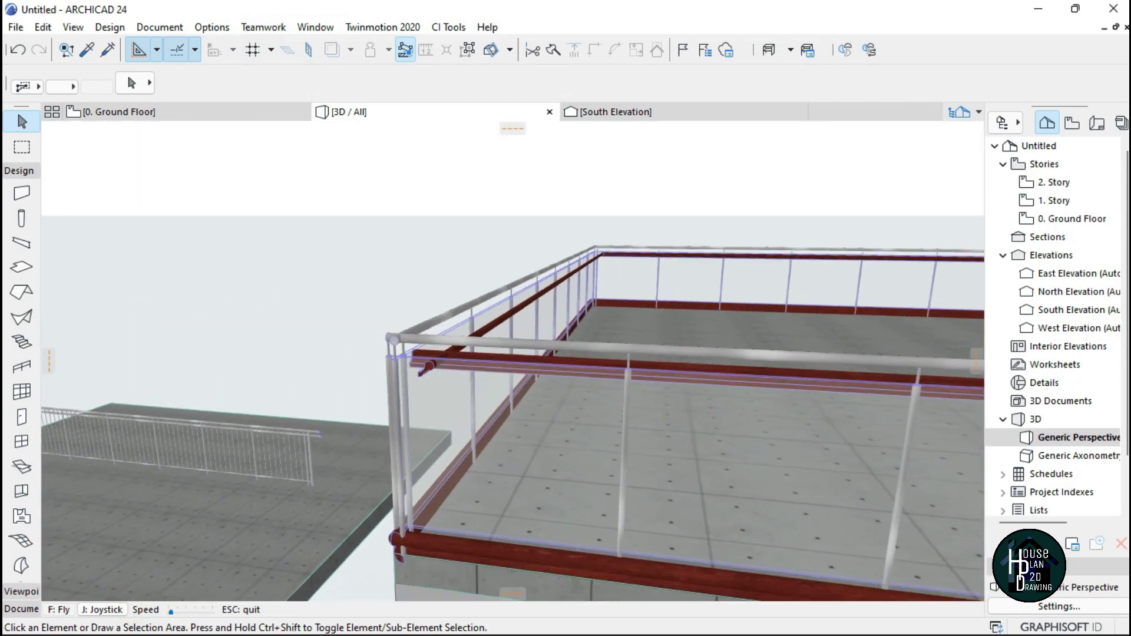
pyautogui.press('Left')
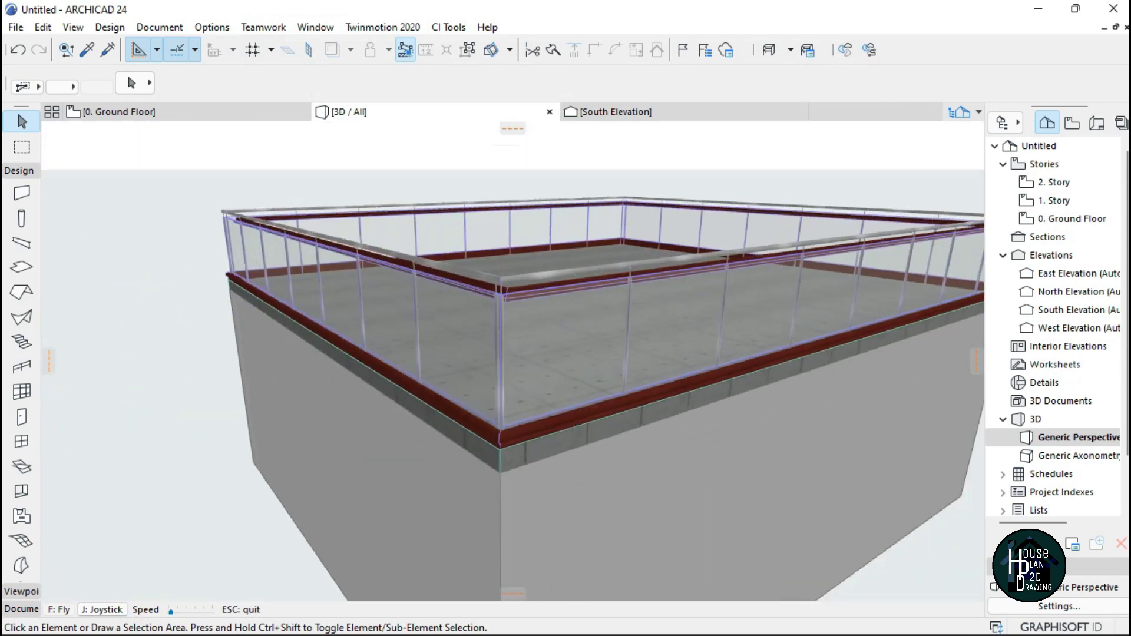
pyautogui.press('Down')
pyautogui.press('Escape')
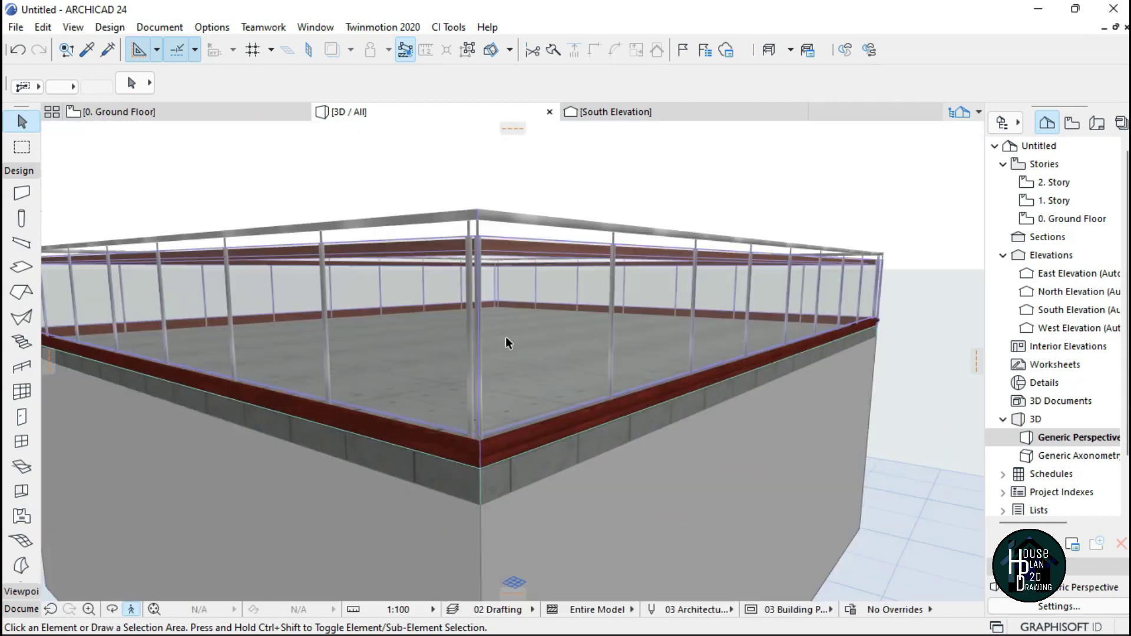
pyautogui.click(506, 337)
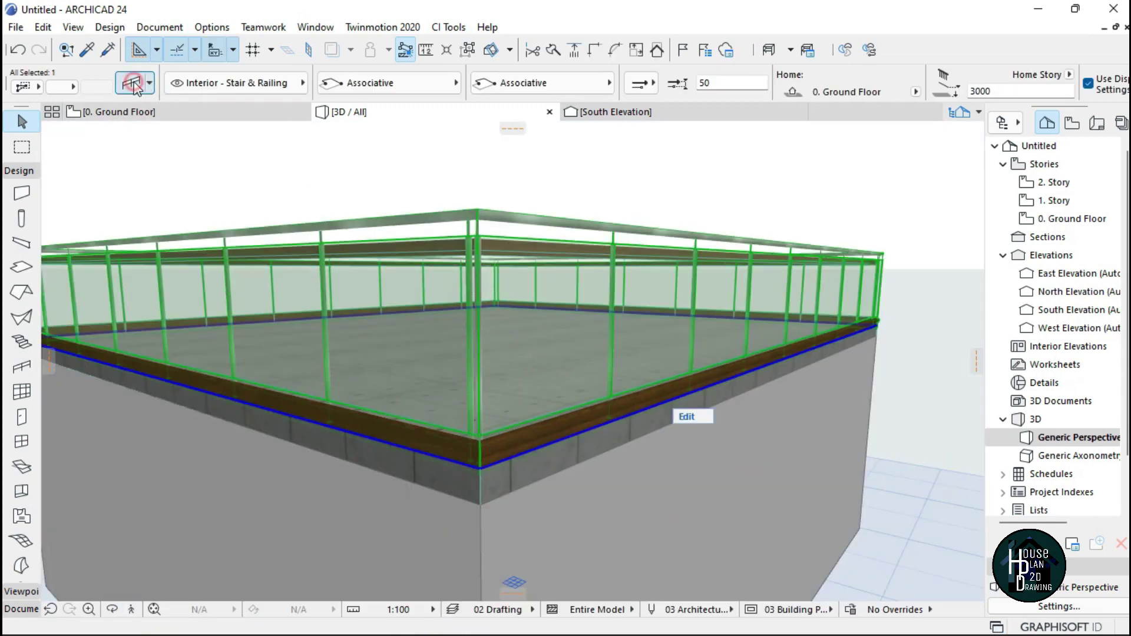
pyautogui.doubleClick(533, 274)
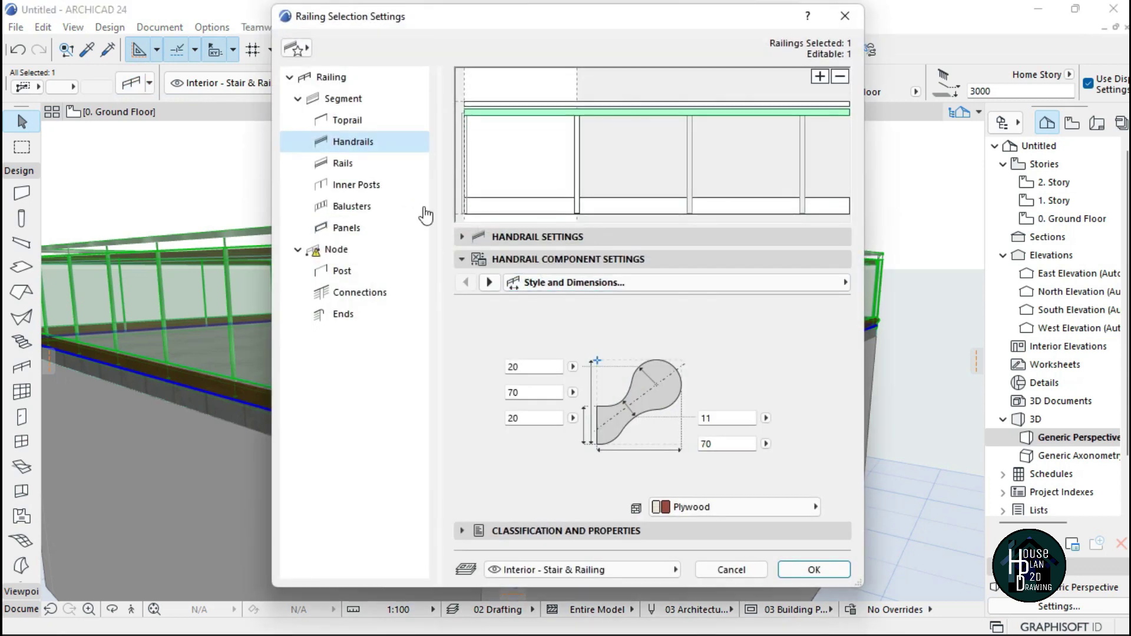
pyautogui.click(366, 124)
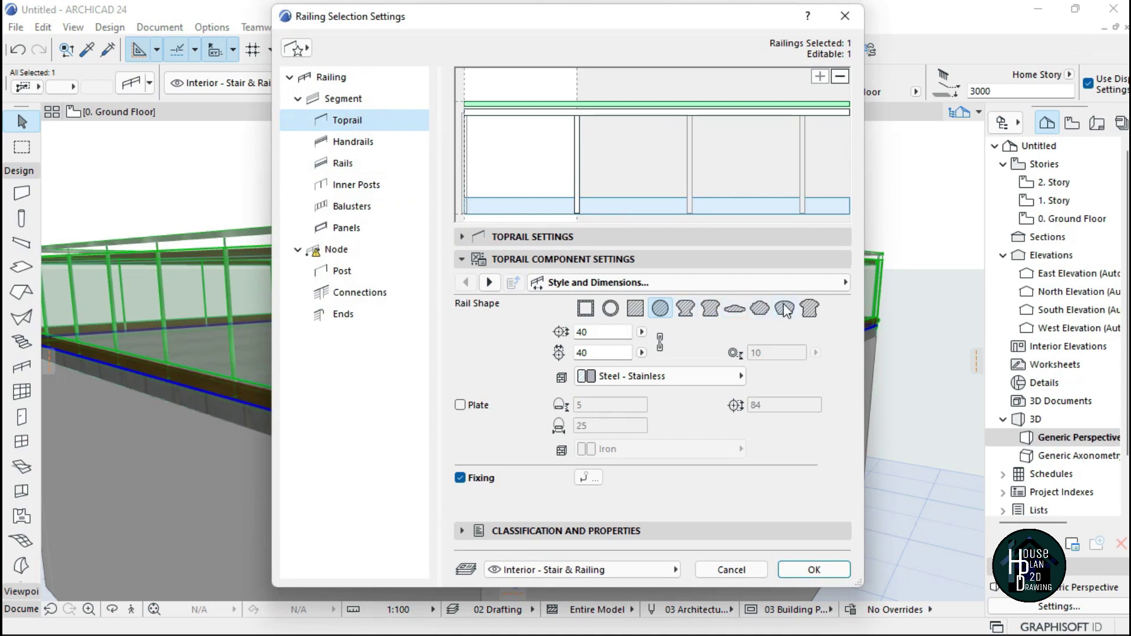
pyautogui.click(759, 310)
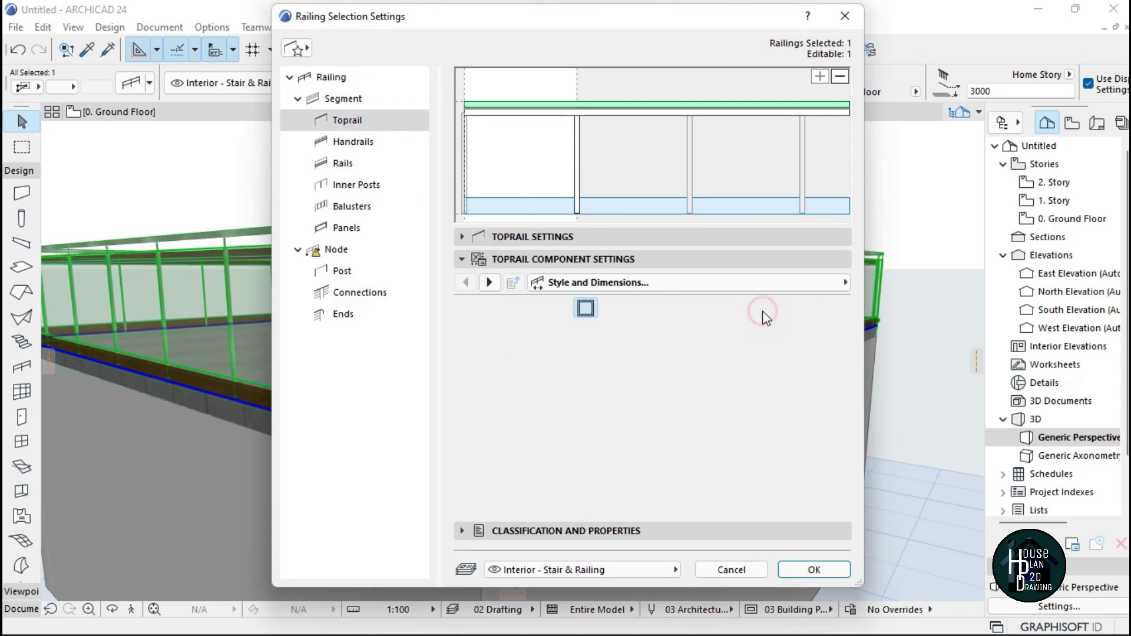
pyautogui.click(630, 383)
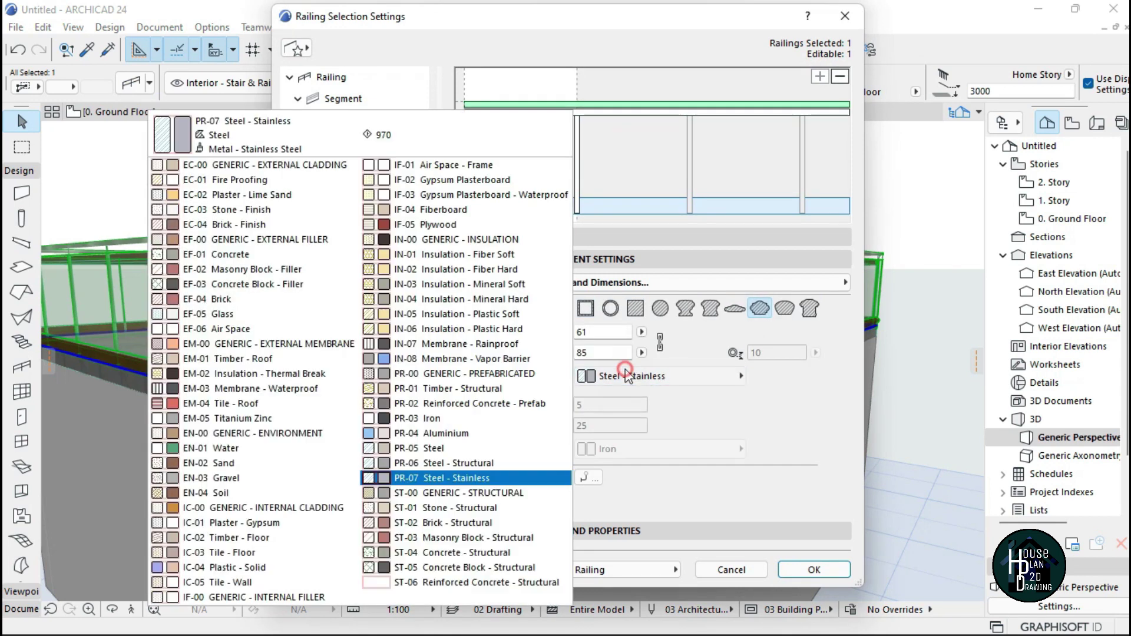
pyautogui.click(422, 225)
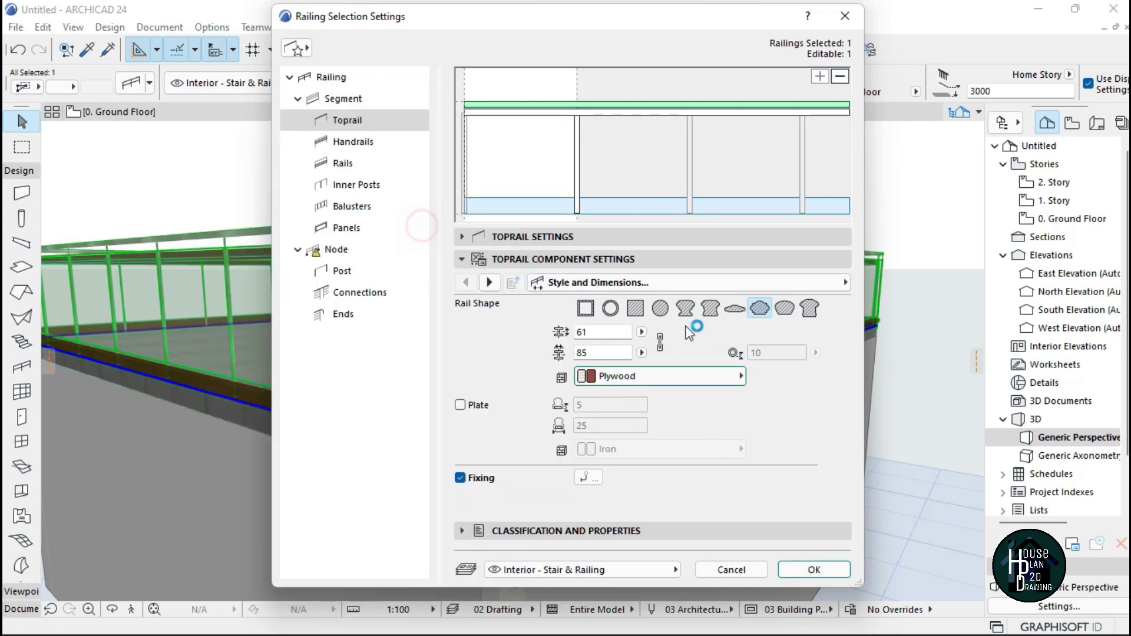
# - Review the toprail's rail and fixing building materials under 3D Representation, apply the toprail changes and deselect the railing
pyautogui.click(702, 288)
pyautogui.click(701, 290)
pyautogui.click(701, 290)
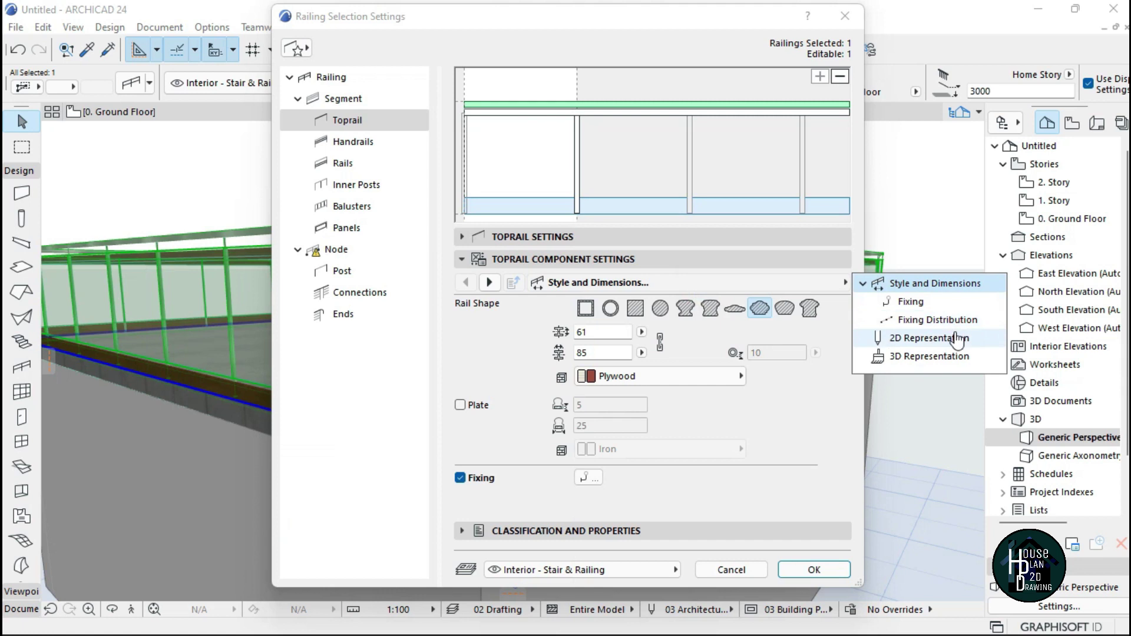
pyautogui.click(929, 338)
pyautogui.click(939, 357)
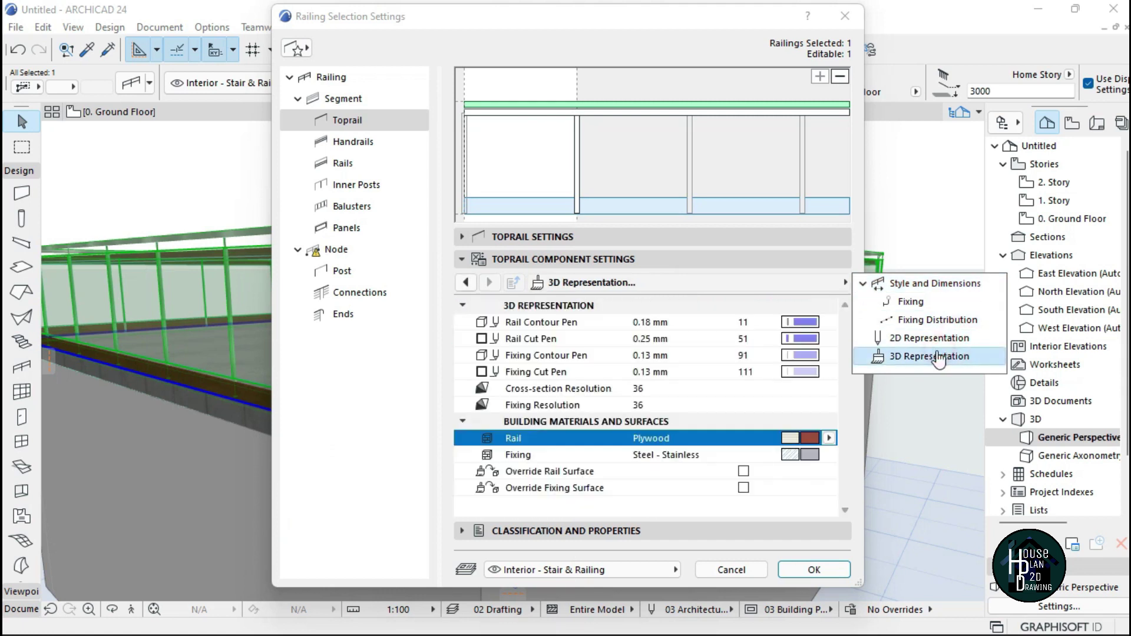
pyautogui.click(811, 438)
pyautogui.click(707, 225)
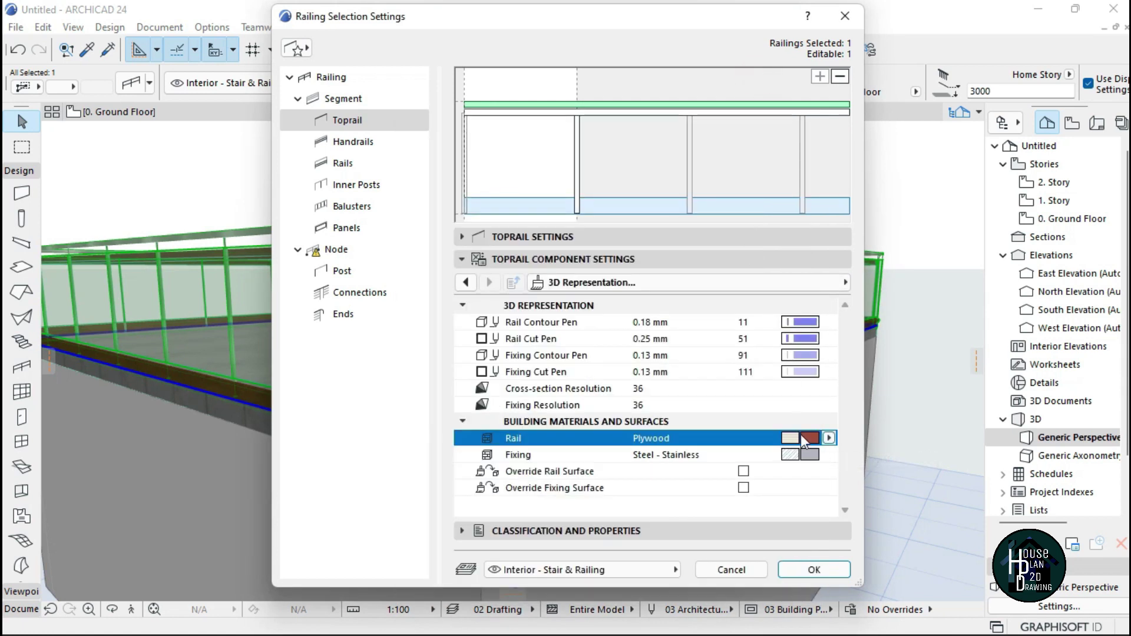
pyautogui.click(811, 455)
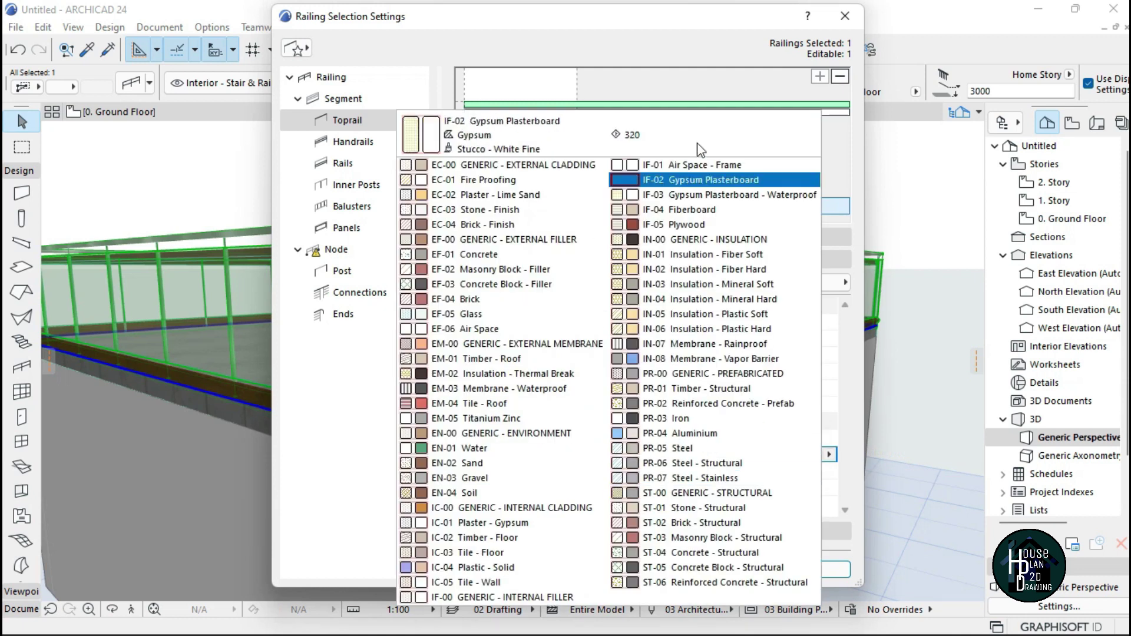
pyautogui.click(711, 271)
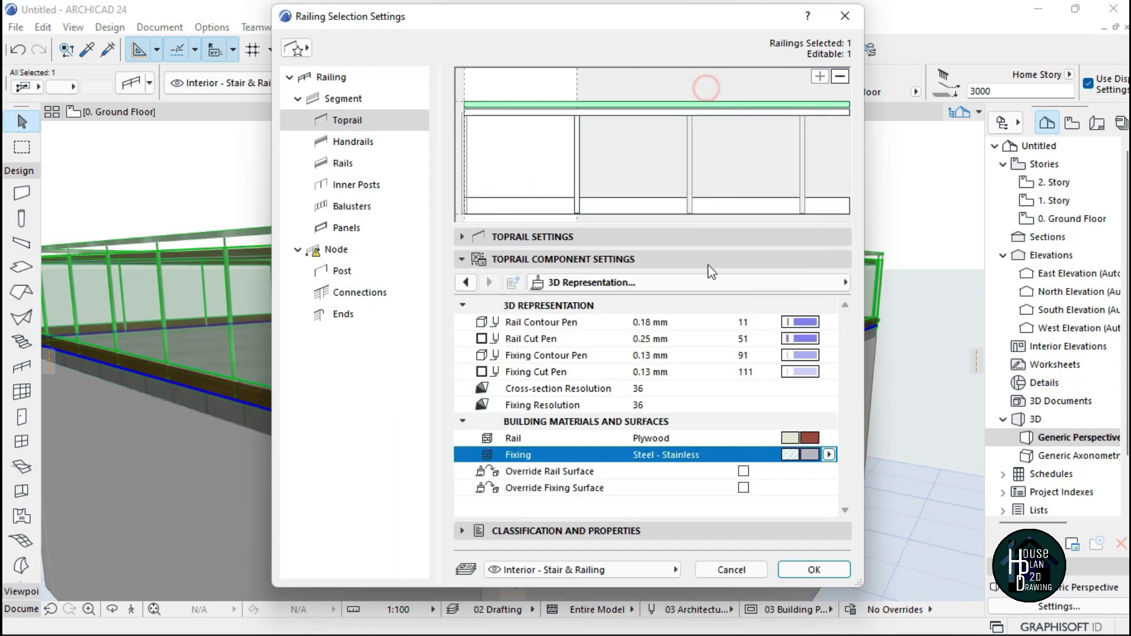
pyautogui.click(809, 570)
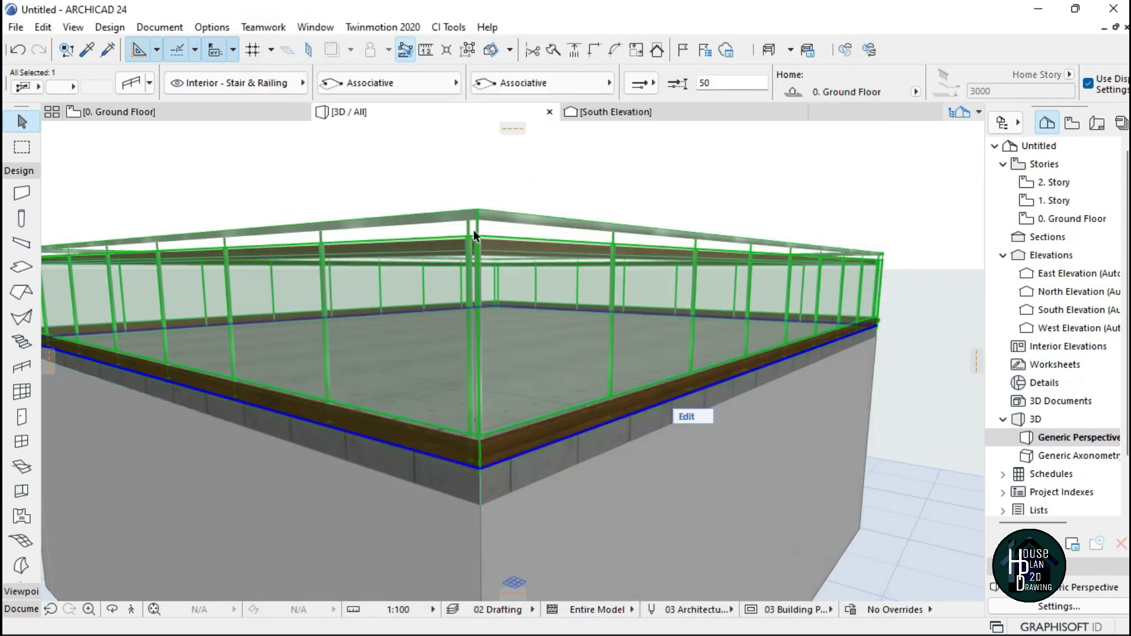
pyautogui.press('Escape')
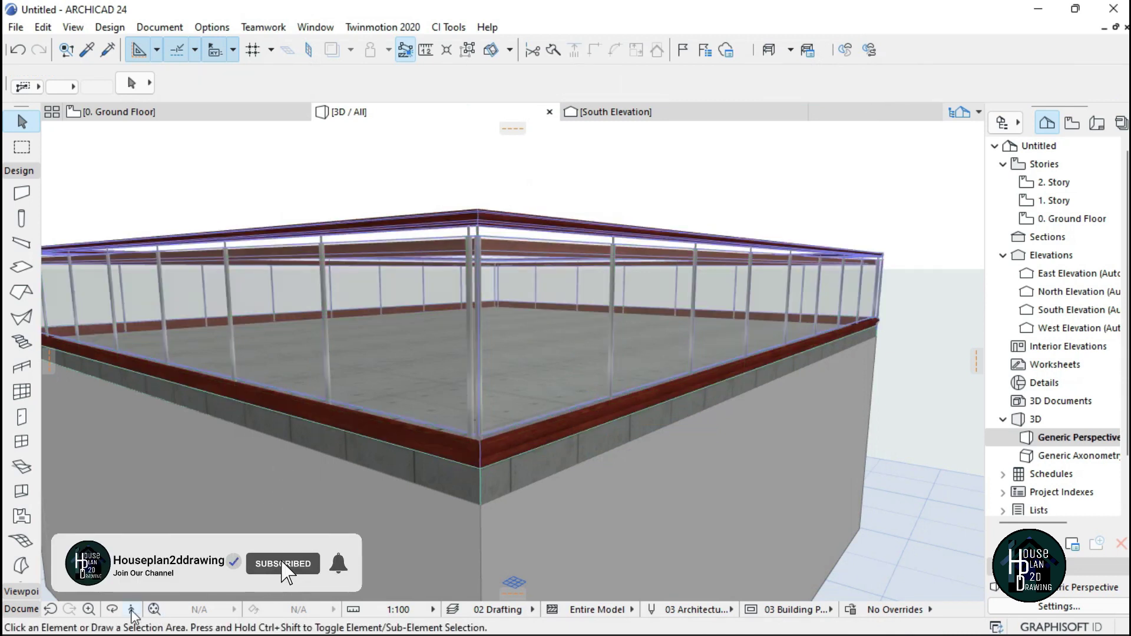
# - View the new toprail in 3D, reopen the railing's settings and look through its toprail and baluster pattern options
pyautogui.click(132, 611)
pyautogui.click(533, 323)
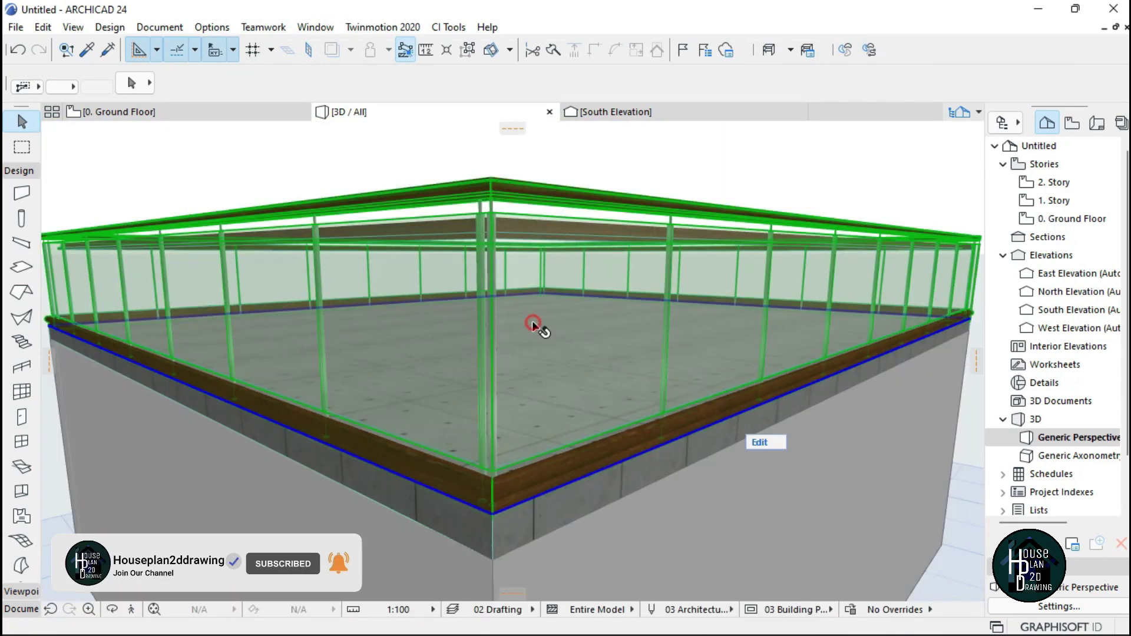
pyautogui.click(532, 323)
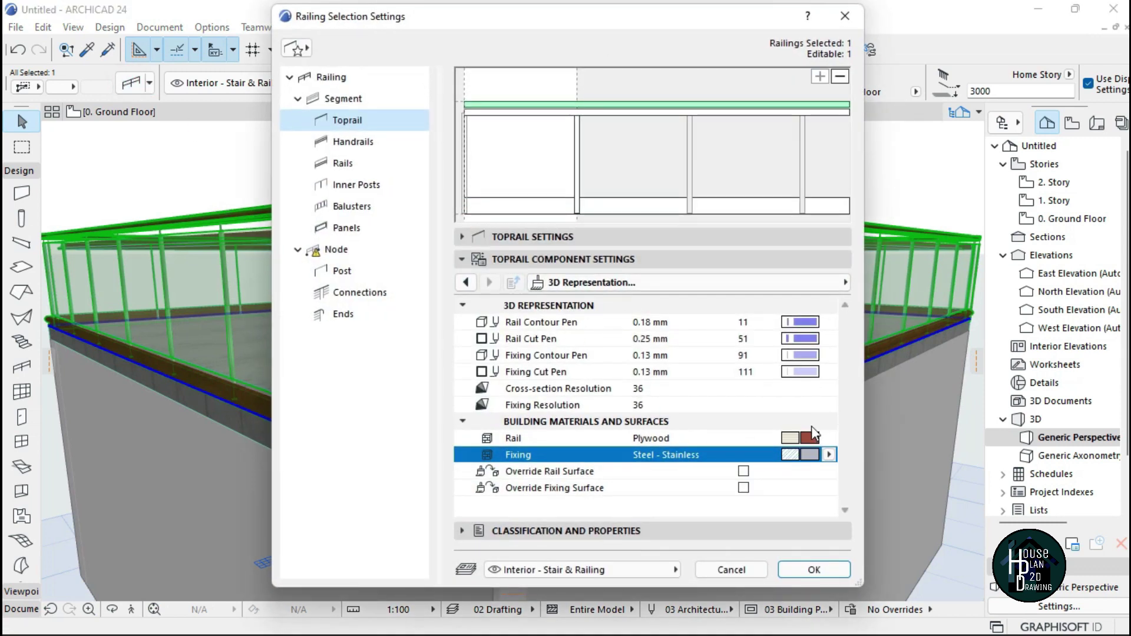
pyautogui.click(745, 262)
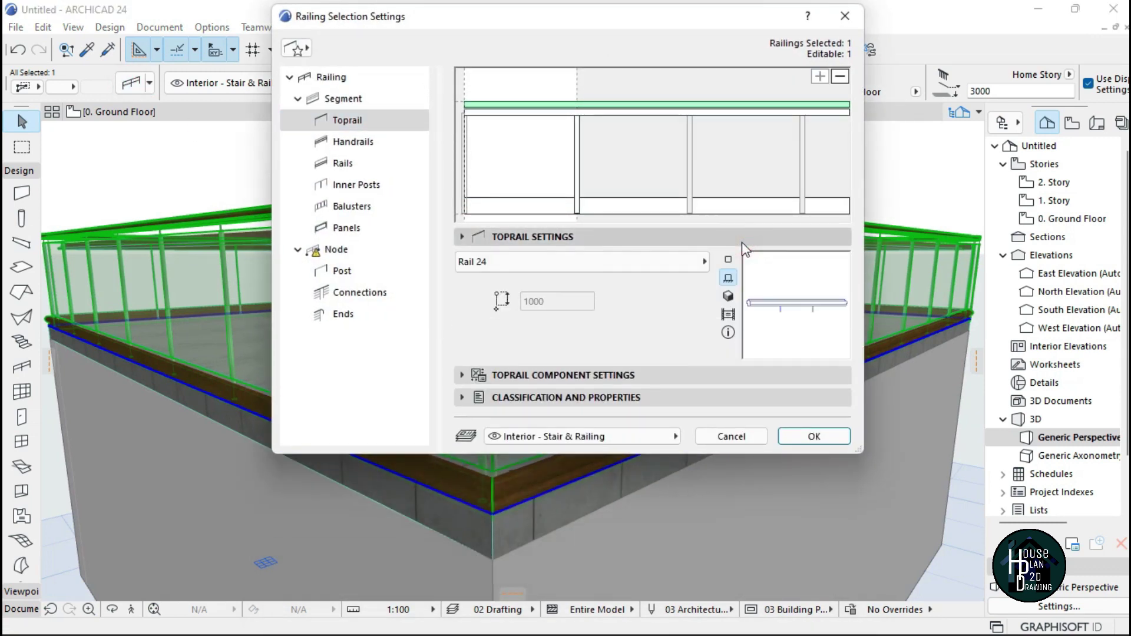
pyautogui.click(366, 205)
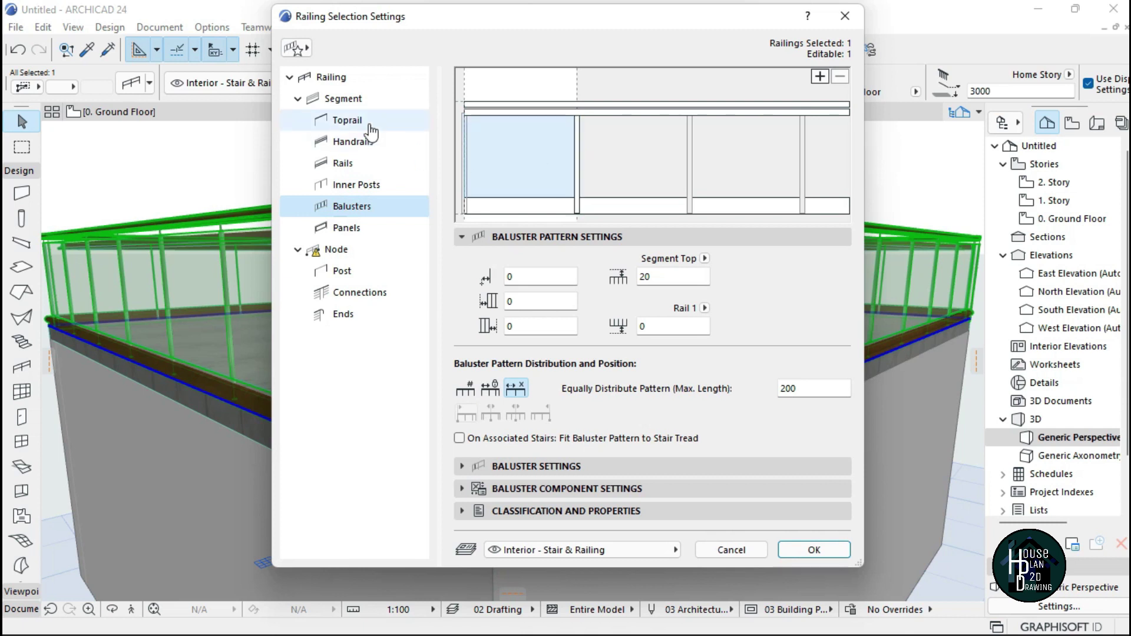
pyautogui.click(383, 101)
# - Change the inner posts to Newel Post 24, apply it, deselect the railing and view the result in 3D
pyautogui.click(575, 165)
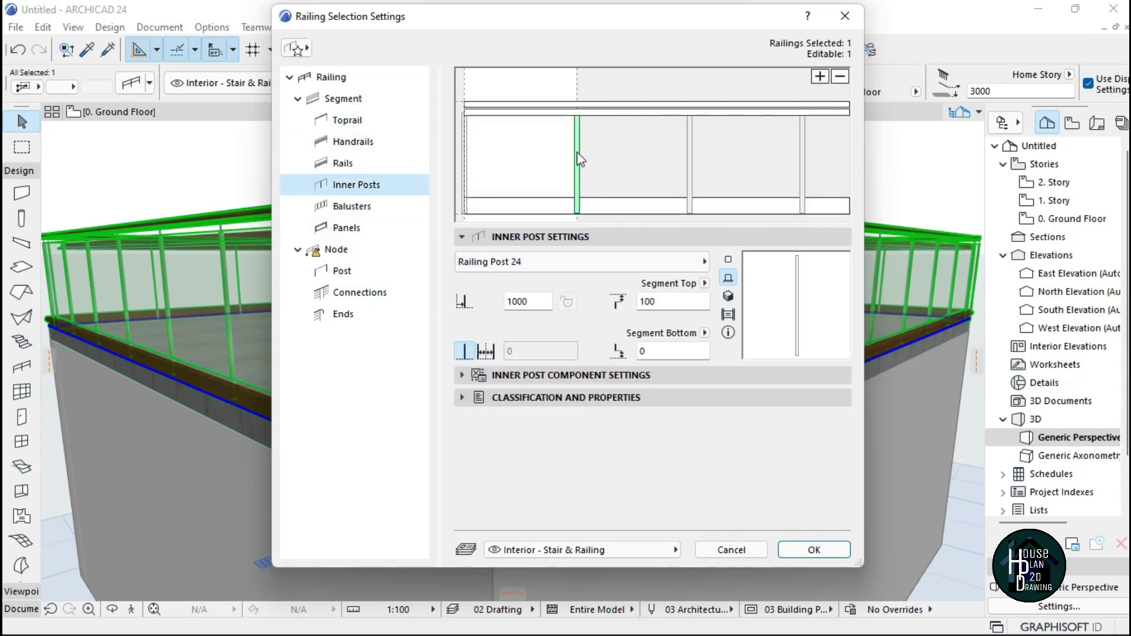
pyautogui.click(593, 266)
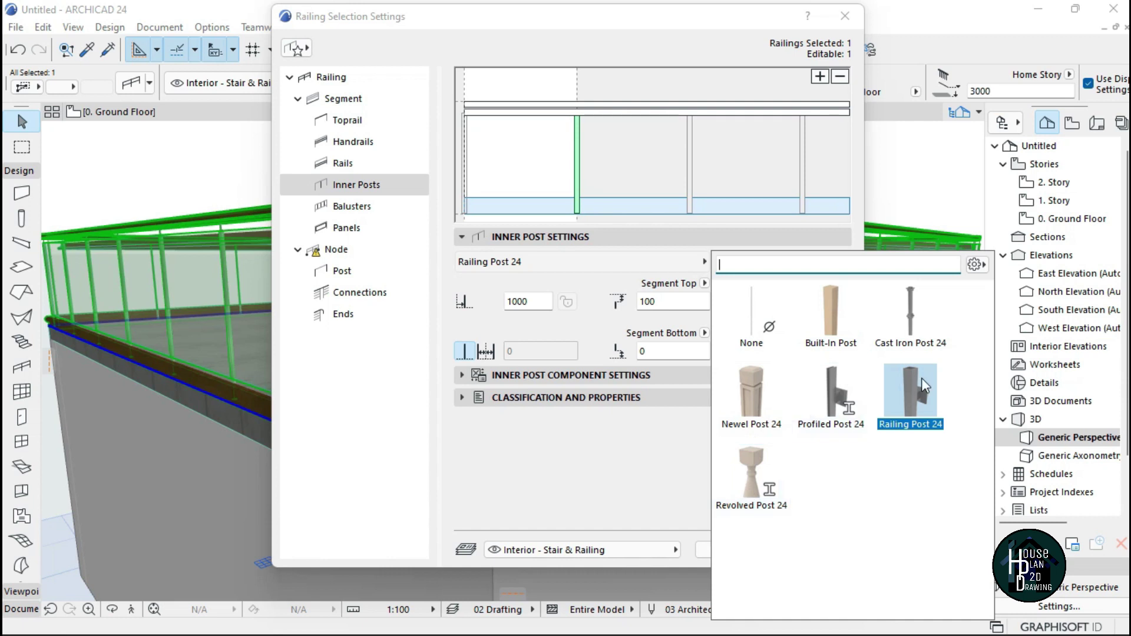
pyautogui.click(751, 397)
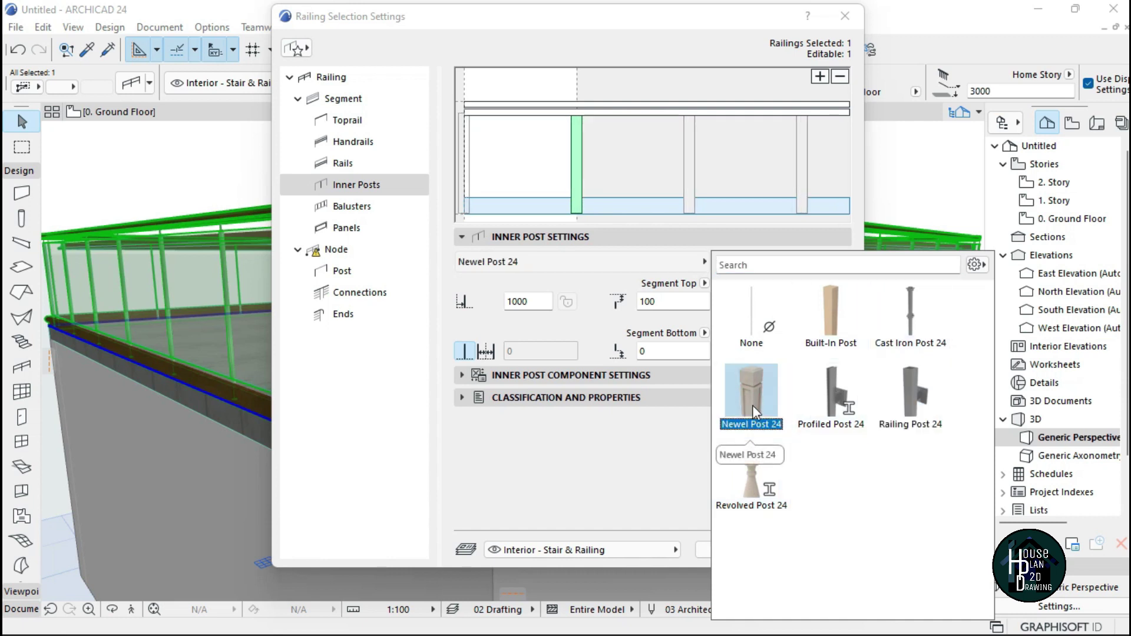
pyautogui.click(637, 450)
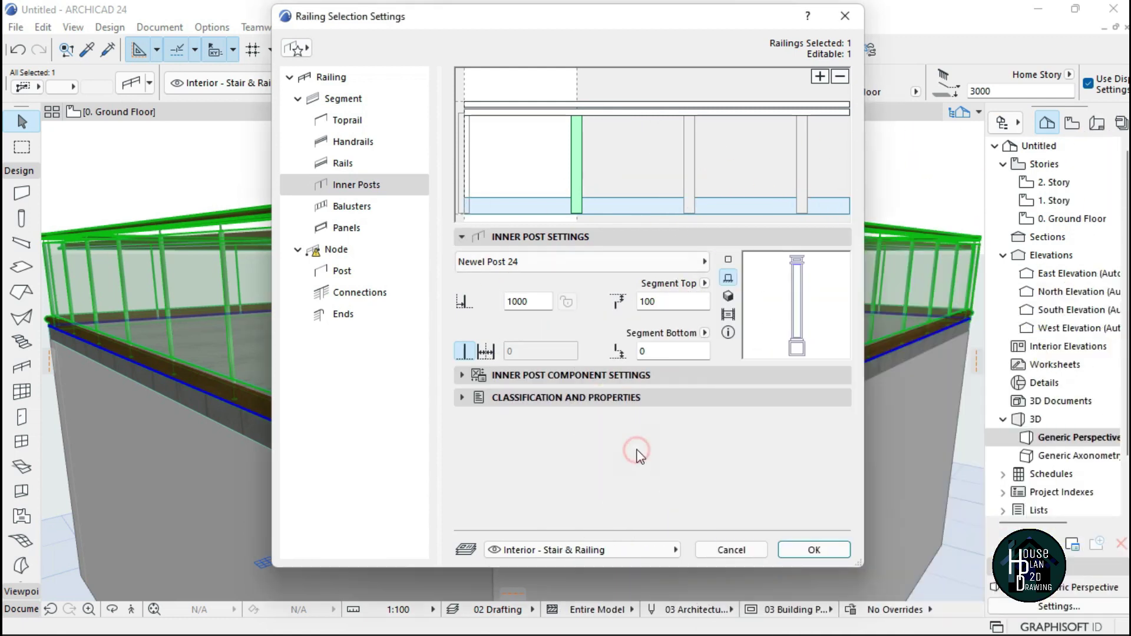
pyautogui.click(814, 550)
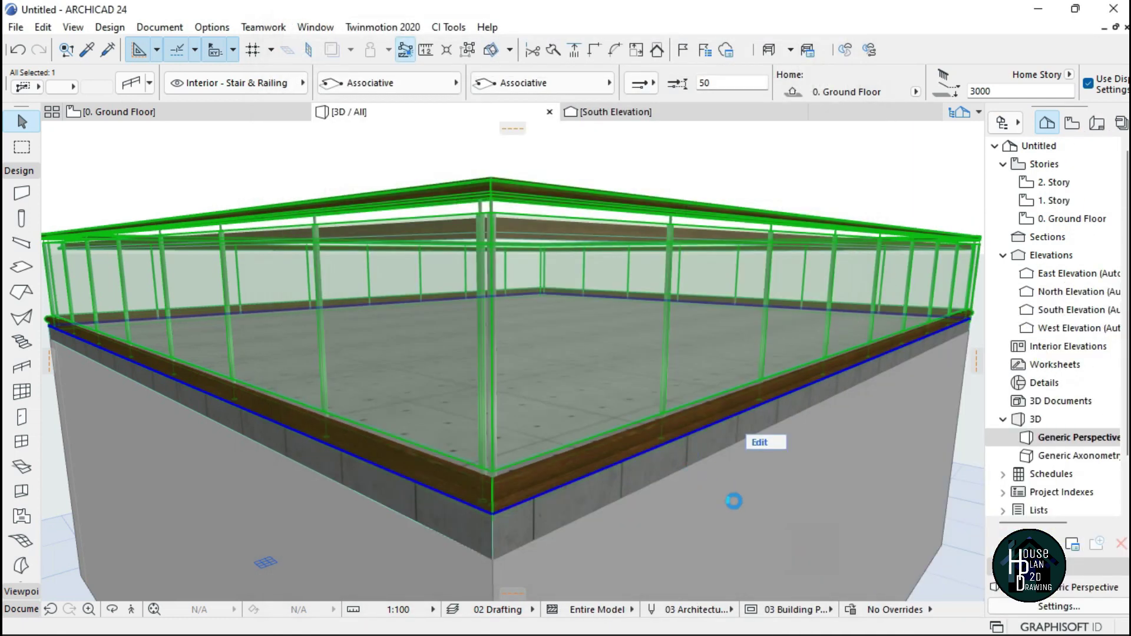
pyautogui.press('Escape')
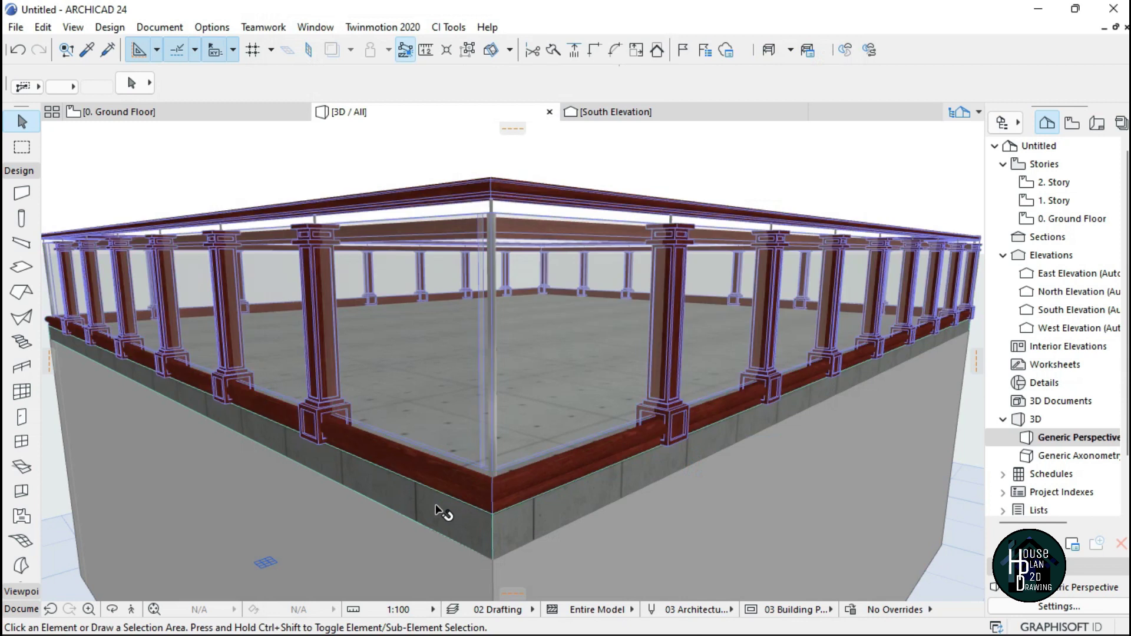
pyautogui.hotkey('shift', 'F3')
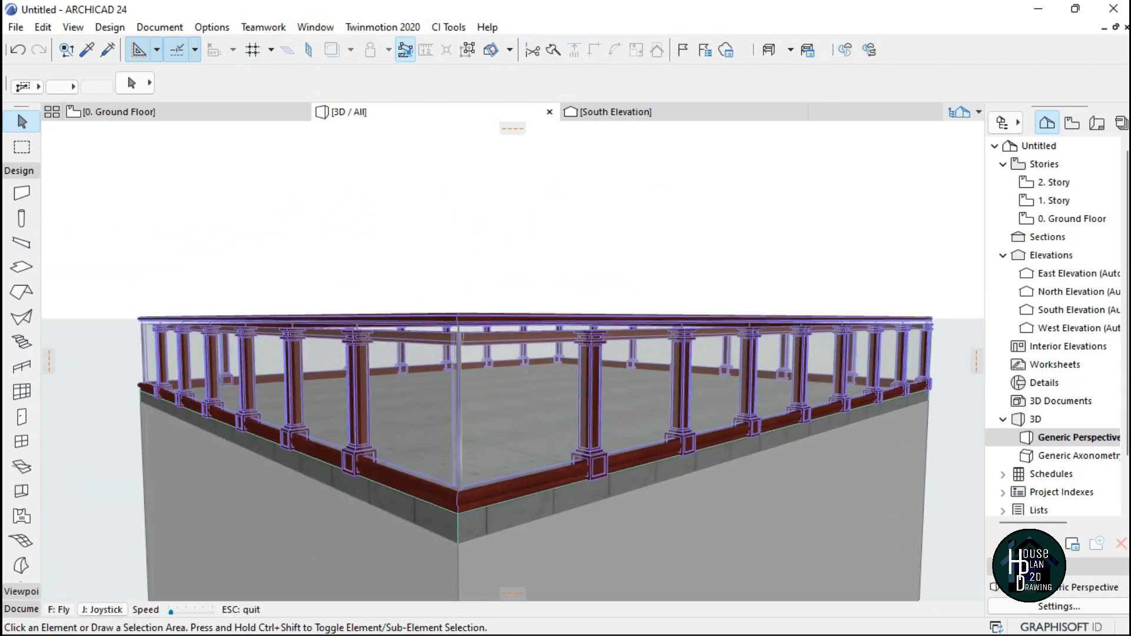
# - Walk around the railing in 3D to examine its posts and toprail inside and out, along with the railings on the neighbouring slab
pyautogui.press('Right')
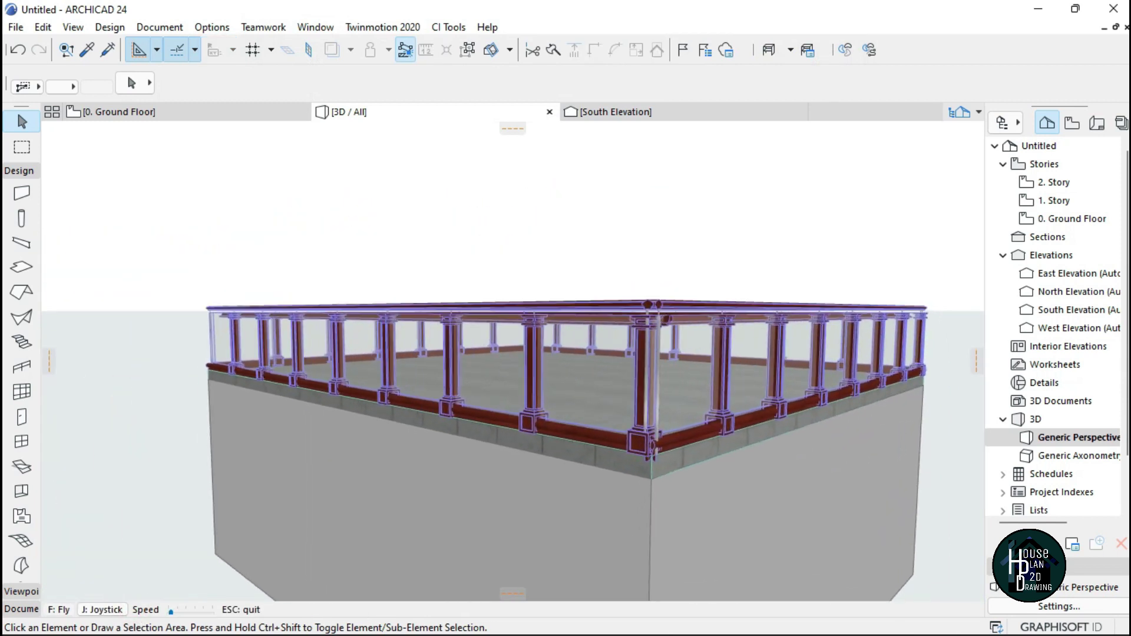
pyautogui.press('Right')
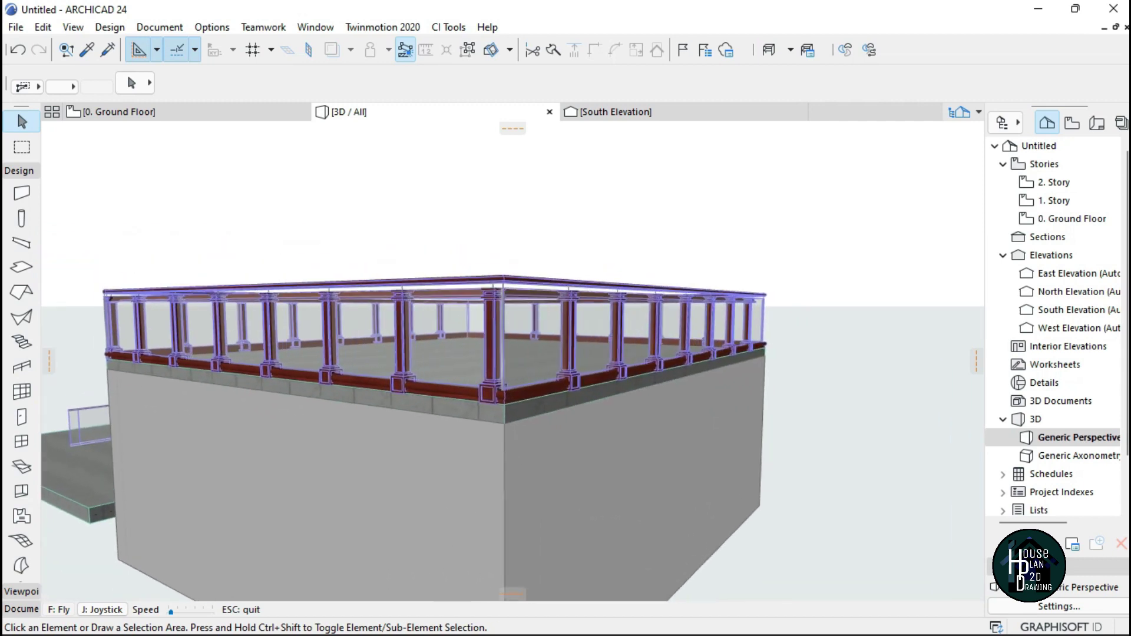
pyautogui.press('Up')
pyautogui.press('Up')
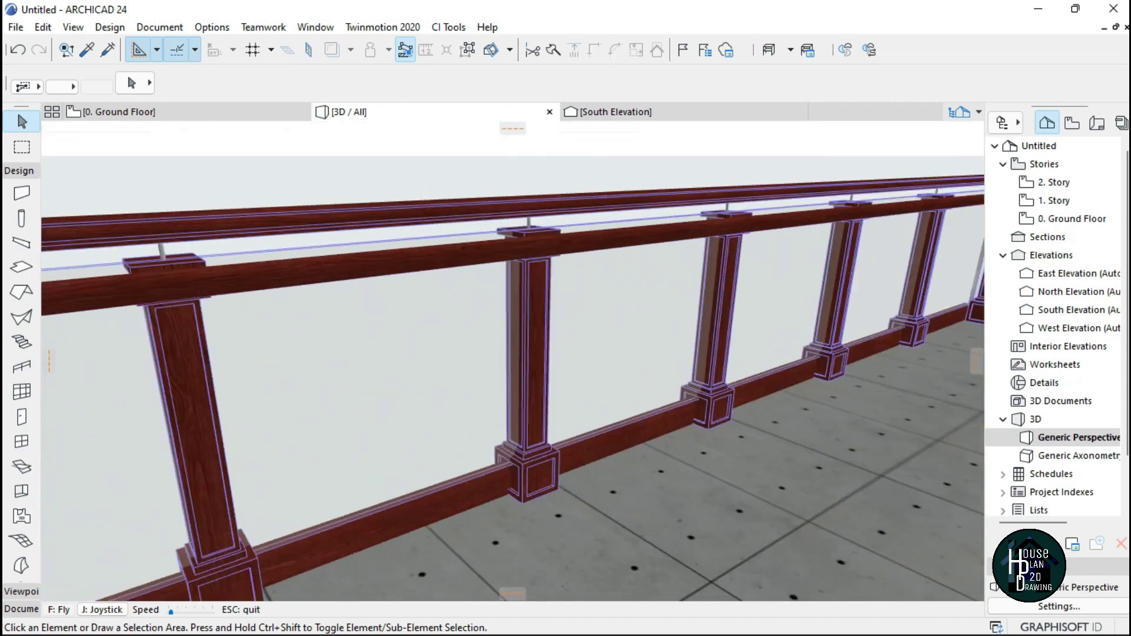
pyautogui.press('Down')
pyautogui.press('Left')
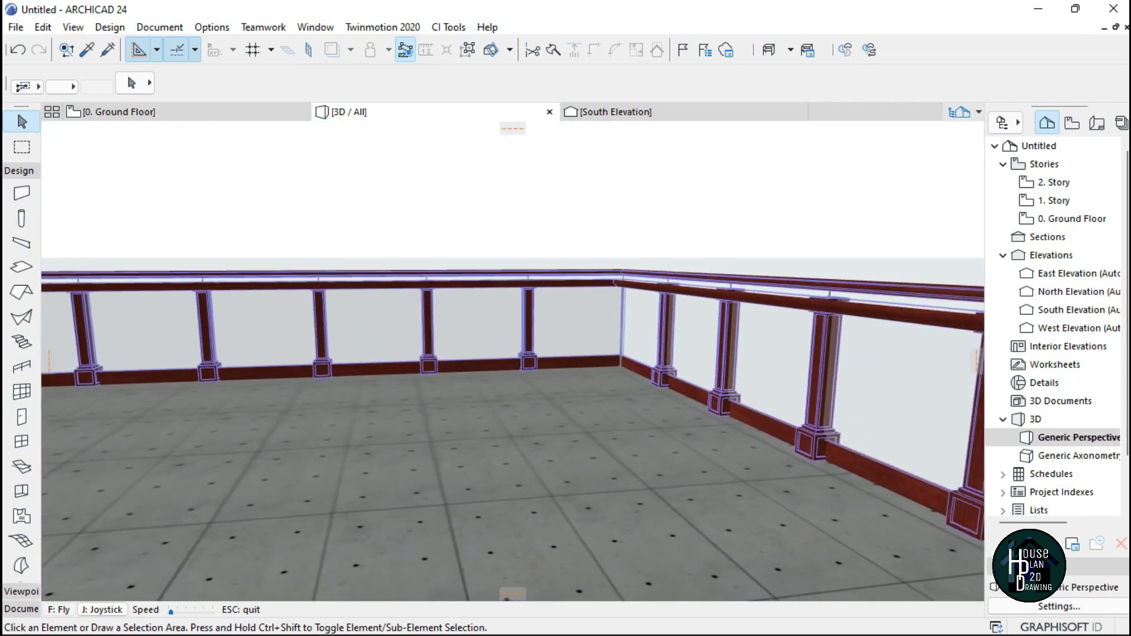
pyautogui.press('Down')
pyautogui.press('Right')
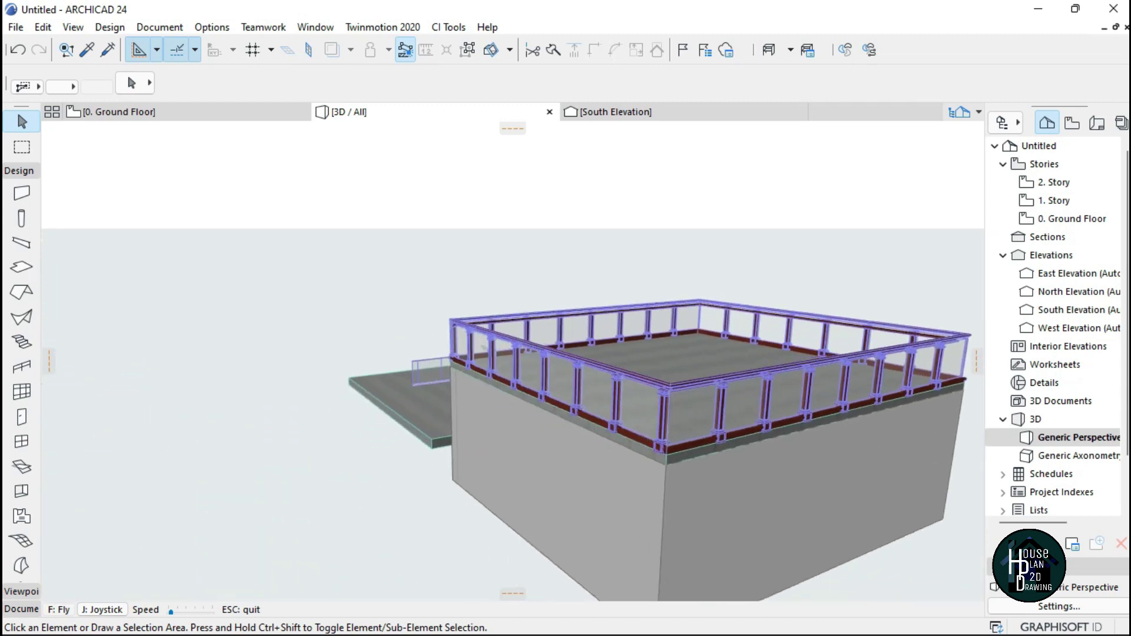
pyautogui.press('Left')
pyautogui.press('Up')
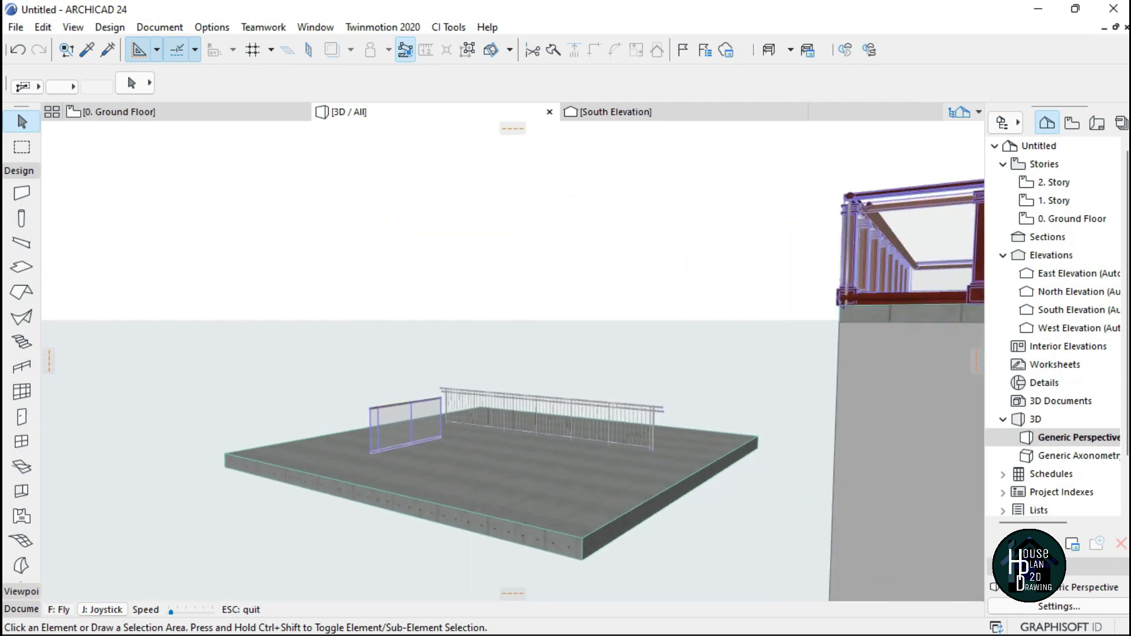
pyautogui.press('Right')
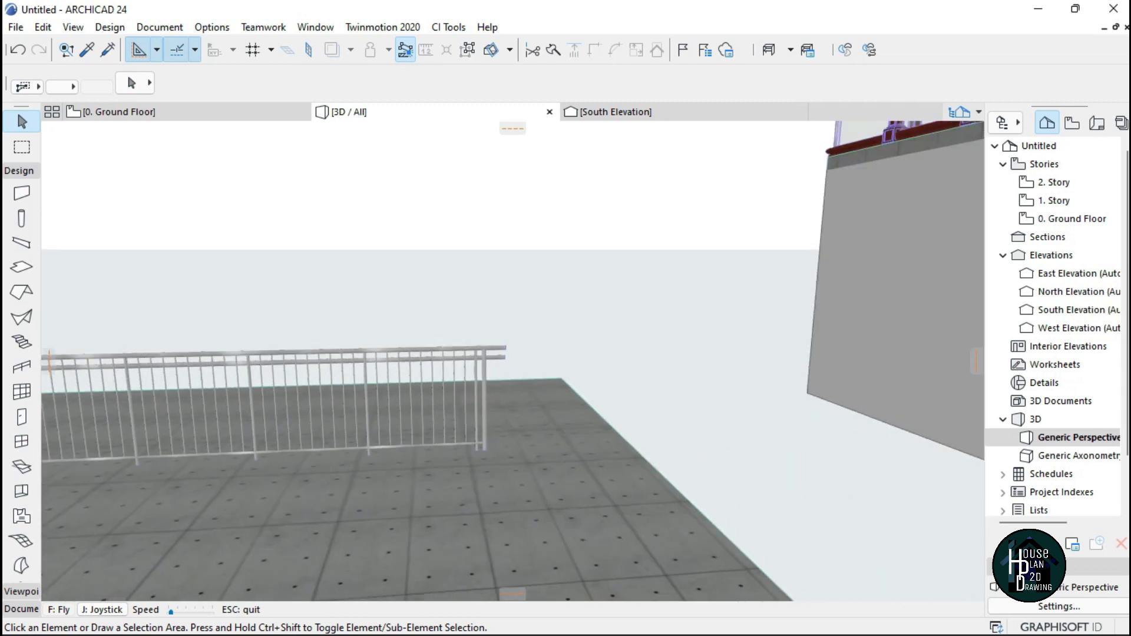
# - On the Ground Floor plan, draw a closed rectangle of walls below the existing walled building
pyautogui.click(193, 108)
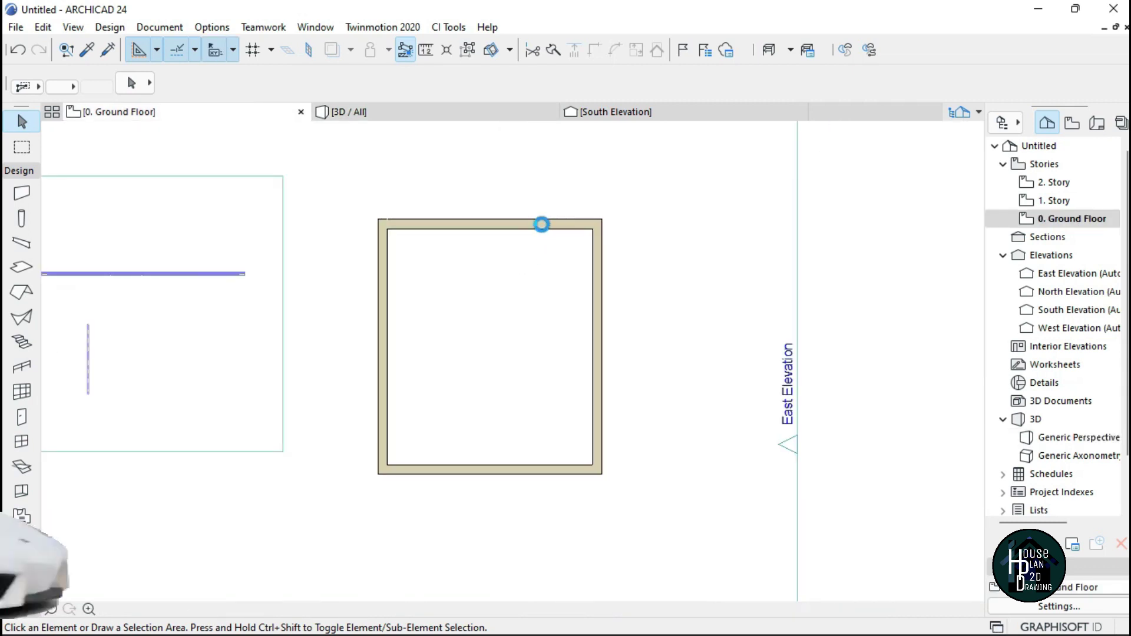
pyautogui.scroll(-5, 539, 224)
pyautogui.scroll(3, 545, 298)
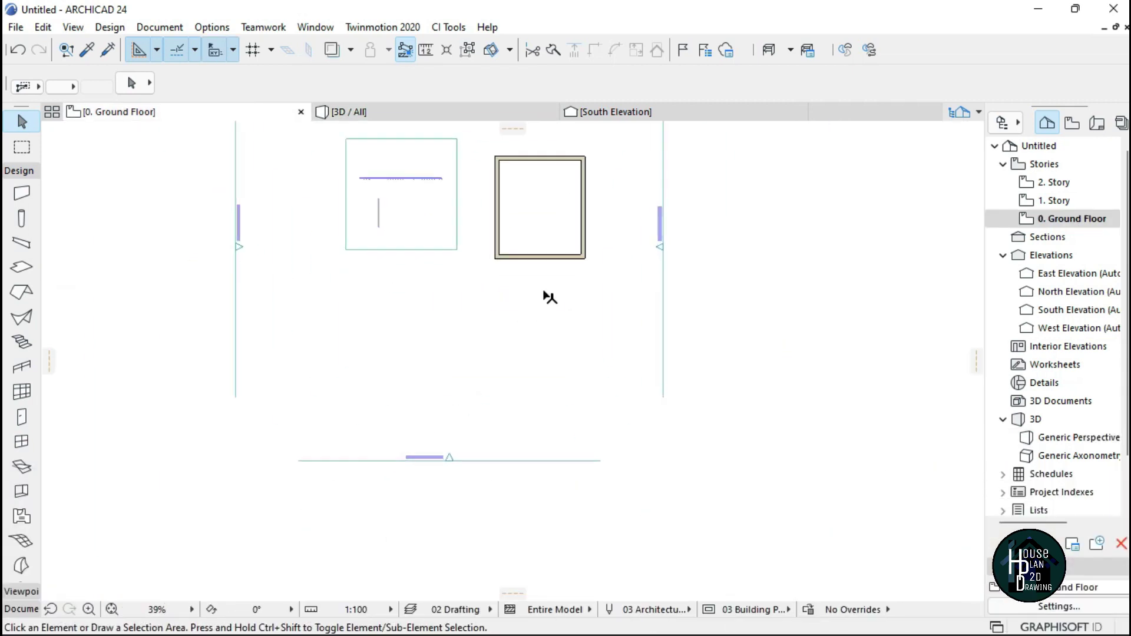
pyautogui.click(21, 195)
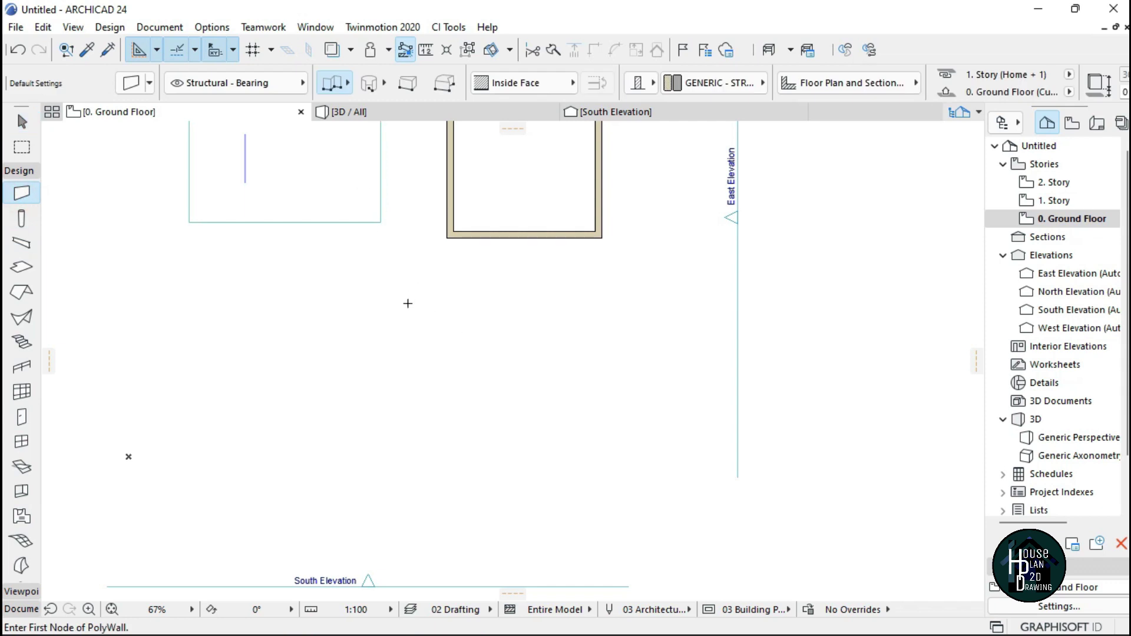
pyautogui.click(594, 466)
pyautogui.press('Escape')
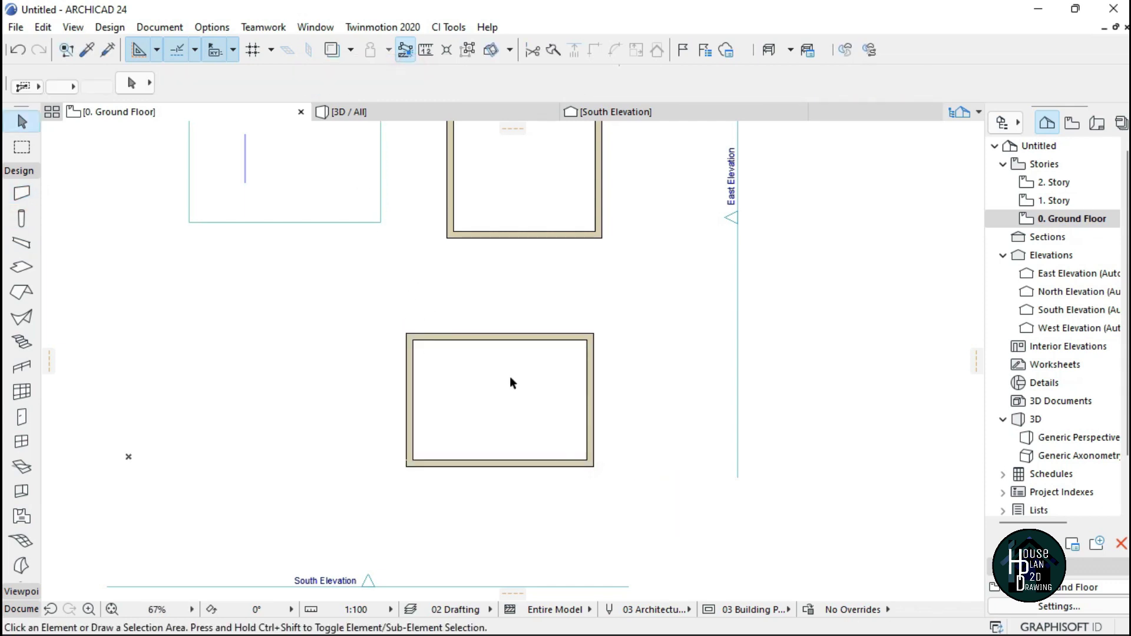
# - Set the default slab's home story to 1. Story and its thickness to 150
pyautogui.click(22, 267)
pyautogui.scroll(-3, 330, 89)
pyautogui.scroll(3, 330, 88)
pyautogui.click(131, 83)
pyautogui.click(521, 177)
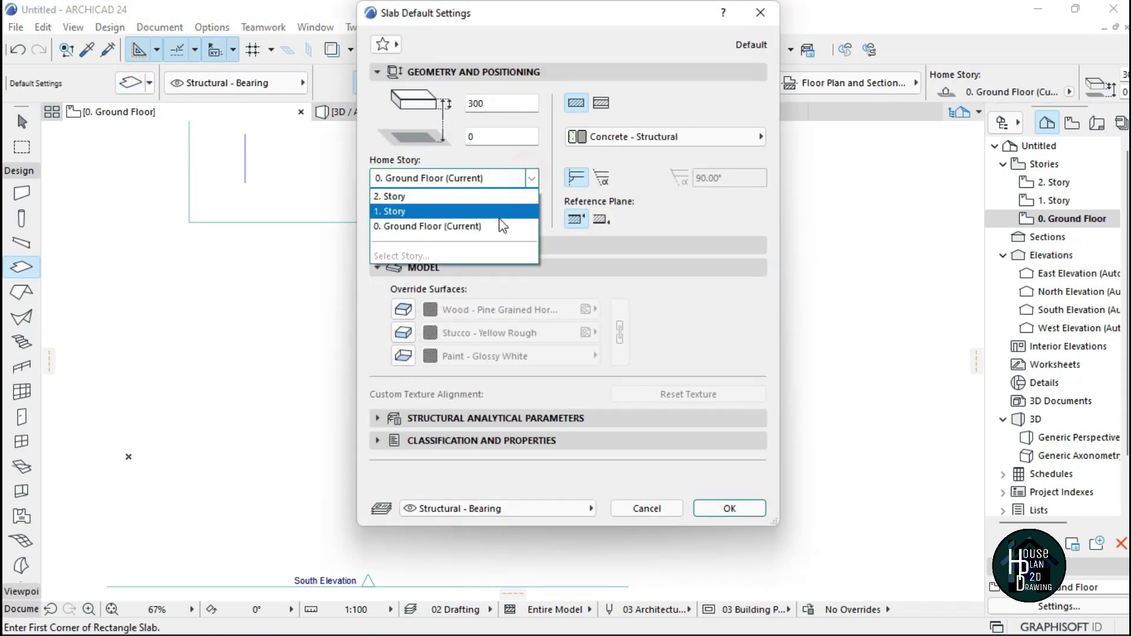
pyautogui.click(498, 201)
pyautogui.click(498, 180)
pyautogui.click(494, 210)
pyautogui.moveTo(491, 101); pyautogui.dragTo(443, 104)
pyautogui.write('150')
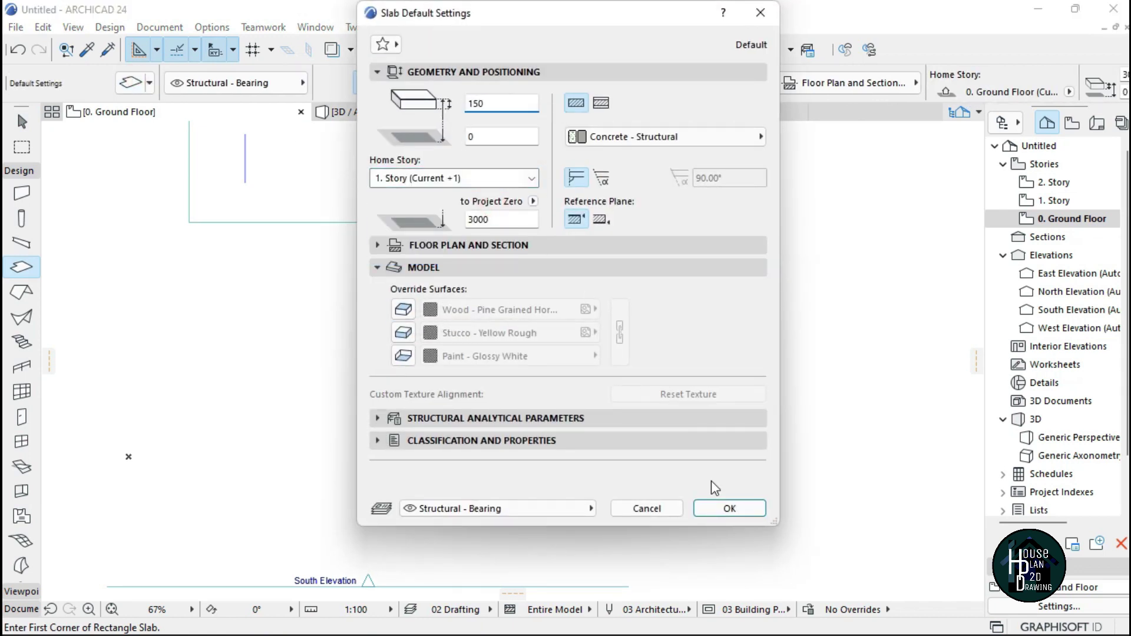
pyautogui.click(728, 508)
# - Place a rectangular slab covering the new walls from one outer corner to the opposite one
pyautogui.click(406, 334)
pyautogui.click(593, 467)
pyautogui.click(678, 272)
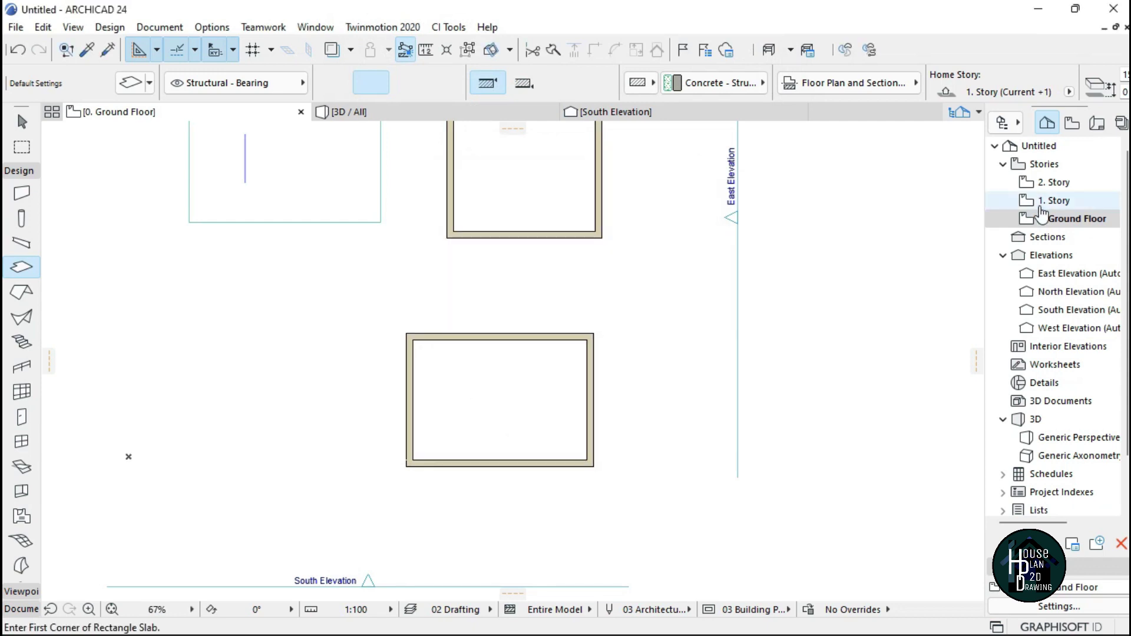
# - On 1. Story, draw the first two wall segments, from the slab's lower edge up and across to its right edge, leaving a balcony corner
pyautogui.doubleClick(1052, 201)
pyautogui.click(22, 193)
pyautogui.click(591, 515)
pyautogui.click(330, 81)
pyautogui.click(371, 69)
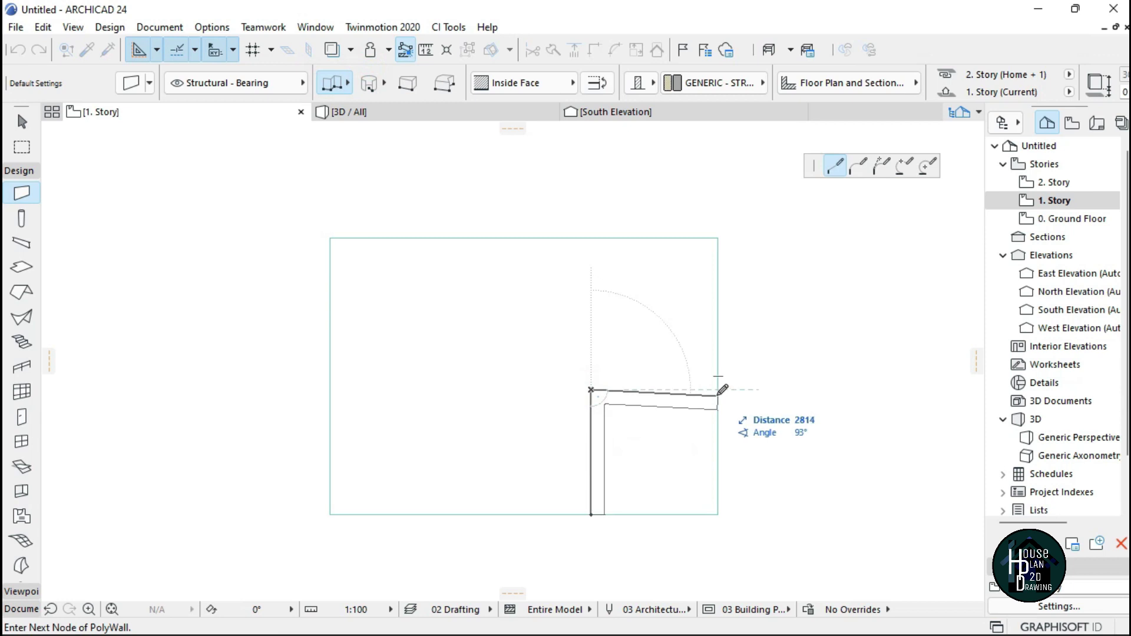
pyautogui.click(718, 390)
# - Set the wall reference line to Outside Face and close the wall outline along the remaining slab edges
pyautogui.click(548, 83)
pyautogui.click(624, 80)
pyautogui.click(718, 235)
pyautogui.click(718, 238)
pyautogui.click(330, 238)
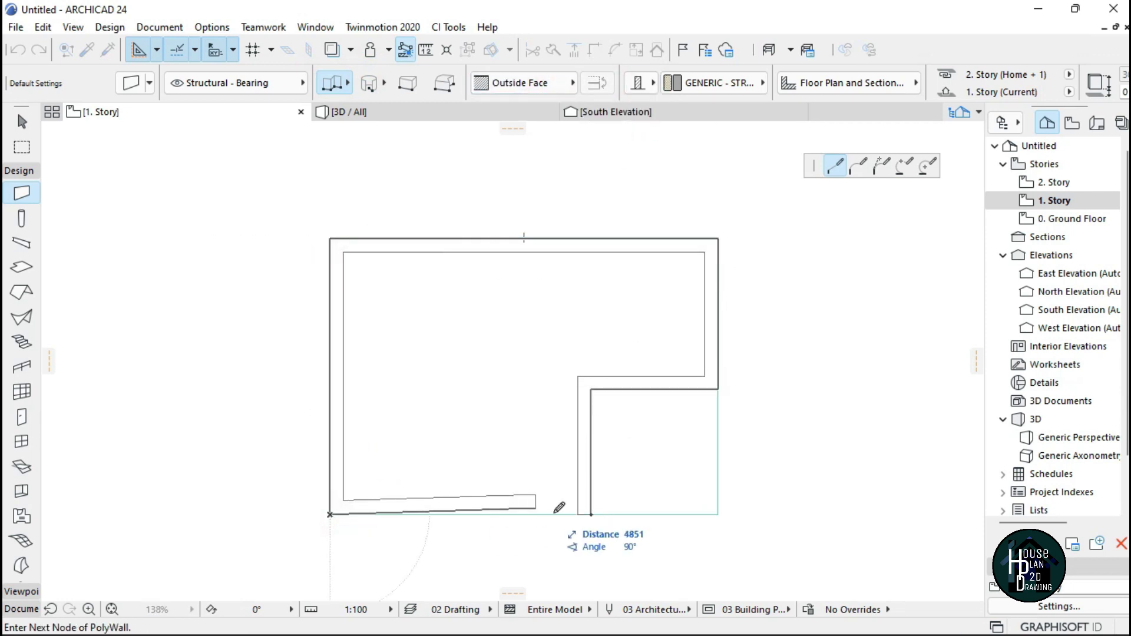
pyautogui.click(590, 515)
pyautogui.press('Escape')
# - Place a 900 by 2100 Door 24 in the balcony's horizontal wall, beside the outer wall corner and opening into the room
pyautogui.scroll(-1, 727, 479)
pyautogui.scroll(3, 724, 476)
pyautogui.scroll(-3, 664, 439)
pyautogui.scroll(4, 664, 439)
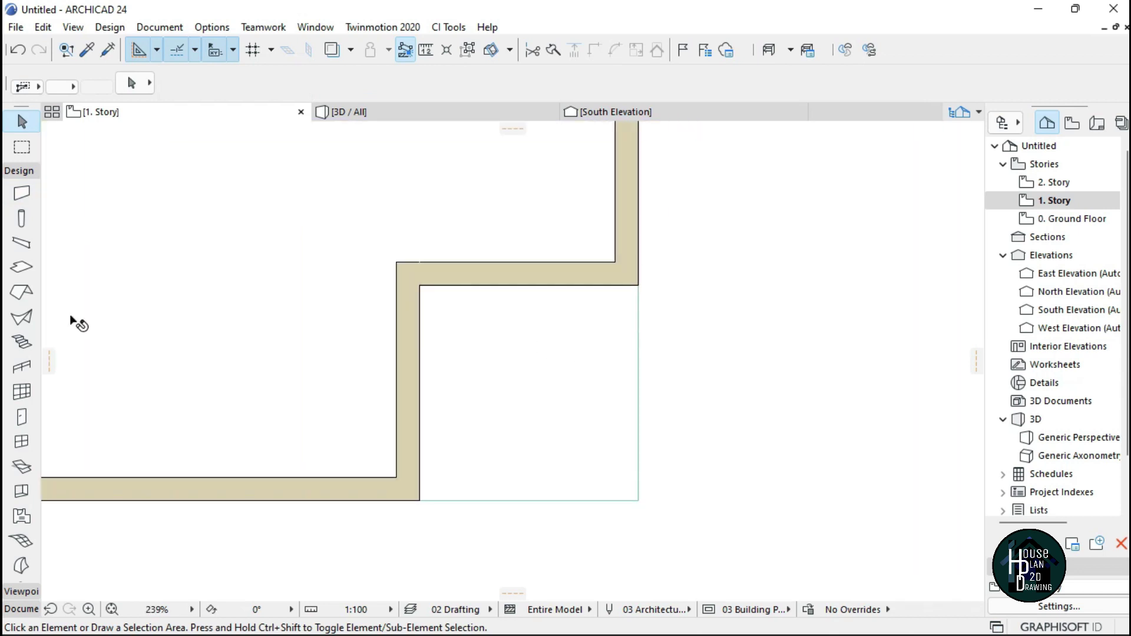
pyautogui.click(22, 416)
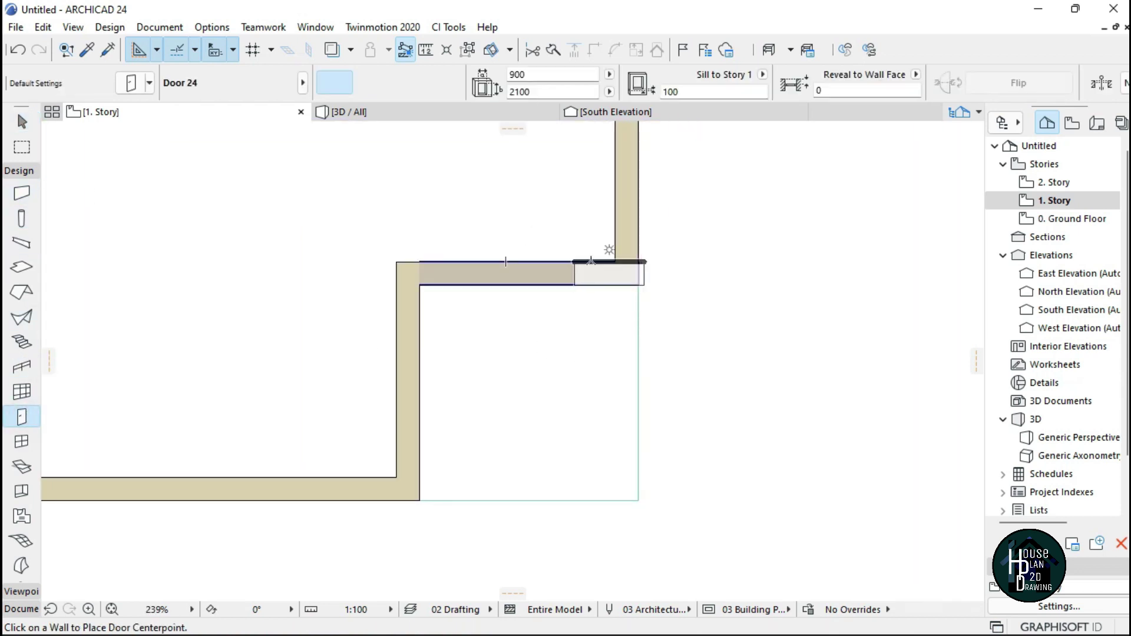
pyautogui.click(543, 264)
pyautogui.click(442, 247)
pyautogui.hotkey('ctrl', 'z')
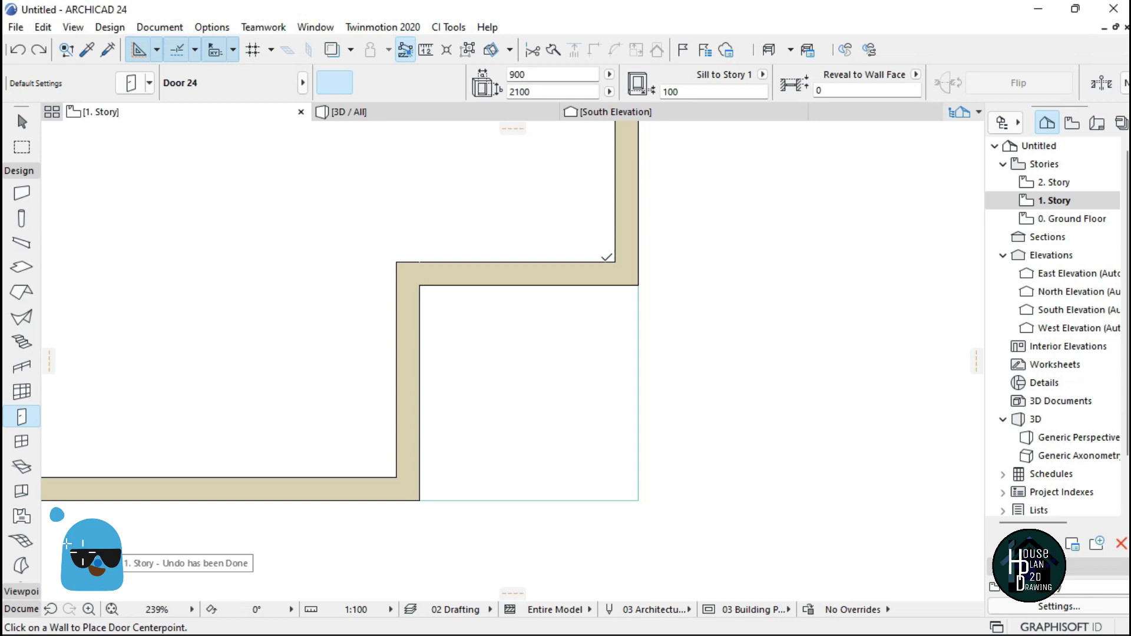
pyautogui.click(579, 257)
# - Place a 900 by 1500 Window 24 midway along the balcony's vertical wall
pyautogui.click(21, 442)
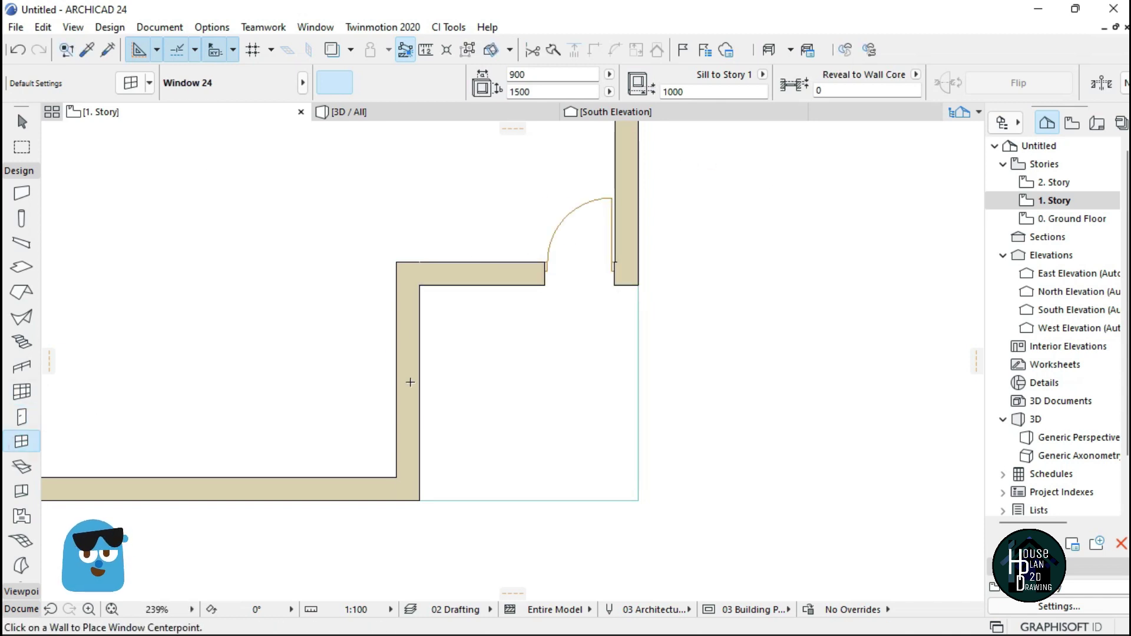
pyautogui.click(406, 390)
pyautogui.click(207, 421)
pyautogui.press('Escape')
# - Switch to the 3D view and walk around the new building to the balcony corner with the door and window
pyautogui.click(357, 111)
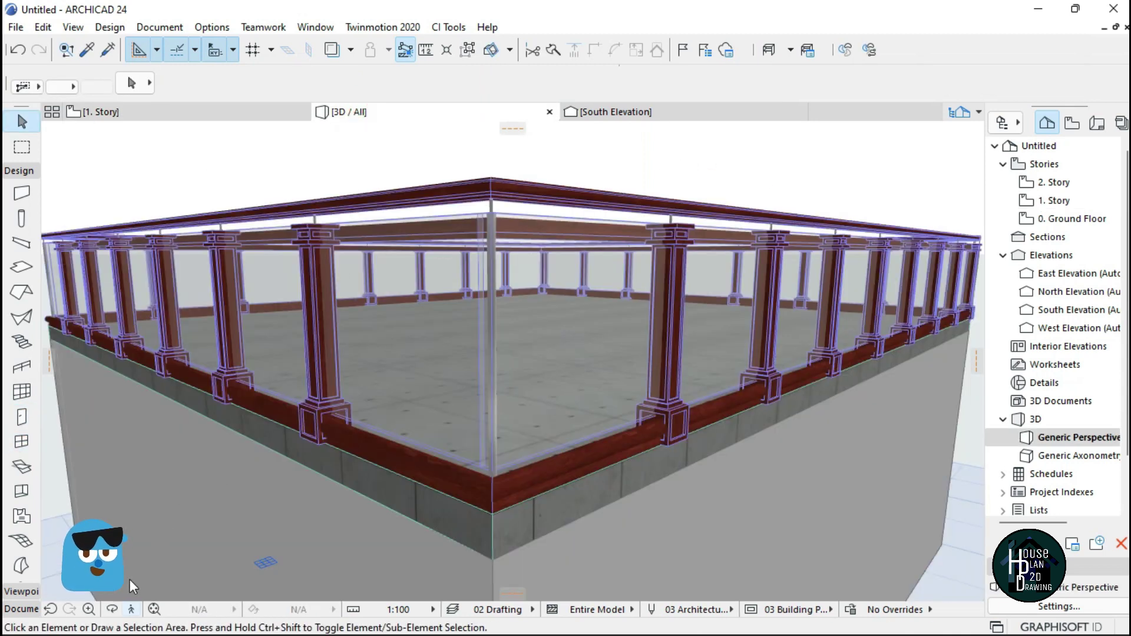
pyautogui.click(134, 609)
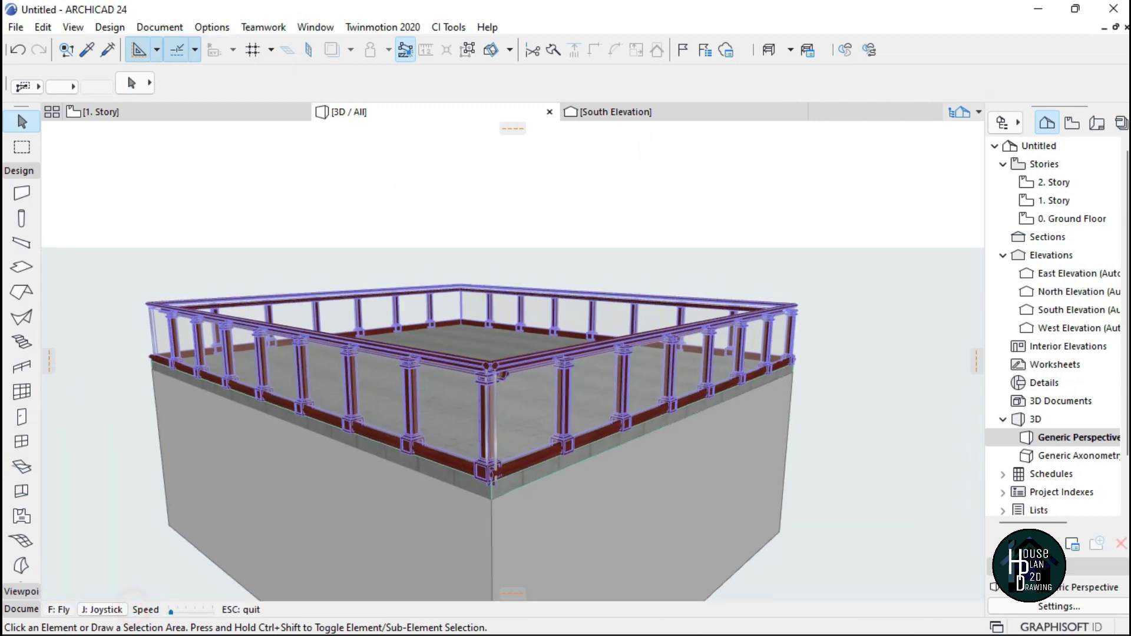
pyautogui.press('Right')
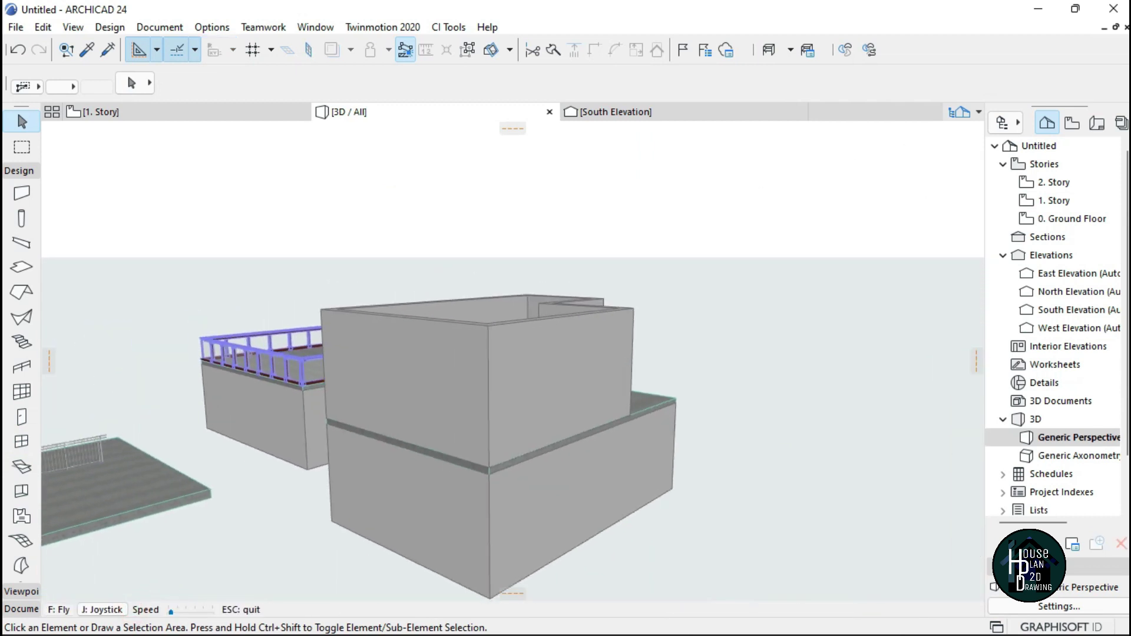
pyautogui.press('Up')
pyautogui.press('Right')
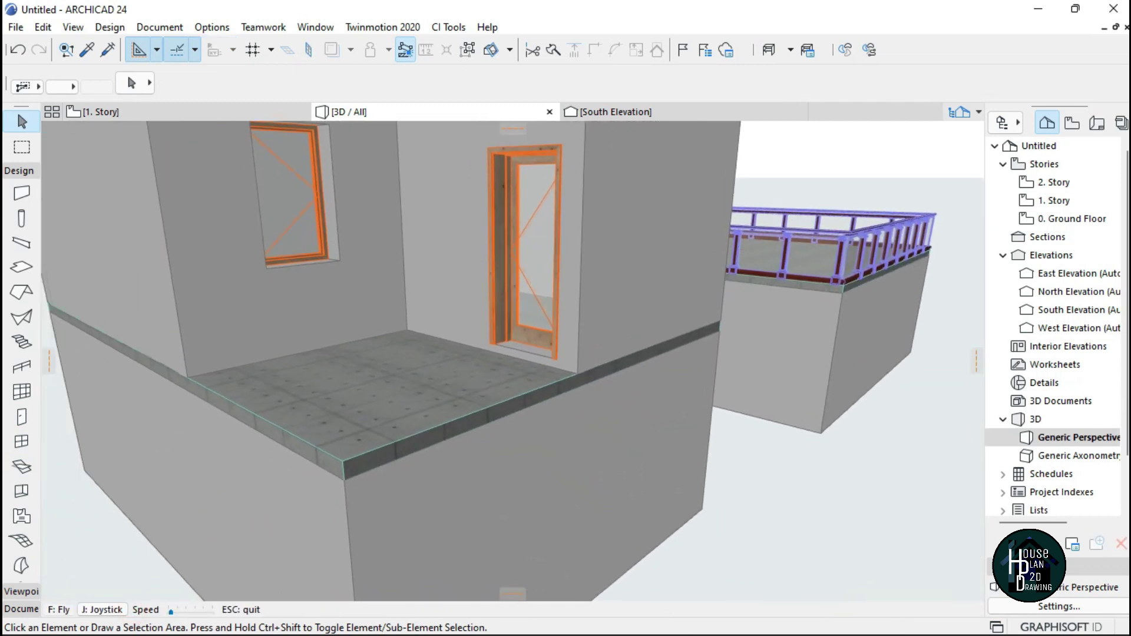
pyautogui.press('pageup')
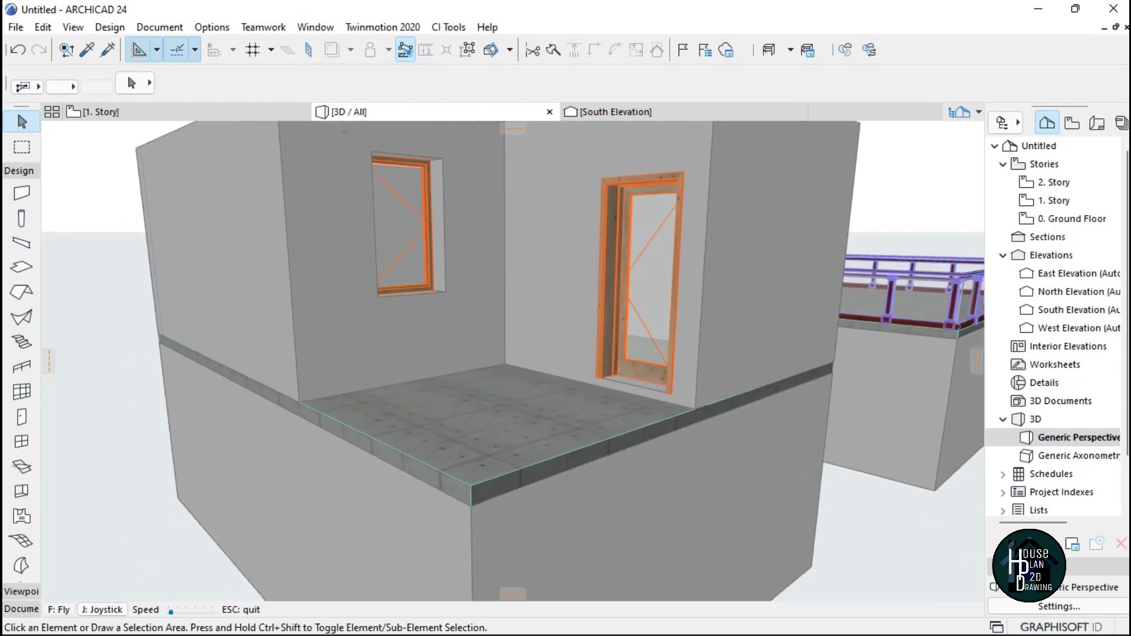
pyautogui.press('Escape')
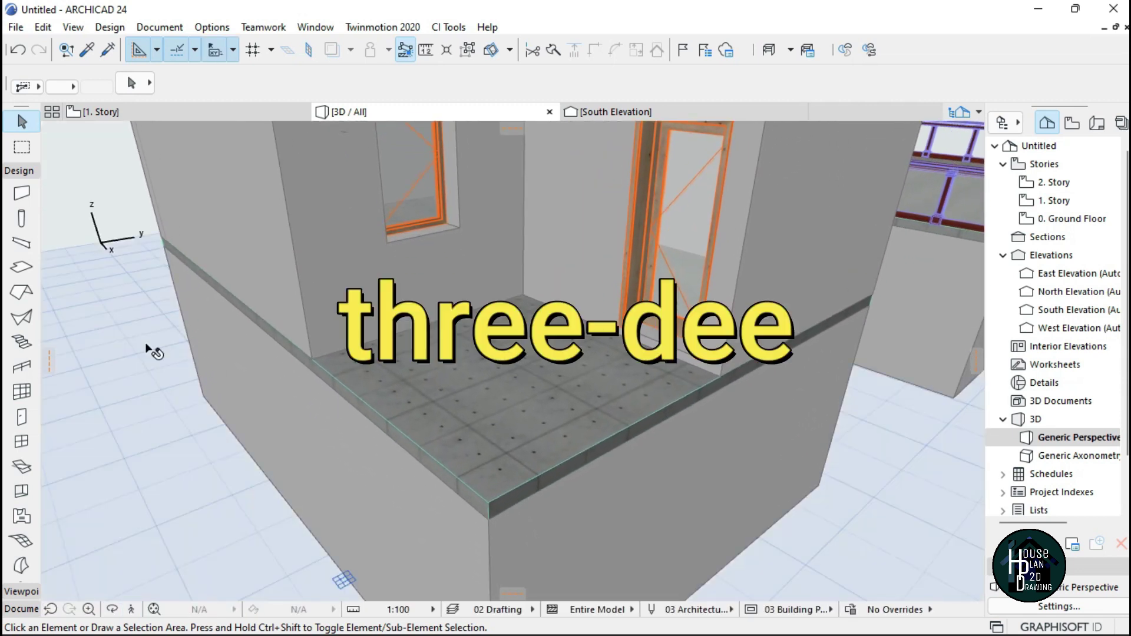
# - Draw a railing along the balcony slab's two open edges, from one wall corner around the slab corner to the other
pyautogui.click(21, 367)
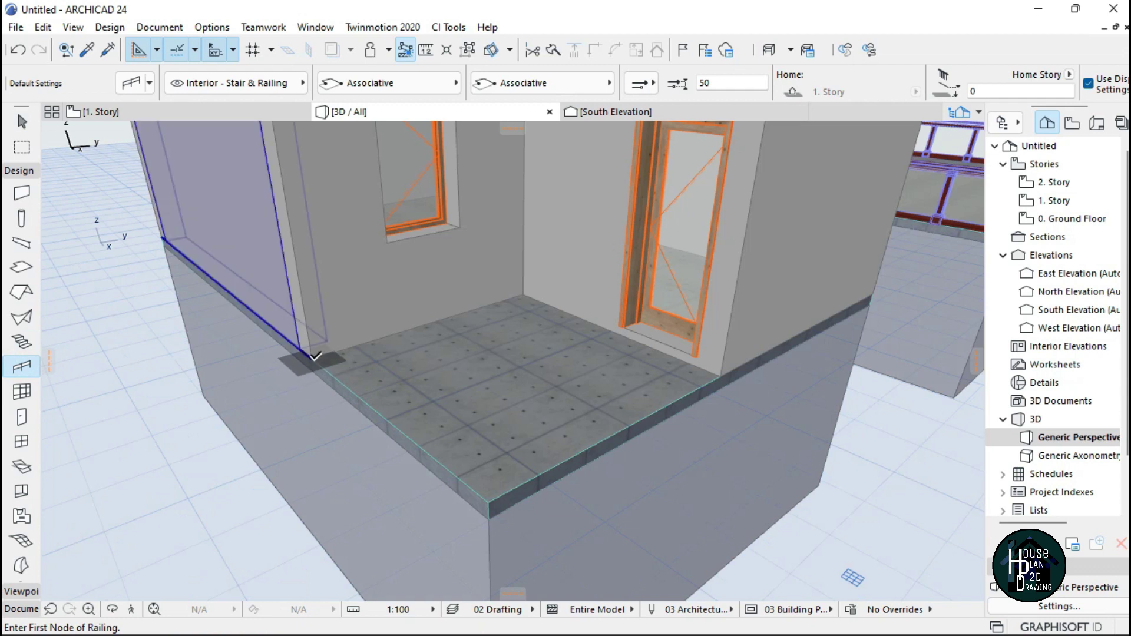
pyautogui.click(310, 359)
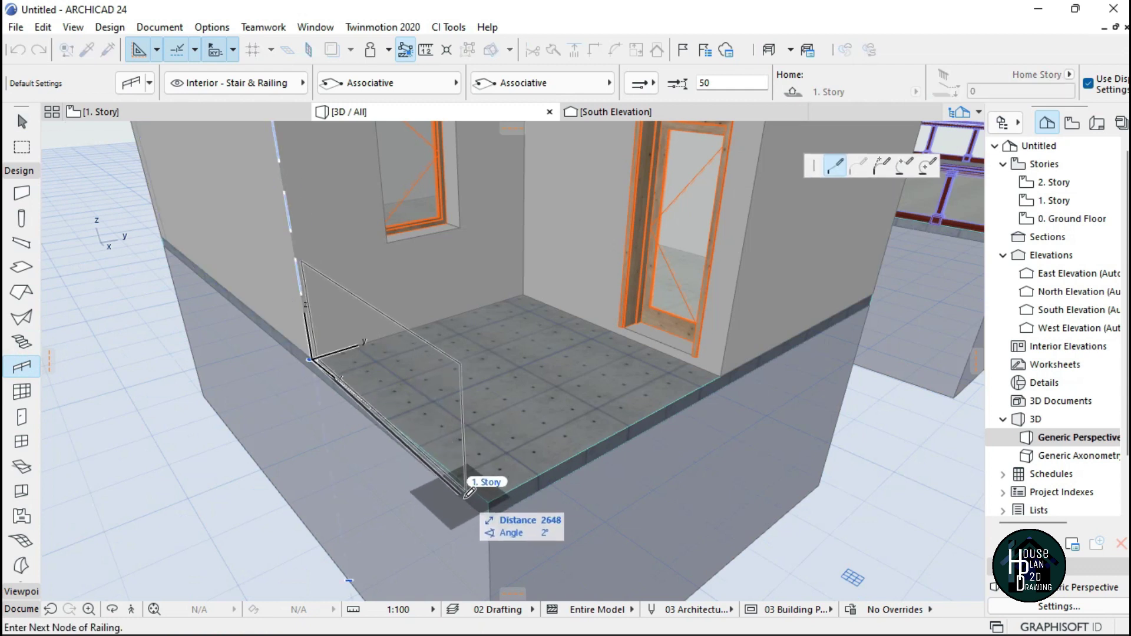
pyautogui.click(488, 502)
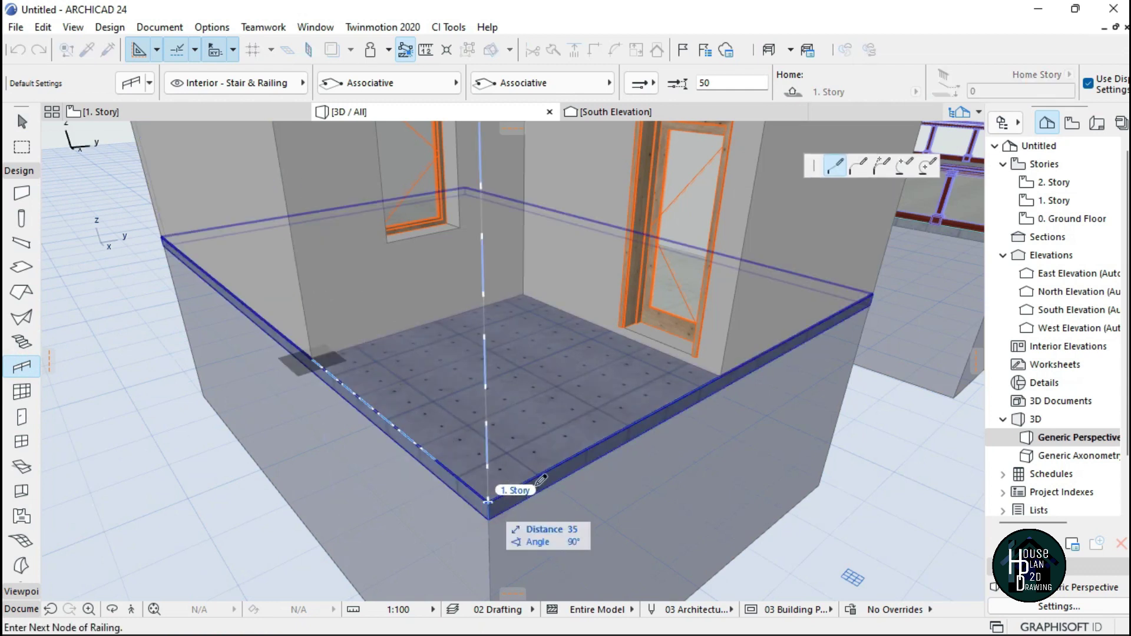
pyautogui.click(723, 375)
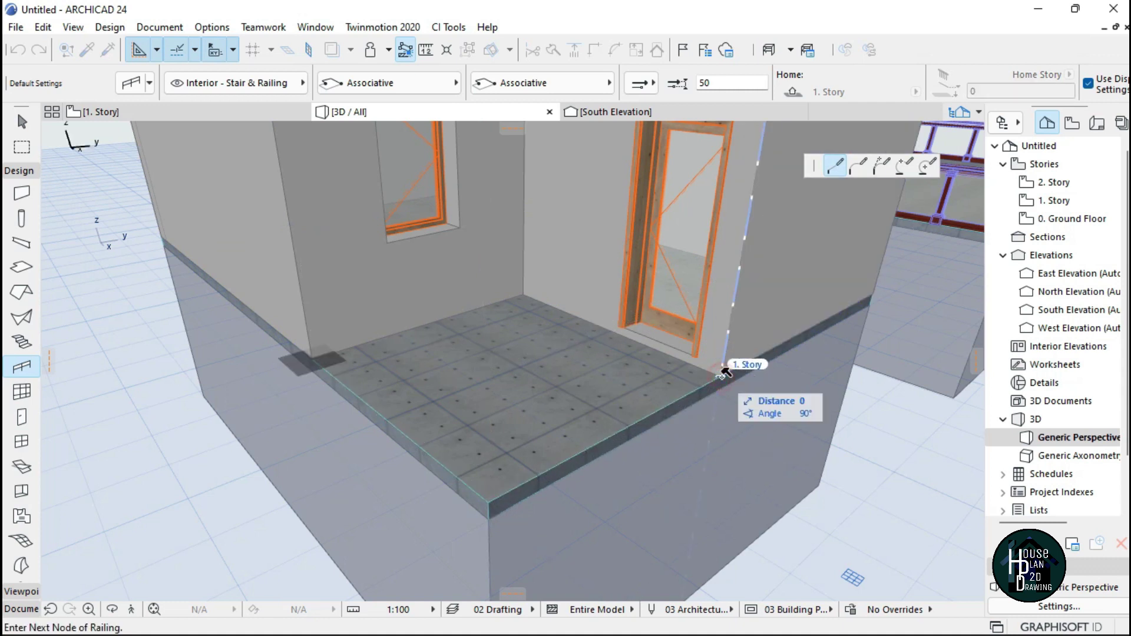
pyautogui.click(723, 375)
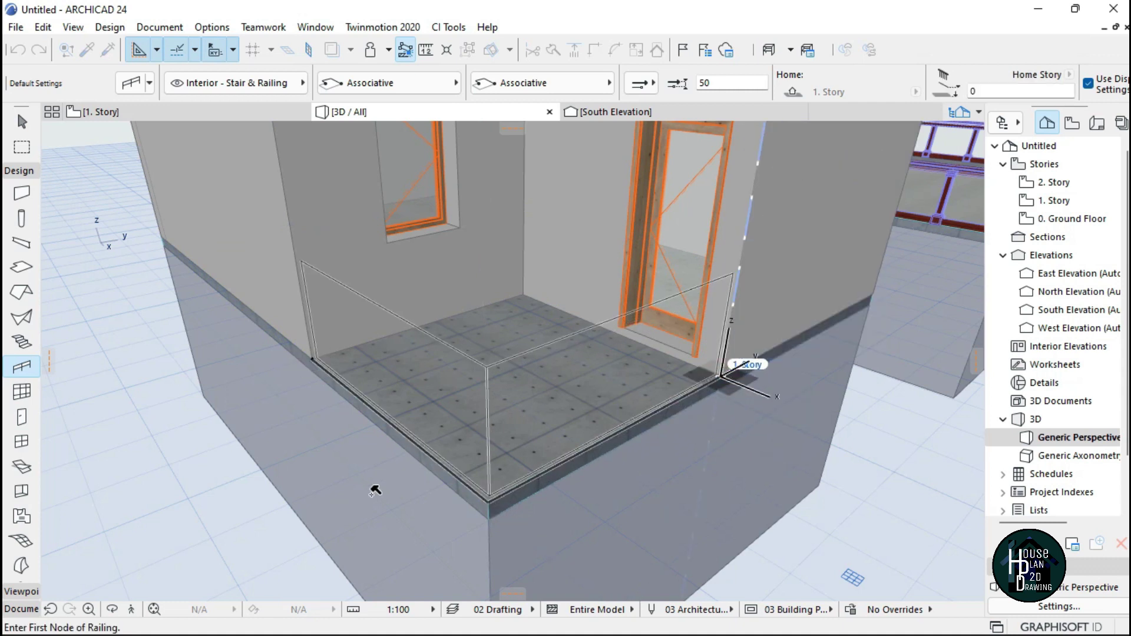
# - Examine the balcony railing in 3D from close up and from a distance, and leave the Railing tool
pyautogui.click(133, 609)
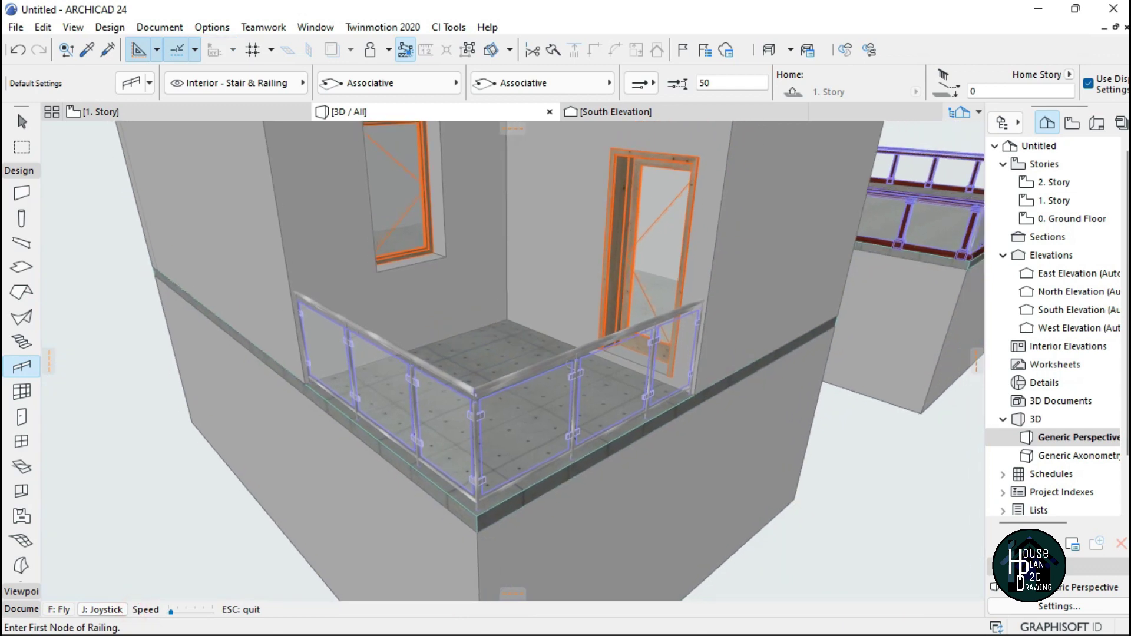
pyautogui.press('Up')
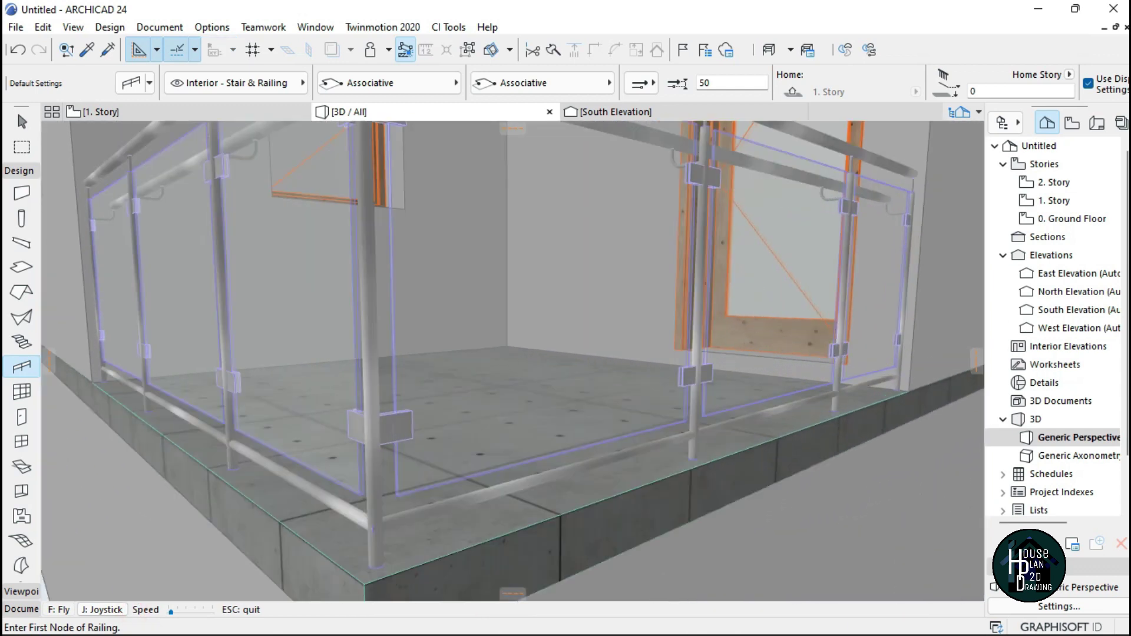
pyautogui.press('Down')
pyautogui.press('Right')
pyautogui.press('Down')
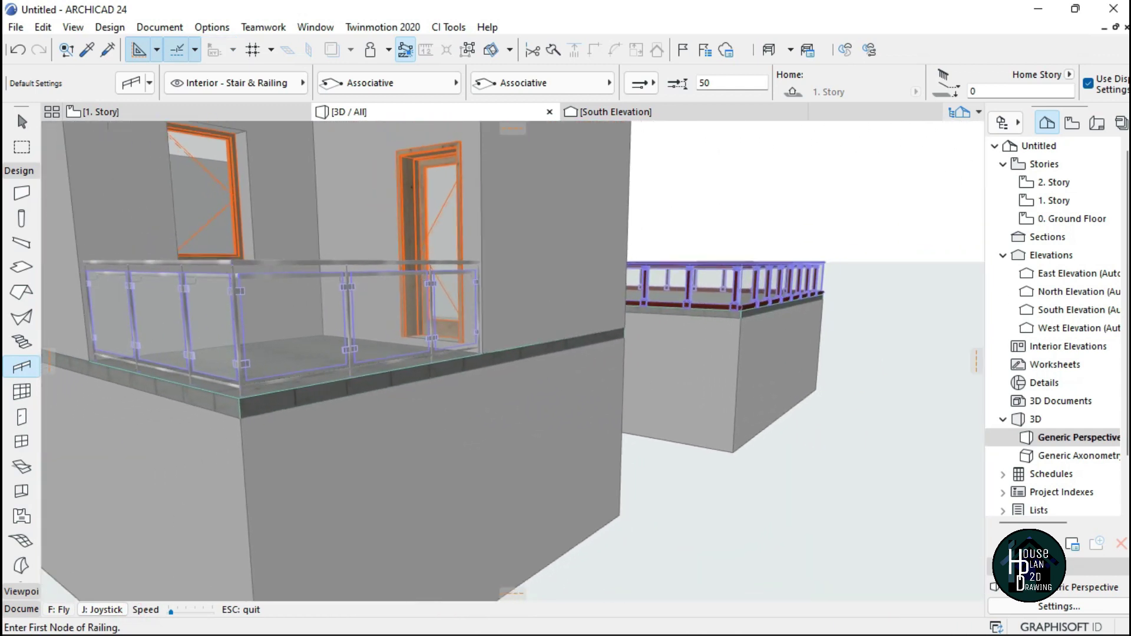
pyautogui.press('Escape')
pyautogui.press('Escape')
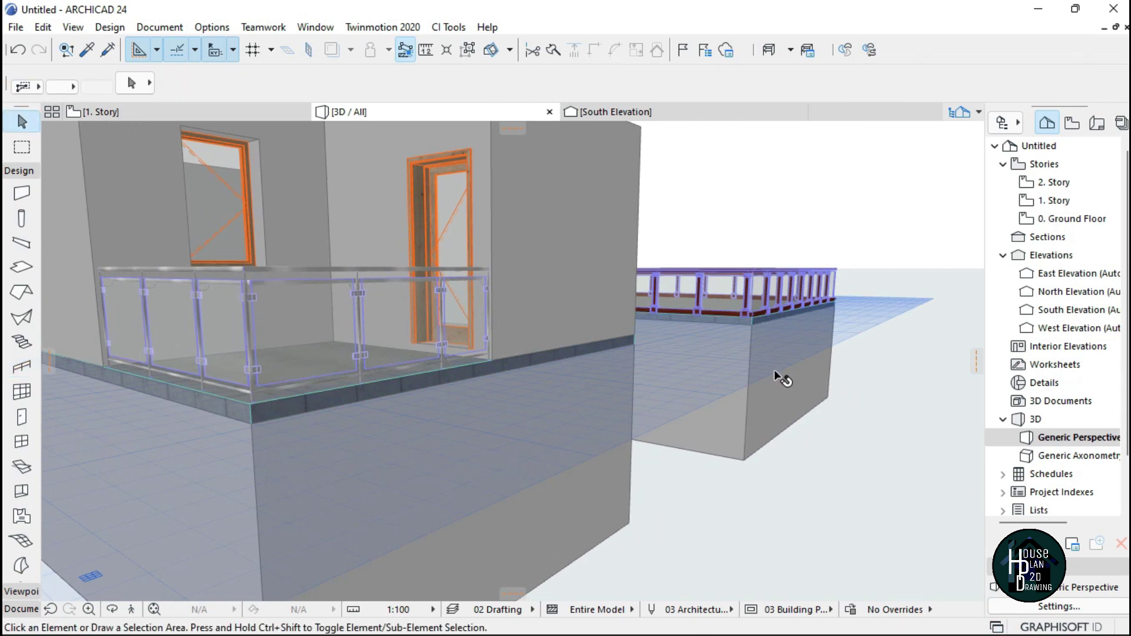
# - Pick up the settings of the wooden-post railing on the neighbouring slab and transfer them to the balcony's glass railing
pyautogui.keyDown('alt'); pyautogui.click(734, 288); pyautogui.keyUp('alt')
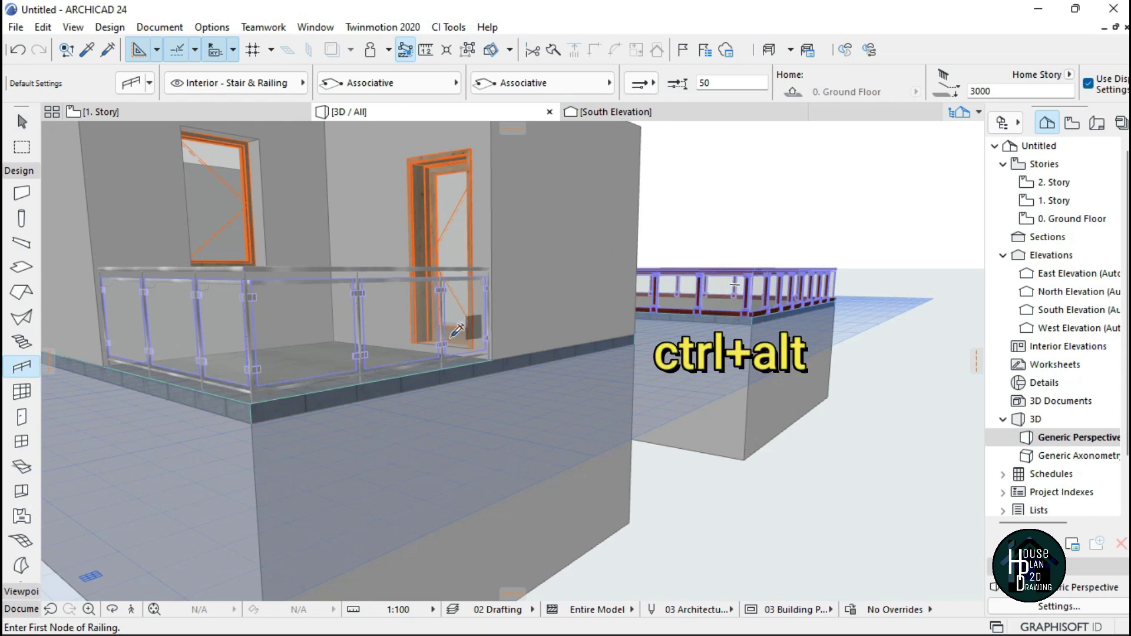
pyautogui.keyDown('ctrl'); pyautogui.keyDown('alt'); pyautogui.click(321, 321); pyautogui.keyUp('alt'); pyautogui.keyUp('ctrl')
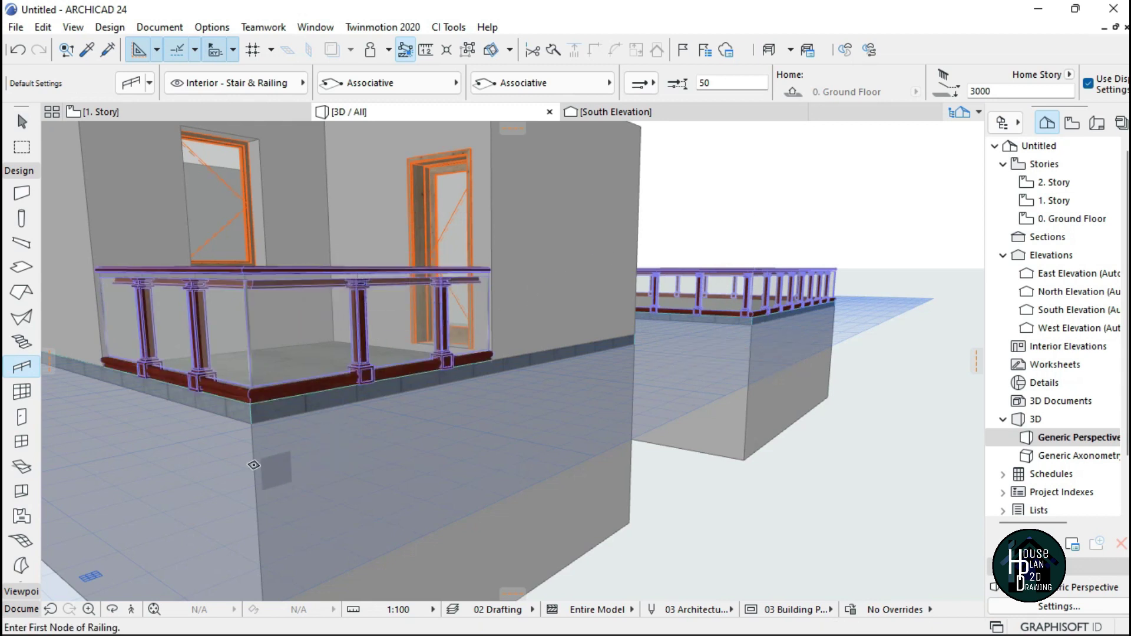
pyautogui.press('Escape')
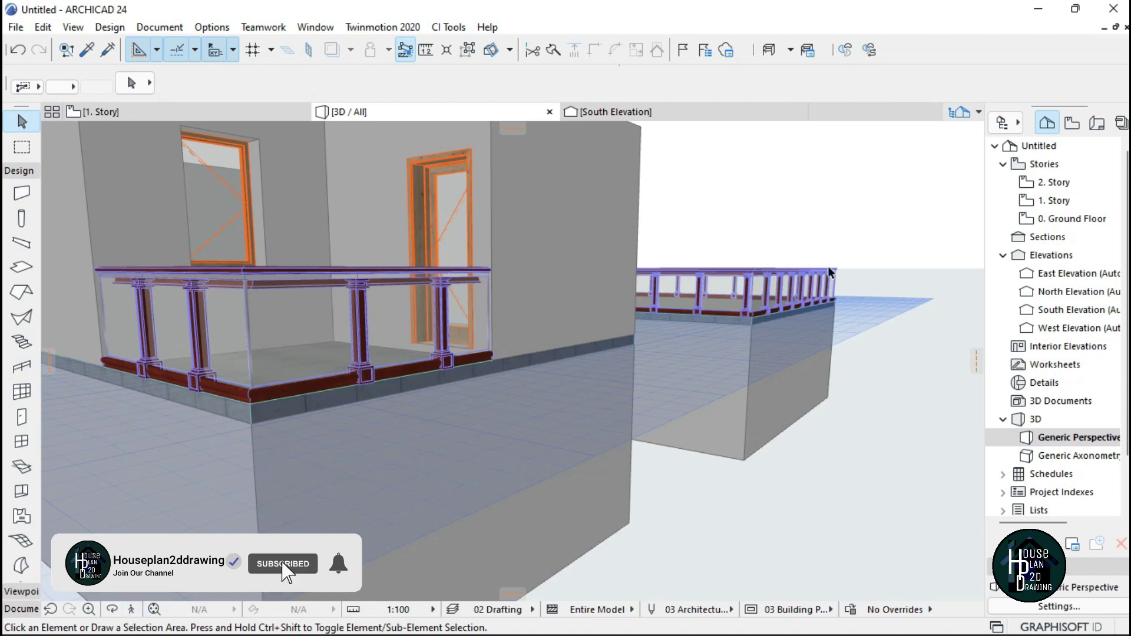
# - Examine the restyled balcony railing in 3D from several sides, both from a distance and close to its posts and panels
pyautogui.click(131, 609)
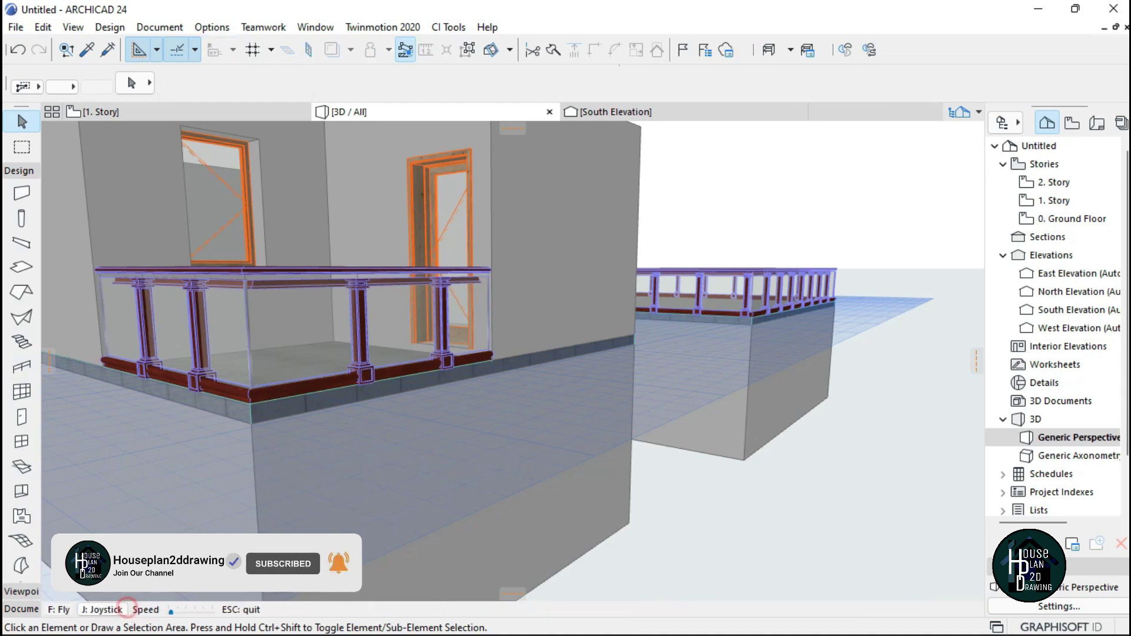
pyautogui.press('Up')
pyautogui.press('Right')
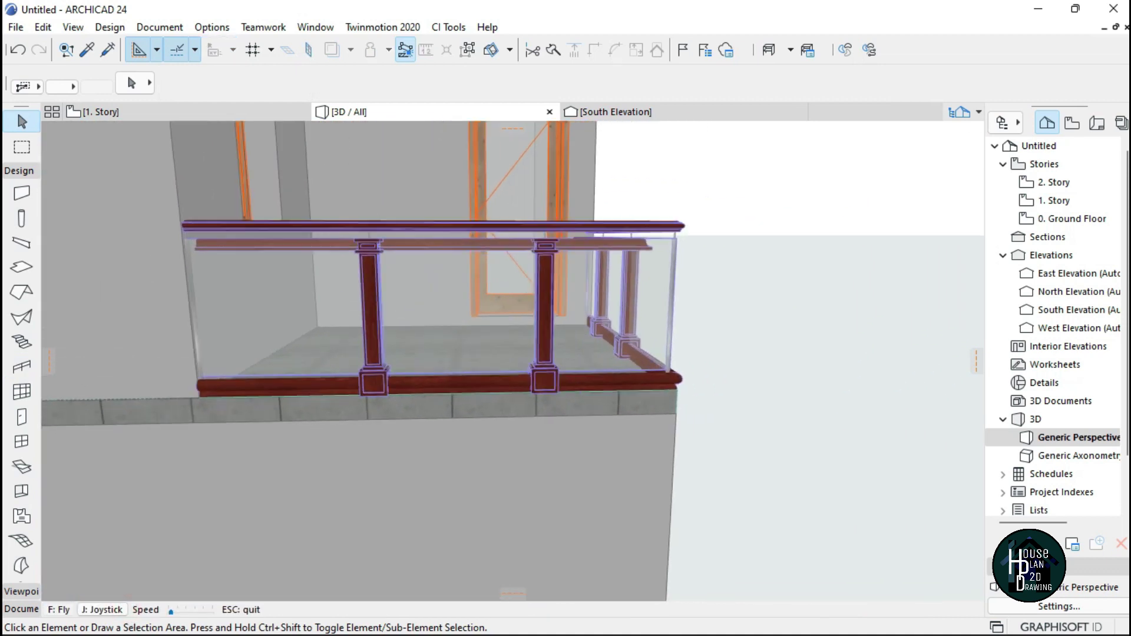
pyautogui.press('Down')
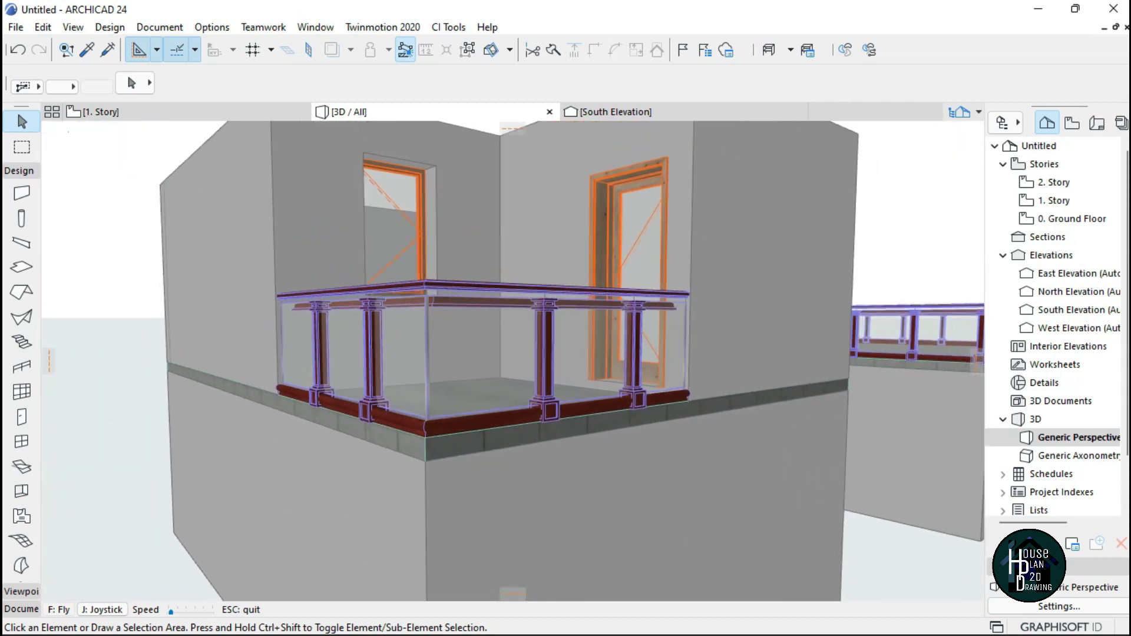
pyautogui.press('Up')
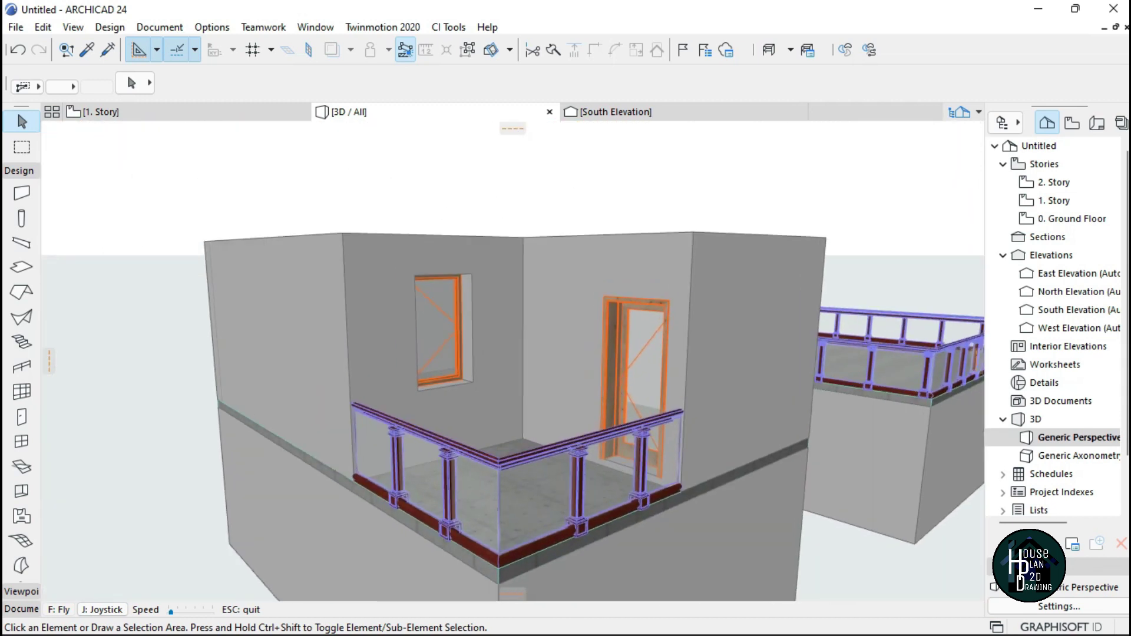
pyautogui.press('Down')
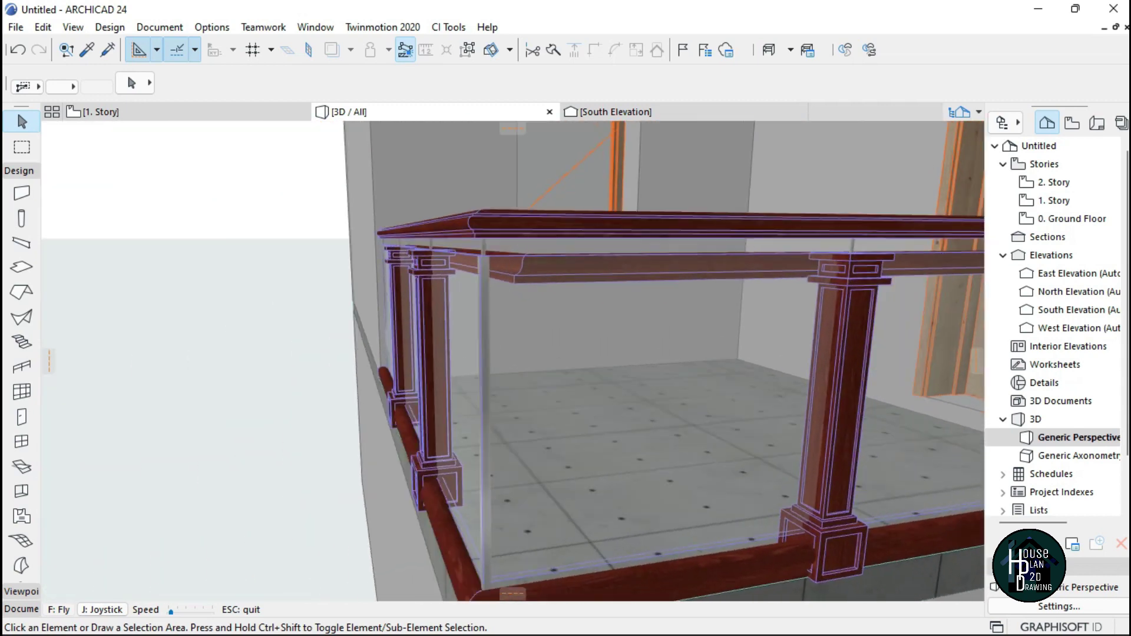
pyautogui.press('Left')
pyautogui.press('Left')
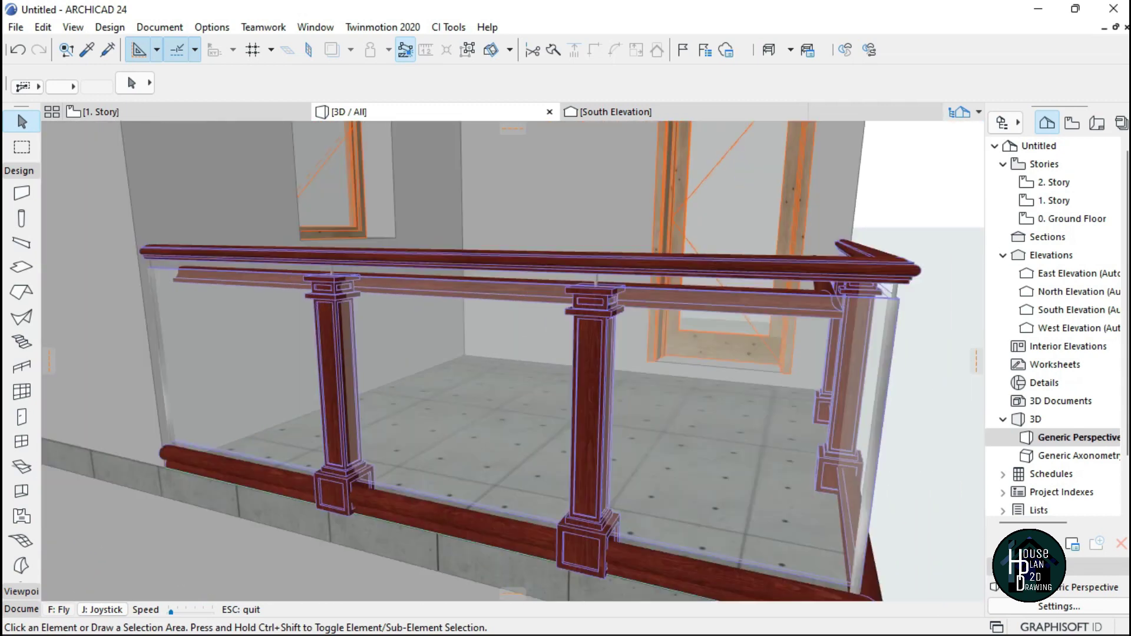
pyautogui.press('Right')
pyautogui.press('Down')
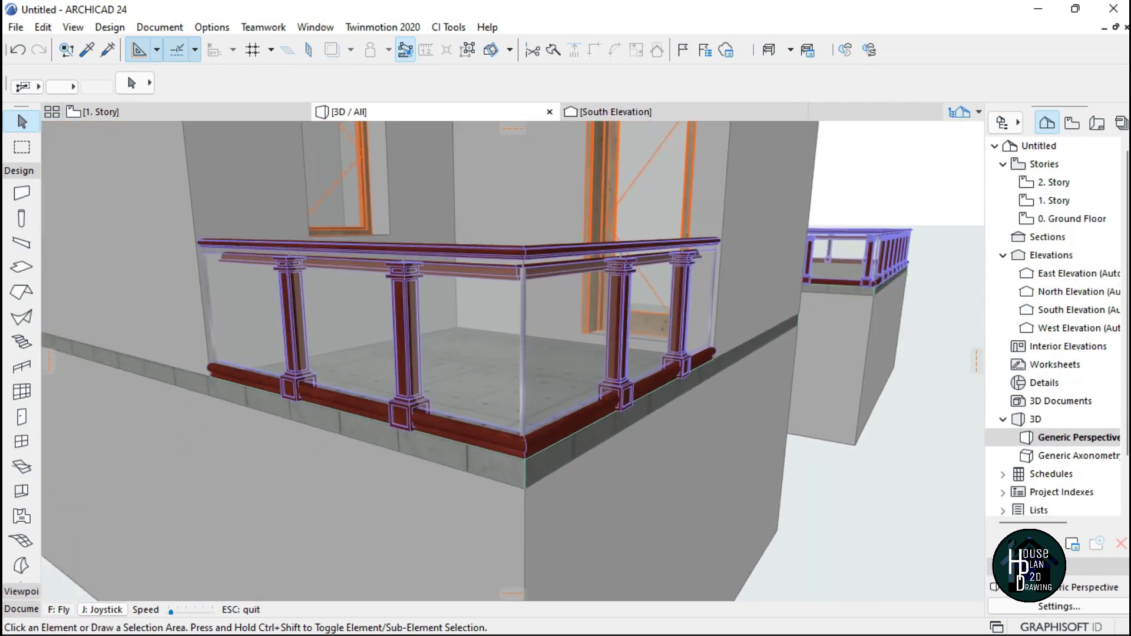
pyautogui.press('Down')
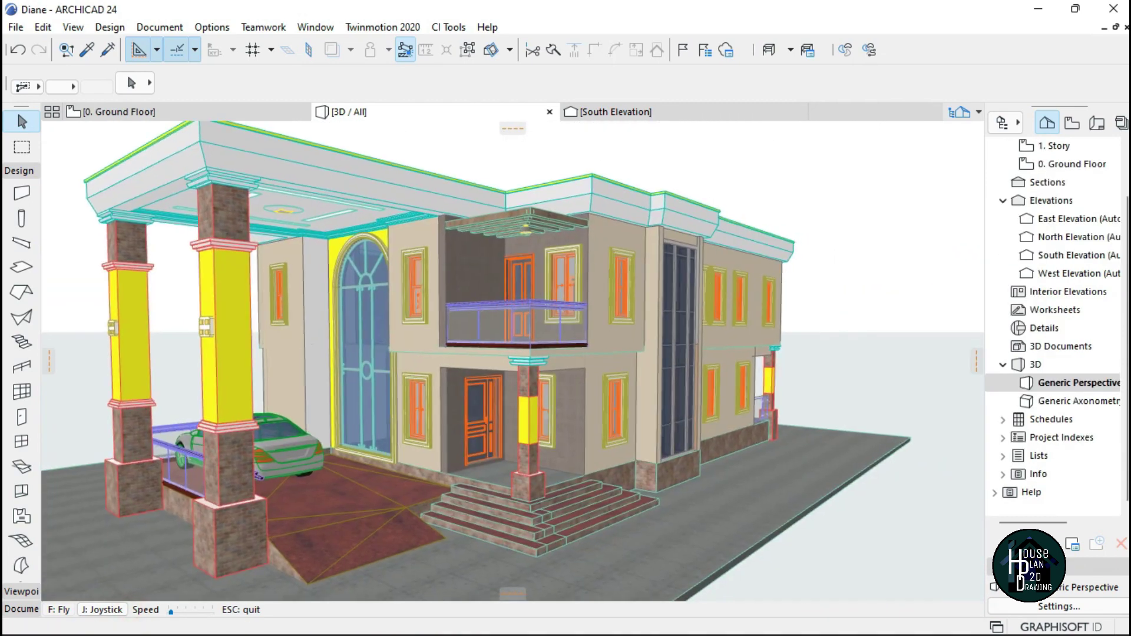
# - Choose Cast Iron Post 24 as the inner post type of the finished house's corner balcony railing
pyautogui.press('Up')
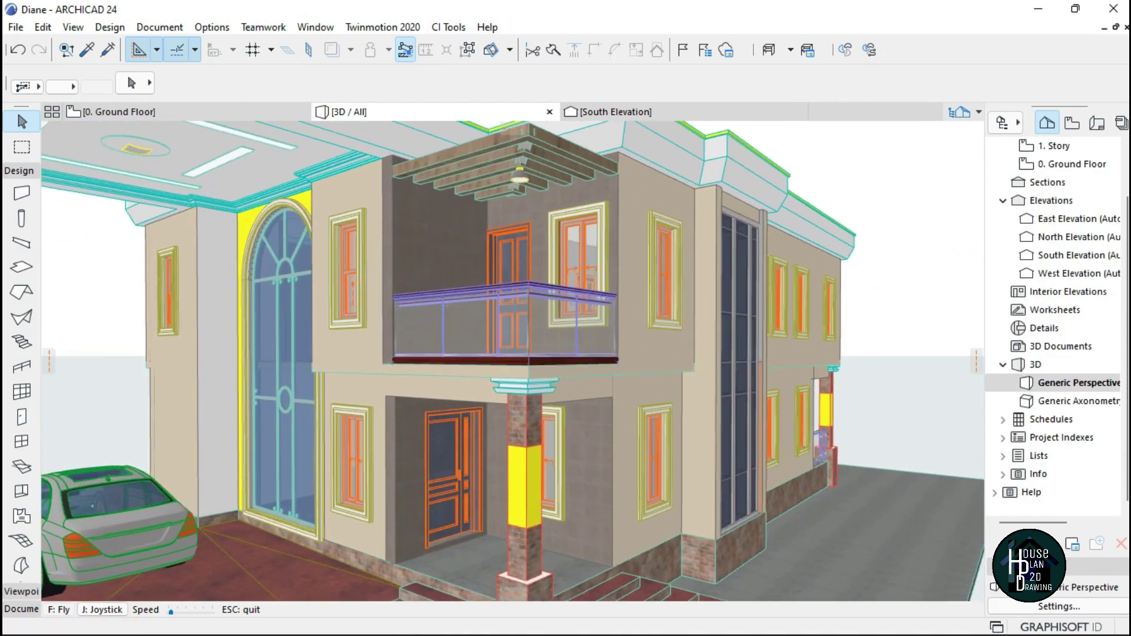
pyautogui.press('Right')
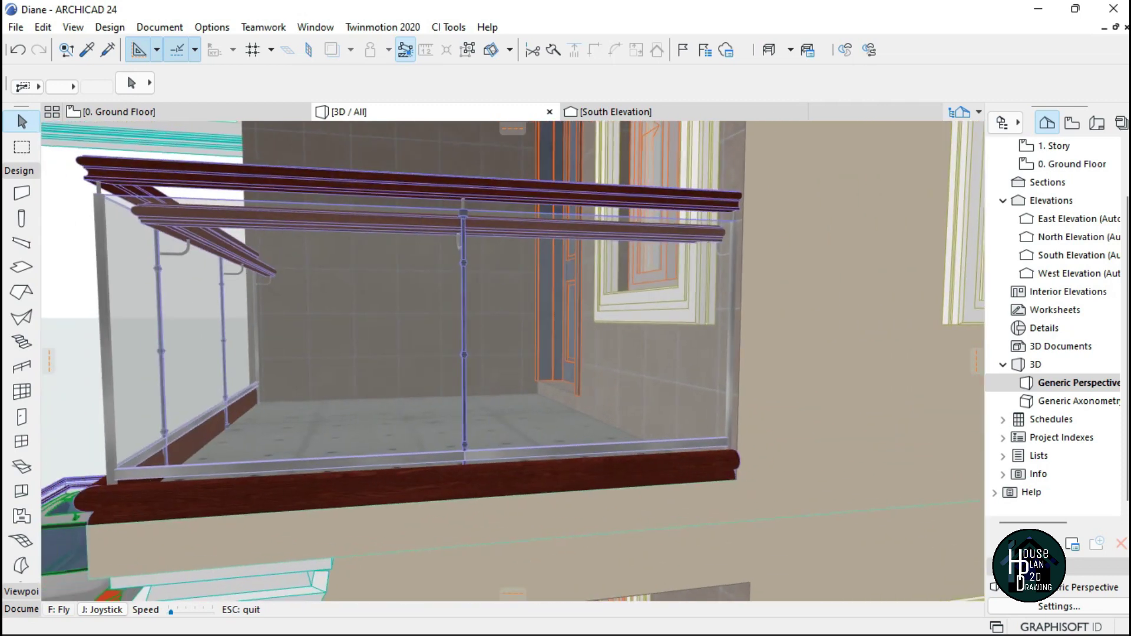
pyautogui.press('Left')
pyautogui.press('Down')
pyautogui.press('Up')
pyautogui.press('Escape')
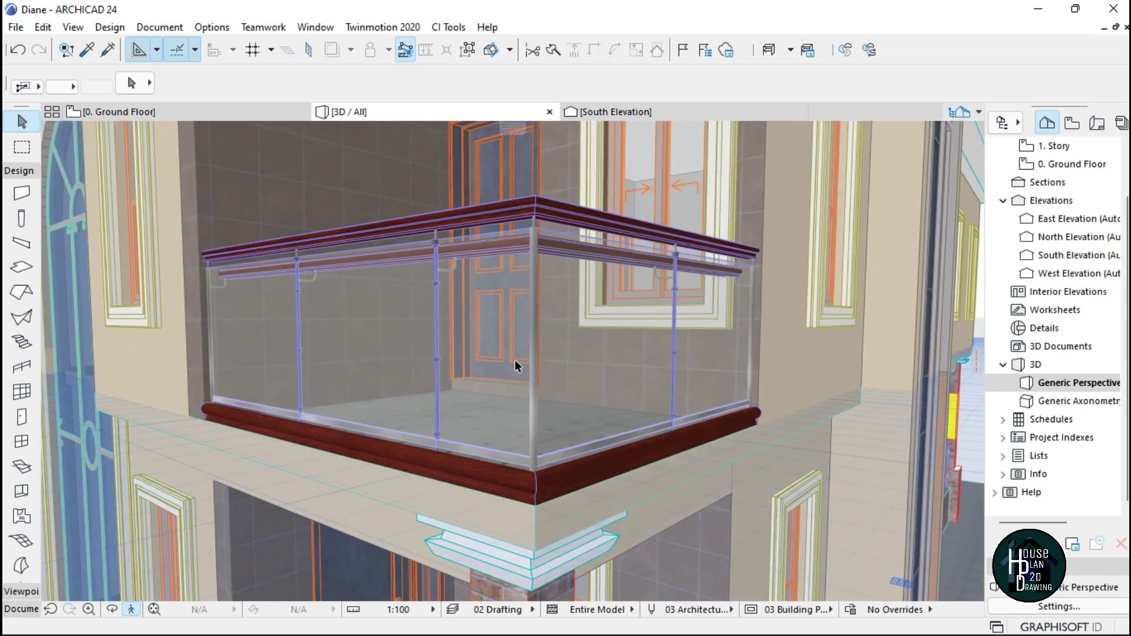
pyautogui.click(525, 330)
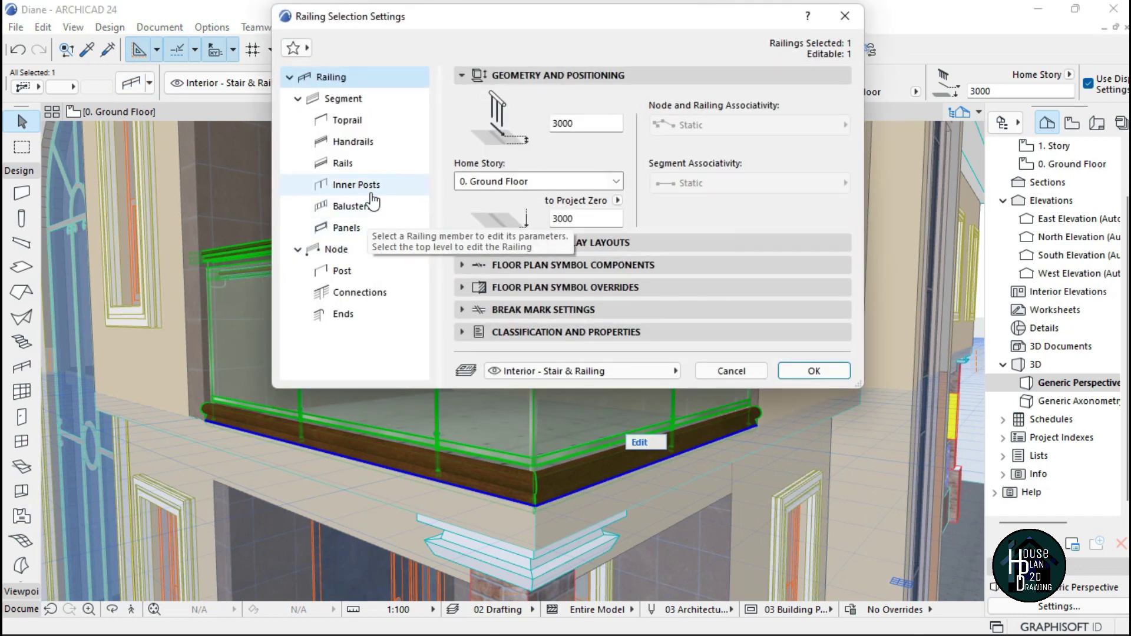
pyautogui.click(369, 189)
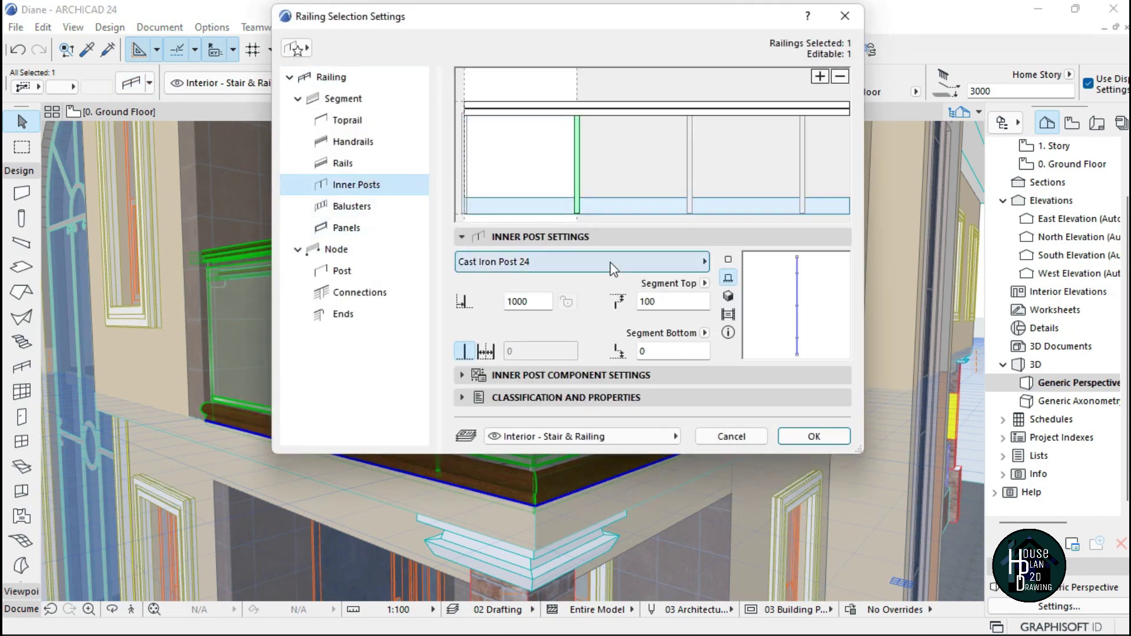
pyautogui.click(613, 261)
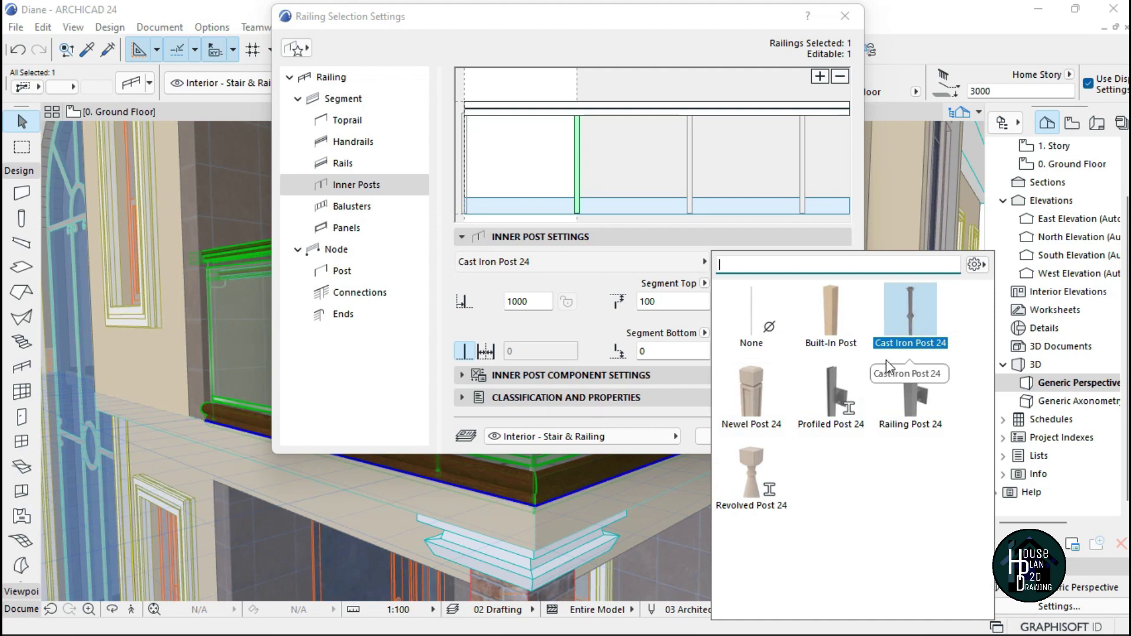
pyautogui.click(922, 319)
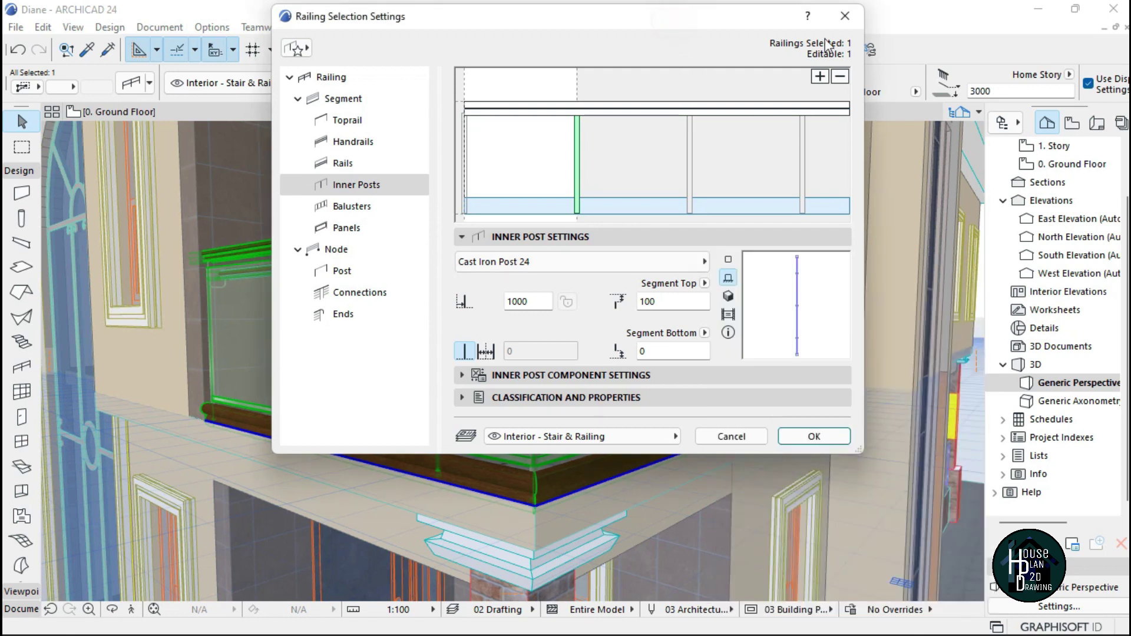
pyautogui.click(803, 437)
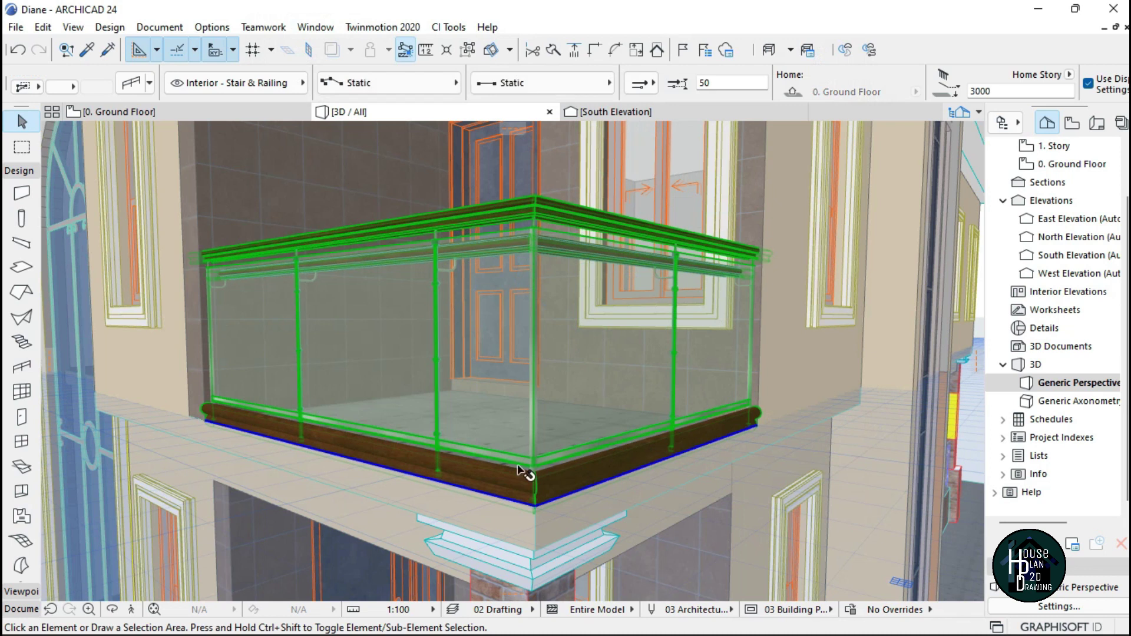
pyautogui.press('Escape')
# - Examine where the balcony railing's posts and bottom rail meet the floor from inside the balcony, and its overall look from outside
pyautogui.click(132, 612)
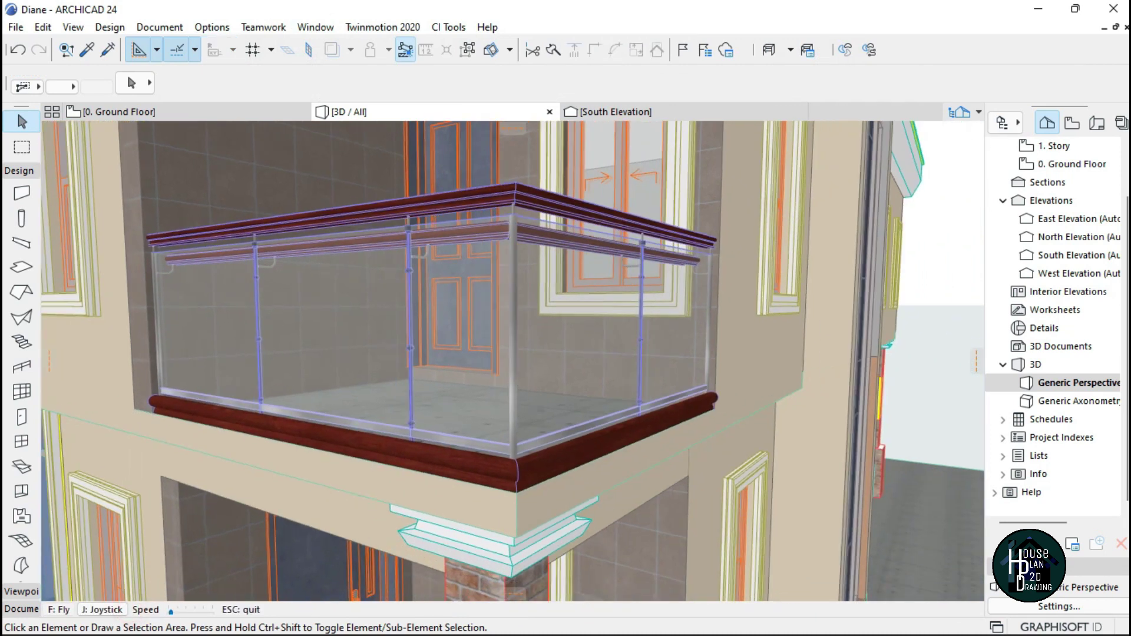
pyautogui.press('Left')
pyautogui.press('Up')
pyautogui.press('Up')
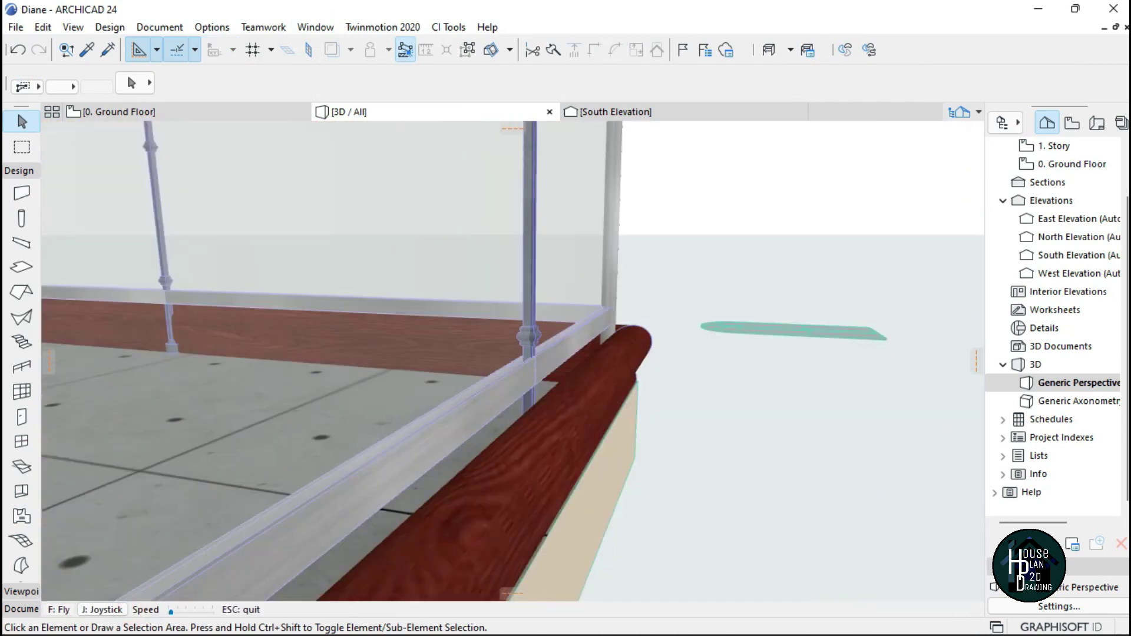
pyautogui.press('Escape')
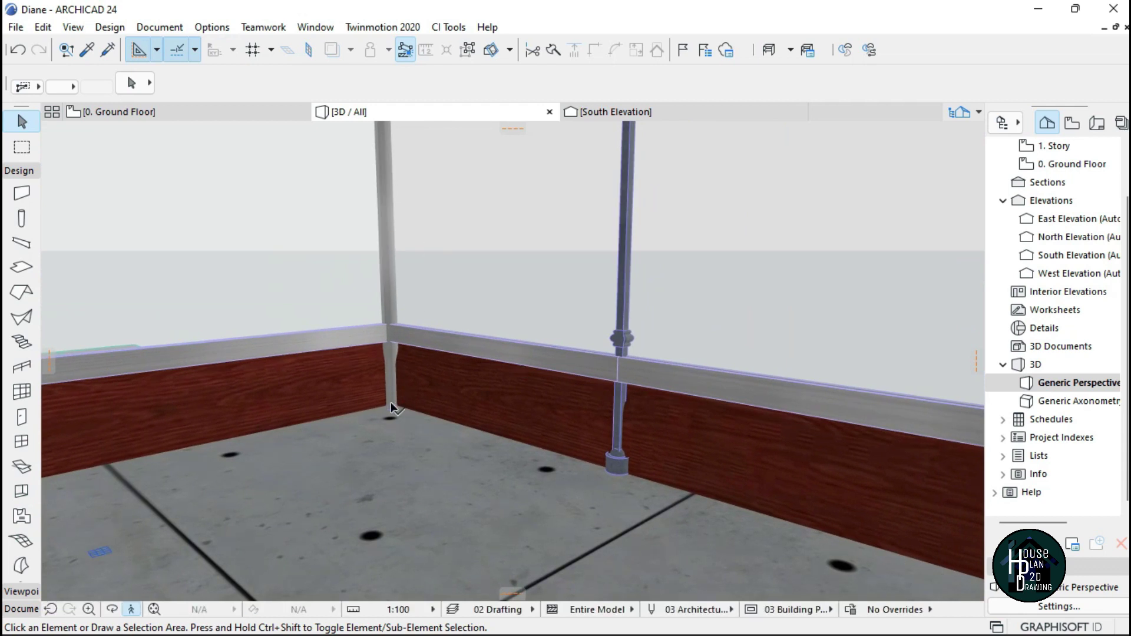
pyautogui.click(131, 608)
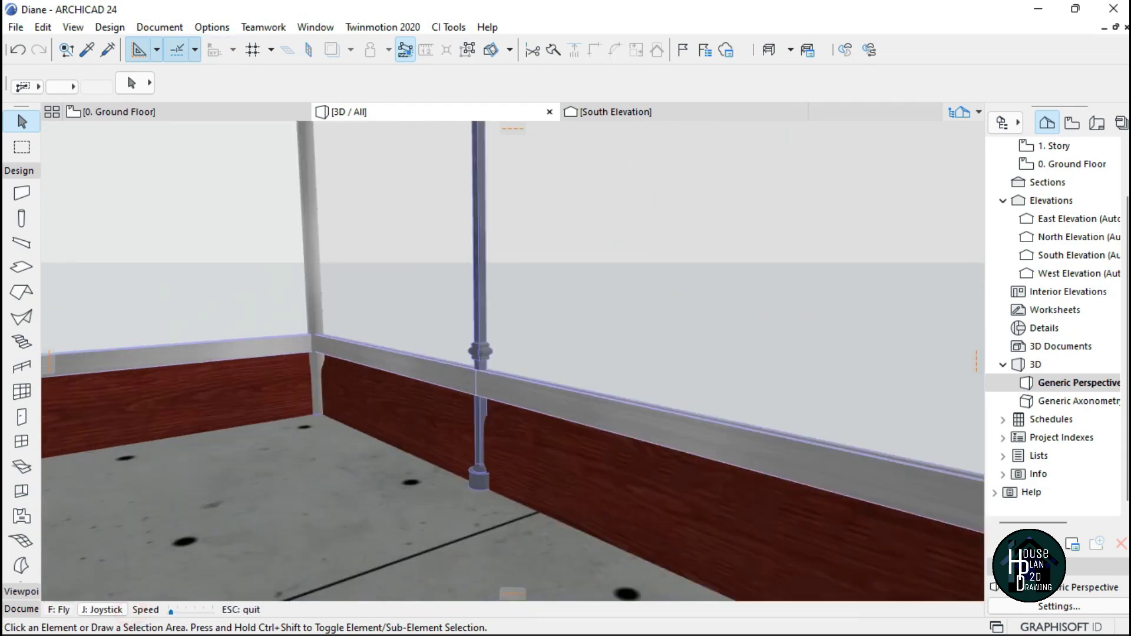
pyautogui.press('Down')
pyautogui.press('Down')
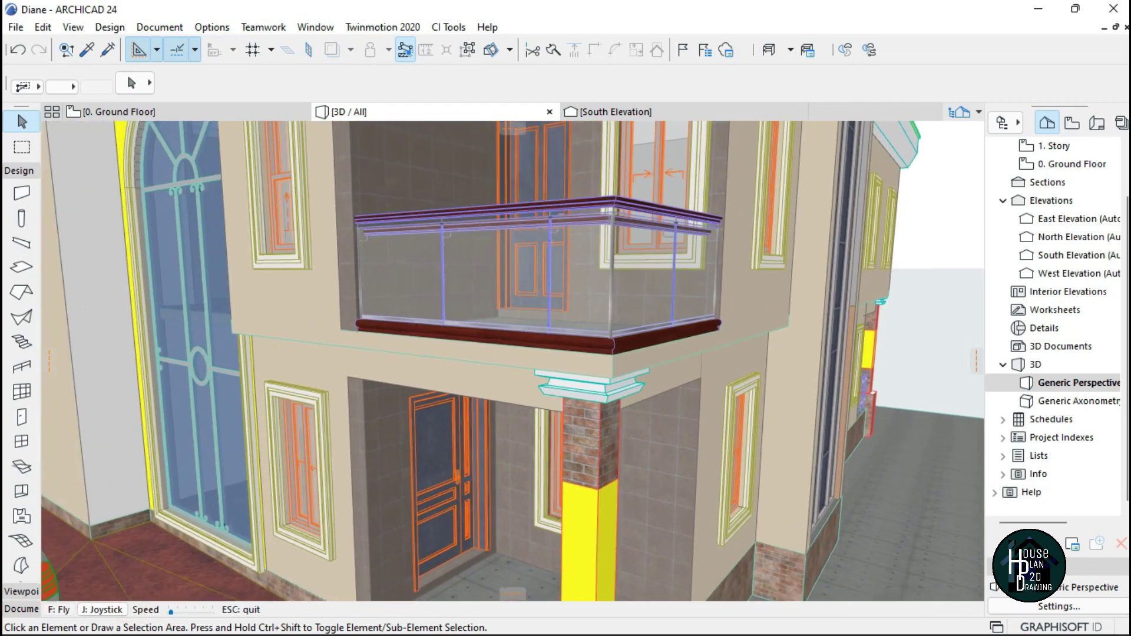
pyautogui.press('Escape')
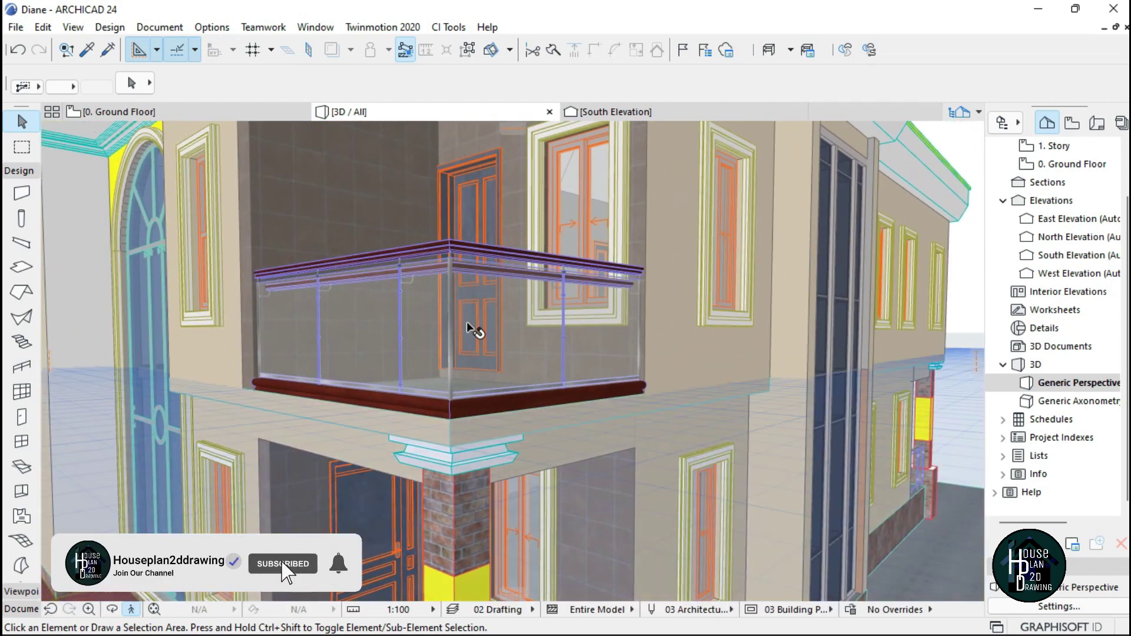
# - Open the selection settings of the house's balcony railing and show the end settings of its nodes
pyautogui.click(472, 328)
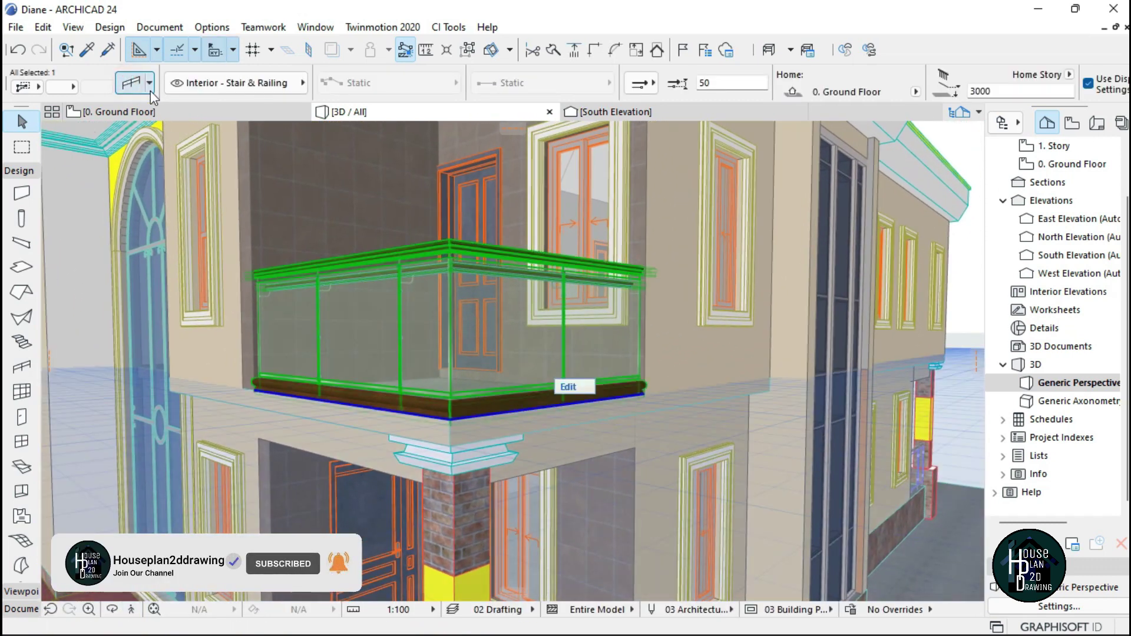
pyautogui.doubleClick(411, 306)
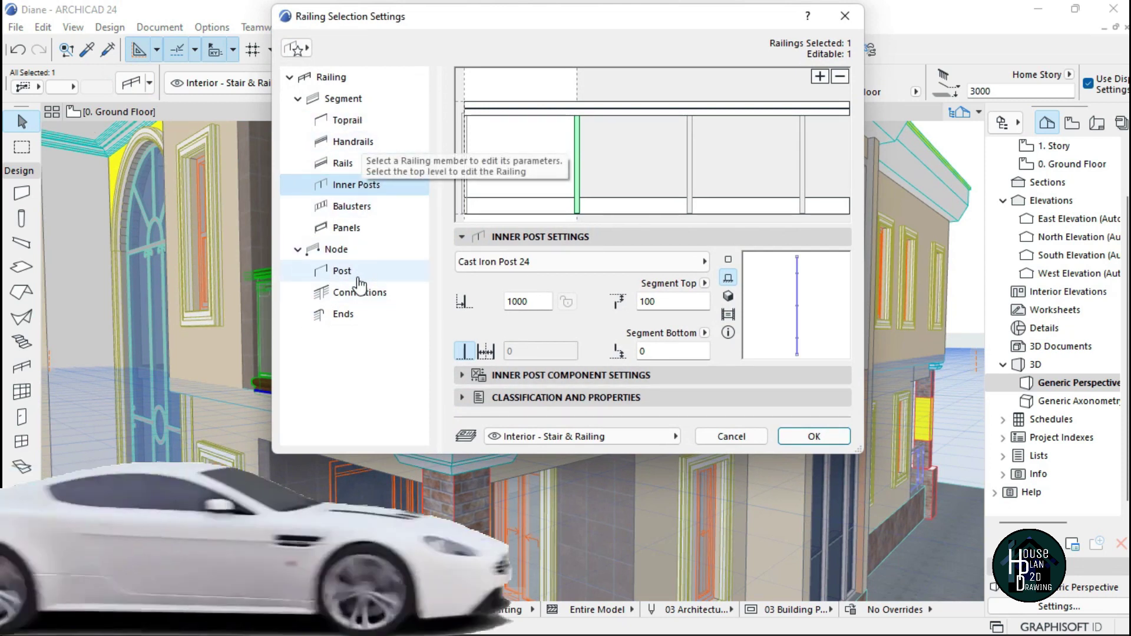
pyautogui.click(363, 317)
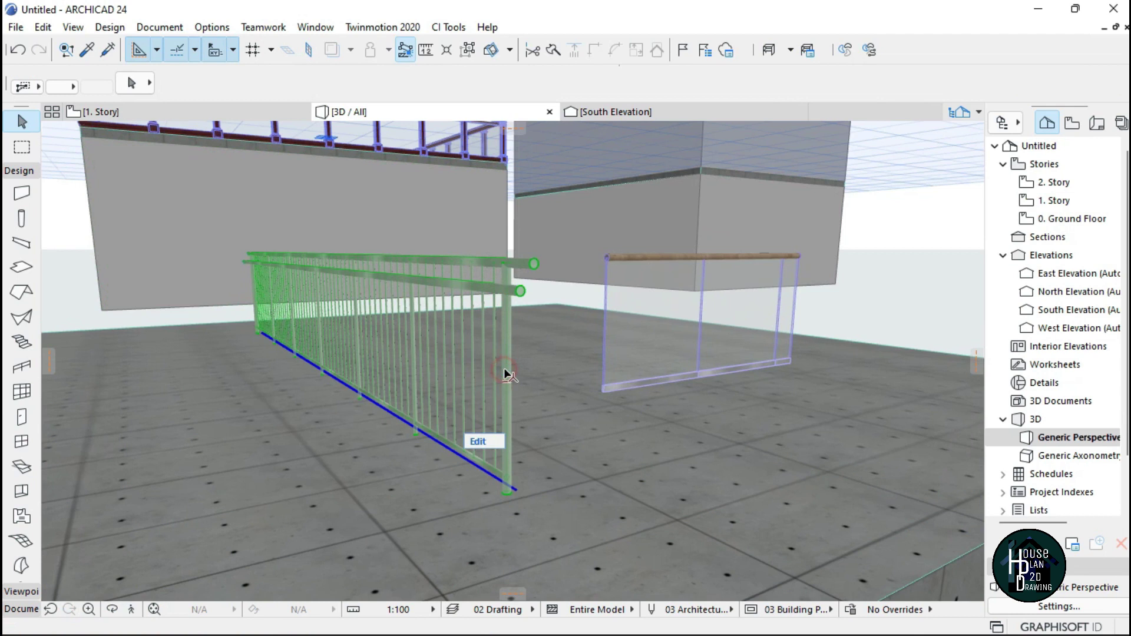
# - Change the toprail end of the metal baluster railing on the ground slab to the curved shape that returns toward the post
pyautogui.click(505, 374)
pyautogui.click(128, 85)
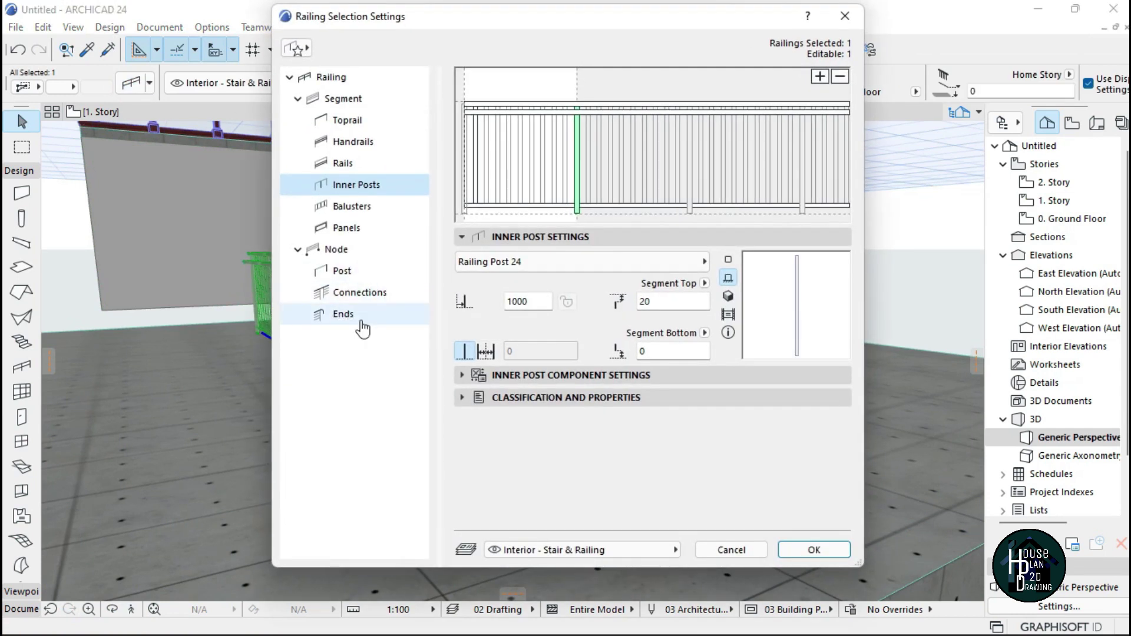
pyautogui.click(360, 321)
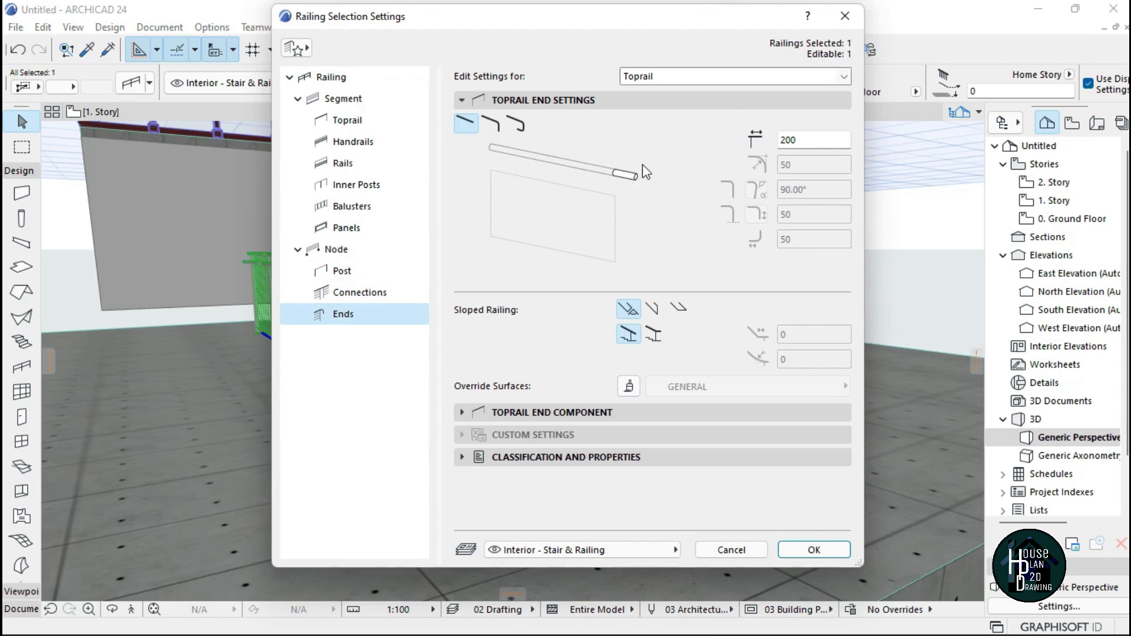
pyautogui.click(494, 123)
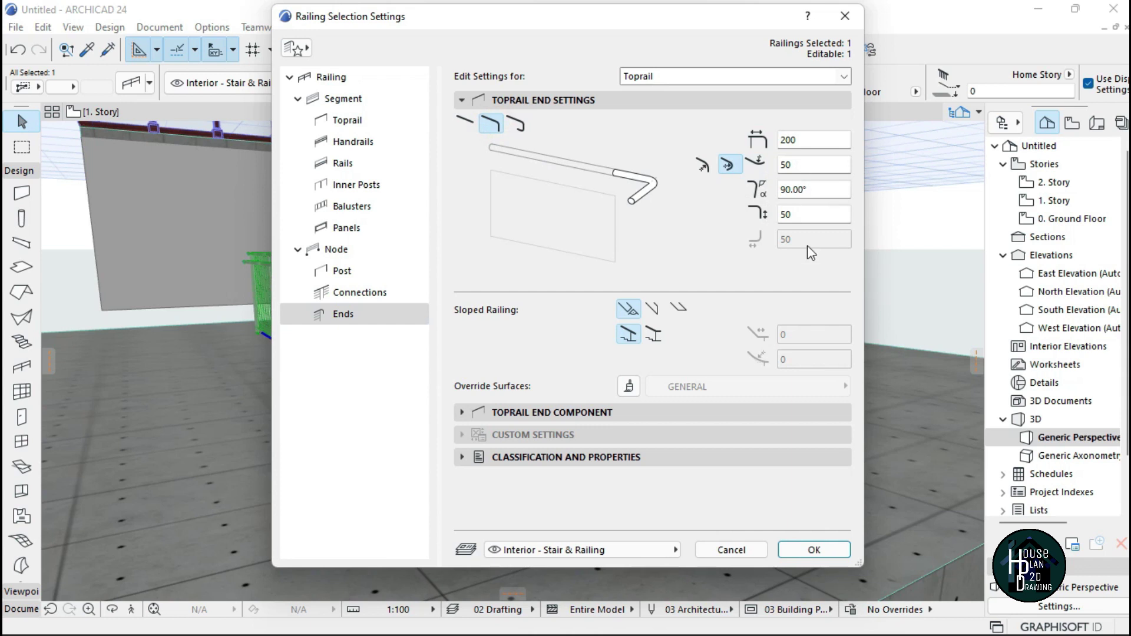
pyautogui.click(517, 124)
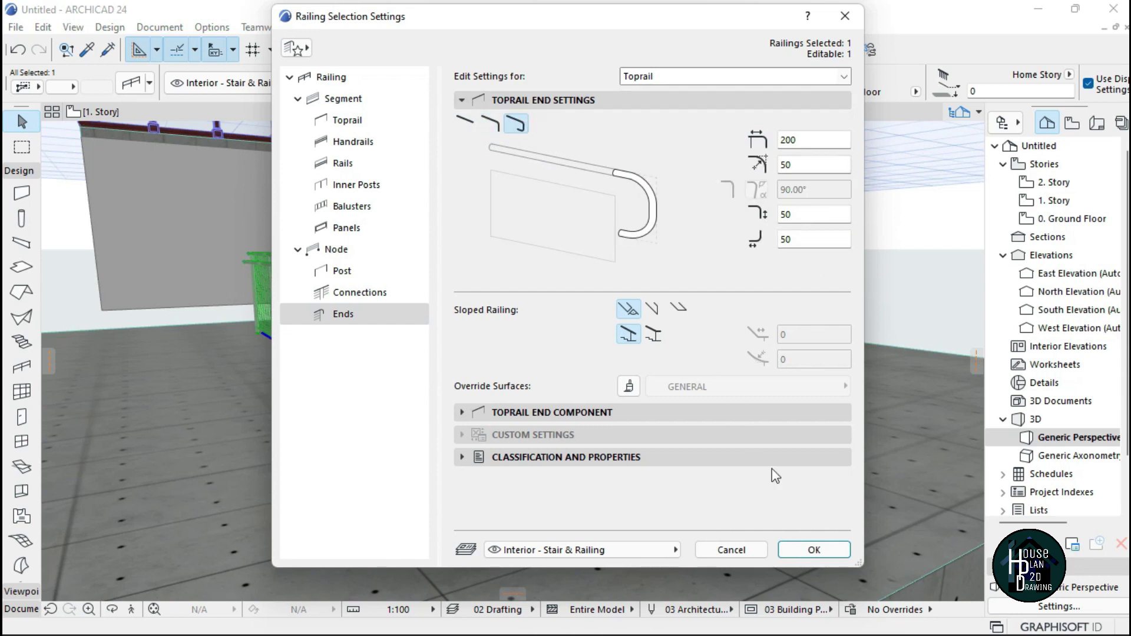
pyautogui.click(814, 550)
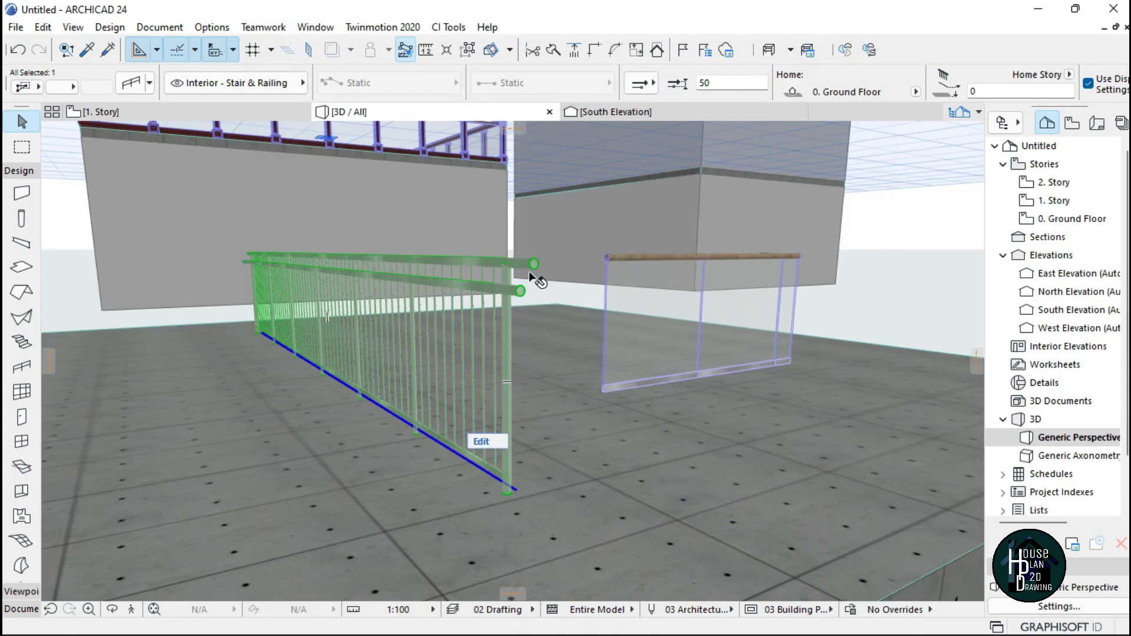
pyautogui.click(133, 611)
pyautogui.press('Left')
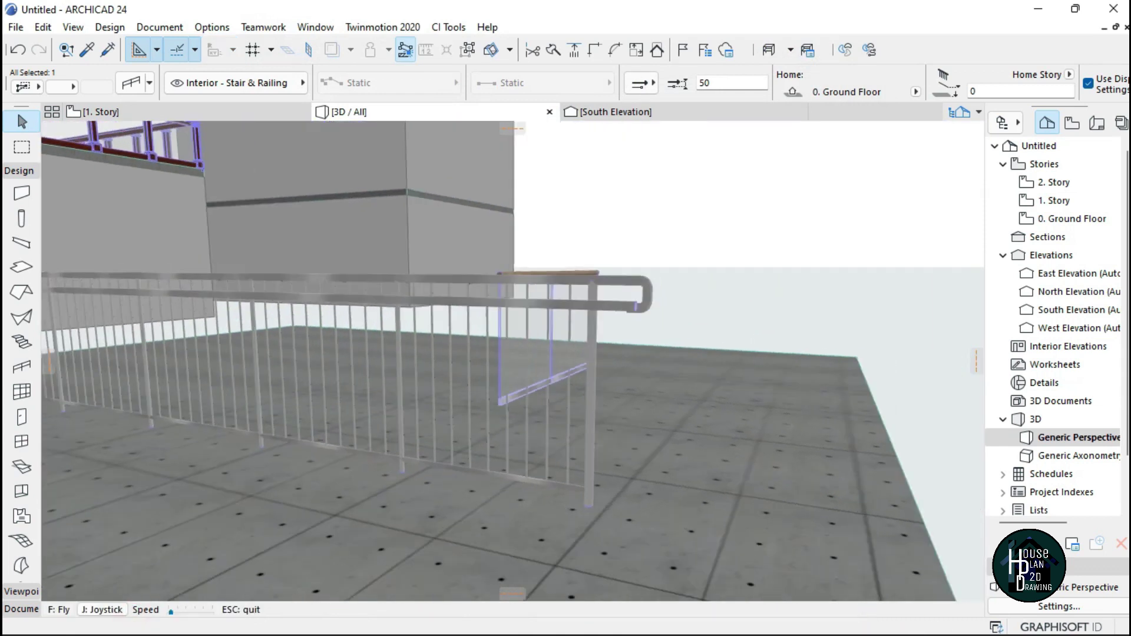
pyautogui.press('Up')
pyautogui.press('Escape')
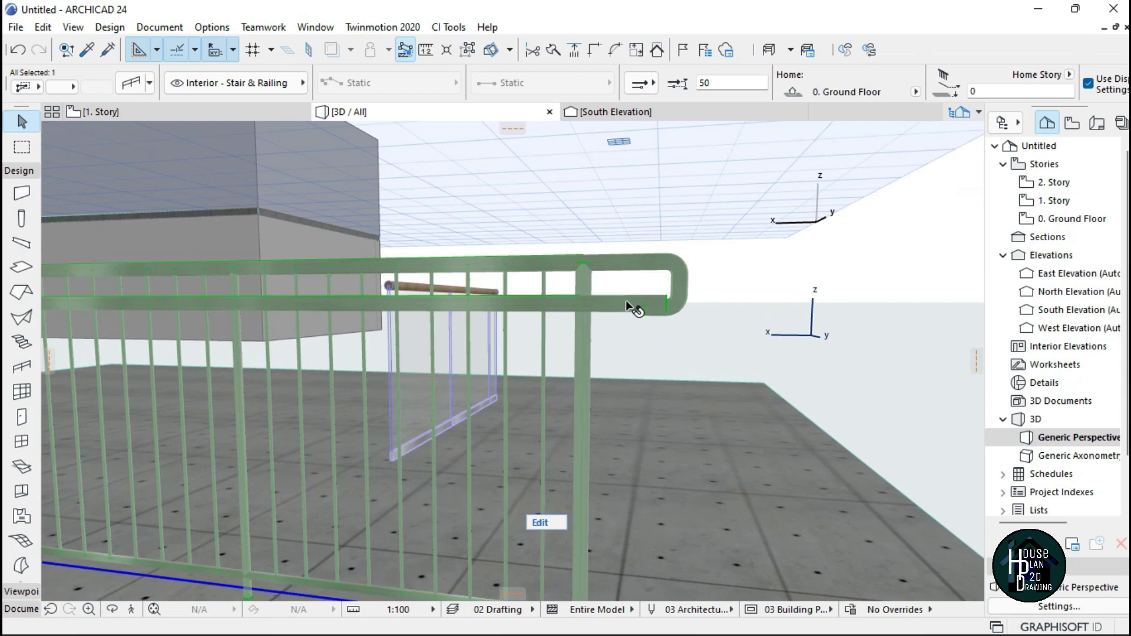
# - Open the selection settings of the metal baluster railing on the ground slab and show the end settings for Handrail 1
pyautogui.click(134, 610)
pyautogui.press('Down')
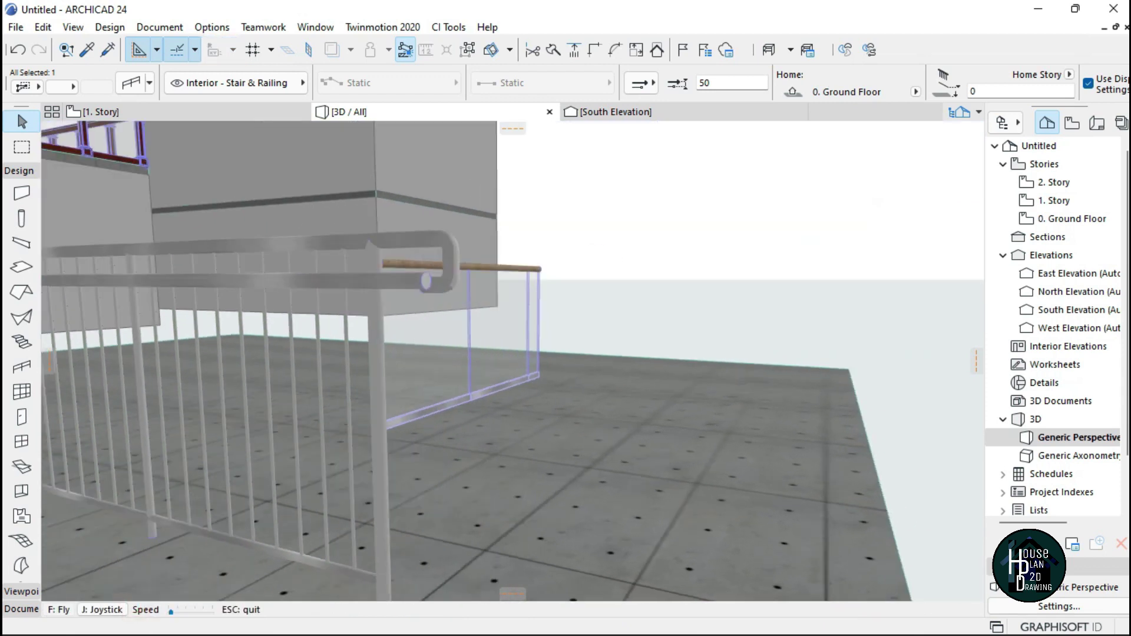
pyautogui.press('Right')
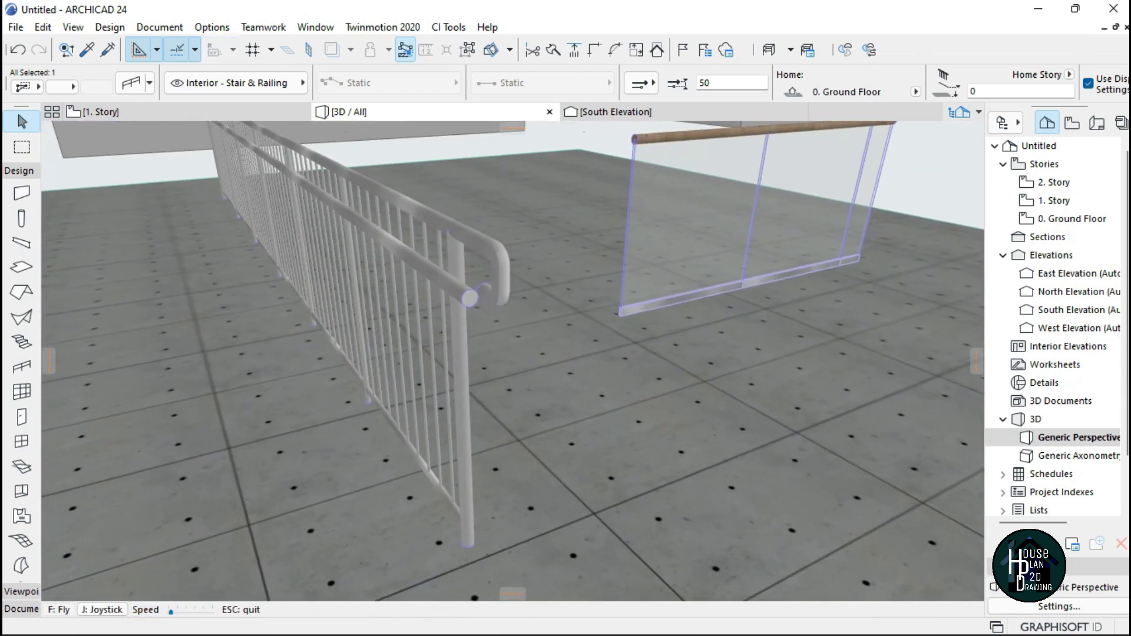
pyautogui.press('Escape')
pyautogui.click(454, 258)
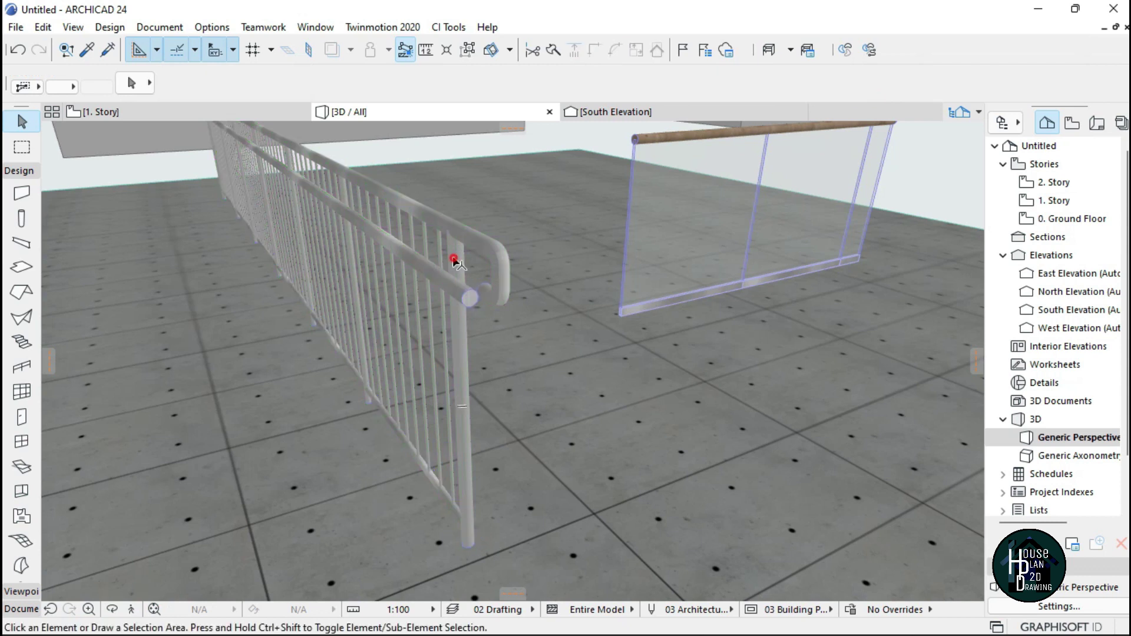
pyautogui.click(134, 84)
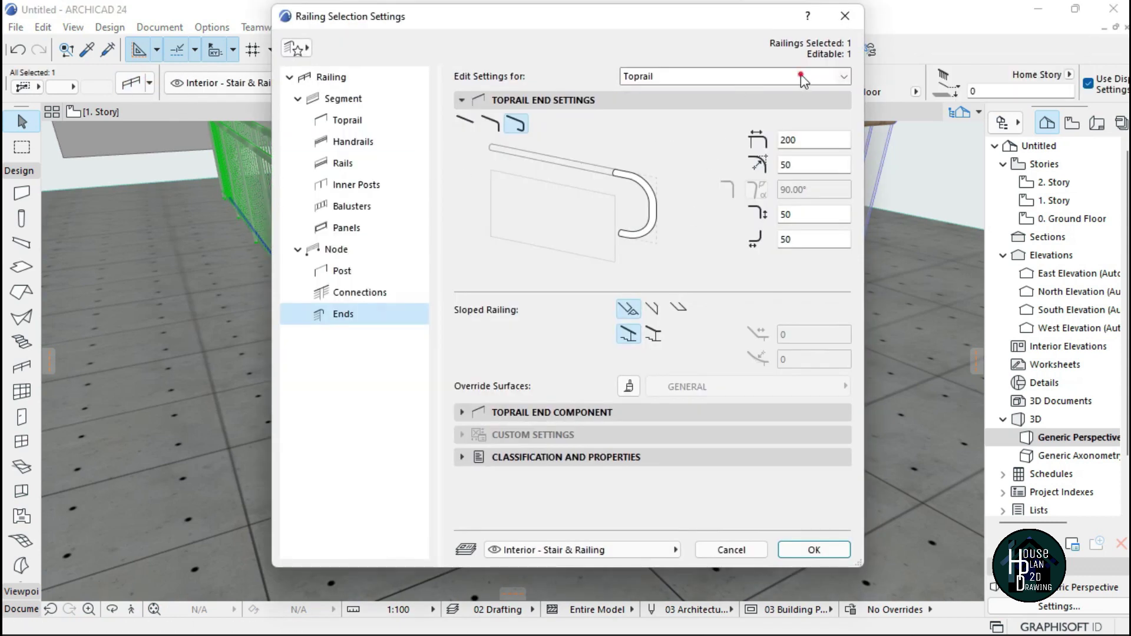
pyautogui.click(803, 79)
pyautogui.click(757, 108)
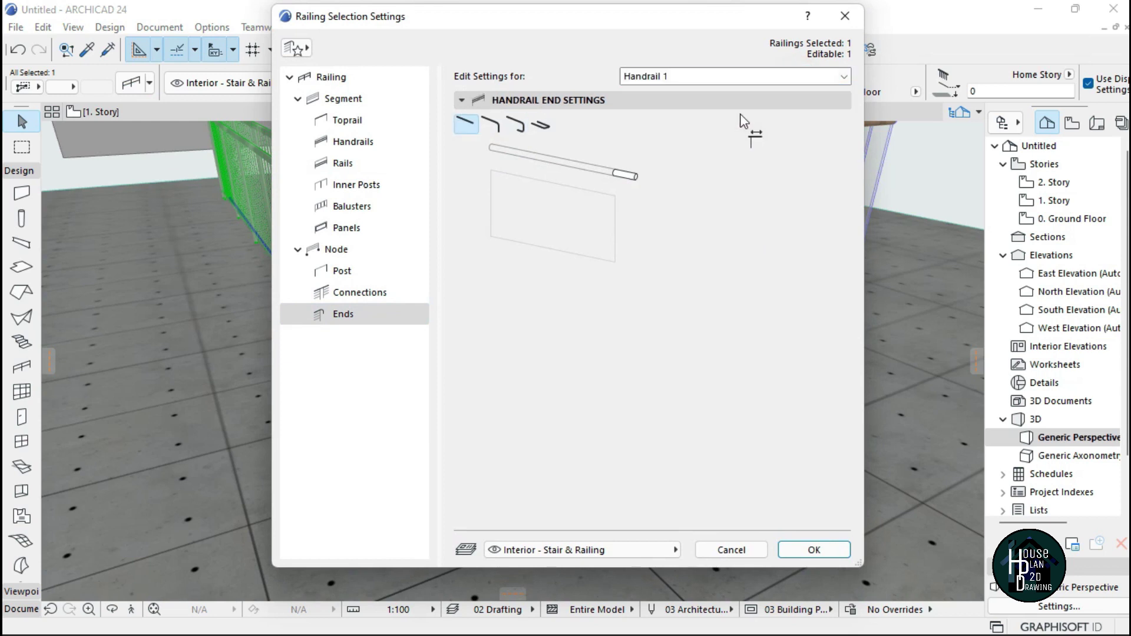
# - Give Handrail 1 the single-bend end shape, with a first extension of 100 and a second extension of 0, and apply the settings
pyautogui.click(541, 126)
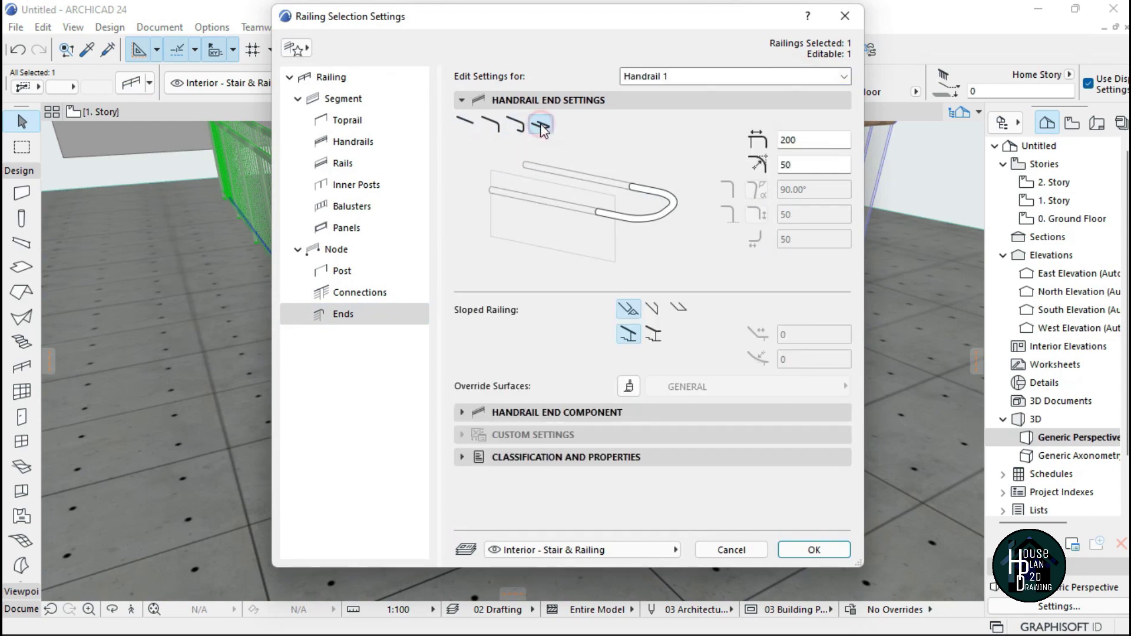
pyautogui.click(501, 126)
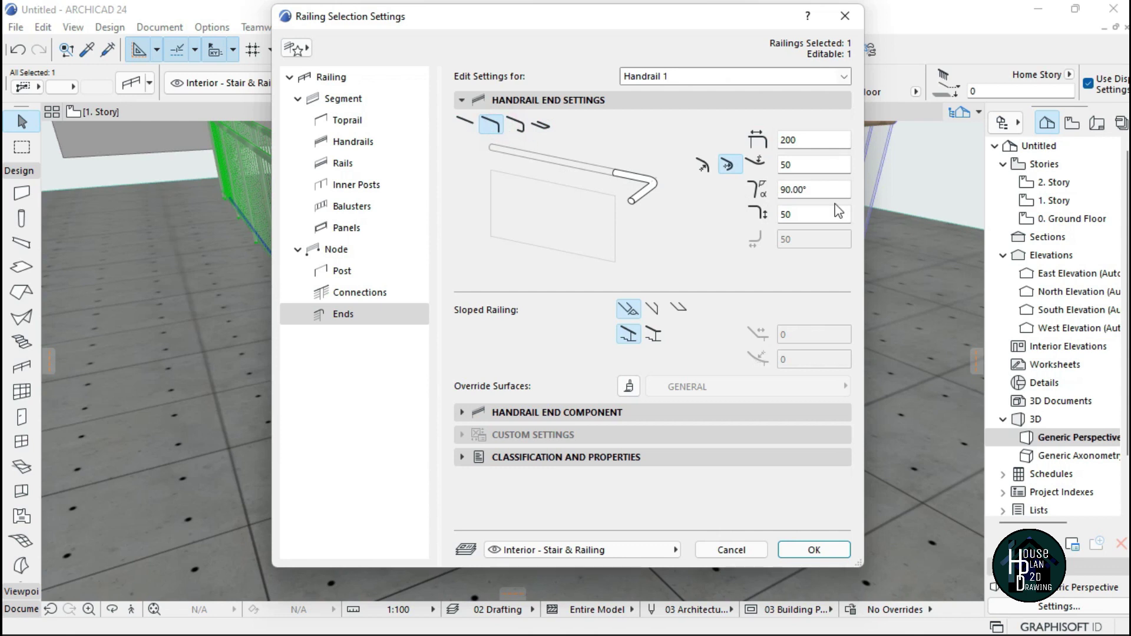
pyautogui.click(469, 126)
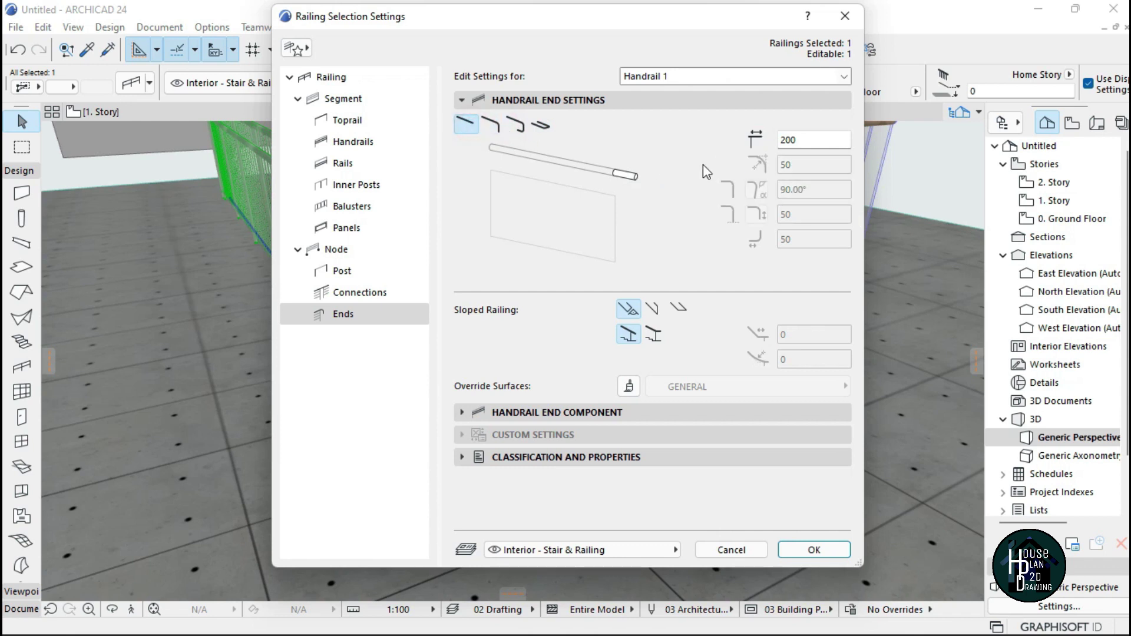
pyautogui.click(494, 125)
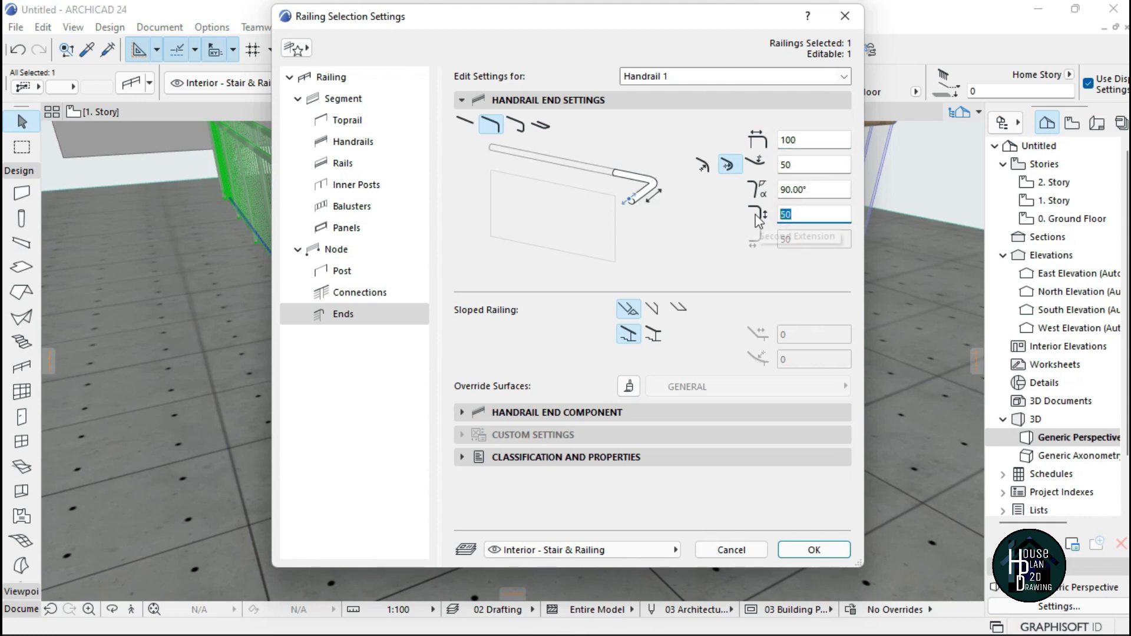
pyautogui.write('0')
pyautogui.click(813, 550)
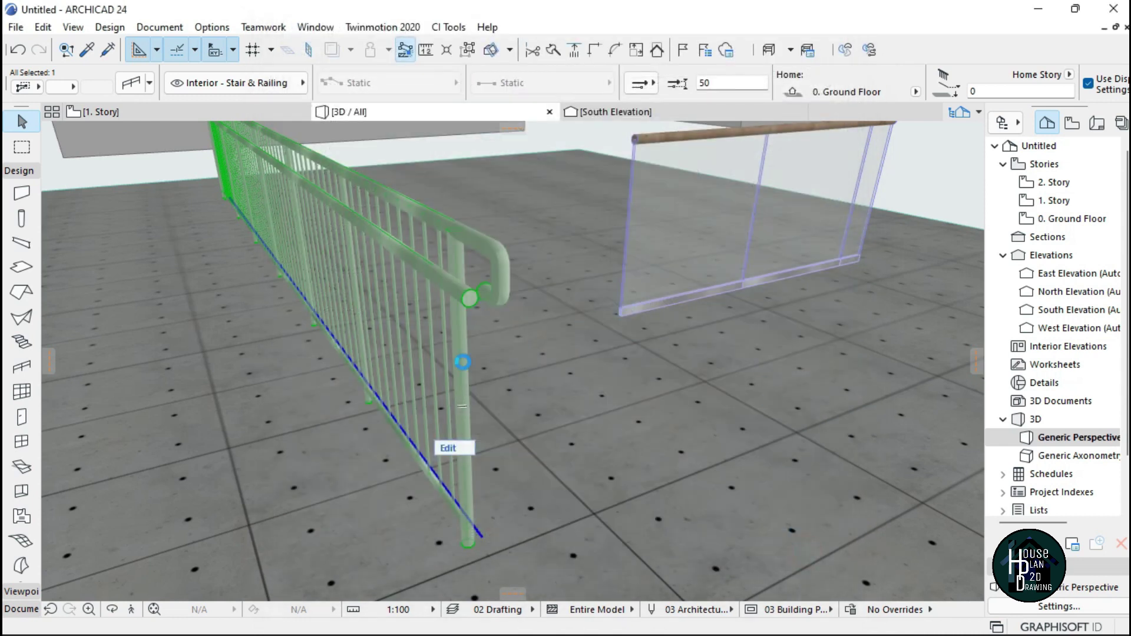
pyautogui.press('Escape')
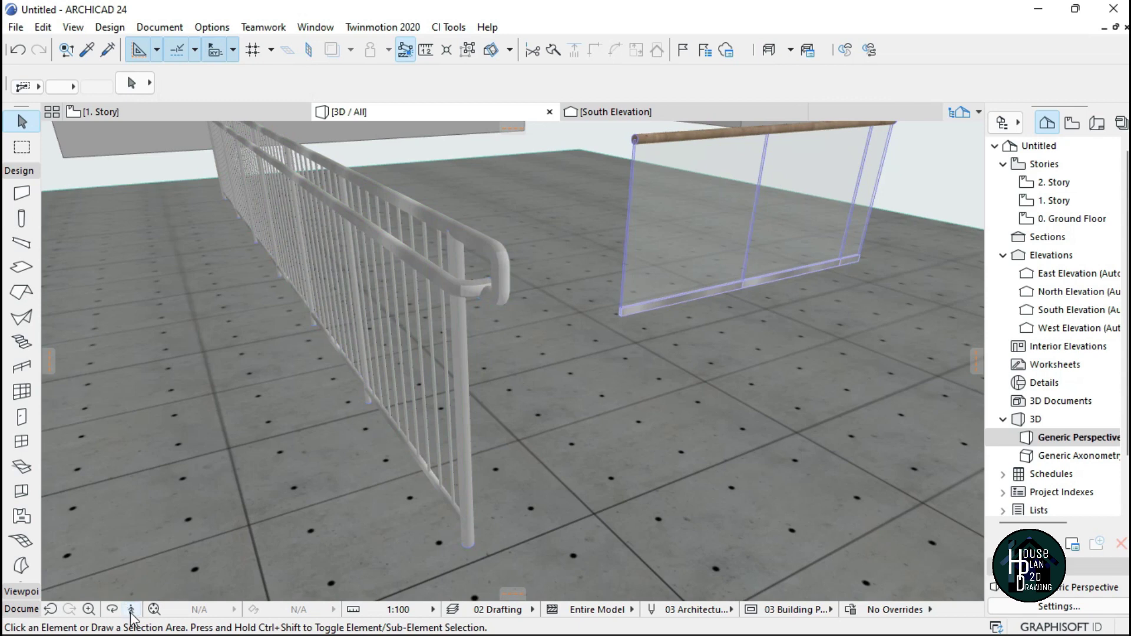
# - Examine the toprail and handrail ends of the metal baluster railing from several sides, and the house's corner balcony railing from outside
pyautogui.click(131, 610)
pyautogui.press('Right')
pyautogui.press('Left')
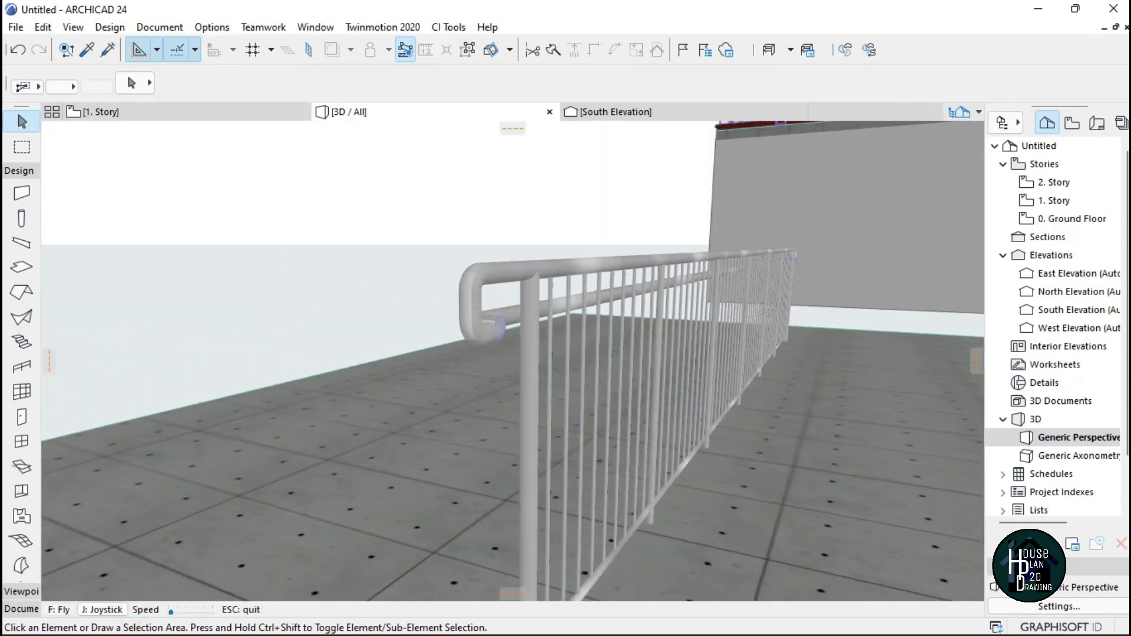
pyautogui.press('Down')
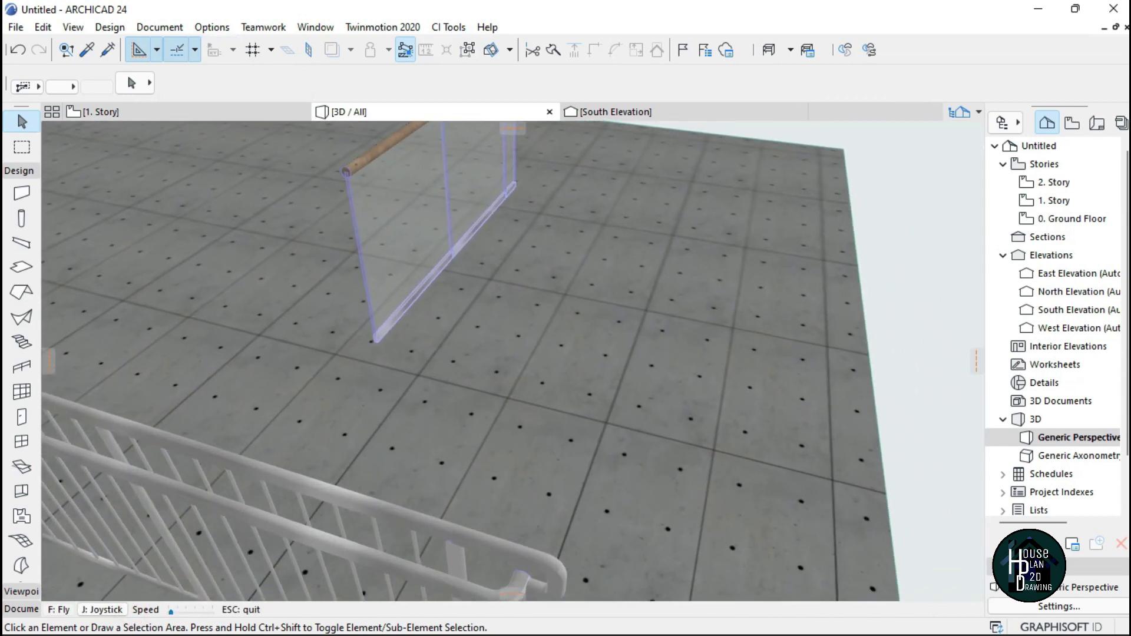
pyautogui.press('Up')
pyautogui.press('Down')
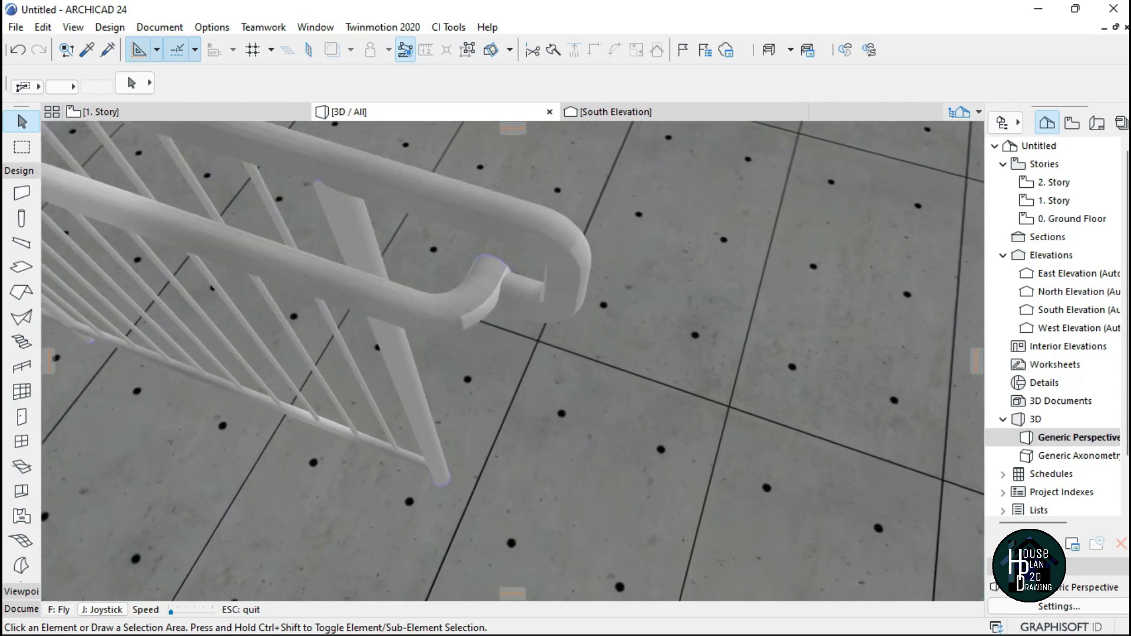
pyautogui.press('Up')
pyautogui.press('Down')
pyautogui.press('Down')
pyautogui.press('Down')
pyautogui.press('Down')
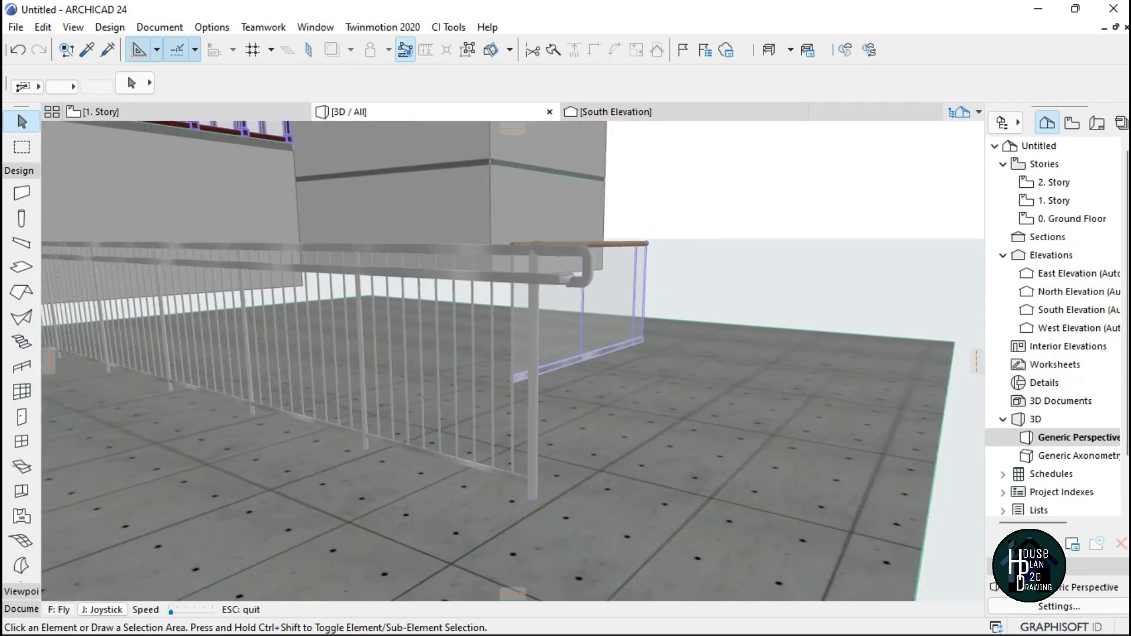
pyautogui.press('Left')
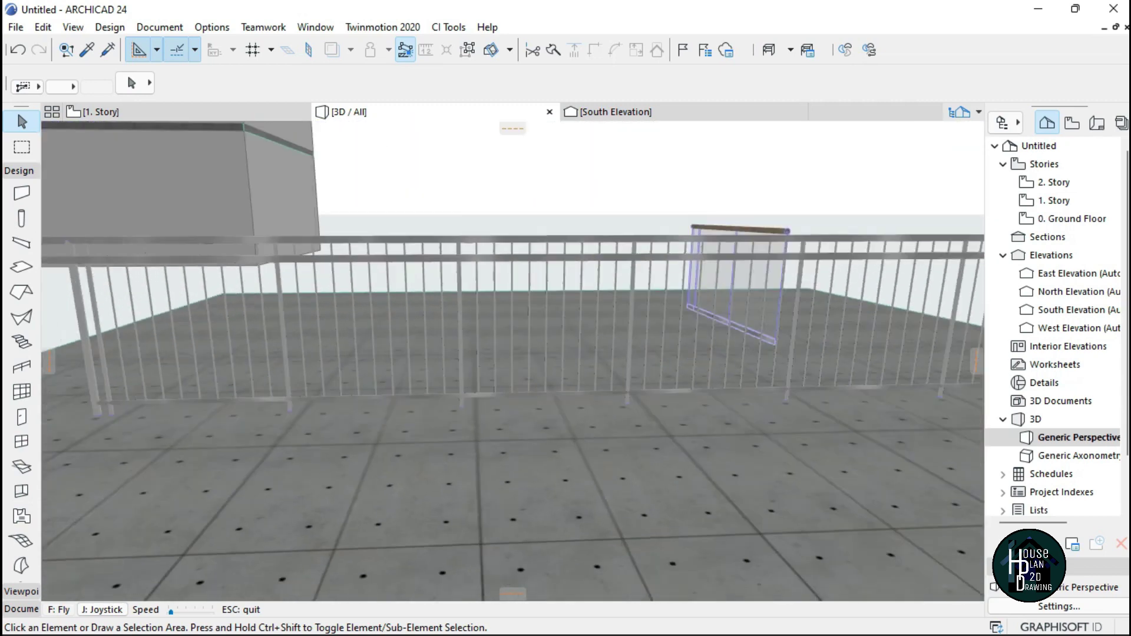
pyautogui.press('Up')
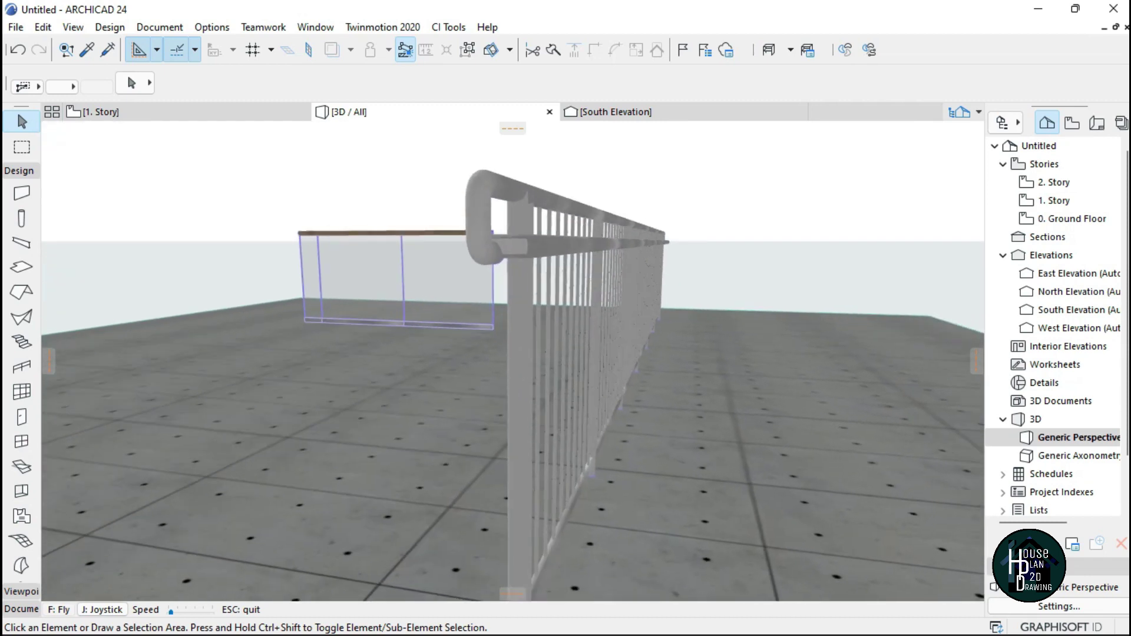
pyautogui.press('Left')
pyautogui.press('Up')
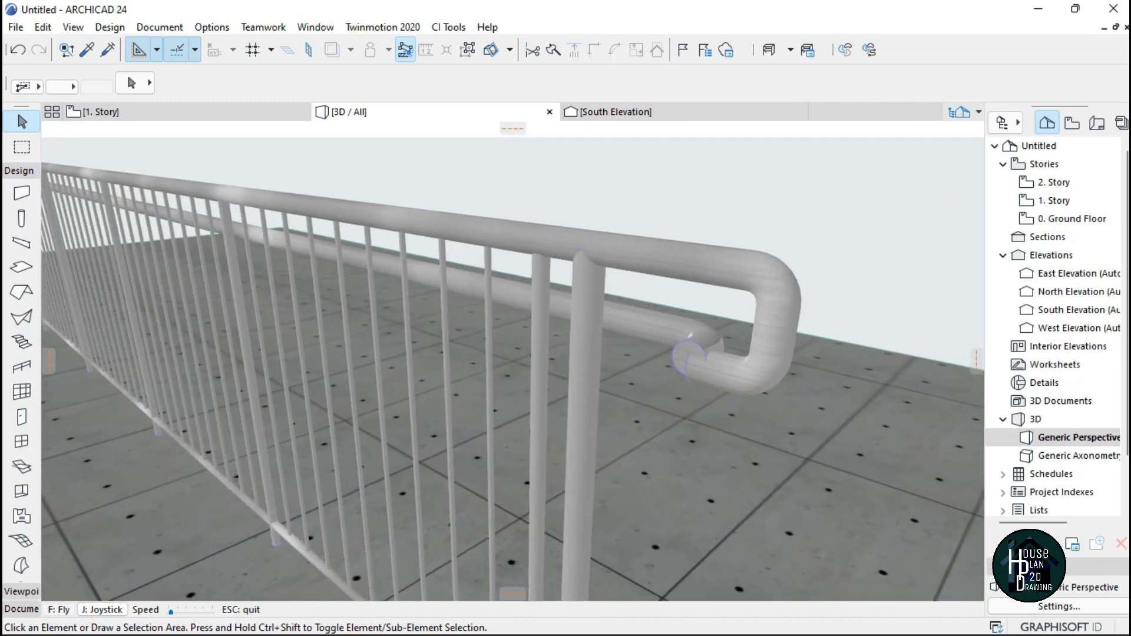
pyautogui.press('Right')
pyautogui.press('Down')
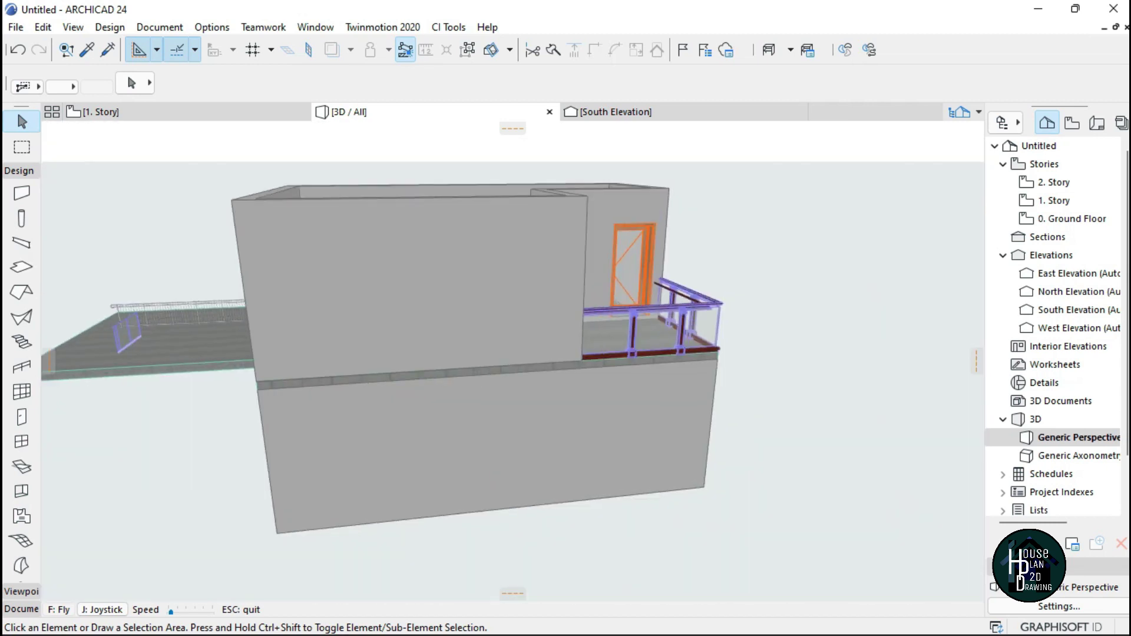
pyautogui.press('Right')
pyautogui.press('Escape')
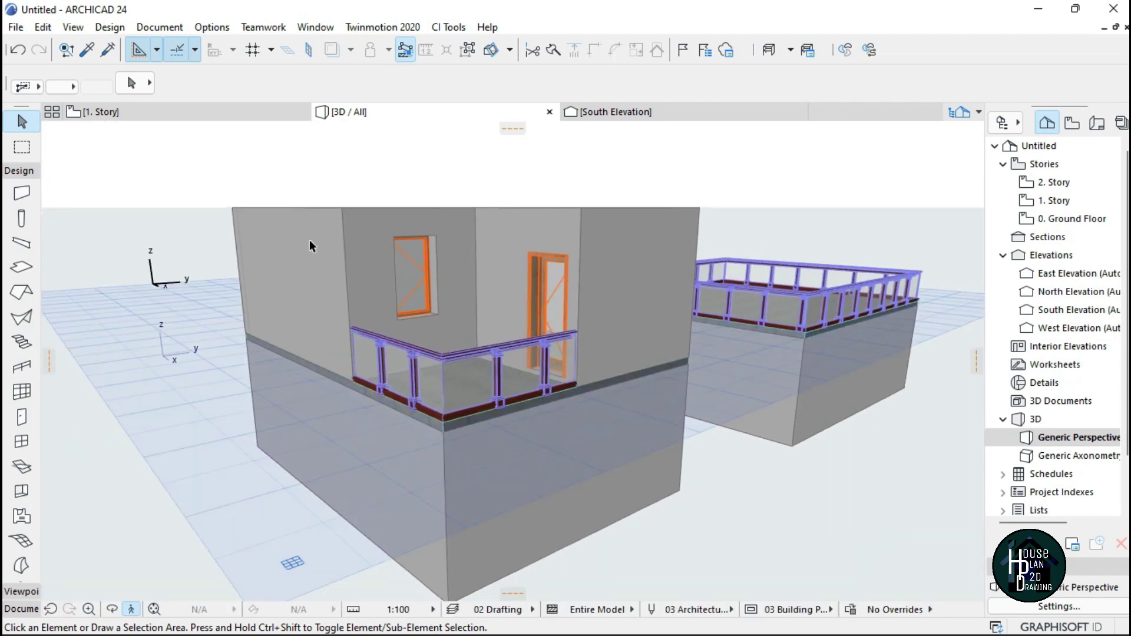
# - Delete the corner balcony railing of the house on the 1. Story floor plan
pyautogui.click(162, 115)
pyautogui.scroll(-2, 566, 366)
pyautogui.scroll(4, 654, 401)
pyautogui.click(662, 401)
pyautogui.rightClick(732, 282)
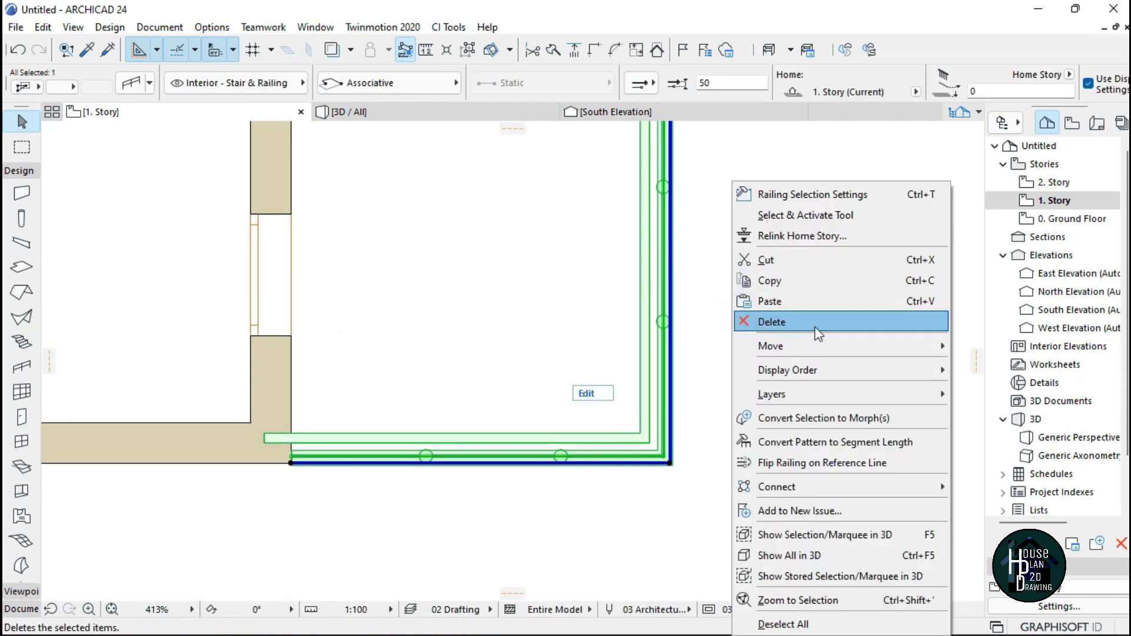
pyautogui.click(815, 327)
pyautogui.scroll(-2, 579, 364)
pyautogui.scroll(-2, 578, 363)
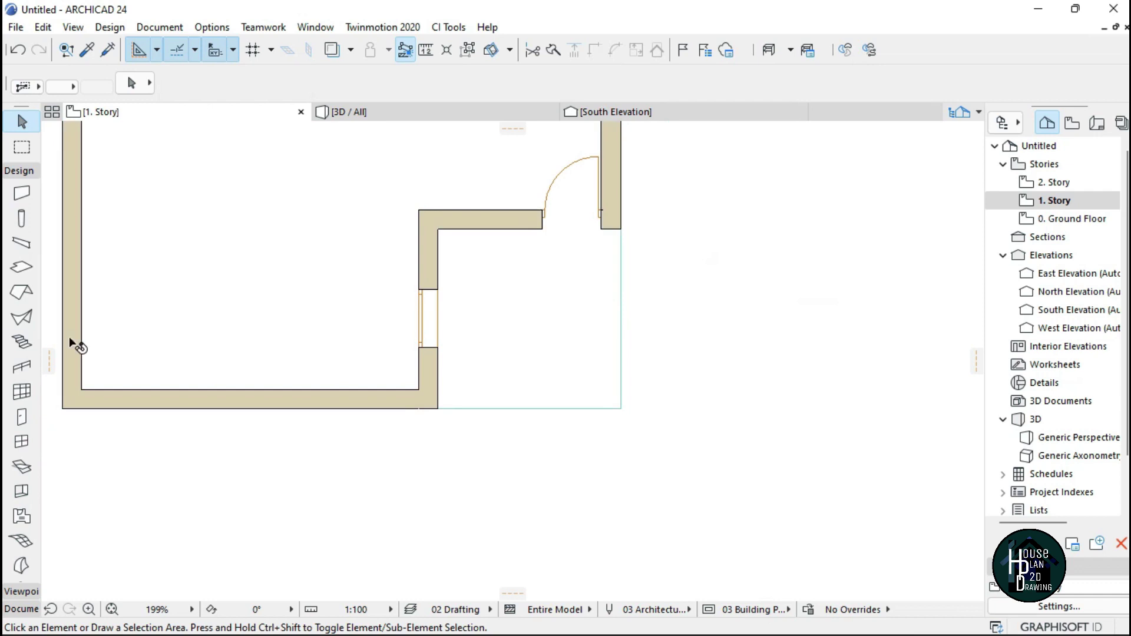
# - Draw an L-shaped railing along the balcony slab's two open edges, between the wall corners, with its offset toward the inside of the balcony
pyautogui.click(18, 370)
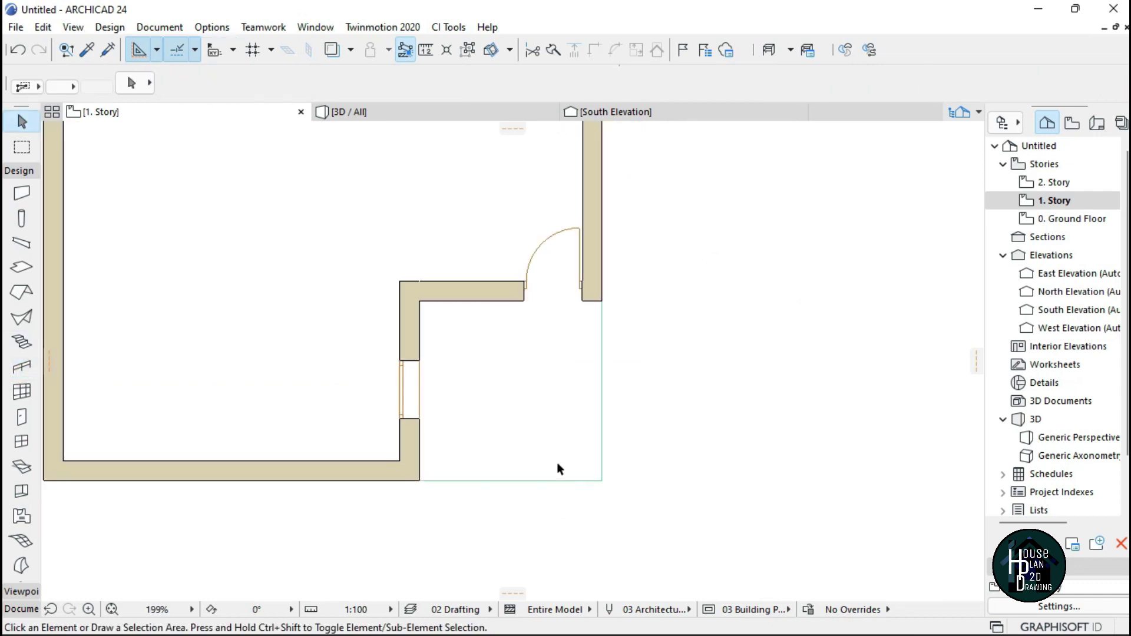
pyautogui.click(22, 368)
pyautogui.scroll(2, 471, 492)
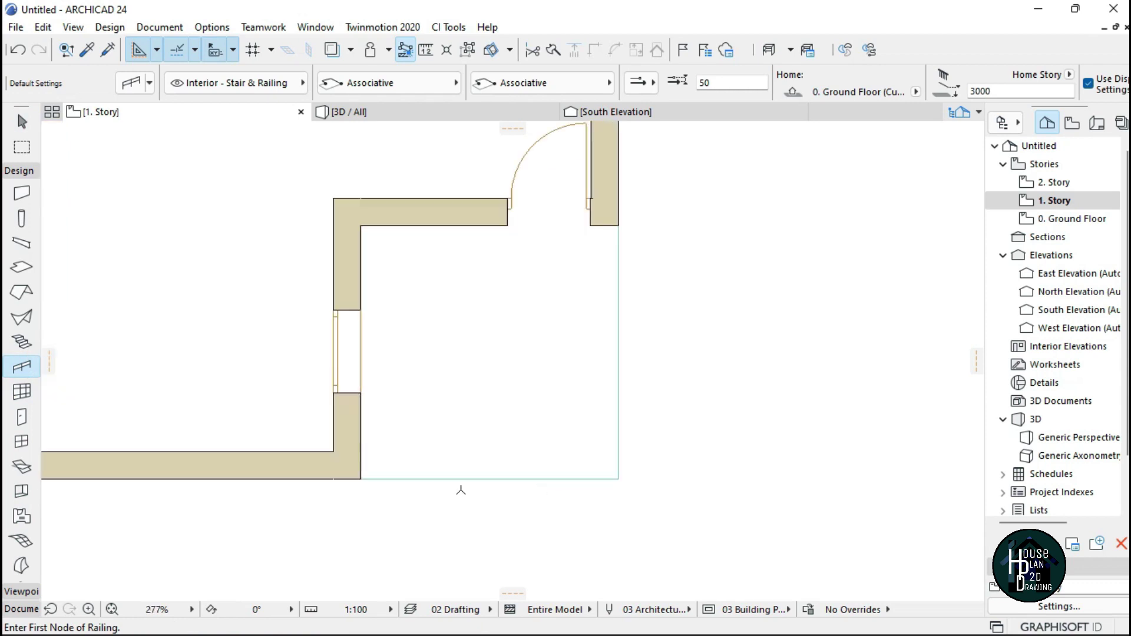
pyautogui.click(356, 476)
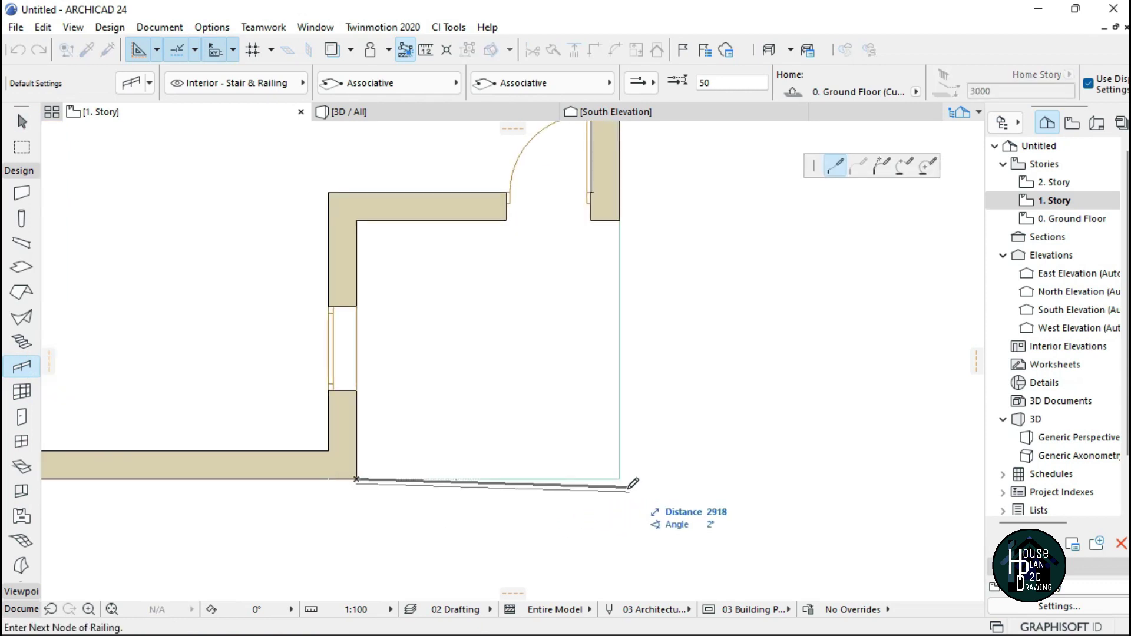
pyautogui.scroll(3, 630, 483)
pyautogui.scroll(-3, 734, 429)
pyautogui.scroll(1, 648, 467)
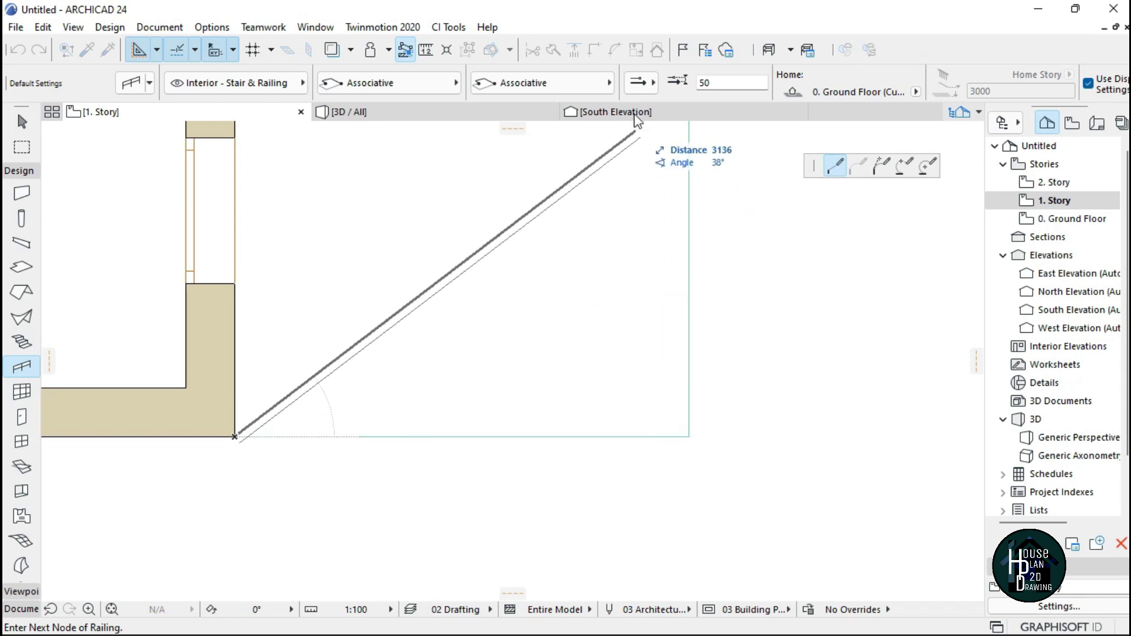
pyautogui.click(640, 86)
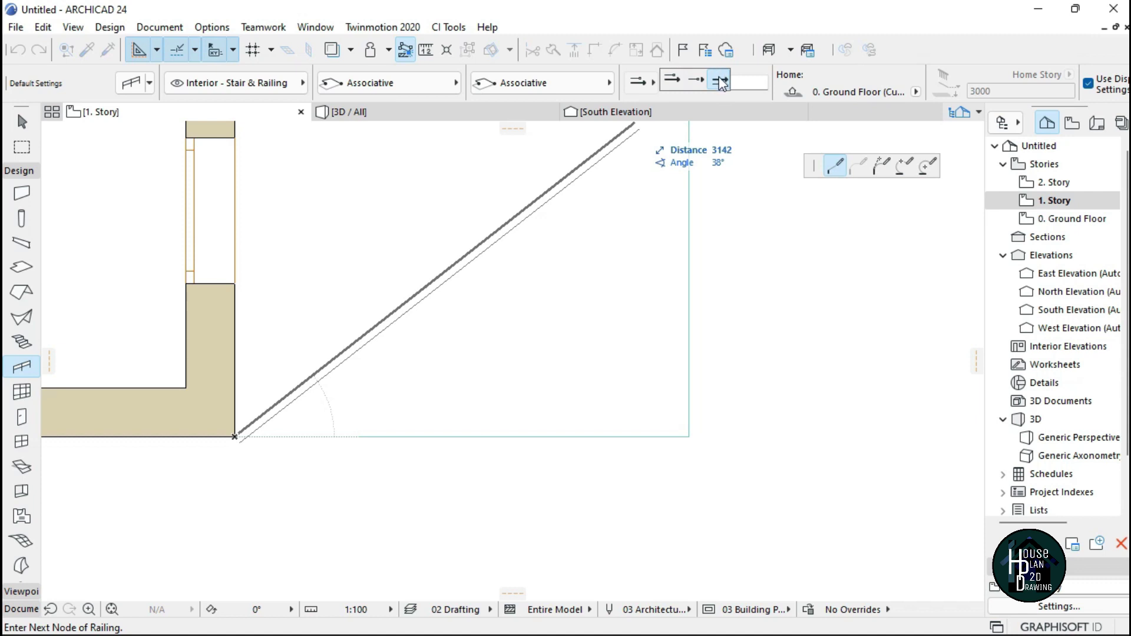
pyautogui.click(688, 435)
pyautogui.scroll(-2, 688, 434)
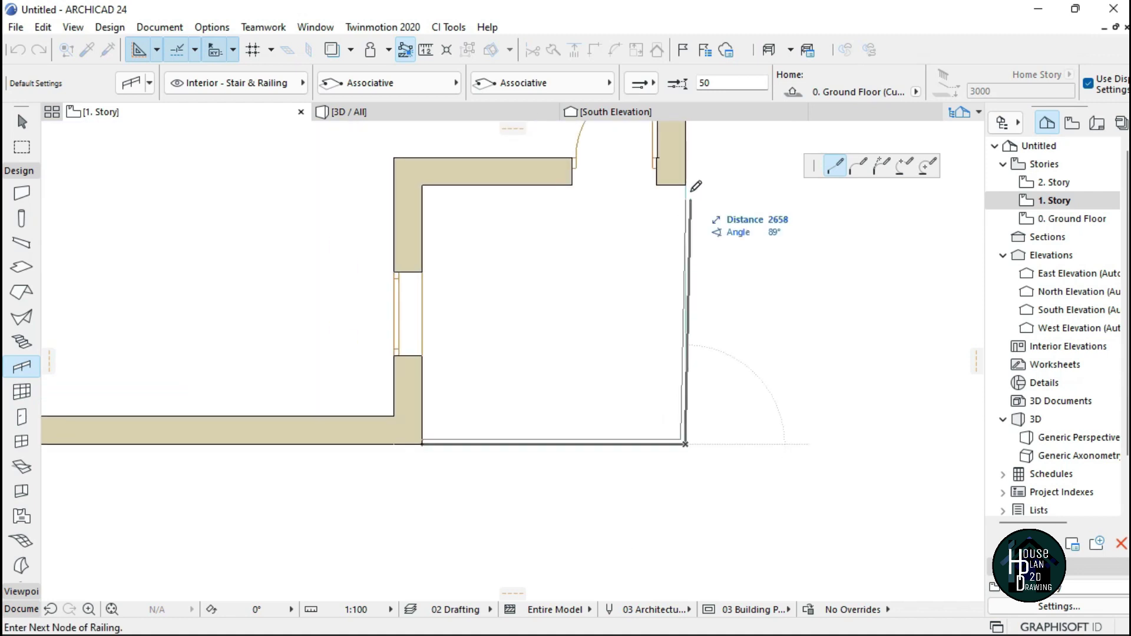
pyautogui.click(686, 185)
pyautogui.click(685, 186)
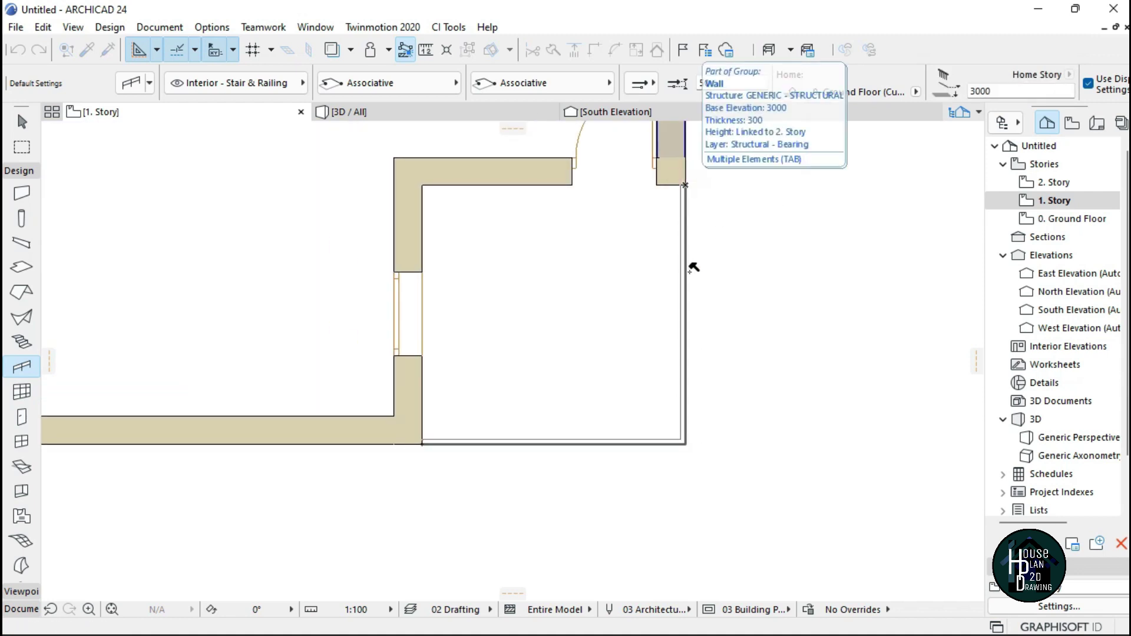
# - Place a straight stair in 3D on the empty ground beside the slab, with 20 risers, riser height 150, going 300 and height 3000
pyautogui.click(360, 112)
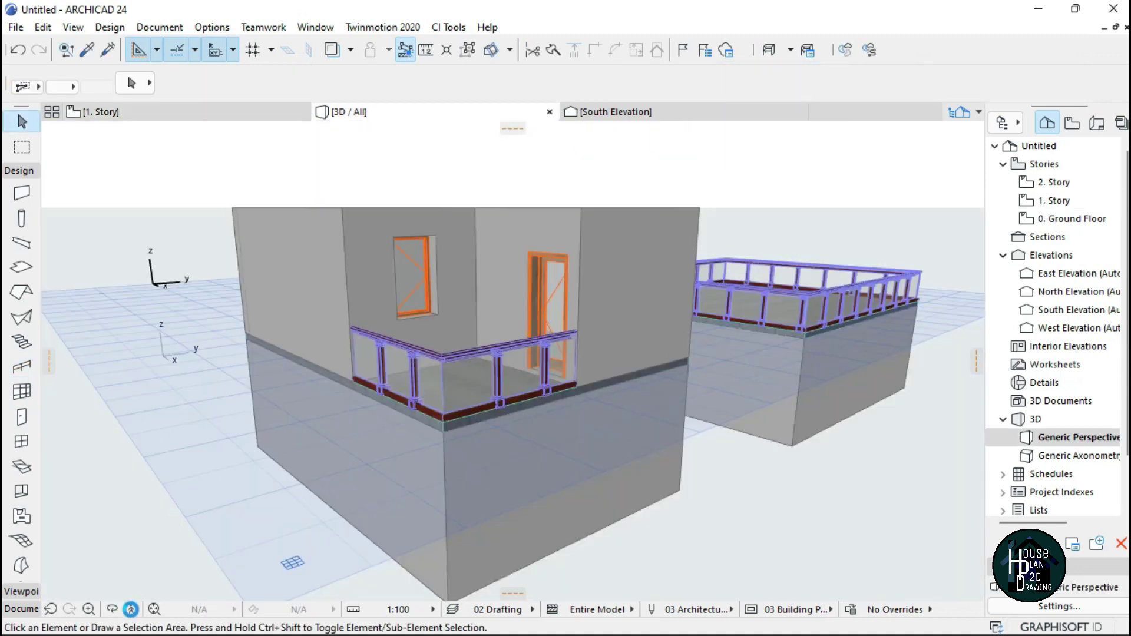
pyautogui.hotkey('shift', 'F3')
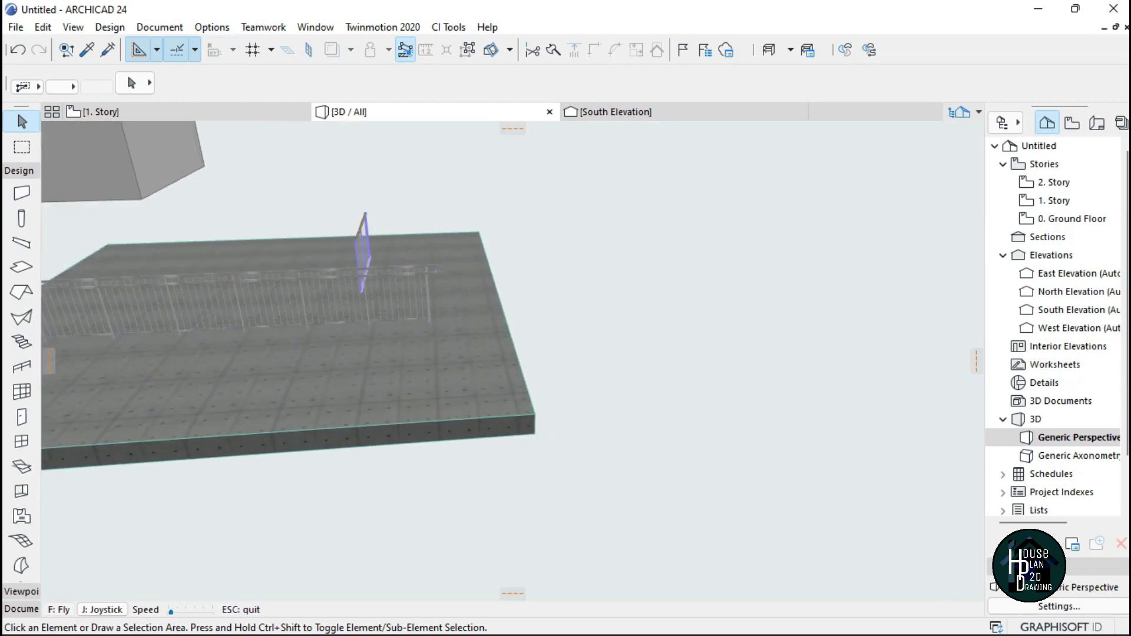
pyautogui.press('Escape')
pyautogui.click(22, 342)
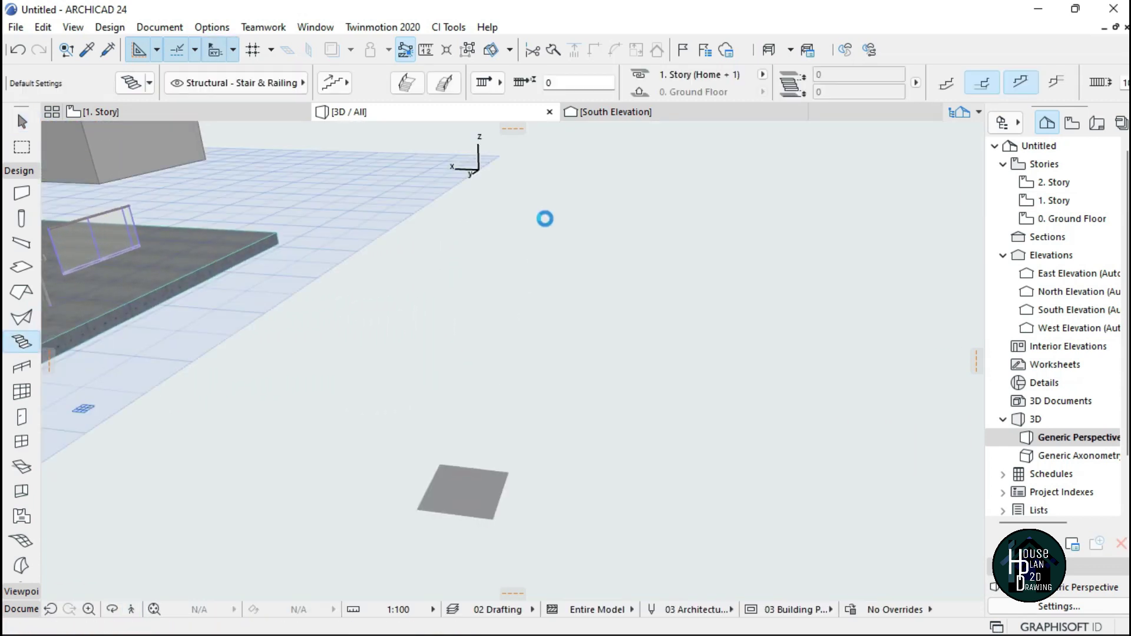
pyautogui.click(465, 490)
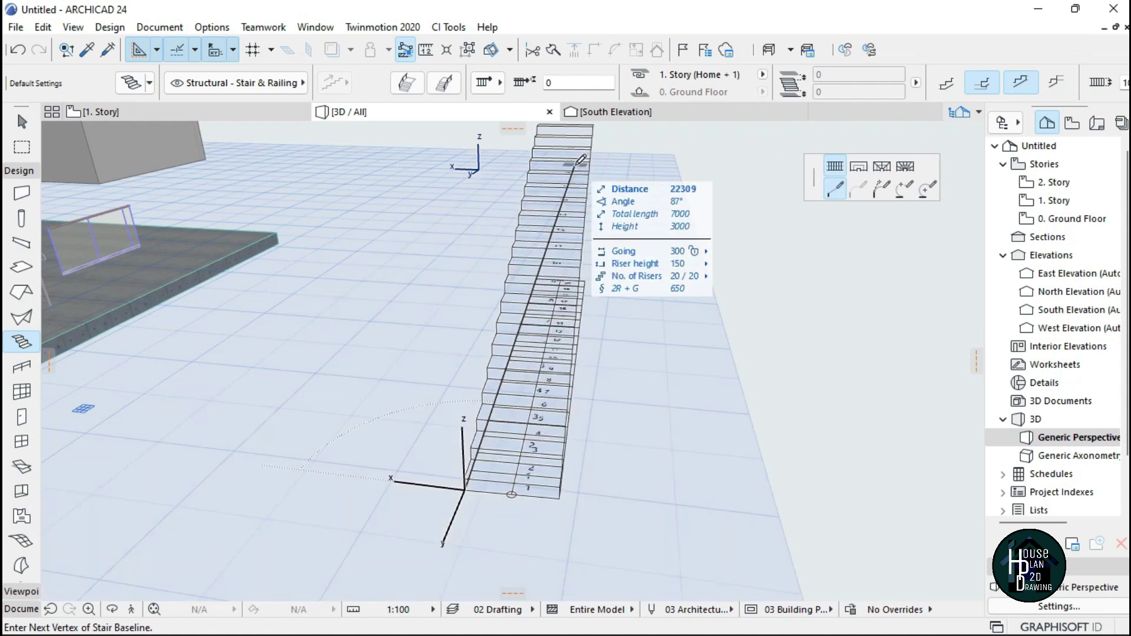
pyautogui.doubleClick(578, 162)
pyautogui.press('Escape')
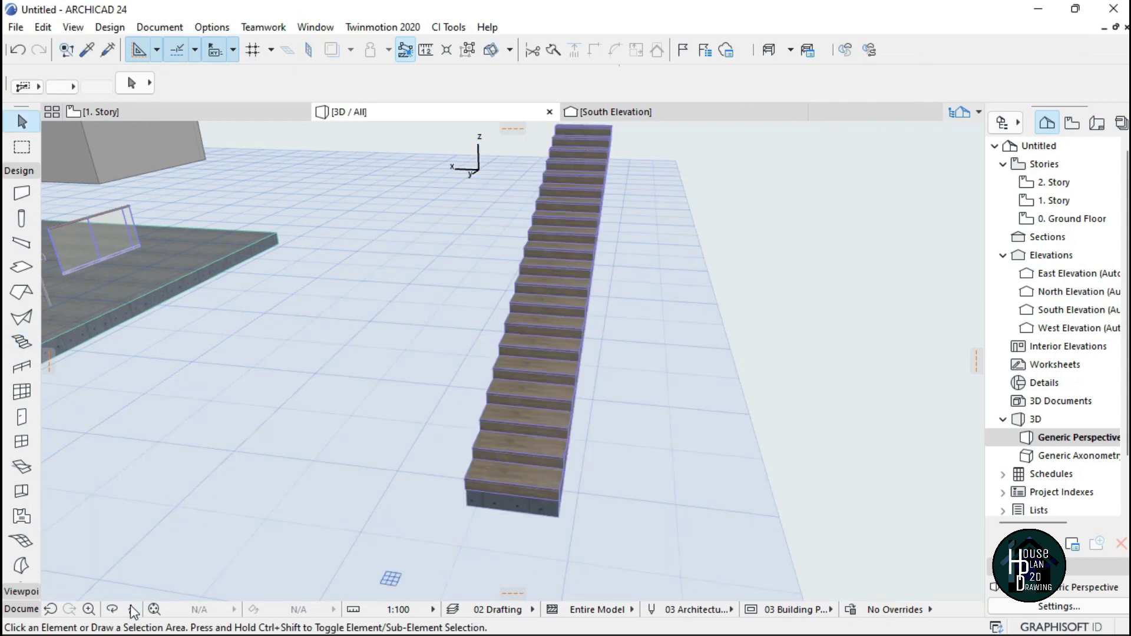
pyautogui.click(132, 610)
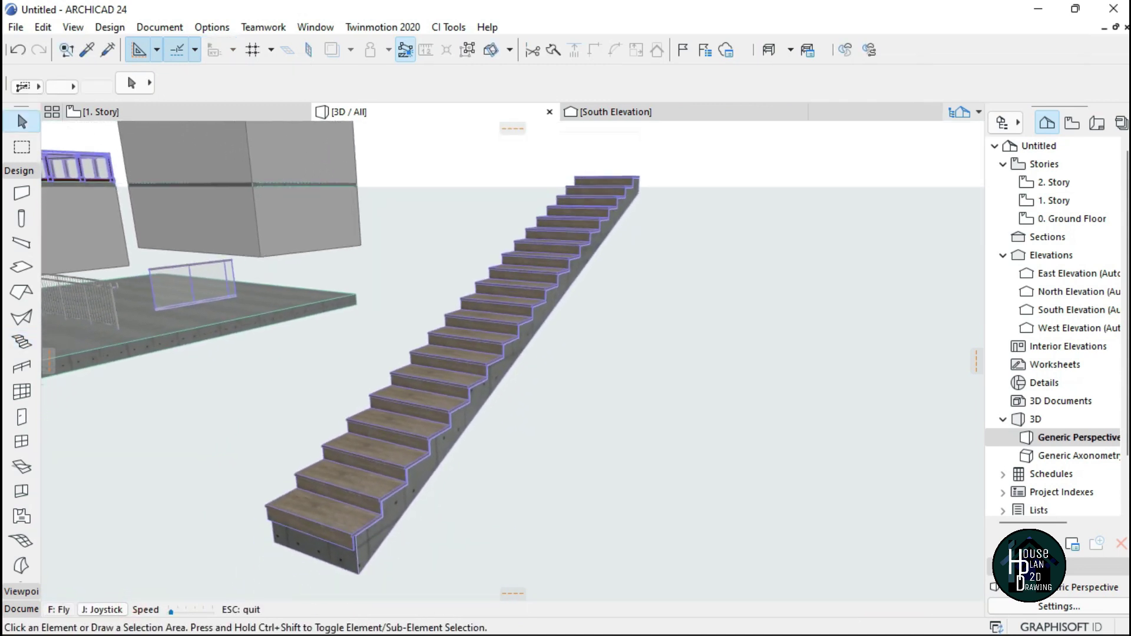
# - Place an associative railing along the stair's side edge that faces away from the slab, from foot to top
pyautogui.press('Escape')
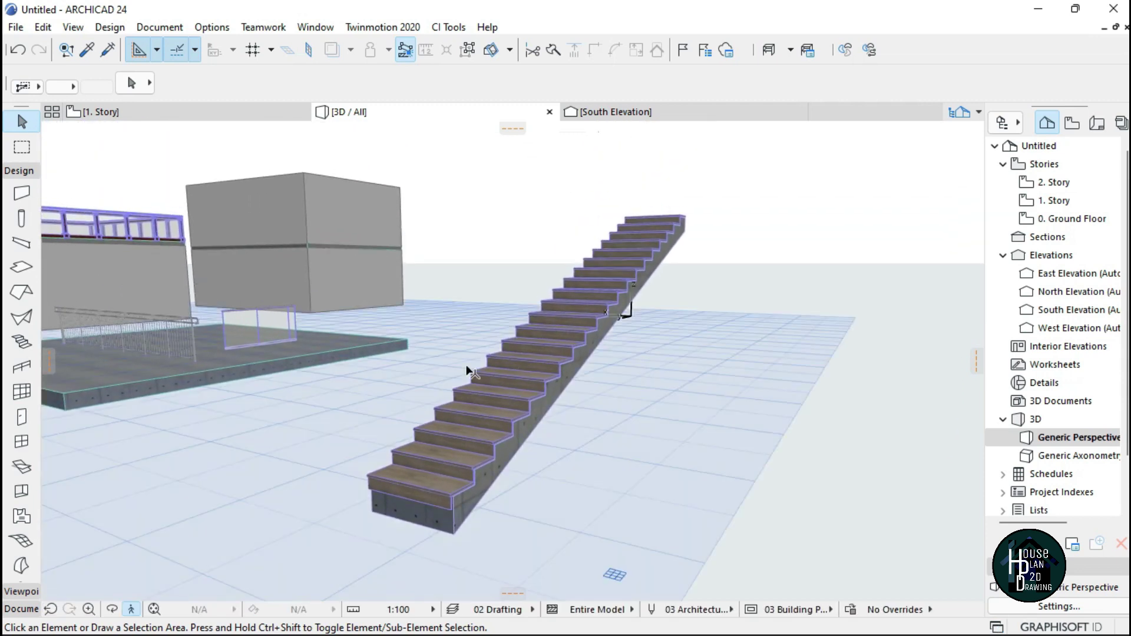
pyautogui.click(22, 369)
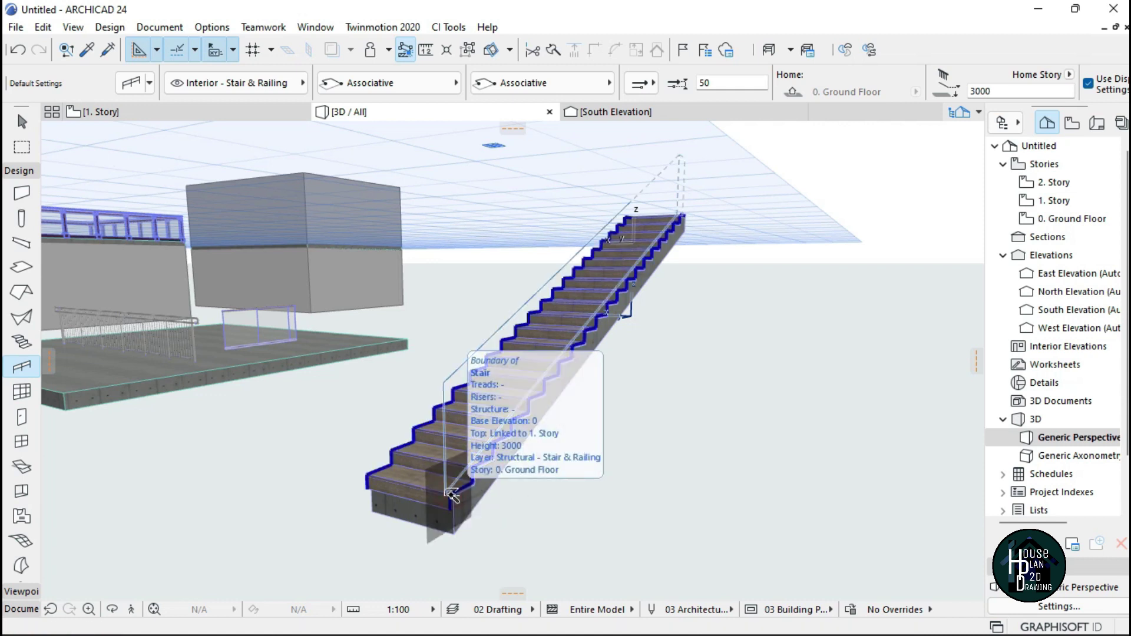
pyautogui.click(451, 495)
pyautogui.press('Escape')
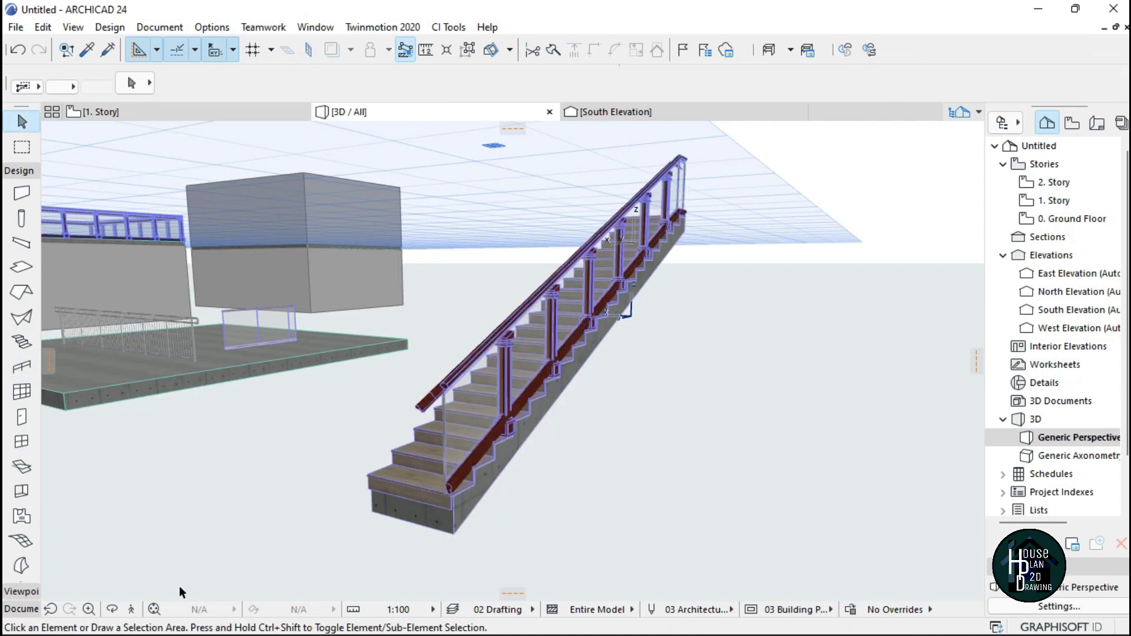
# - Pick up the stair railing's settings and place a matching associative railing along the stair's opposite side edge
pyautogui.click(131, 609)
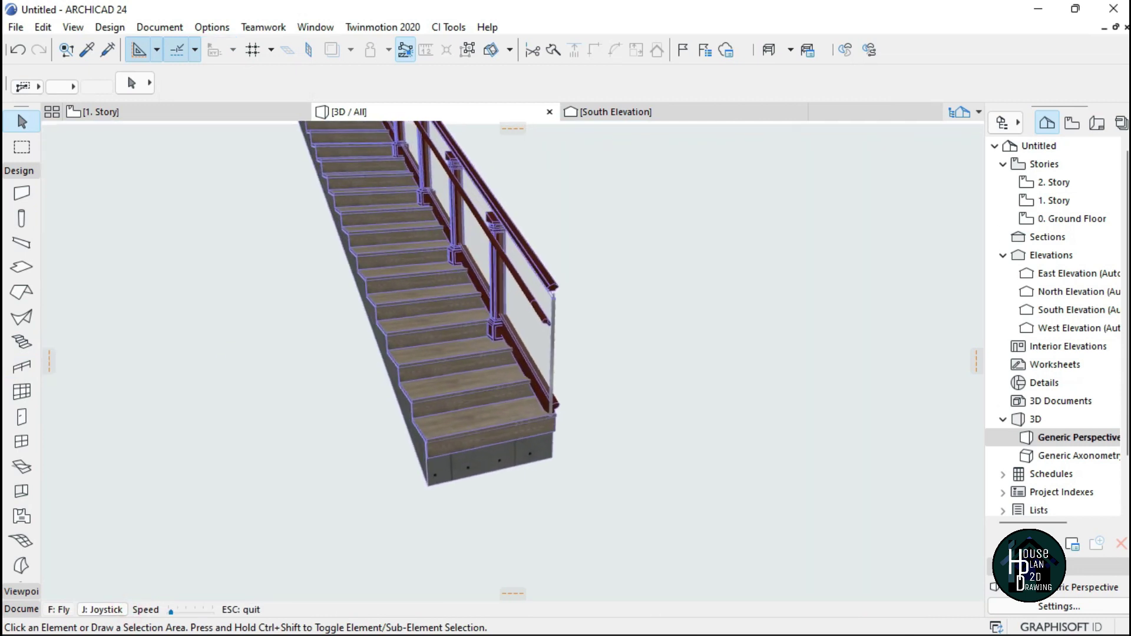
pyautogui.press('Up')
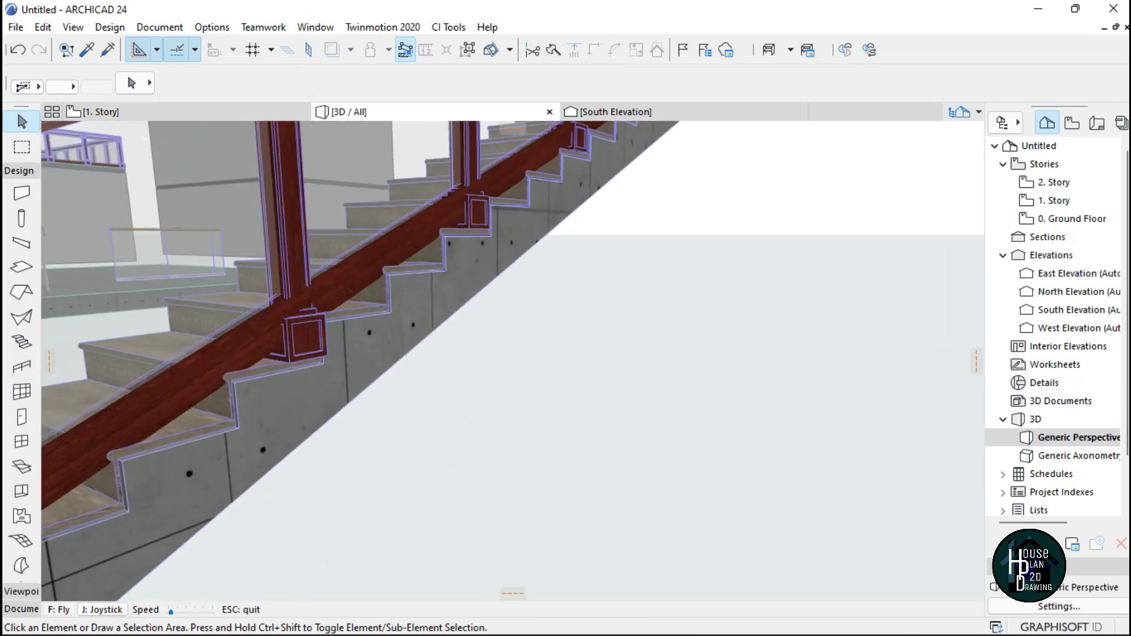
pyautogui.press('Down')
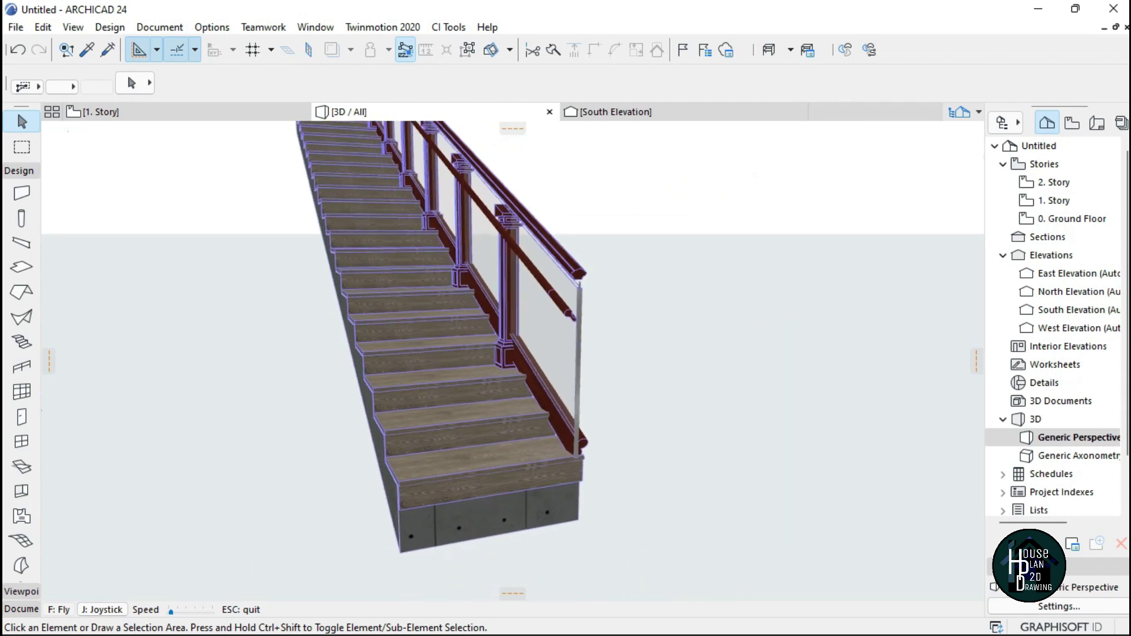
pyautogui.press('Escape')
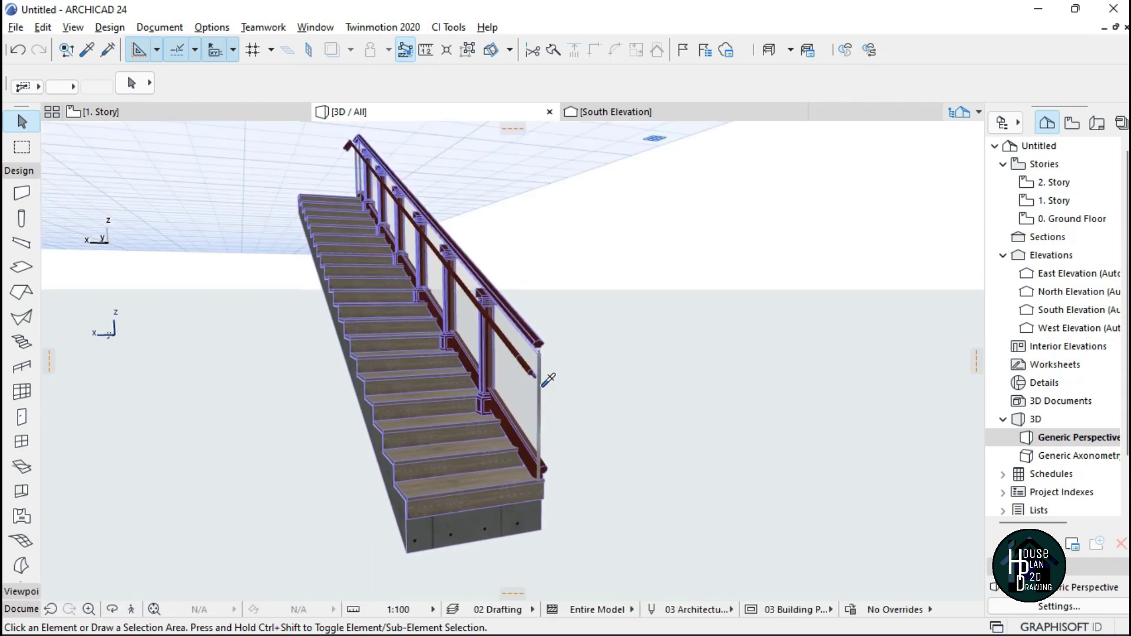
pyautogui.keyDown('alt'); pyautogui.click(543, 386); pyautogui.keyUp('alt')
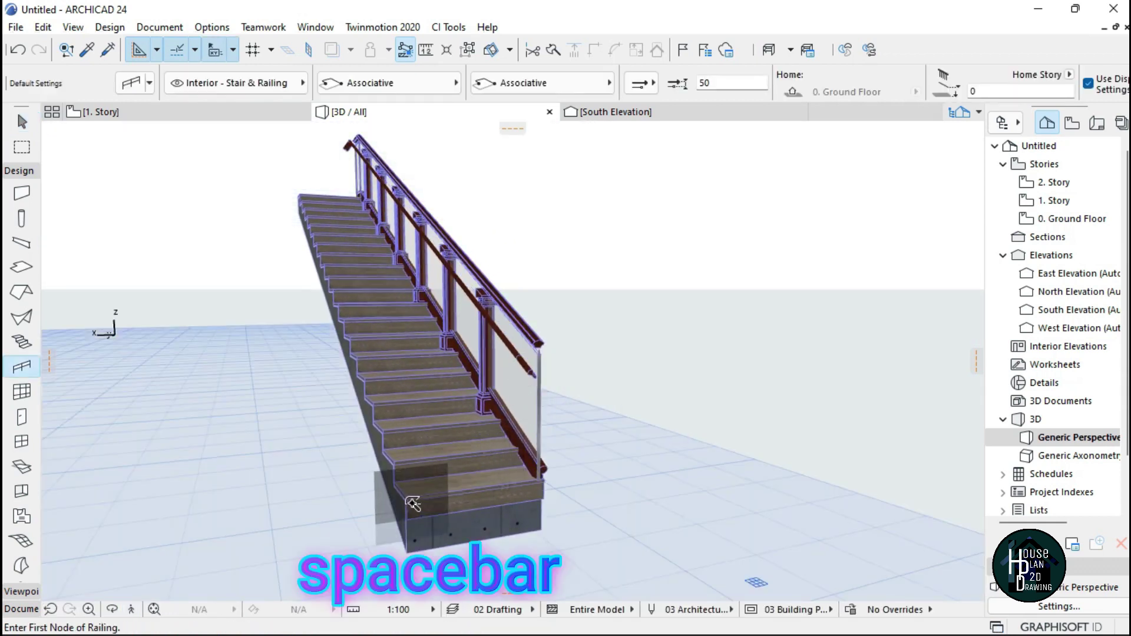
pyautogui.press('space')
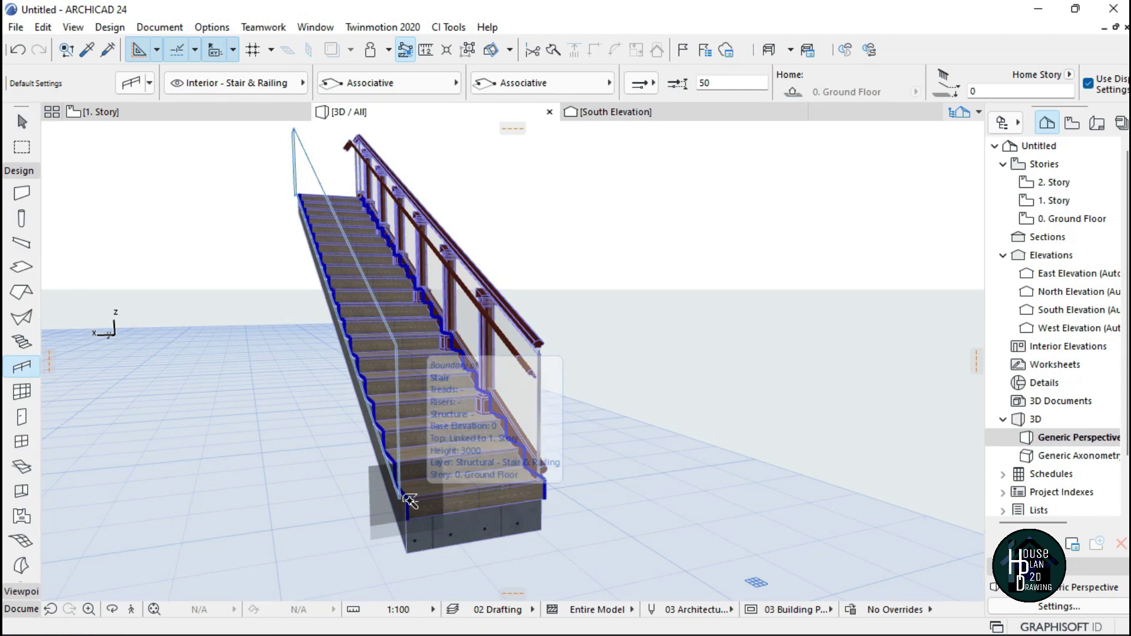
pyautogui.click(409, 500)
pyautogui.press('Escape')
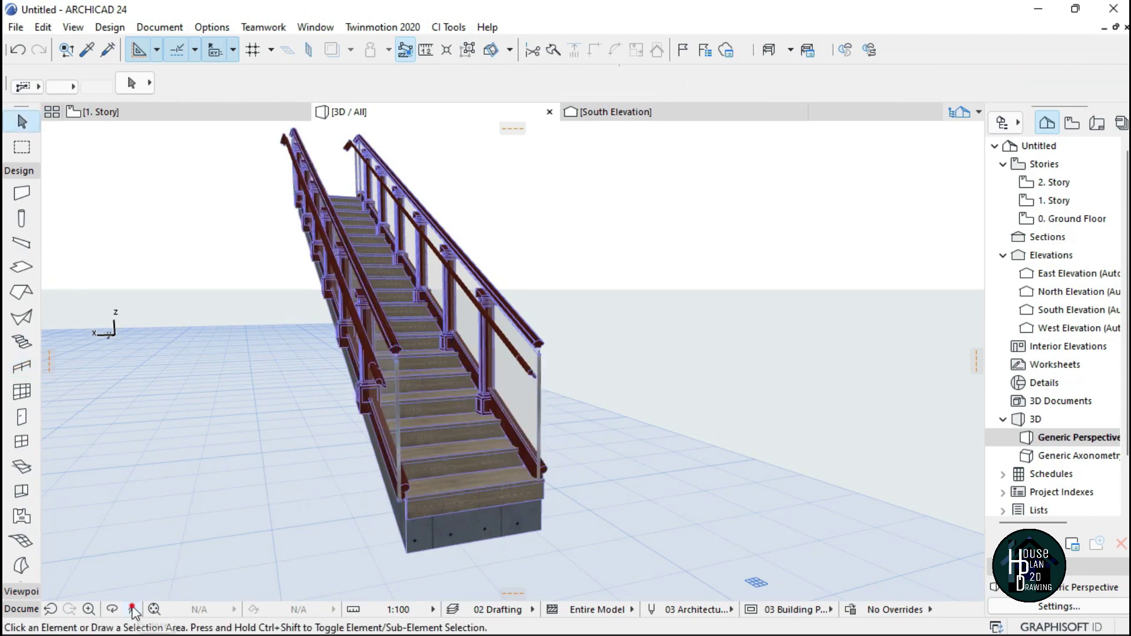
# - Examine at the foot of the stair how the two railings sit relative to the edges of the treads
pyautogui.click(132, 610)
pyautogui.press('Up')
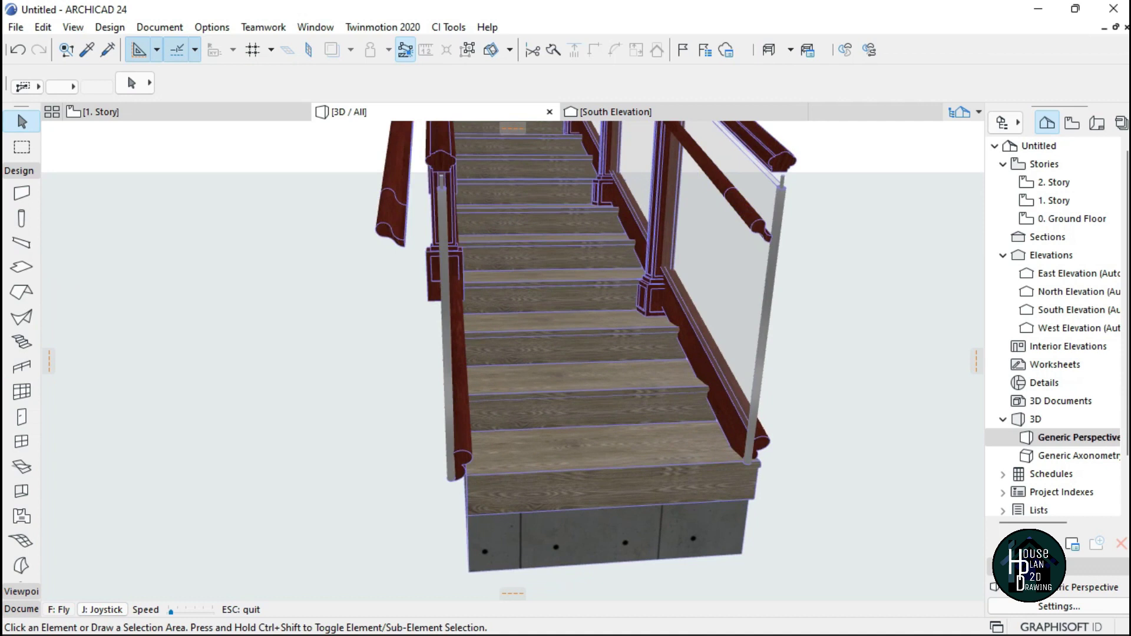
pyautogui.press('Left')
pyautogui.press('Right')
pyautogui.press('Up')
pyautogui.press('Down')
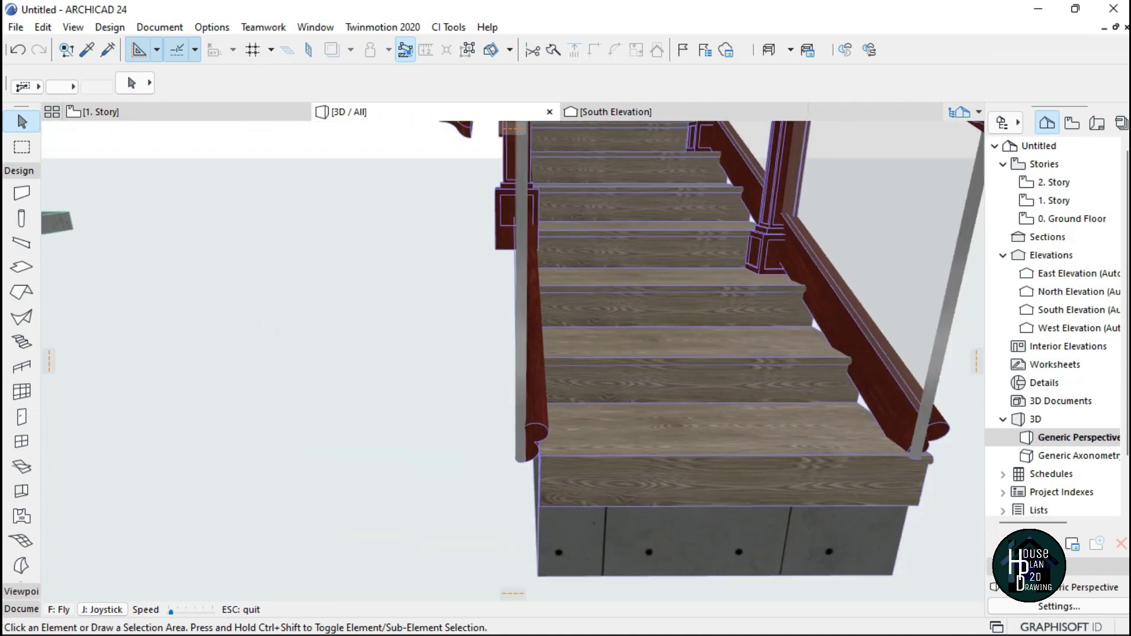
pyautogui.press('Right')
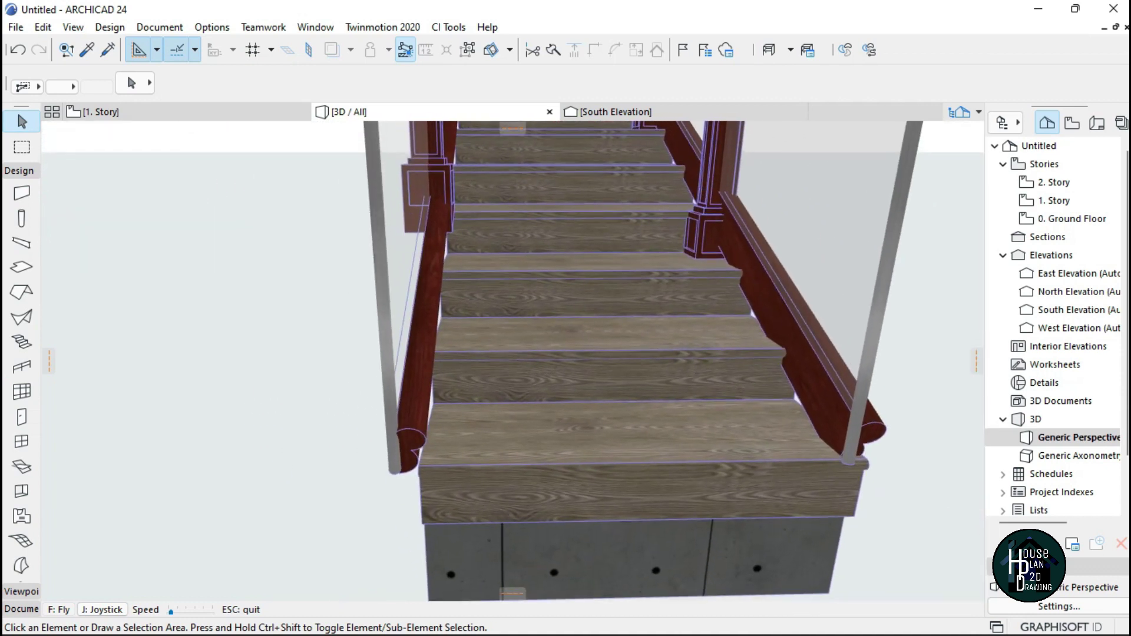
pyautogui.press('Right')
pyautogui.press('Left')
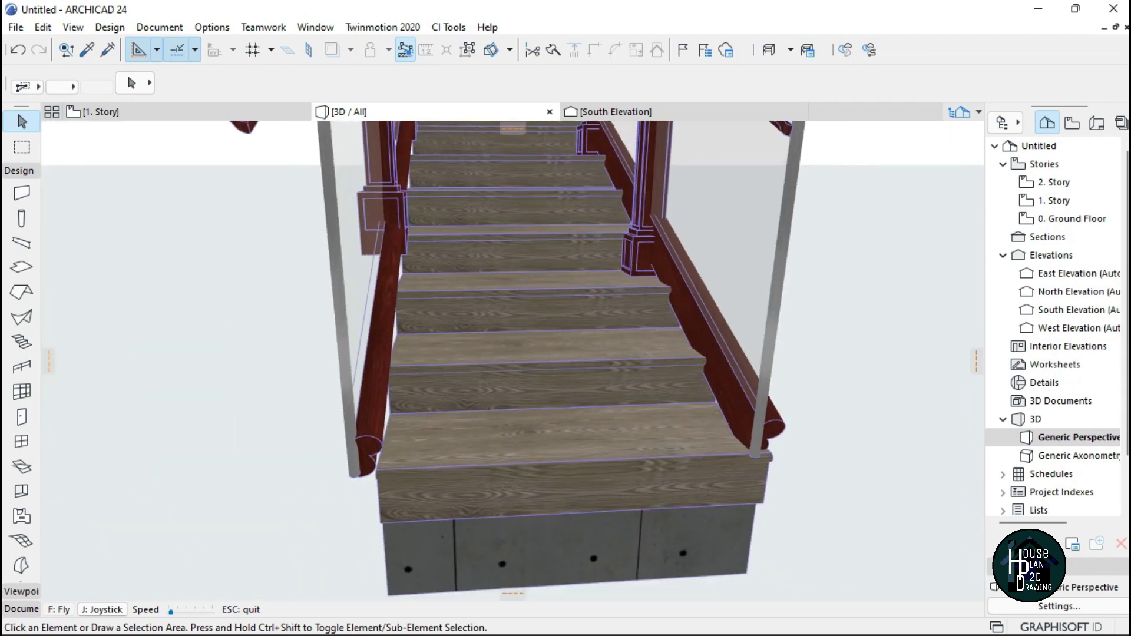
pyautogui.press('Down')
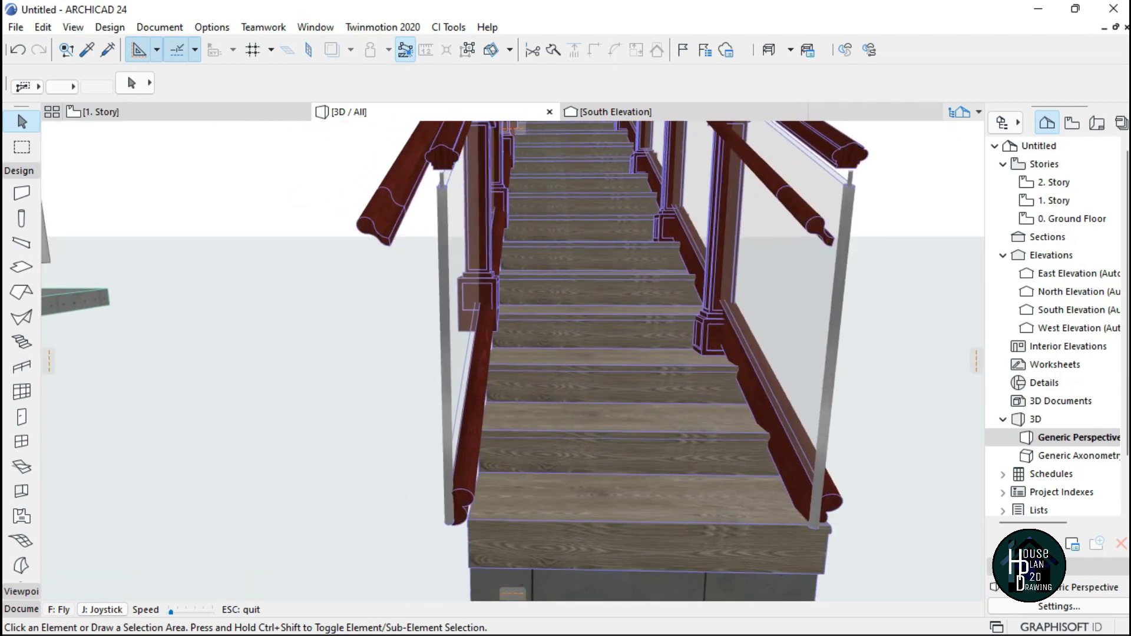
pyautogui.press('Right')
# - Flip the offset direction of the stair railing on the slab side so it stands on the treads
pyautogui.press('Escape')
pyautogui.click(405, 310)
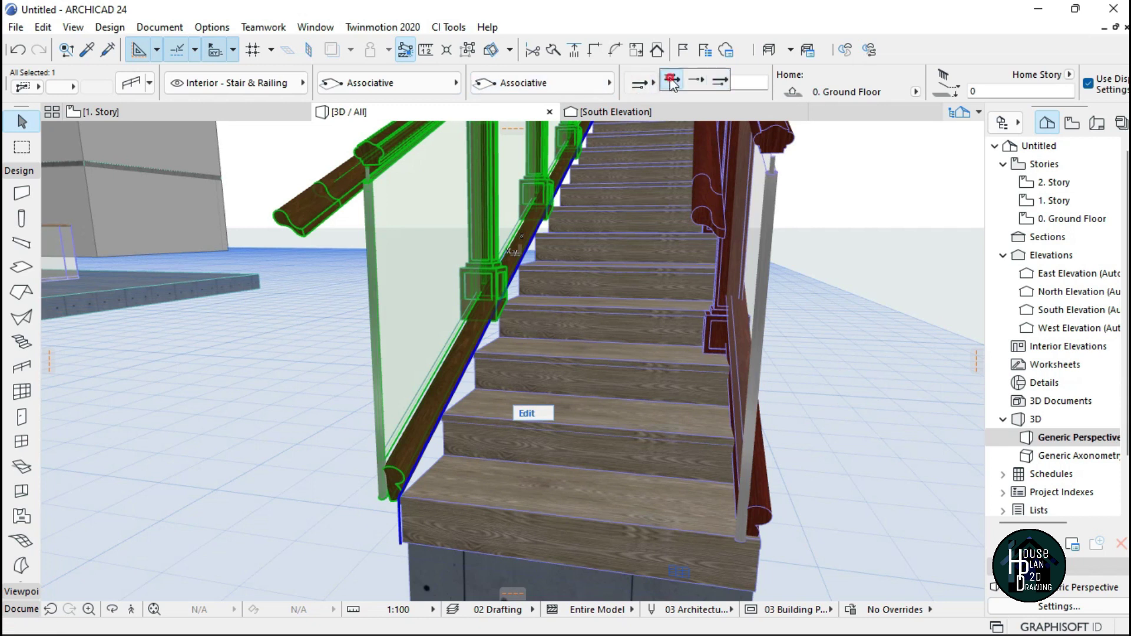
pyautogui.press('Escape')
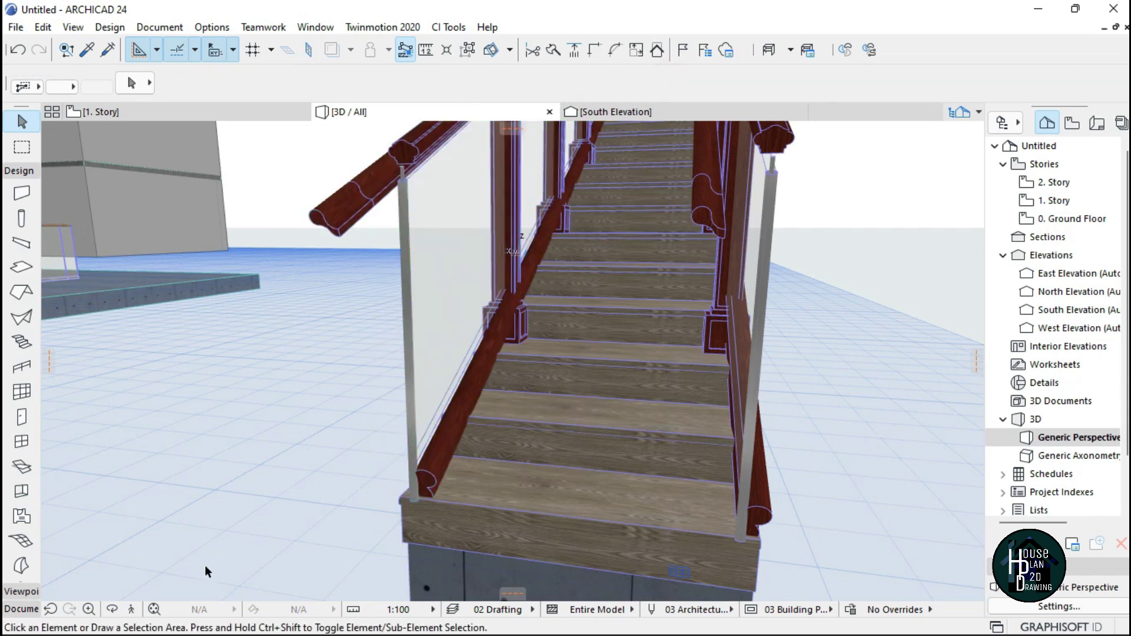
# - Examine both stair railings from the front and side, checking on which side each handrail runs
pyautogui.click(132, 609)
pyautogui.press('Down')
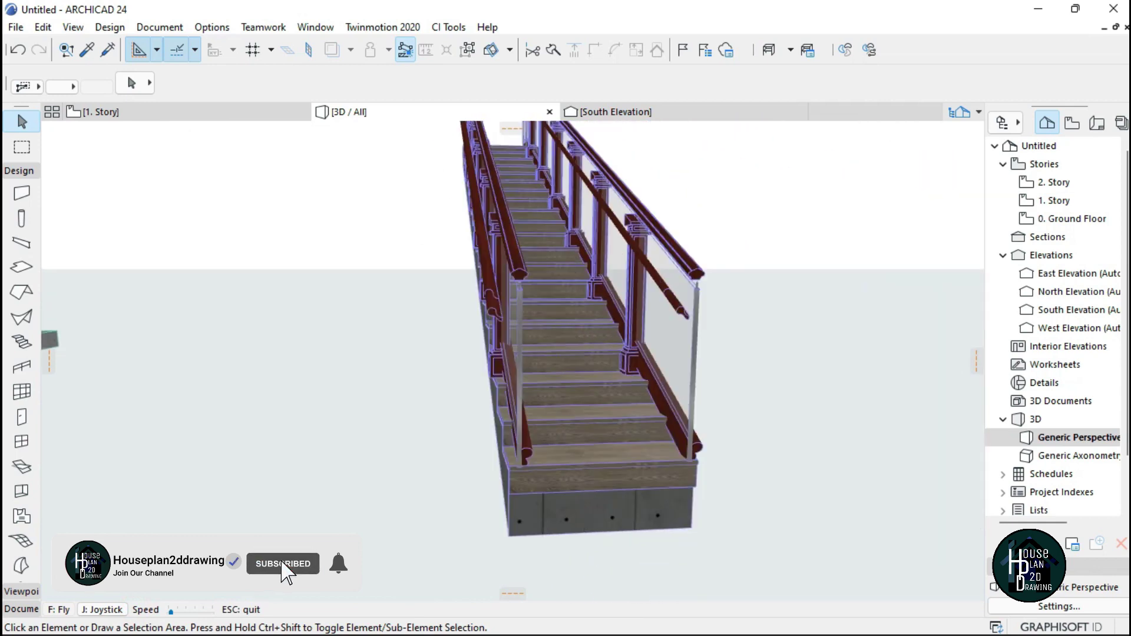
pyautogui.press('Down')
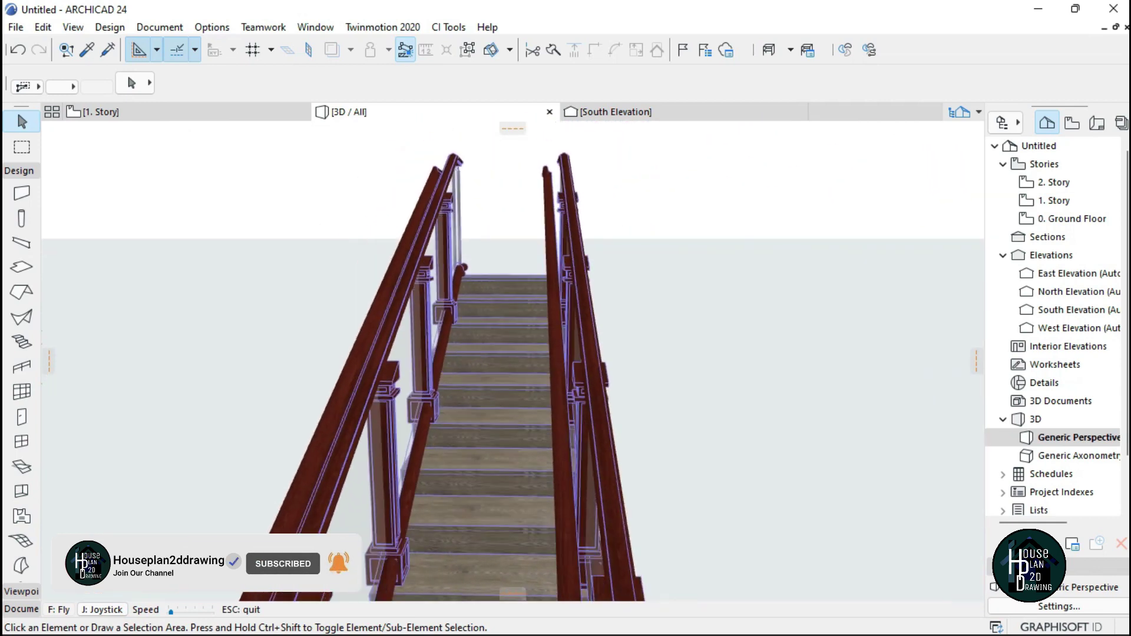
pyautogui.press('Down')
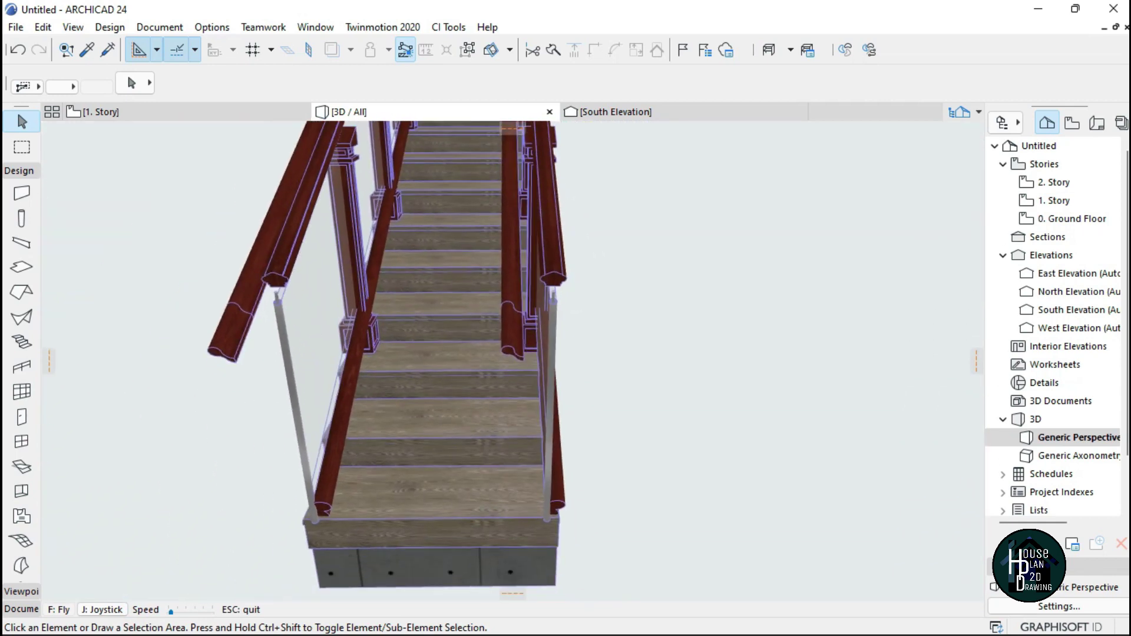
pyautogui.press('Left')
pyautogui.press('Up')
pyautogui.press('Right')
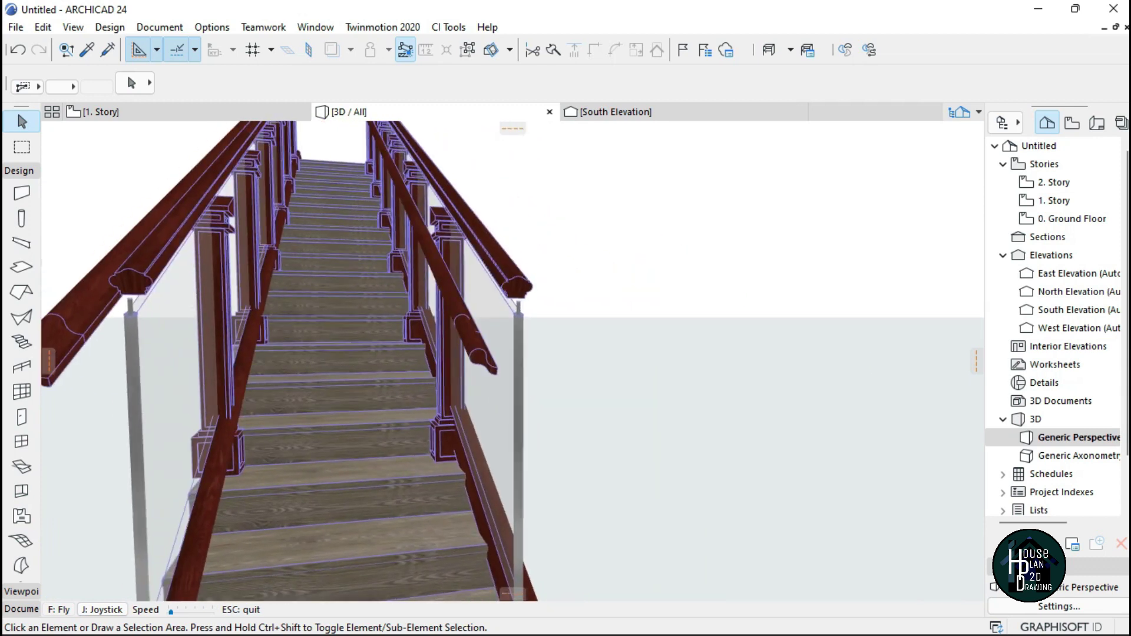
pyautogui.press('Left')
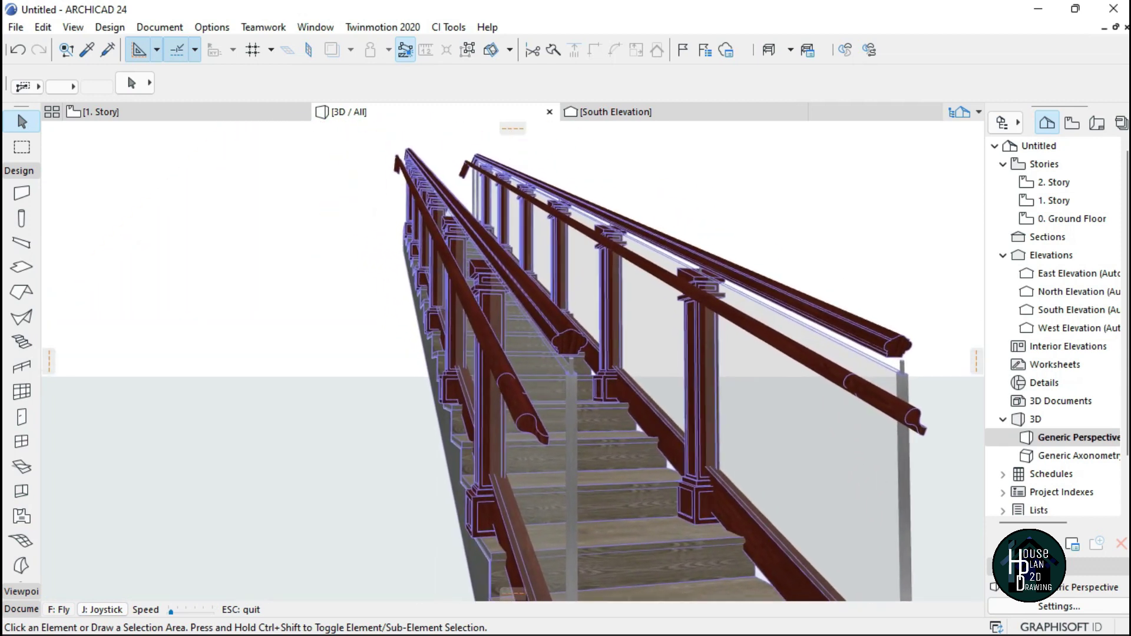
pyautogui.press('Right')
pyautogui.press('Left')
pyautogui.press('Right')
pyautogui.press('Left')
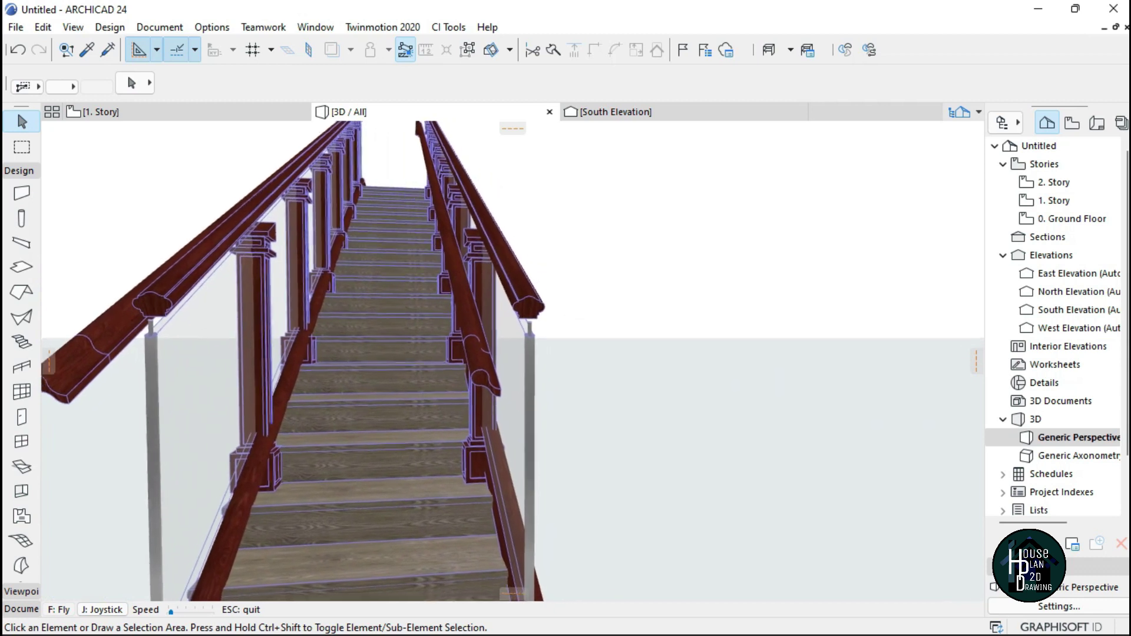
pyautogui.press('Right')
pyautogui.press('Right')
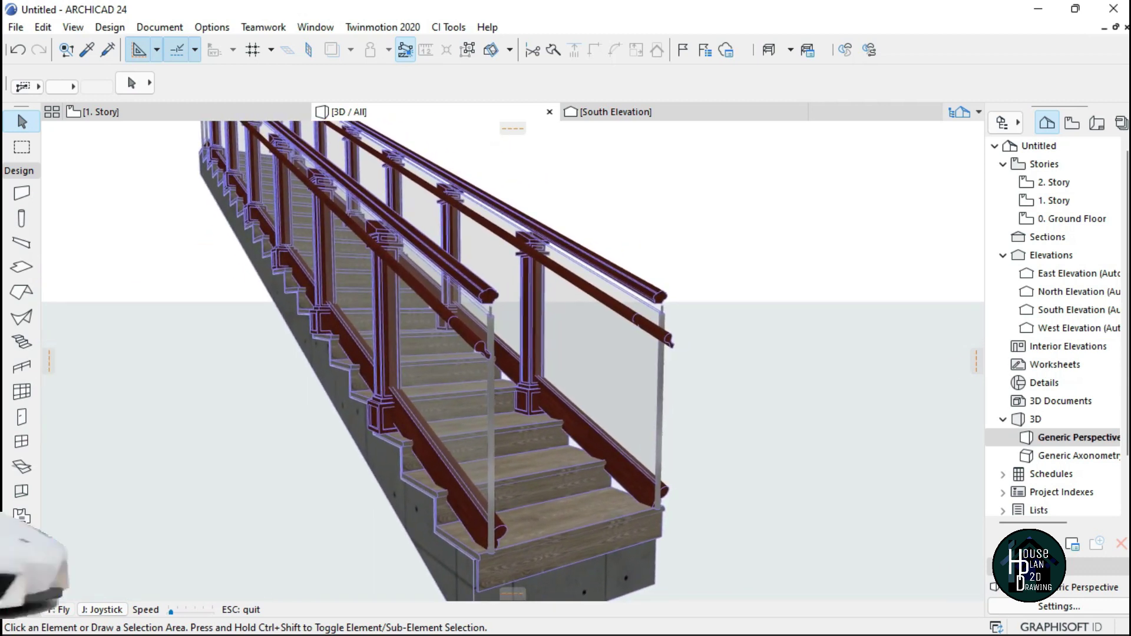
# - Set the handrail of the slab-side stair railing to the right side, keeping the Pig-ear Rail 24 type
pyautogui.press('Escape')
pyautogui.click(423, 337)
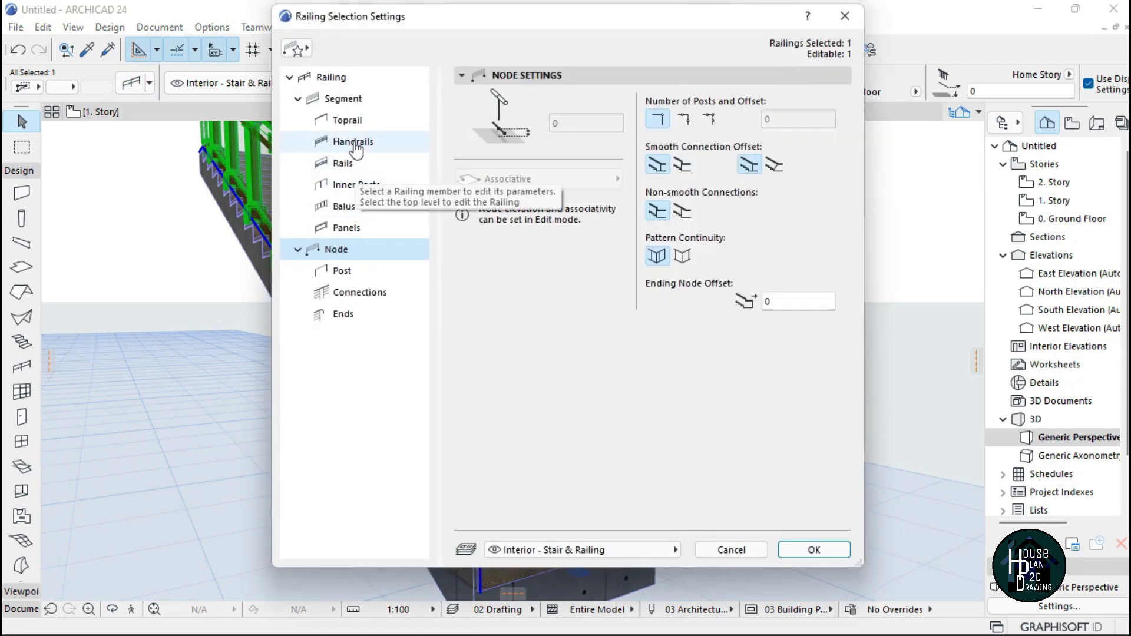
pyautogui.click(364, 144)
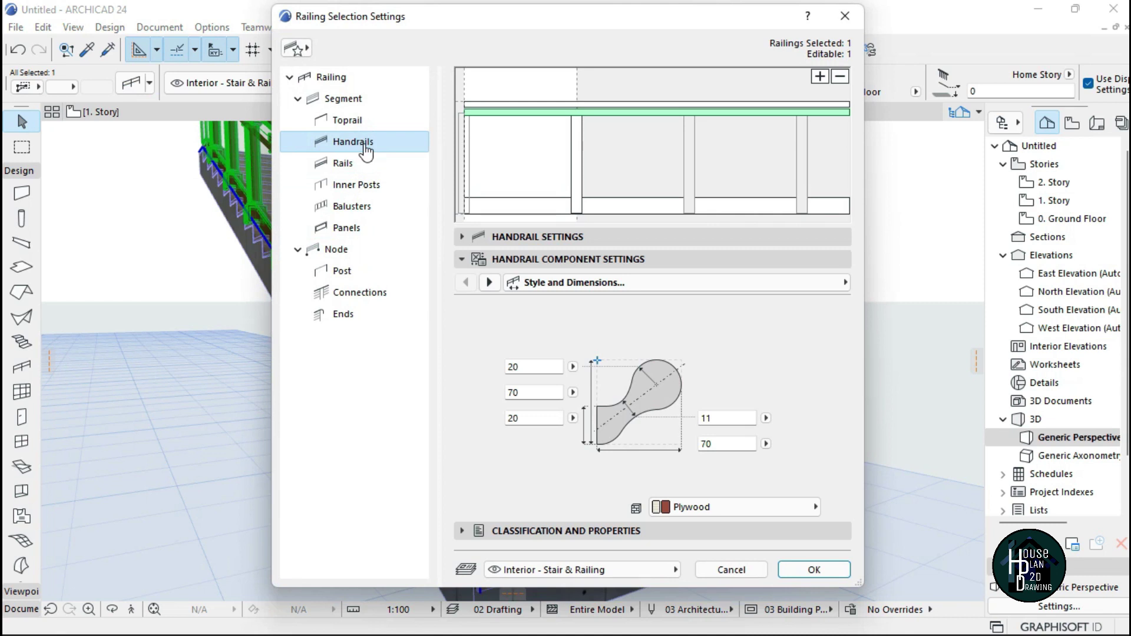
pyautogui.click(585, 237)
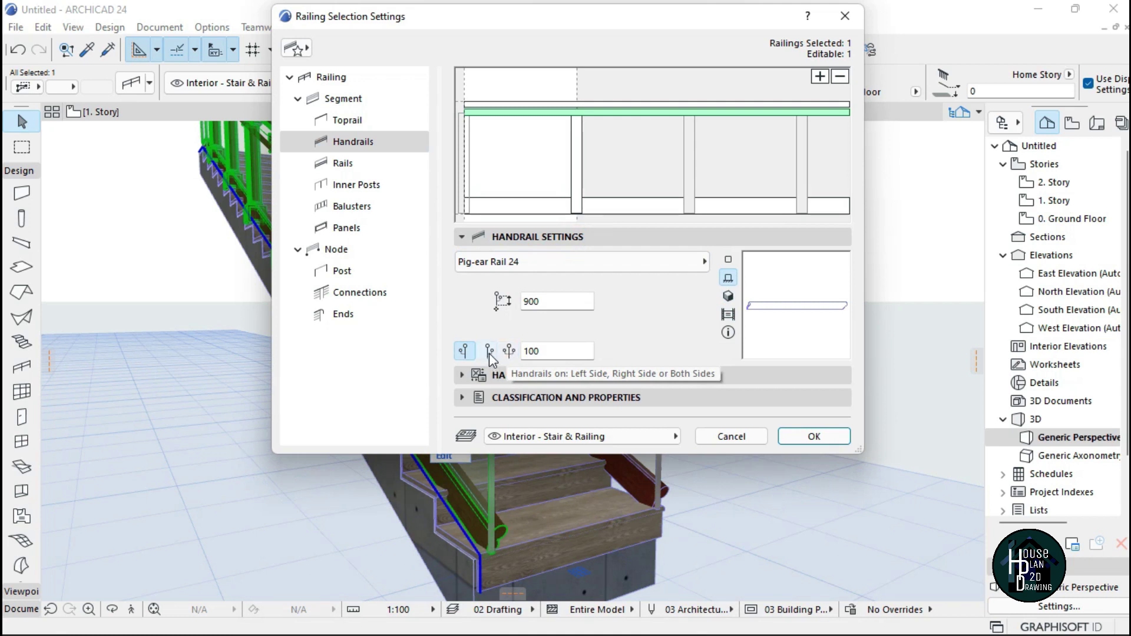
pyautogui.click(490, 353)
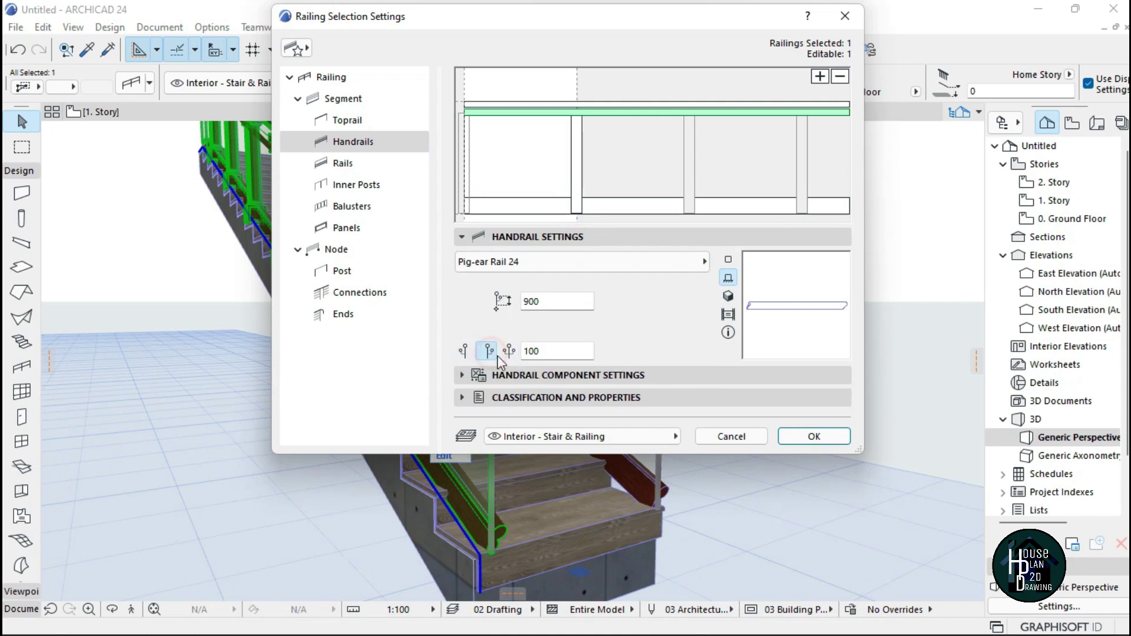
pyautogui.click(828, 441)
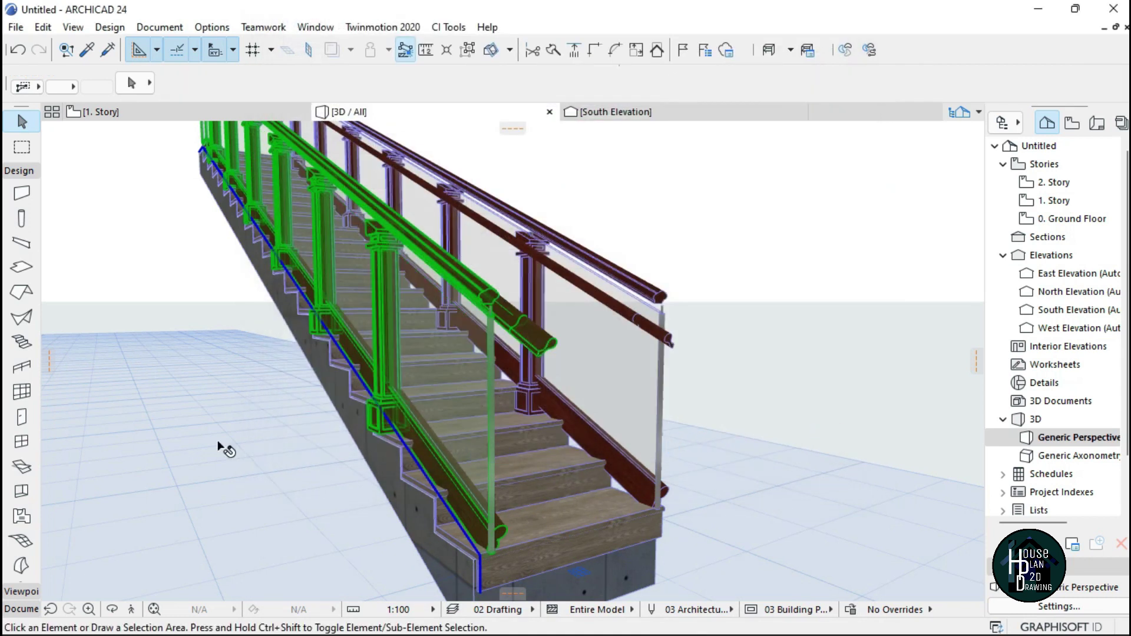
# - Examine the handrails of both stair railings from the stair's foot up to its top end
pyautogui.click(218, 446)
pyautogui.click(131, 610)
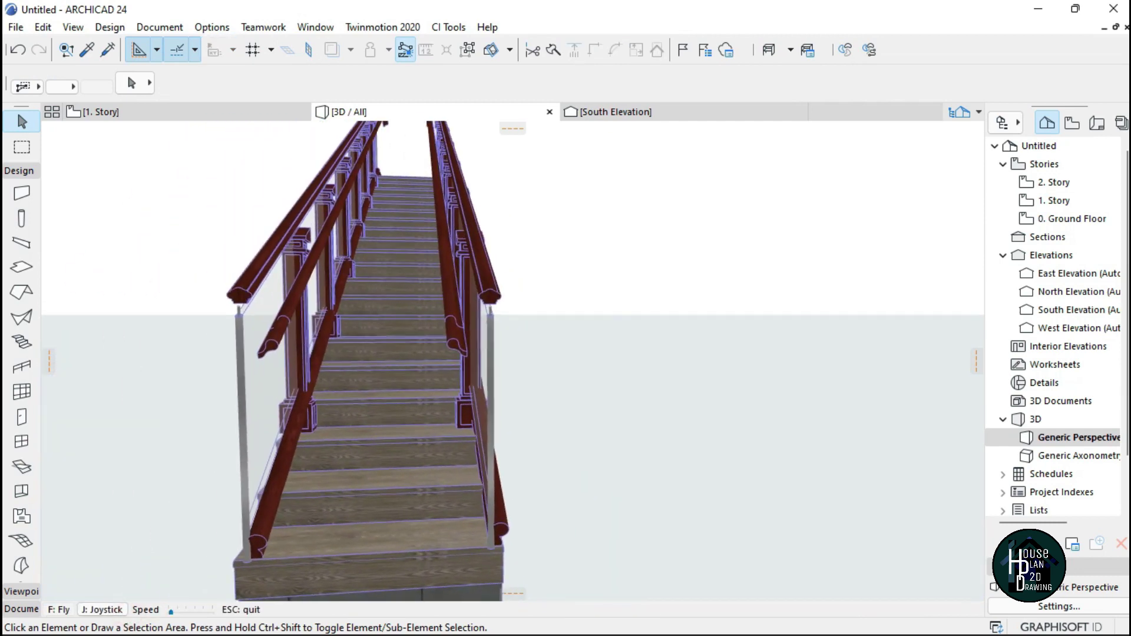
pyautogui.press('Up')
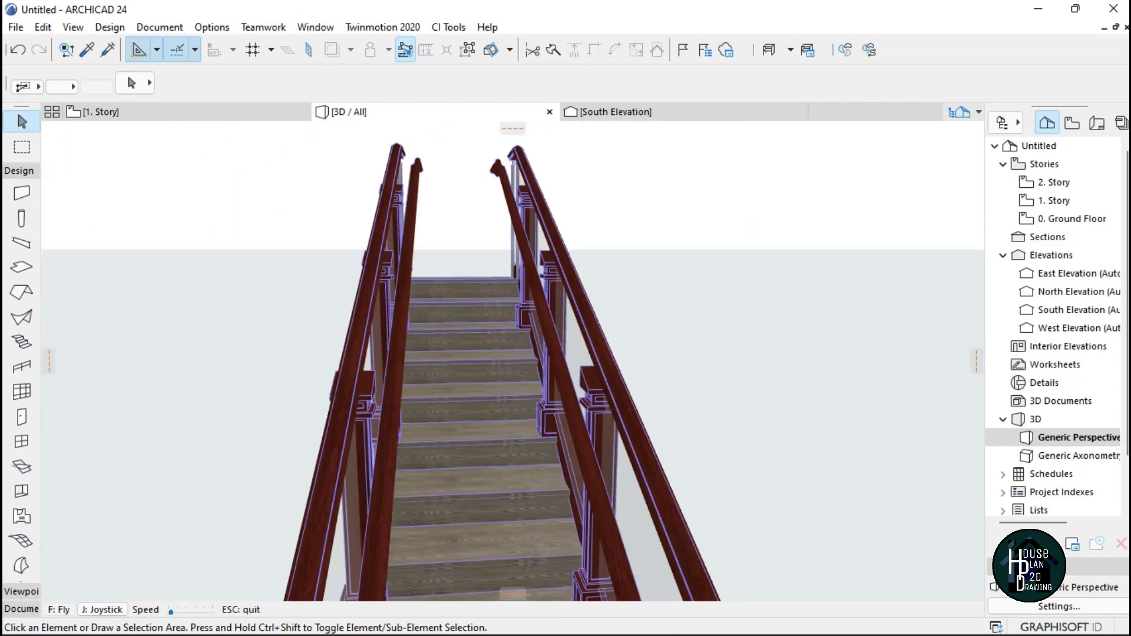
pyautogui.press('Up')
pyautogui.press('Down')
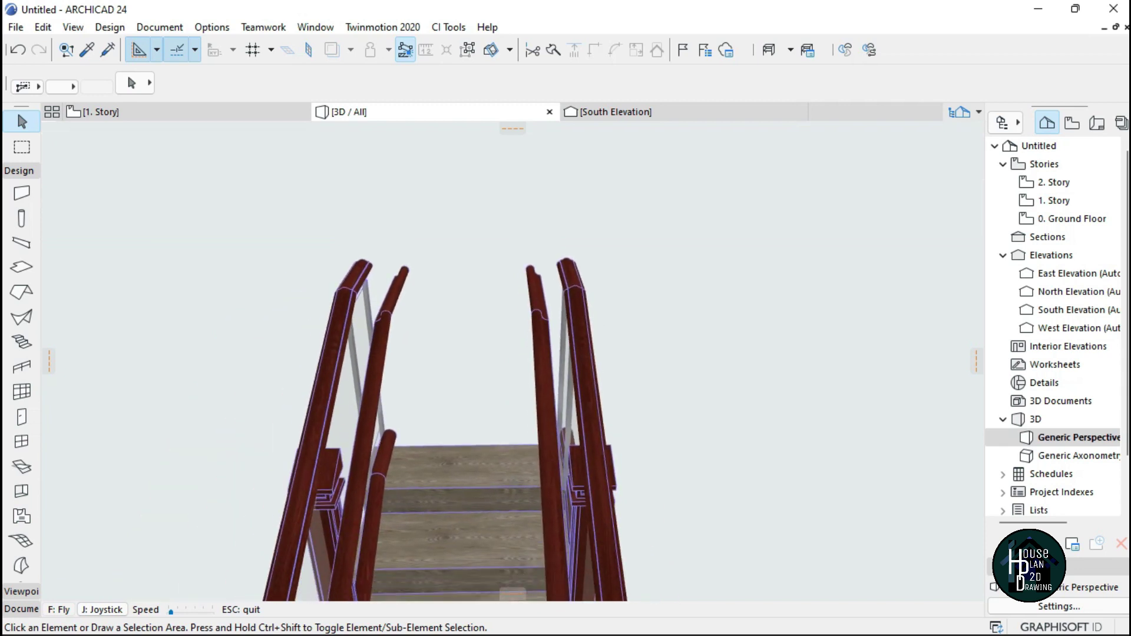
pyautogui.press('Down')
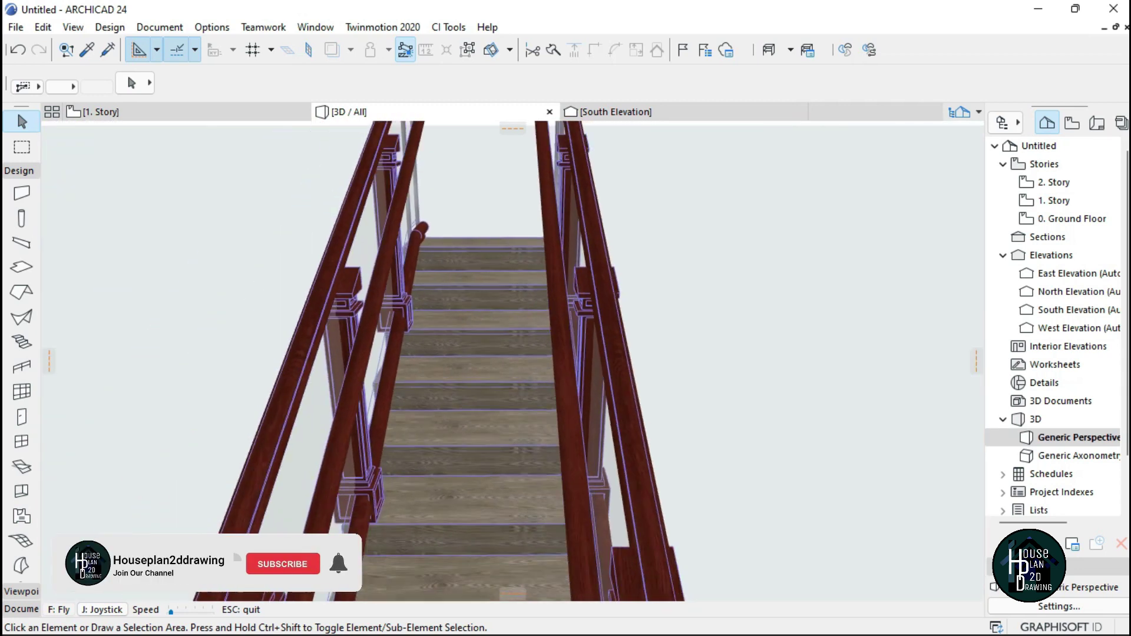
pyautogui.press('Escape')
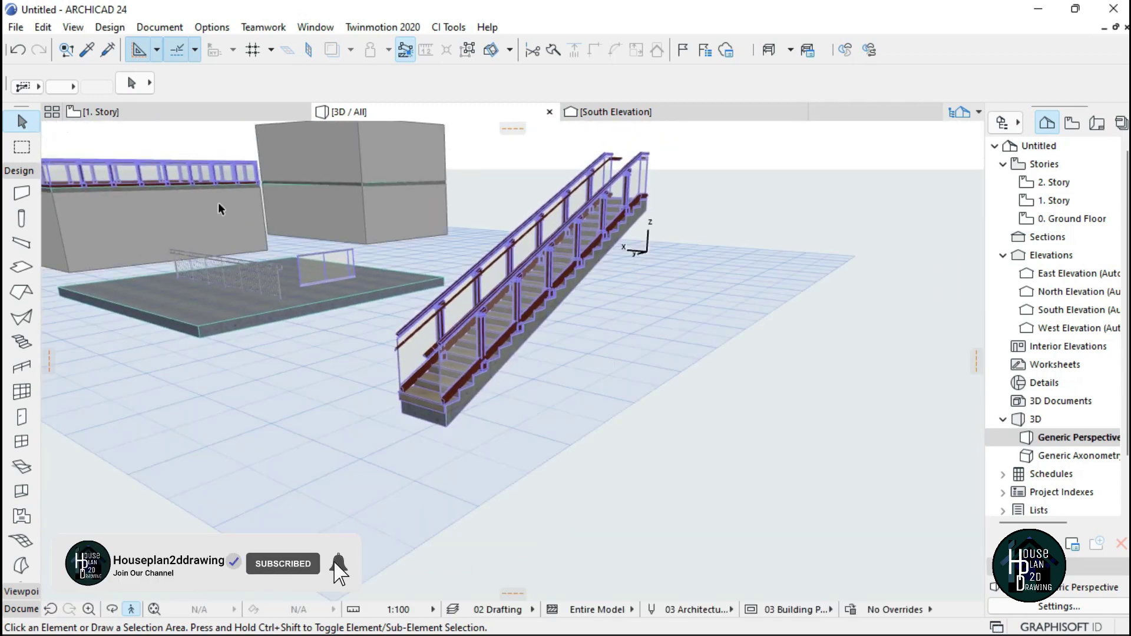
# - Draw a curved stair on the 1. Story floor plan, in the free area beside the straight stair
pyautogui.press('F2')
pyautogui.scroll(-8, 574, 314)
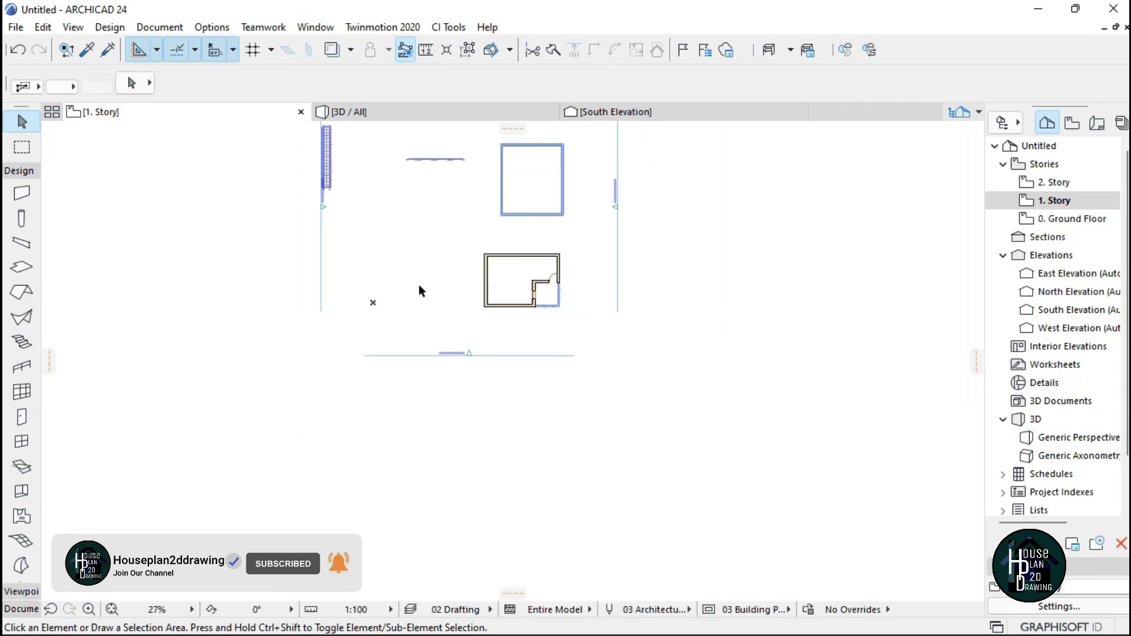
pyautogui.scroll(-3, 418, 285)
pyautogui.scroll(-3, 594, 311)
pyautogui.scroll(8, 454, 268)
pyautogui.scroll(6, 674, 295)
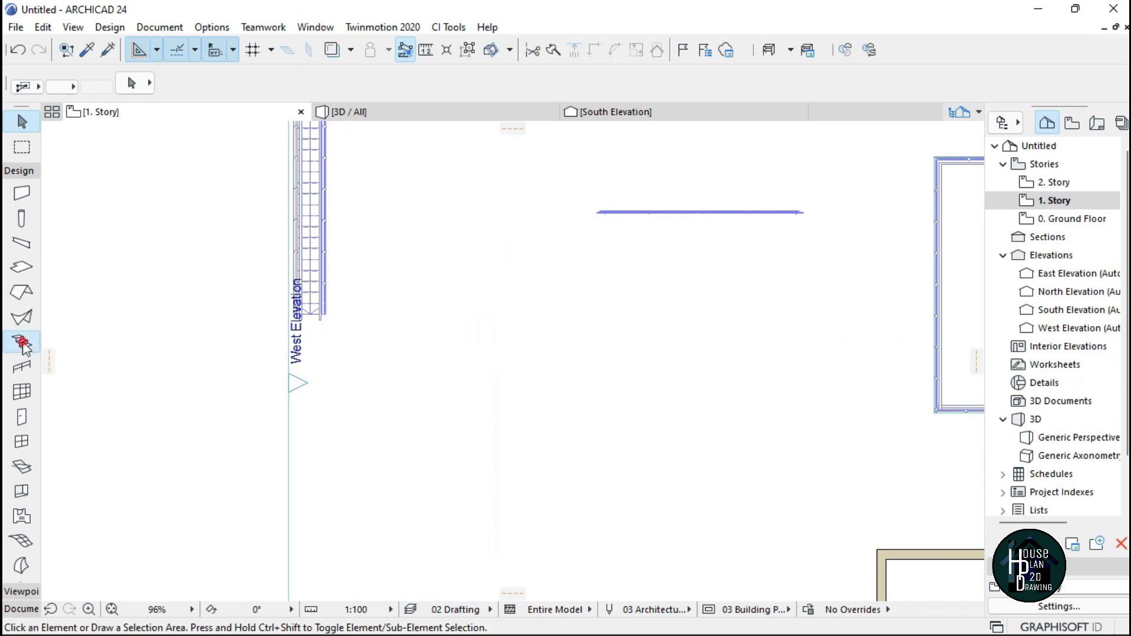
pyautogui.click(482, 357)
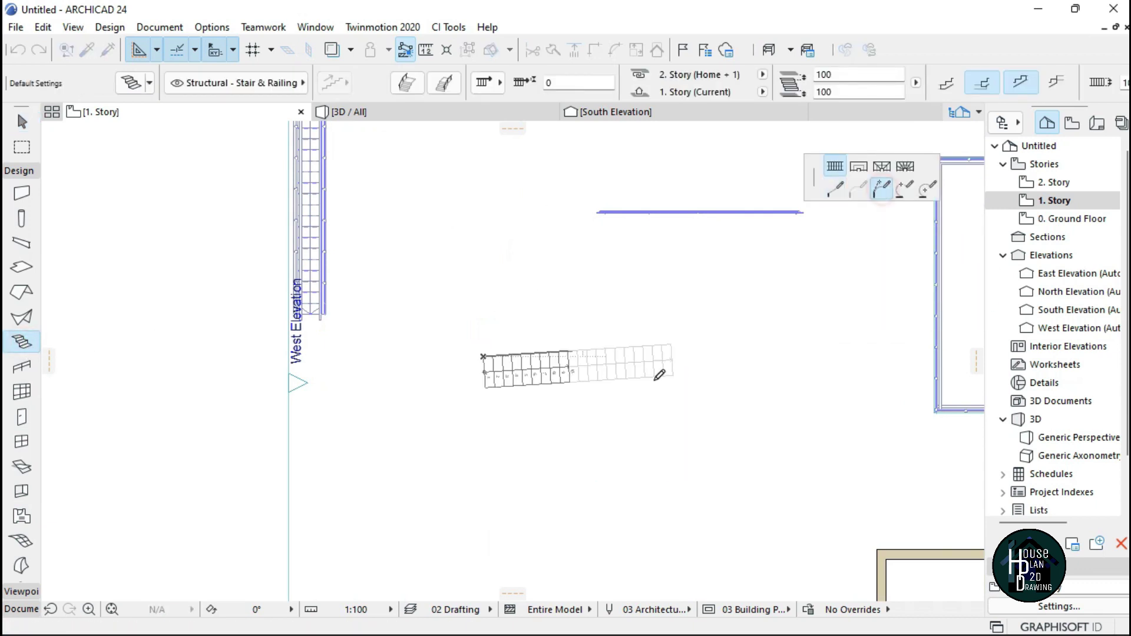
pyautogui.click(565, 357)
pyautogui.doubleClick(521, 446)
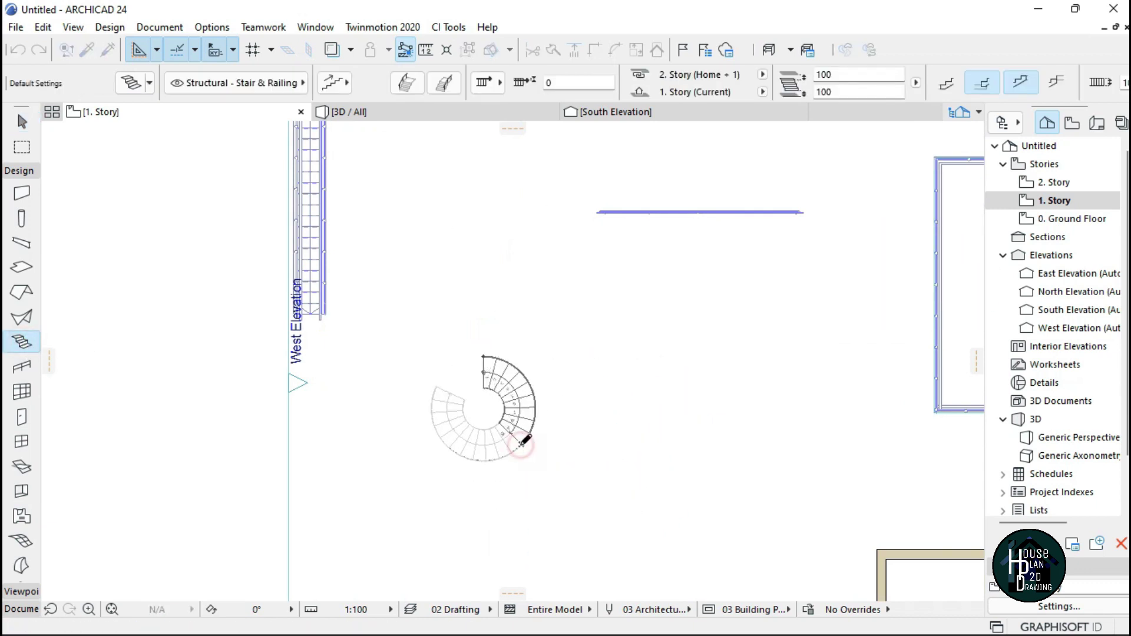
pyautogui.scroll(3, 483, 446)
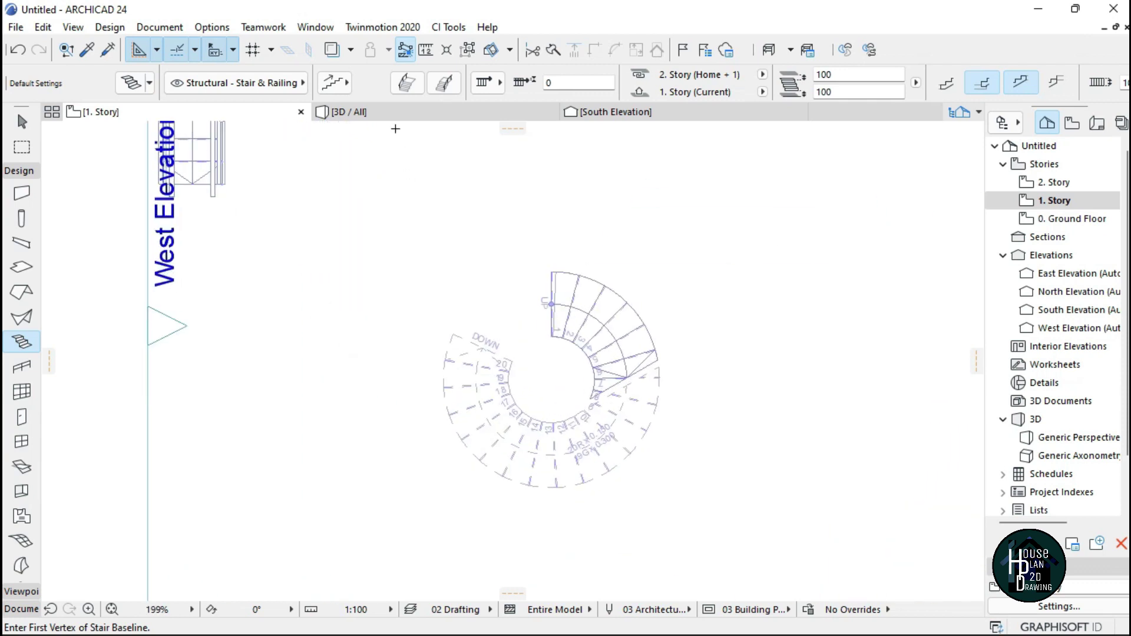
# - Set the curved stair's top link to 1. Story (Home + 1) and its home story to 0. Ground Floor
pyautogui.click(391, 112)
pyautogui.click(130, 614)
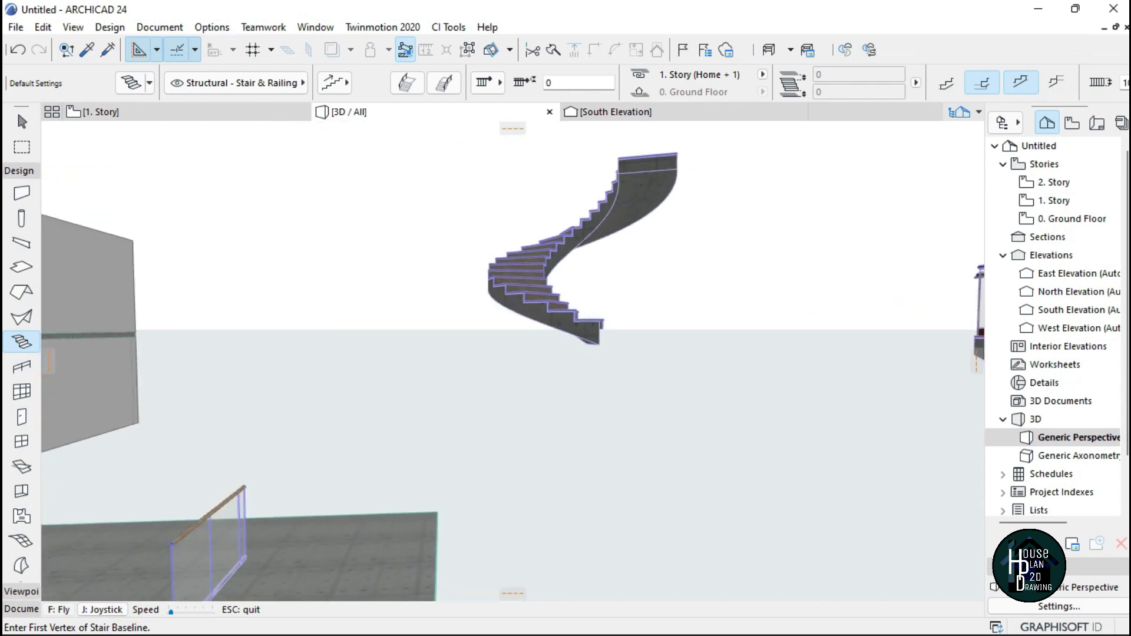
pyautogui.press('Escape')
pyautogui.click(564, 267)
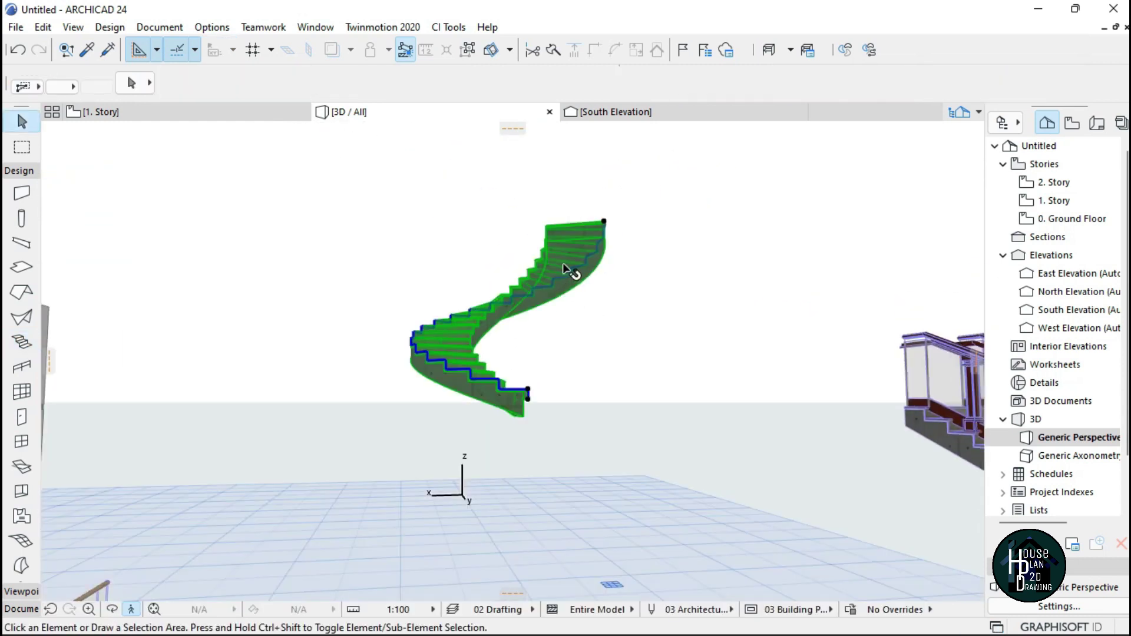
pyautogui.doubleClick(605, 239)
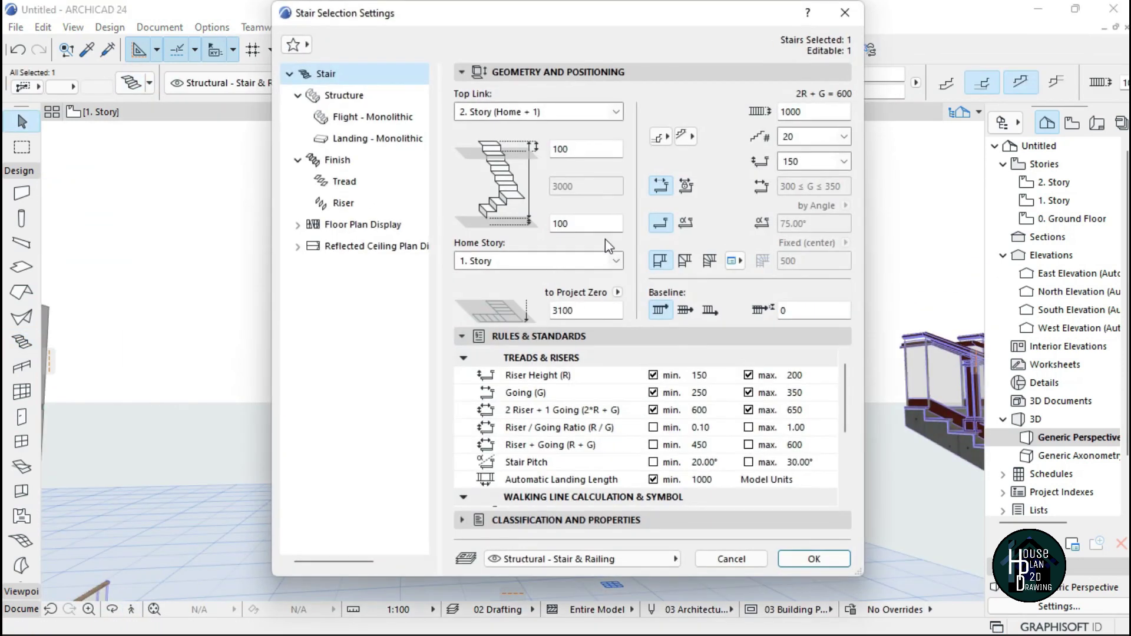
pyautogui.click(616, 112)
pyautogui.click(616, 260)
pyautogui.click(495, 305)
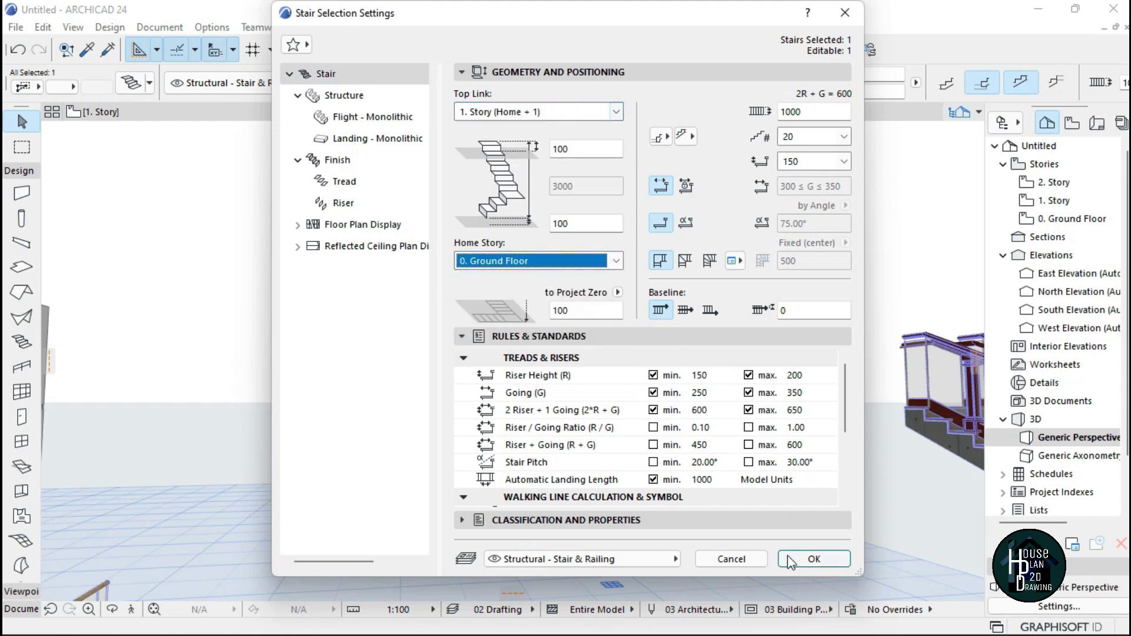
pyautogui.click(813, 558)
# - Place an associative railing along the outer edge of the curved stair, starting from its lowest tread
pyautogui.click(182, 564)
pyautogui.click(131, 610)
pyautogui.press('Up')
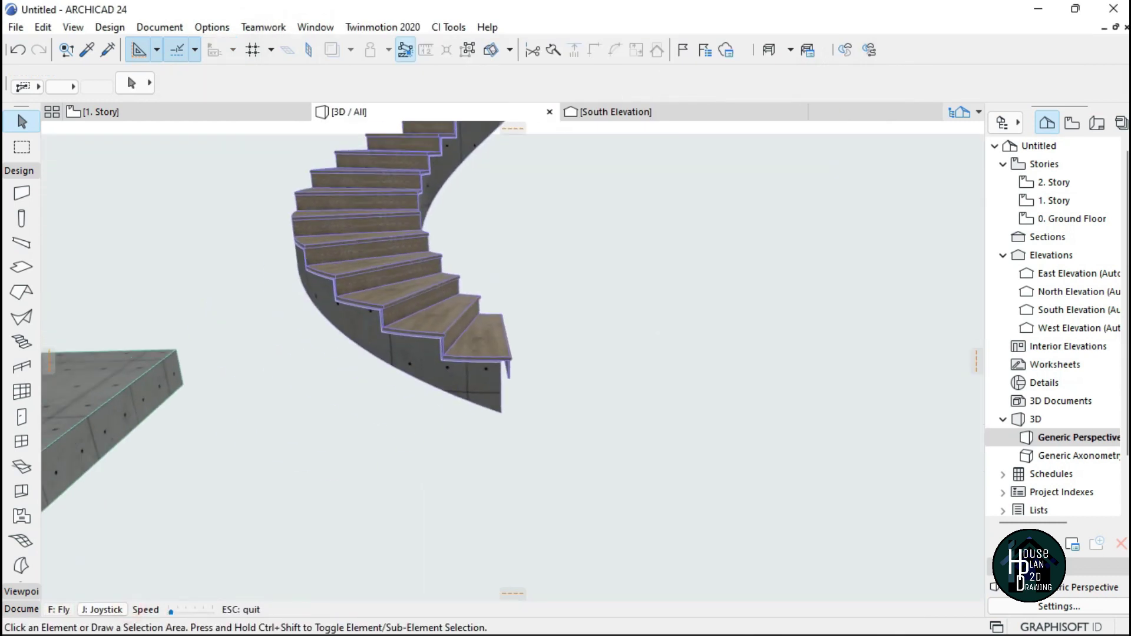
pyautogui.press('Down')
pyautogui.press('Escape')
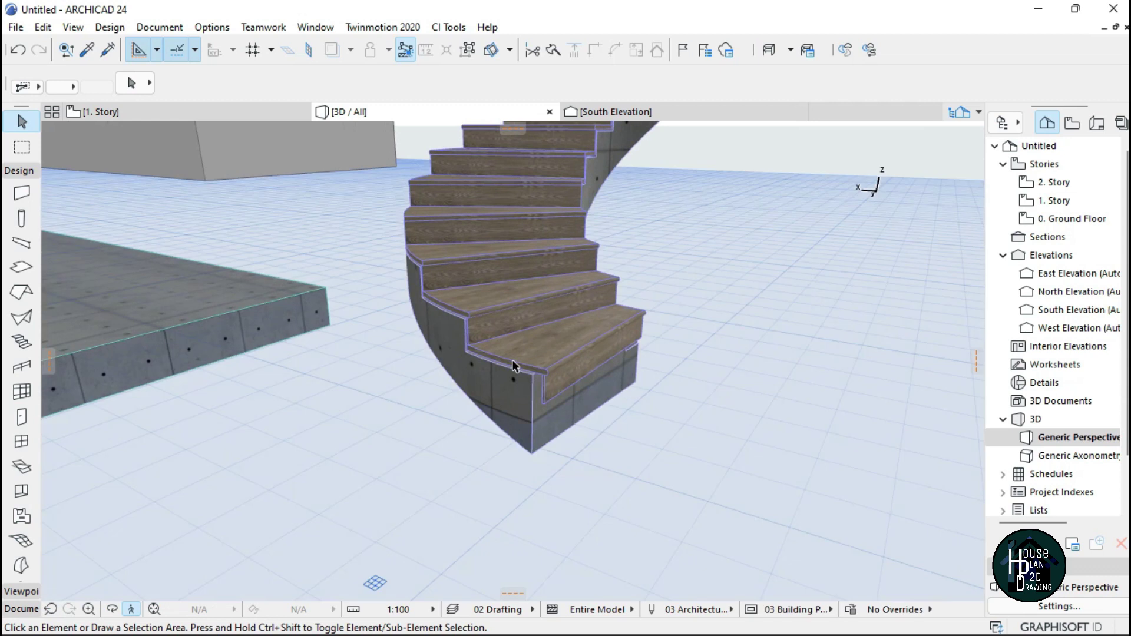
pyautogui.press('space')
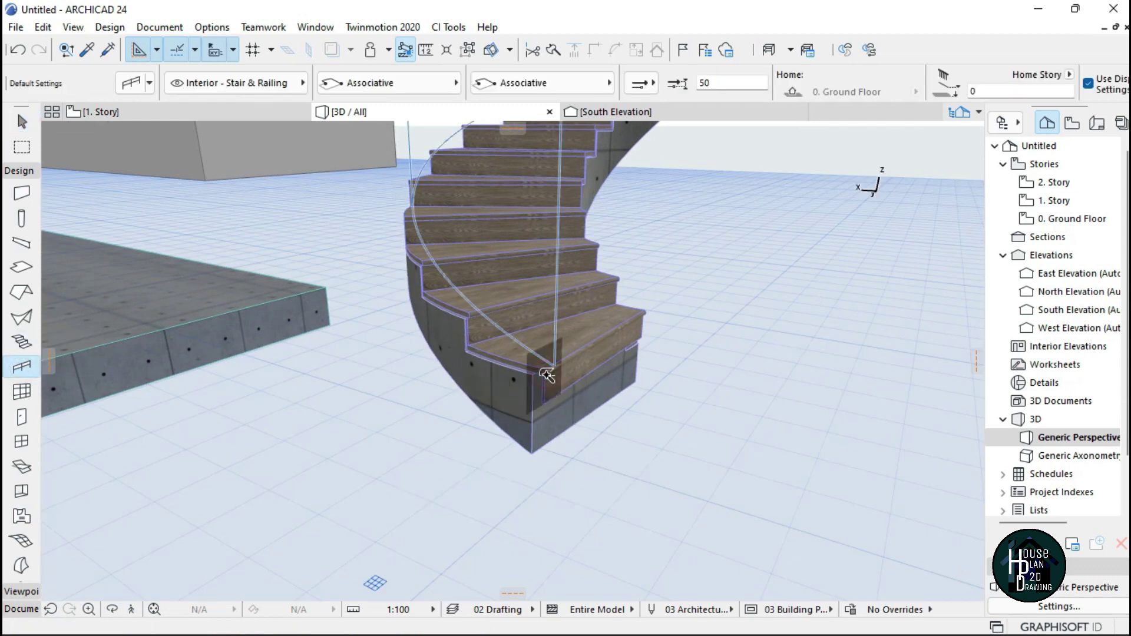
pyautogui.click(545, 375)
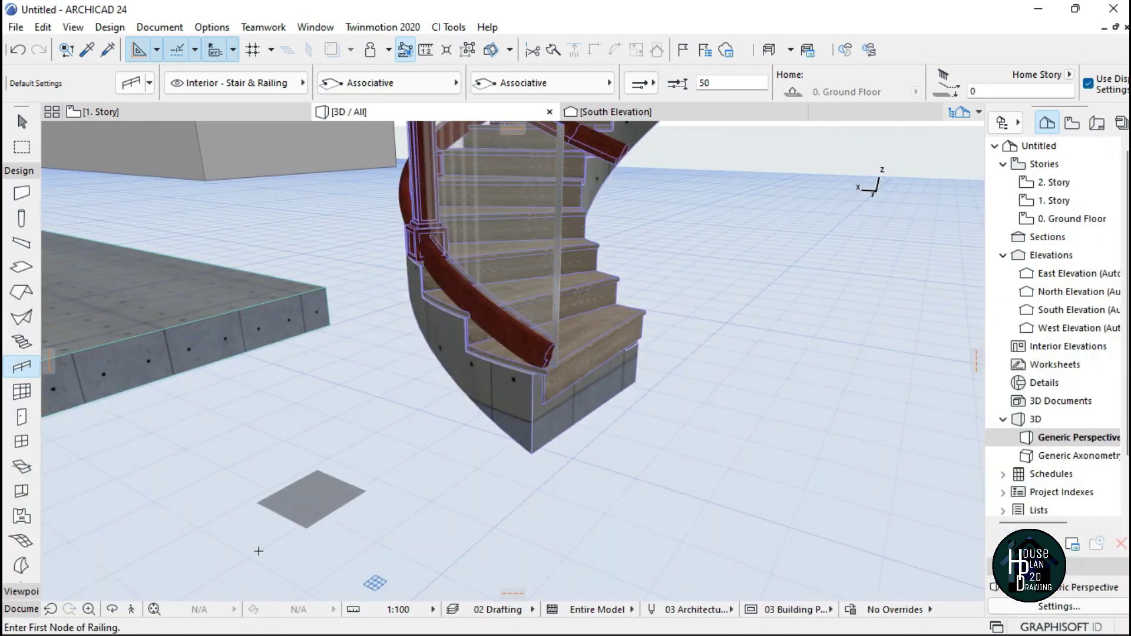
pyautogui.click(132, 610)
pyautogui.press('Left')
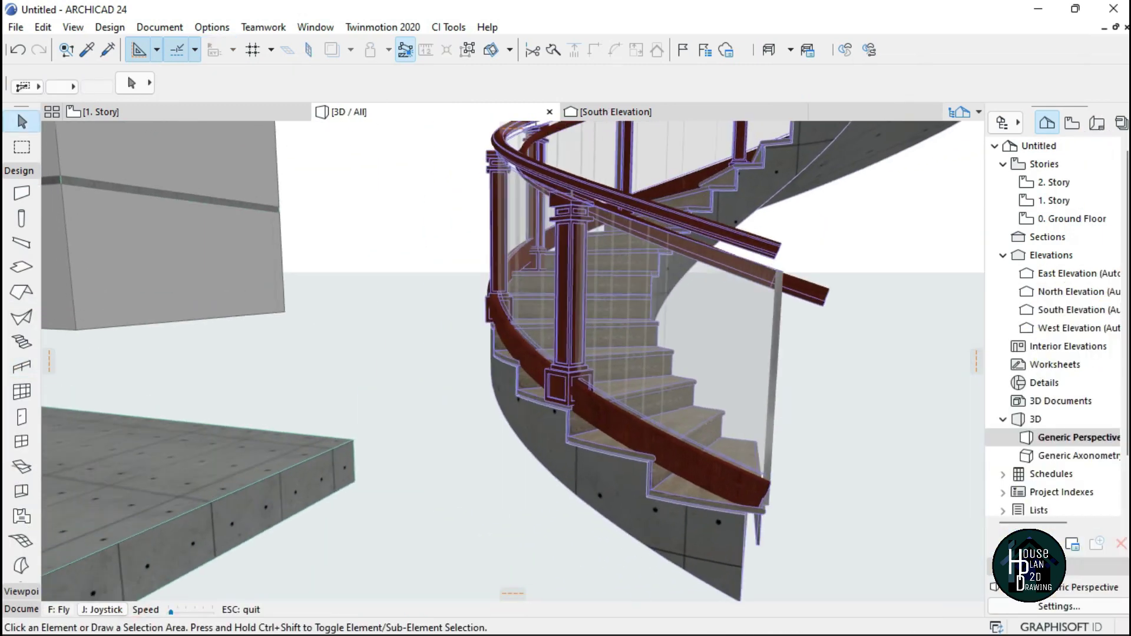
pyautogui.press('Left')
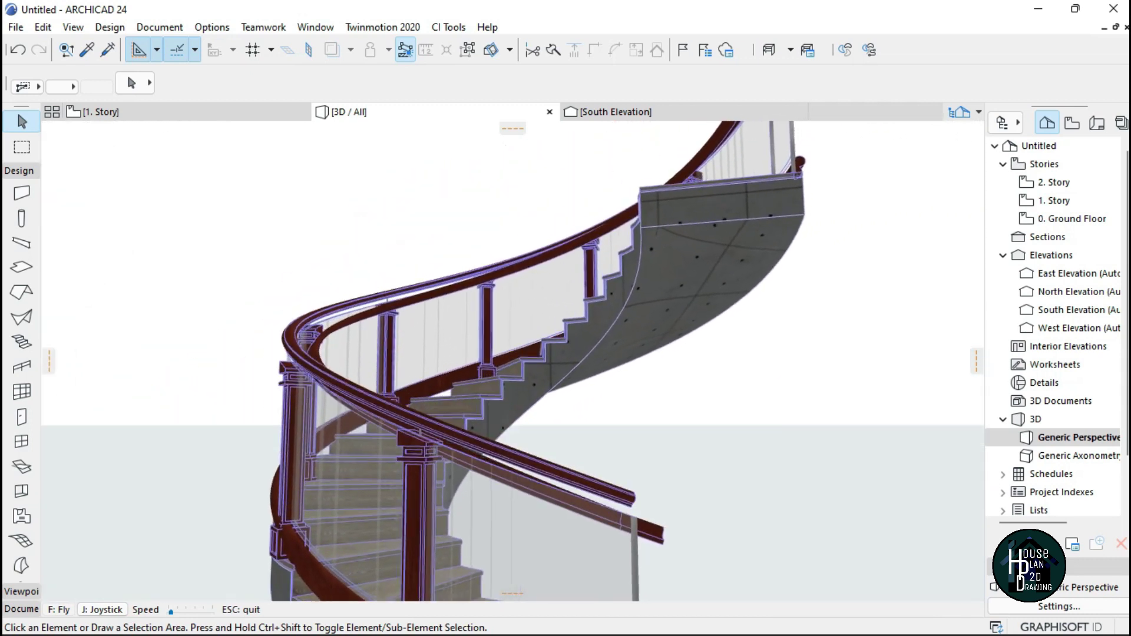
pyautogui.press('Down')
pyautogui.press('Left')
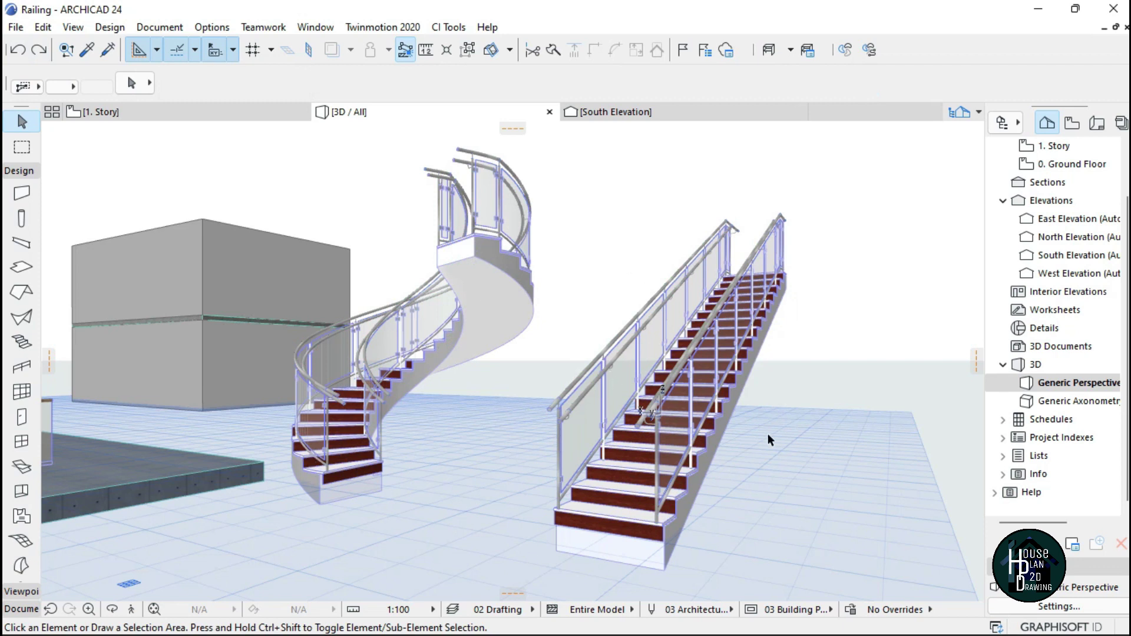
# - Select both railings of the straight stair and both railings of the curved stair and open their shared settings
pyautogui.keyDown('shift'); pyautogui.click(634, 343); pyautogui.keyUp('shift')
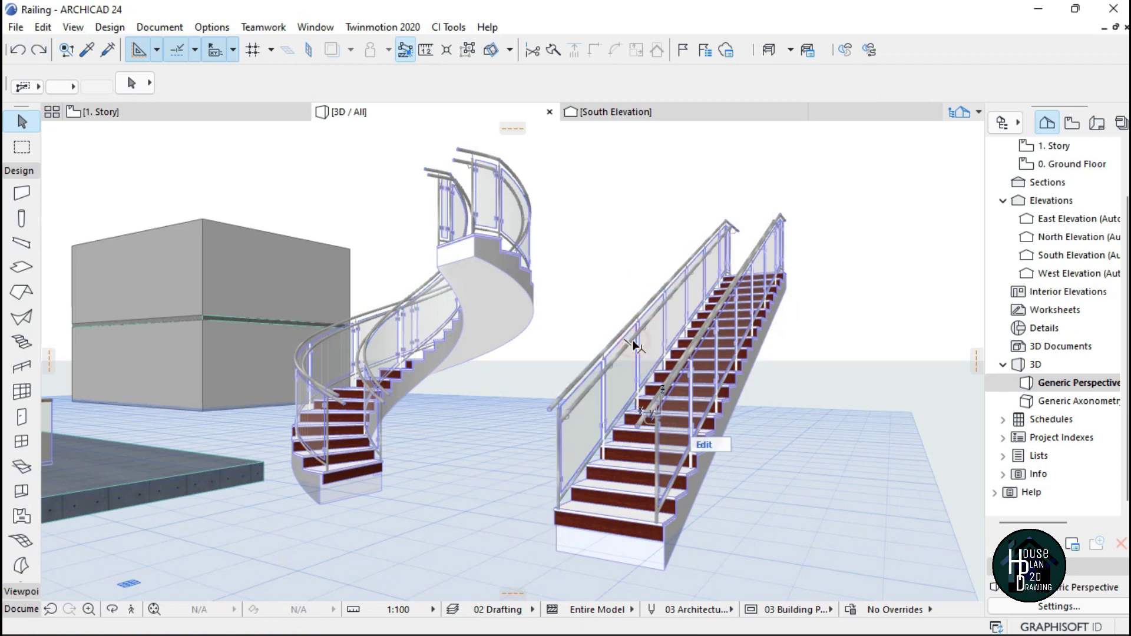
pyautogui.click(636, 483)
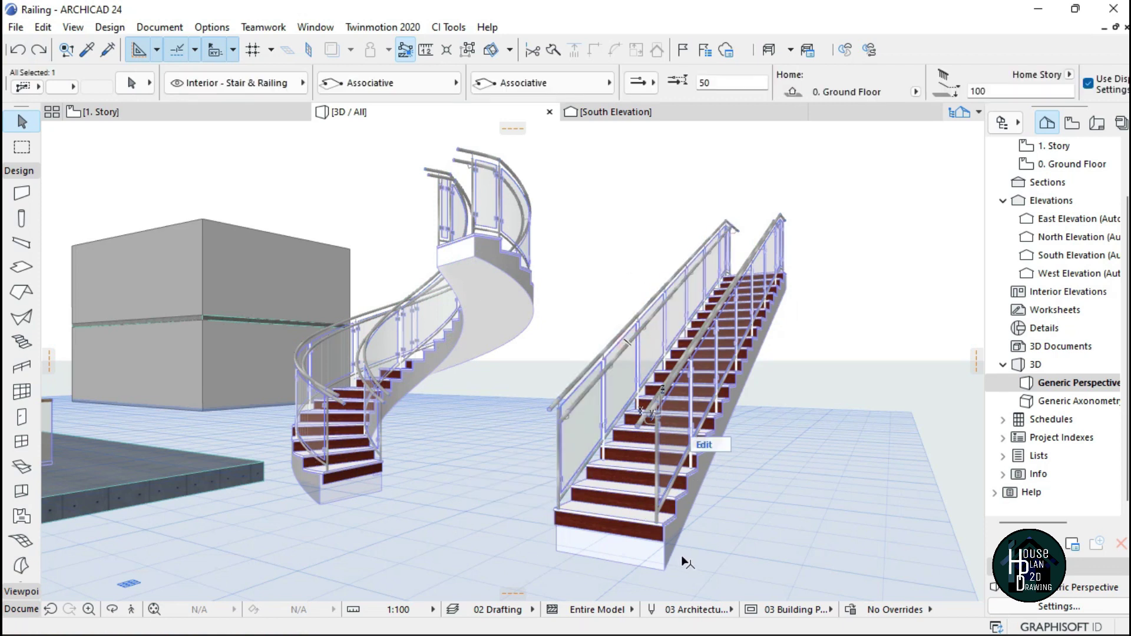
pyautogui.keyDown('shift'); pyautogui.click(691, 395); pyautogui.keyUp('shift')
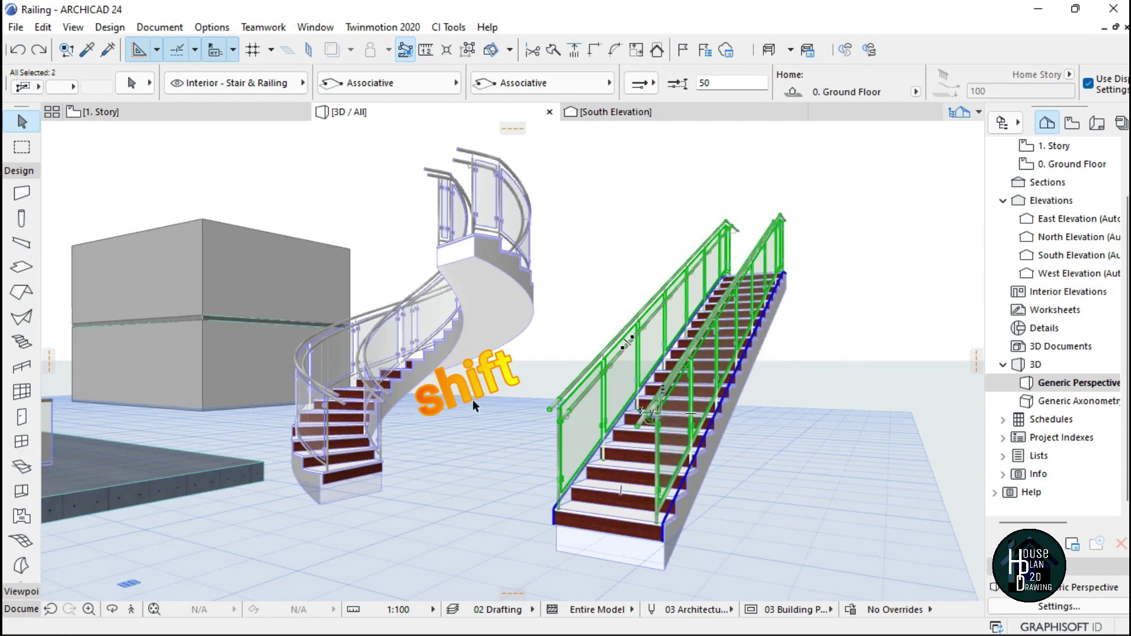
pyautogui.keyDown('shift'); pyautogui.click(481, 191); pyautogui.keyUp('shift')
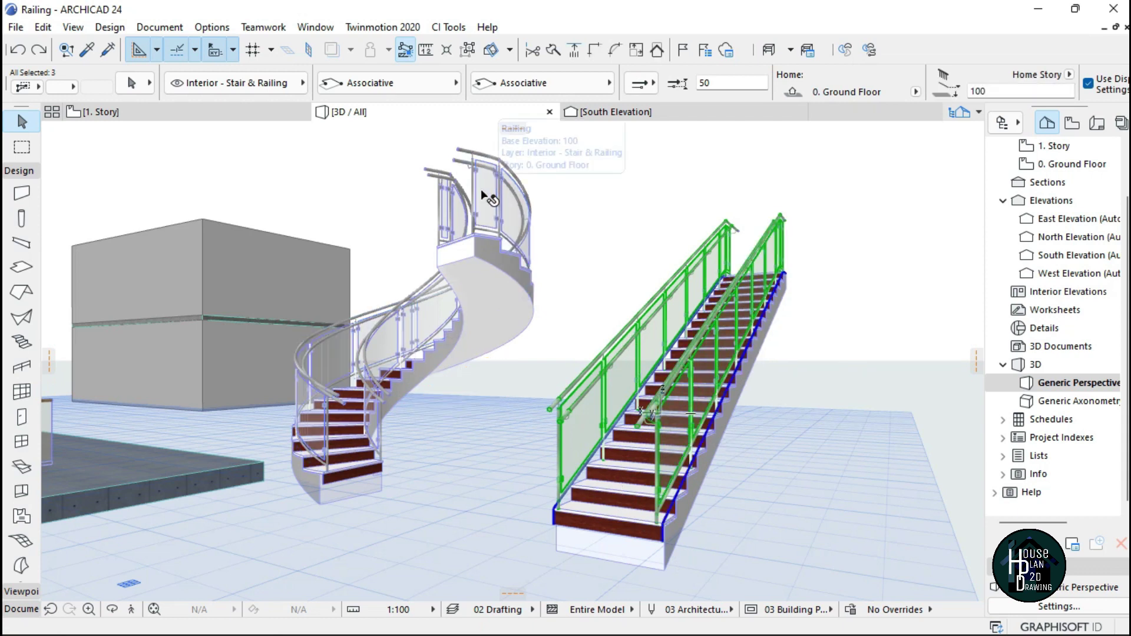
pyautogui.keyDown('shift'); pyautogui.click(449, 211); pyautogui.keyUp('shift')
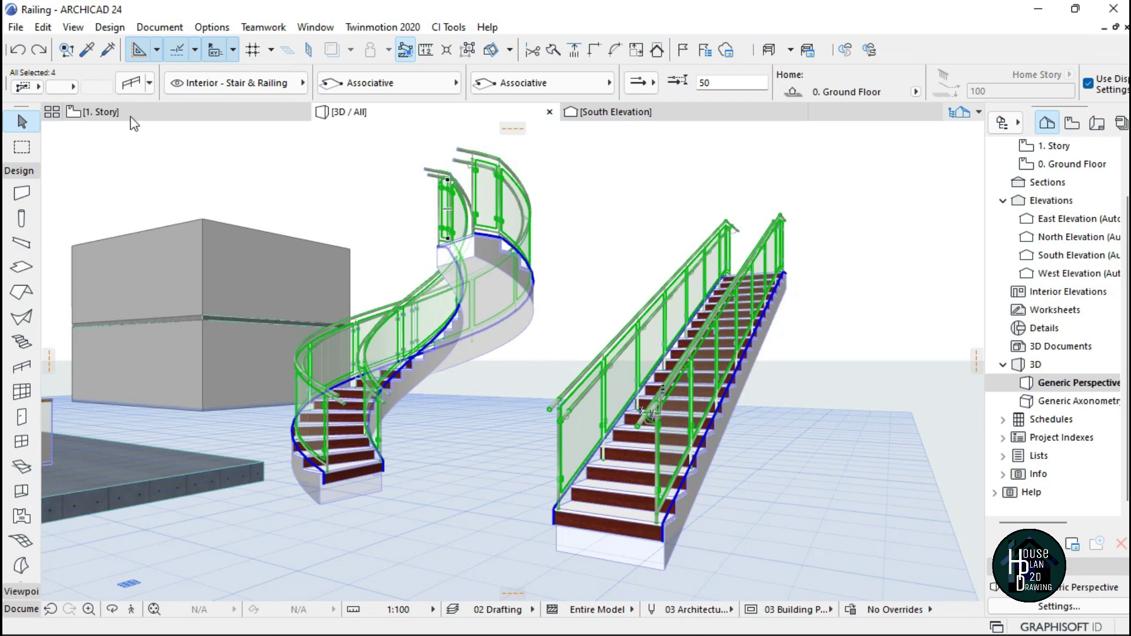
pyautogui.hotkey('ctrl', 't')
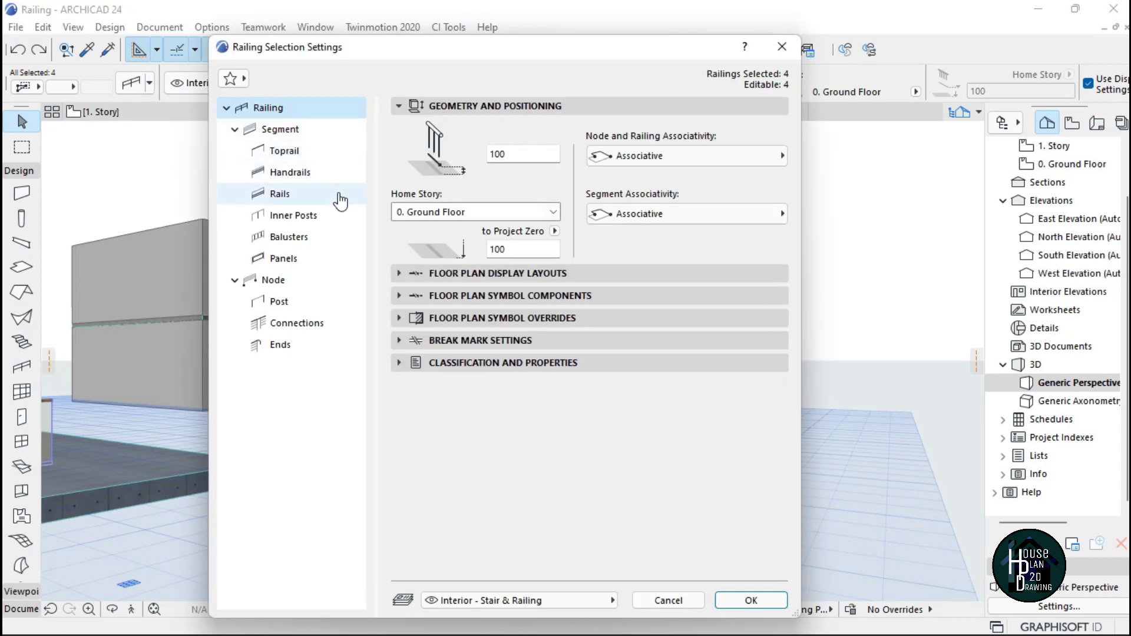
# - Open the 3D Representation settings of the handrails for the four selected railings
pyautogui.click(290, 173)
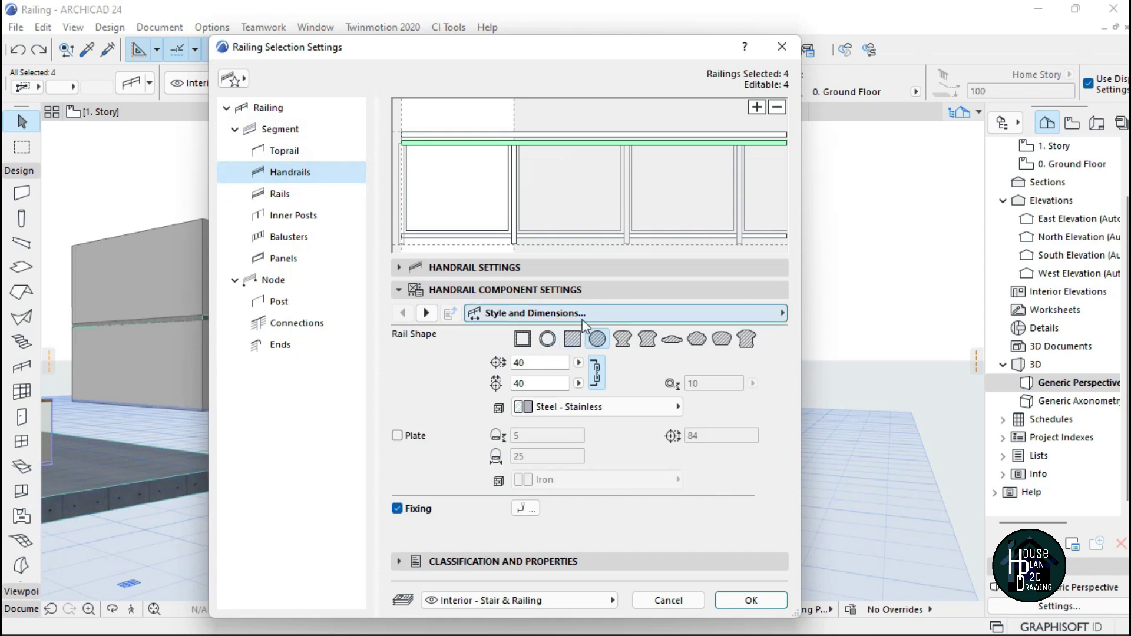
pyautogui.click(533, 291)
pyautogui.click(533, 291)
pyautogui.click(533, 290)
pyautogui.click(540, 312)
pyautogui.click(548, 314)
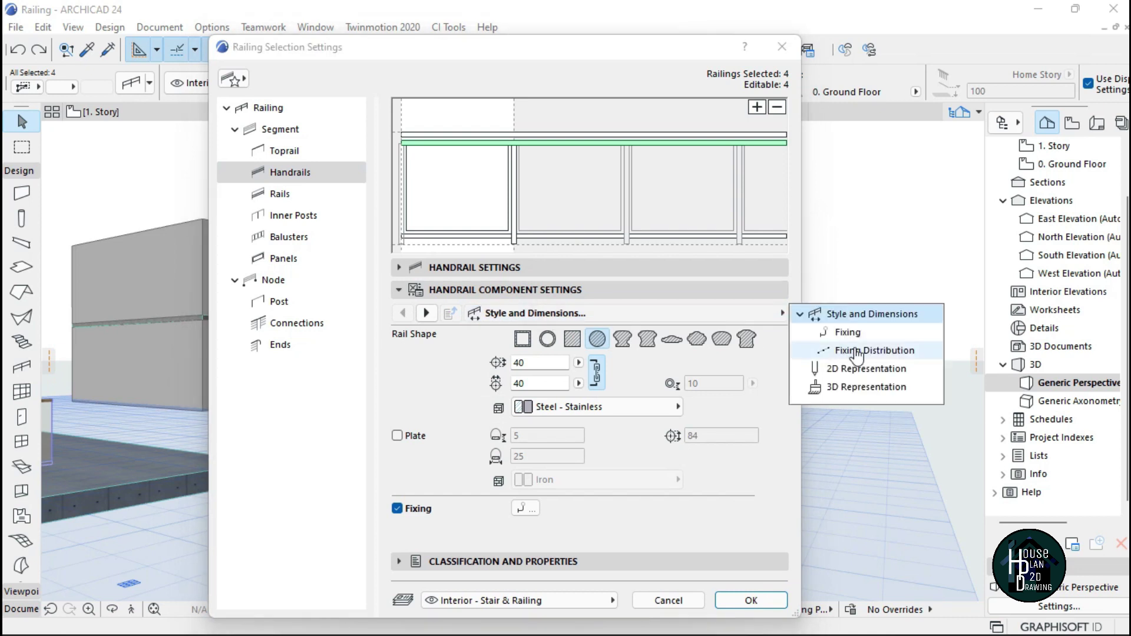
pyautogui.click(864, 394)
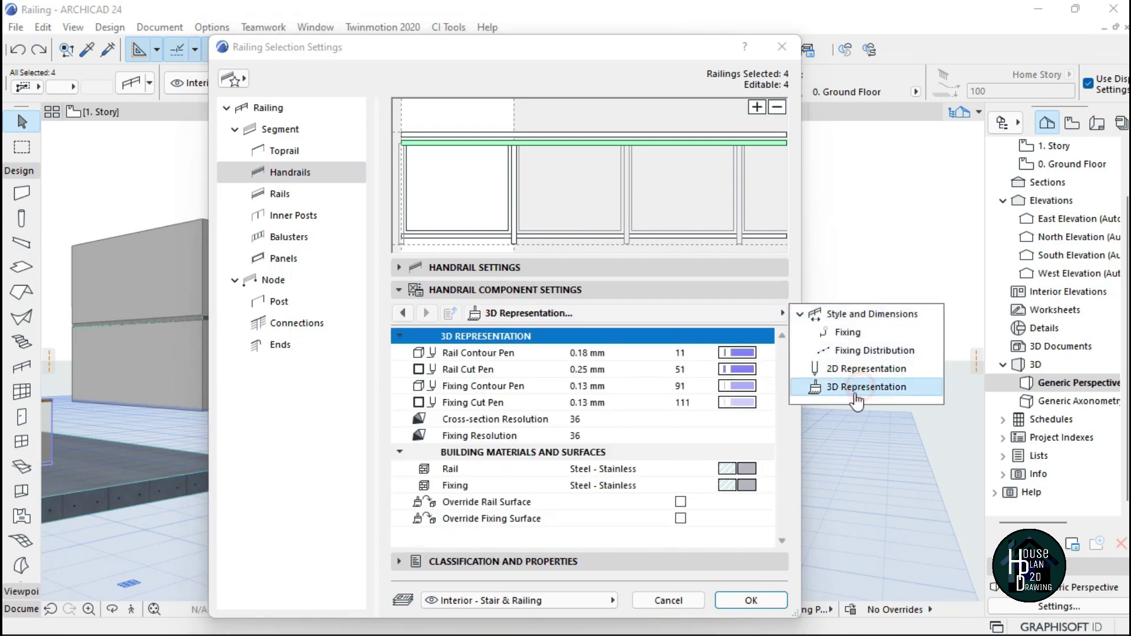
# - Override the handrail surfaces with Paint - Lead Oxide Yellow for the rail and Paint - Cobalt Blue for the fixing
pyautogui.click(680, 501)
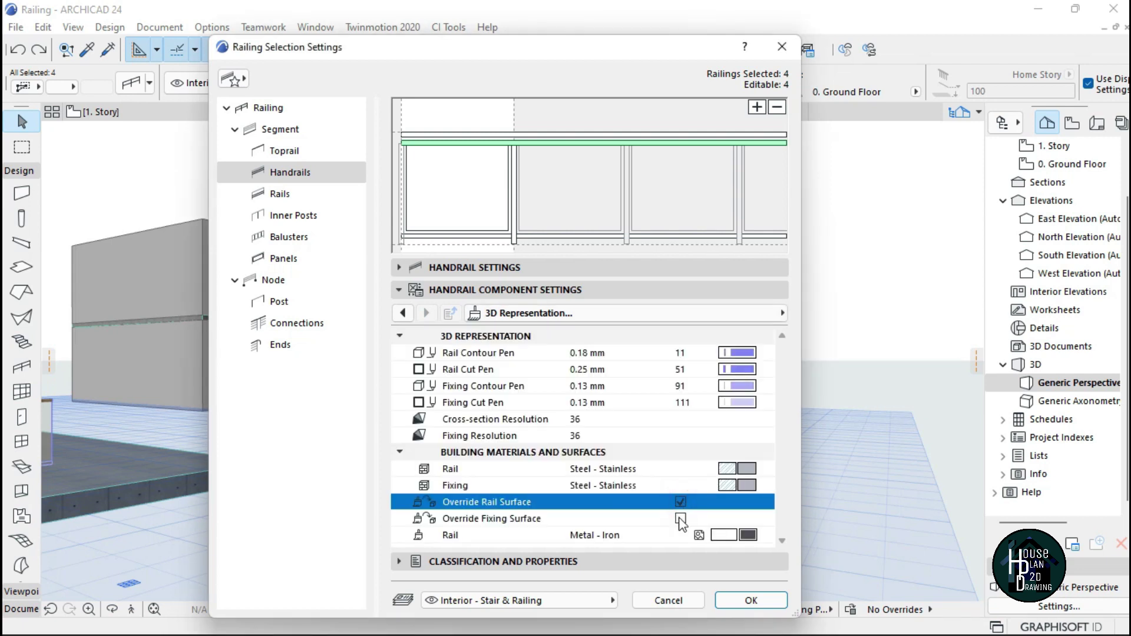
pyautogui.click(680, 519)
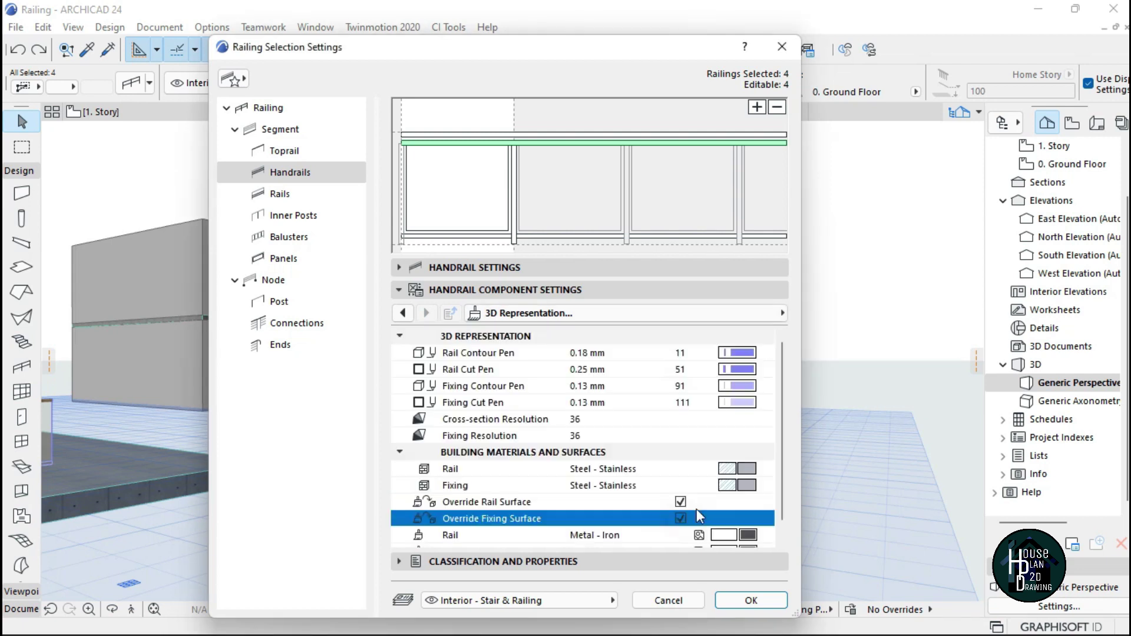
pyautogui.click(748, 520)
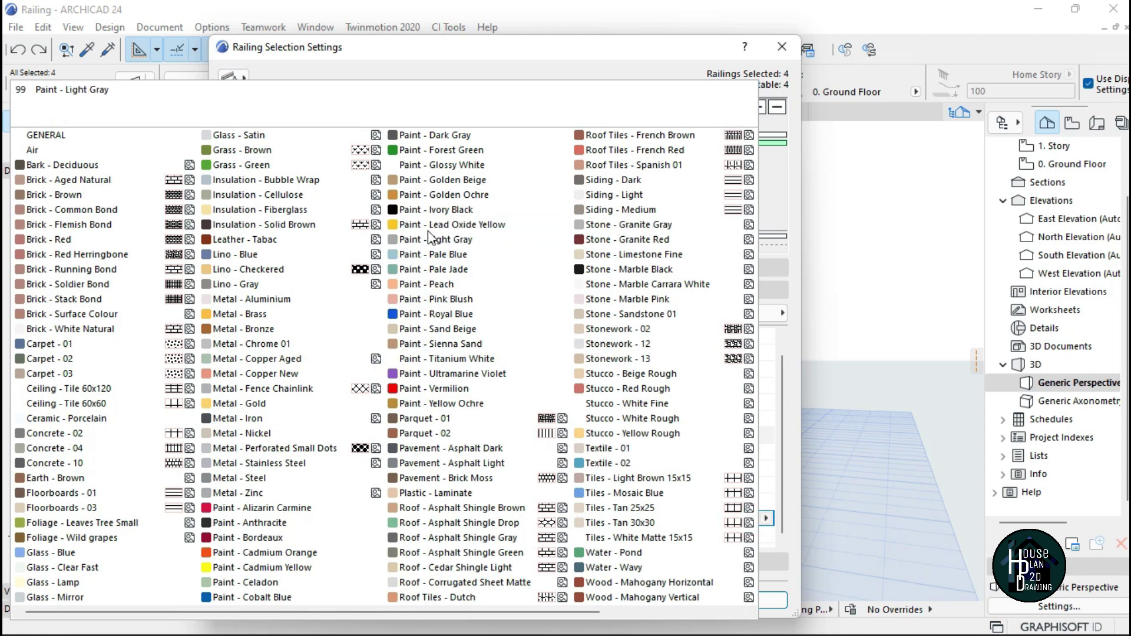
pyautogui.click(448, 225)
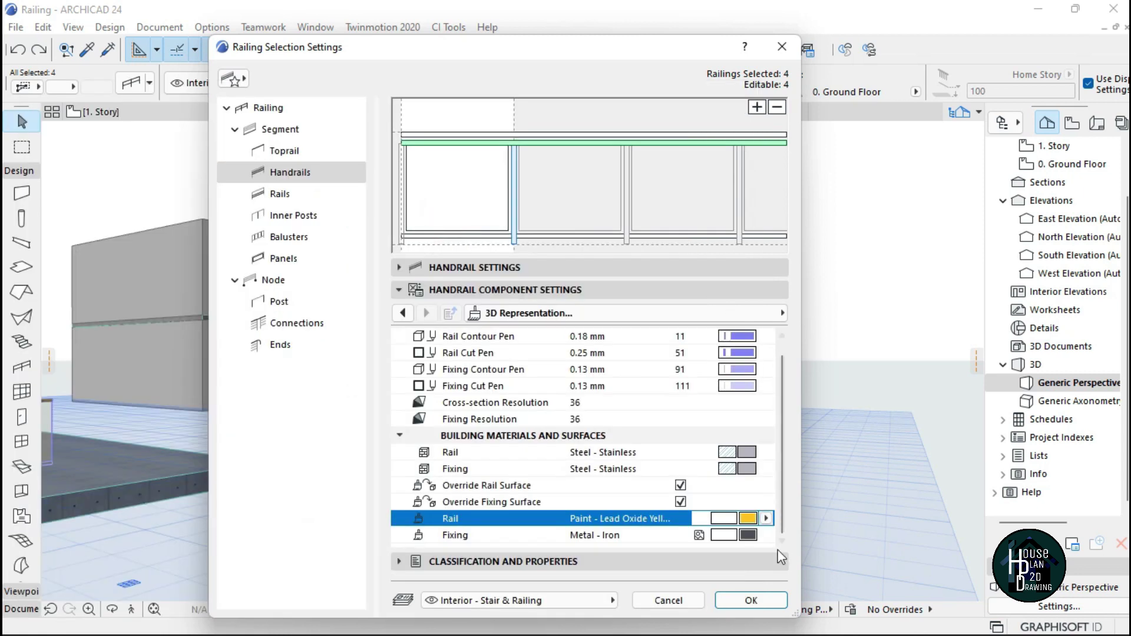
pyautogui.click(747, 534)
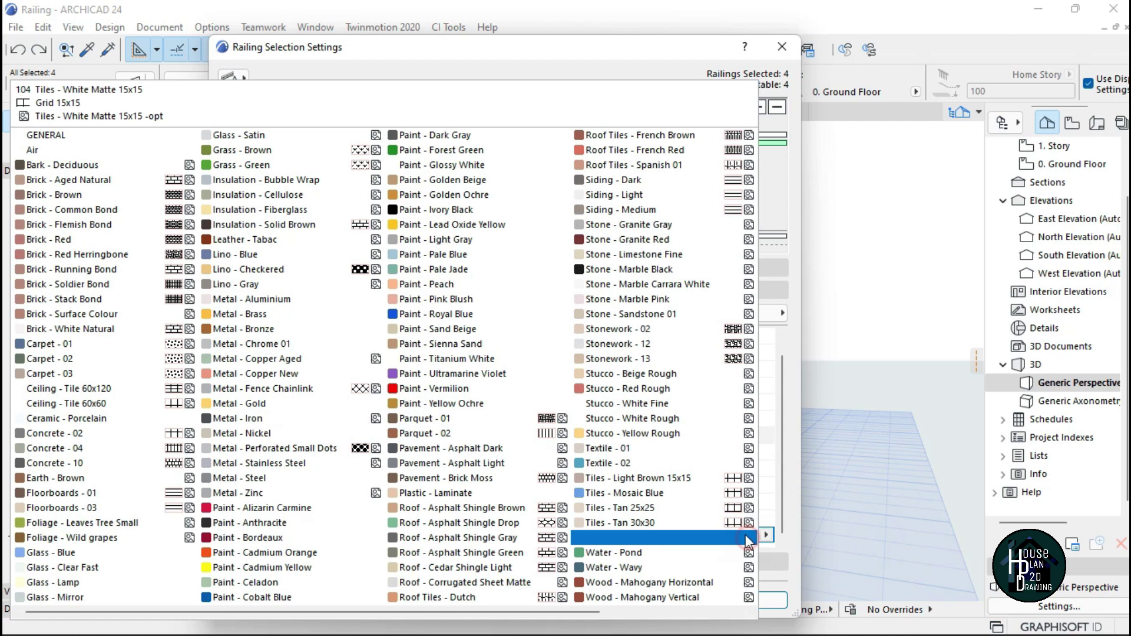
pyautogui.click(282, 597)
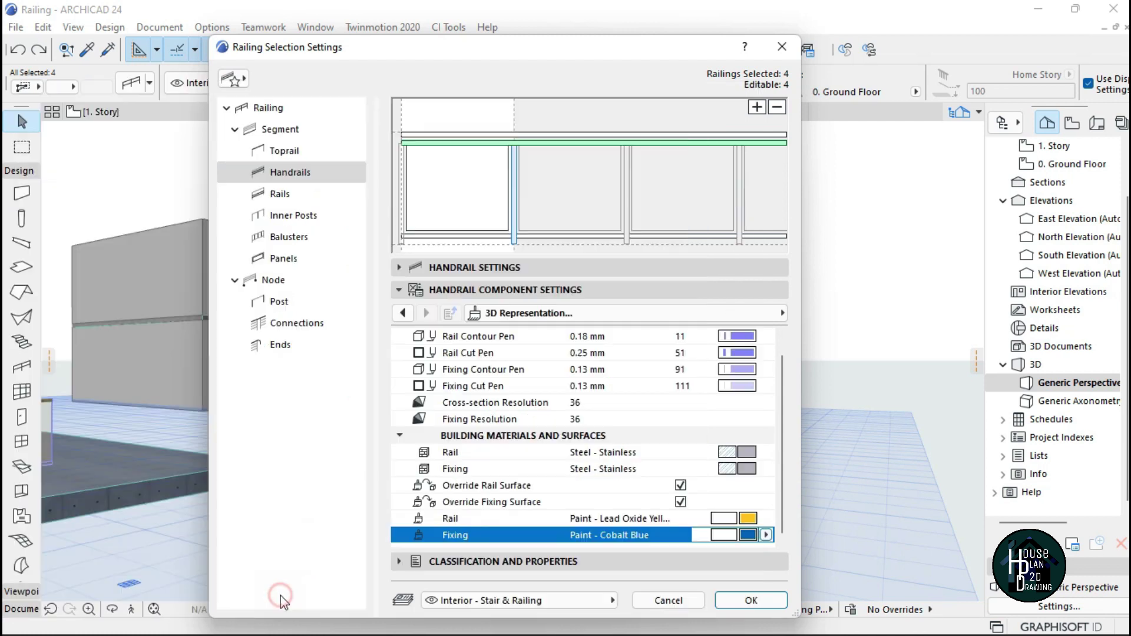
pyautogui.click(753, 601)
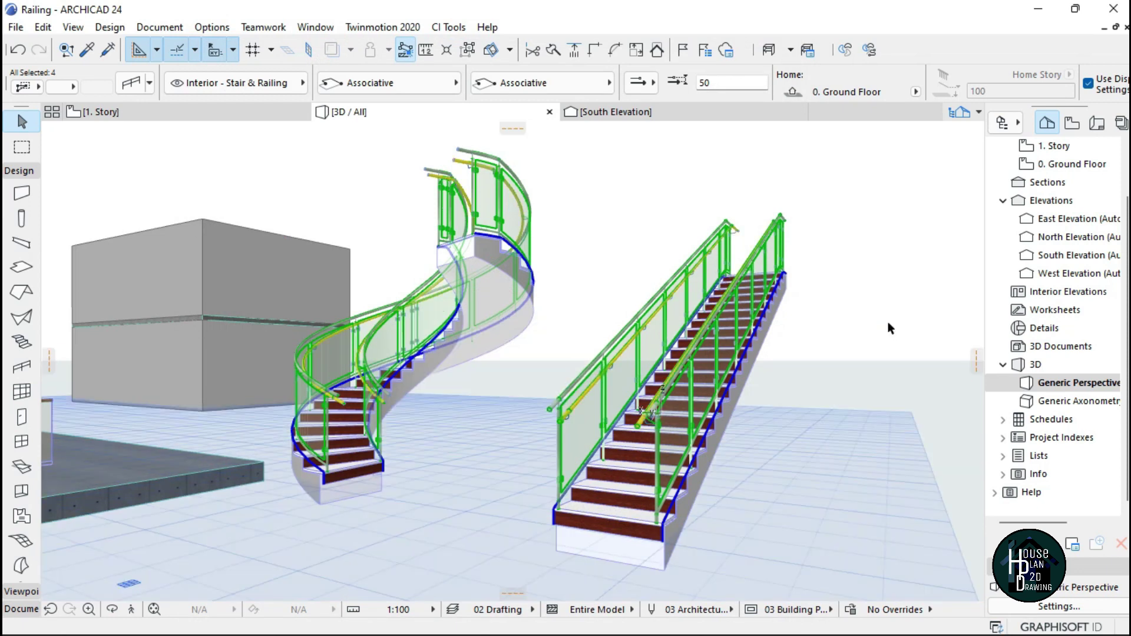
# - Examine the handrail and fixing colours up close on the straight stair and from a distance on both stairs
pyautogui.click(164, 567)
pyautogui.click(130, 609)
pyautogui.press('Up')
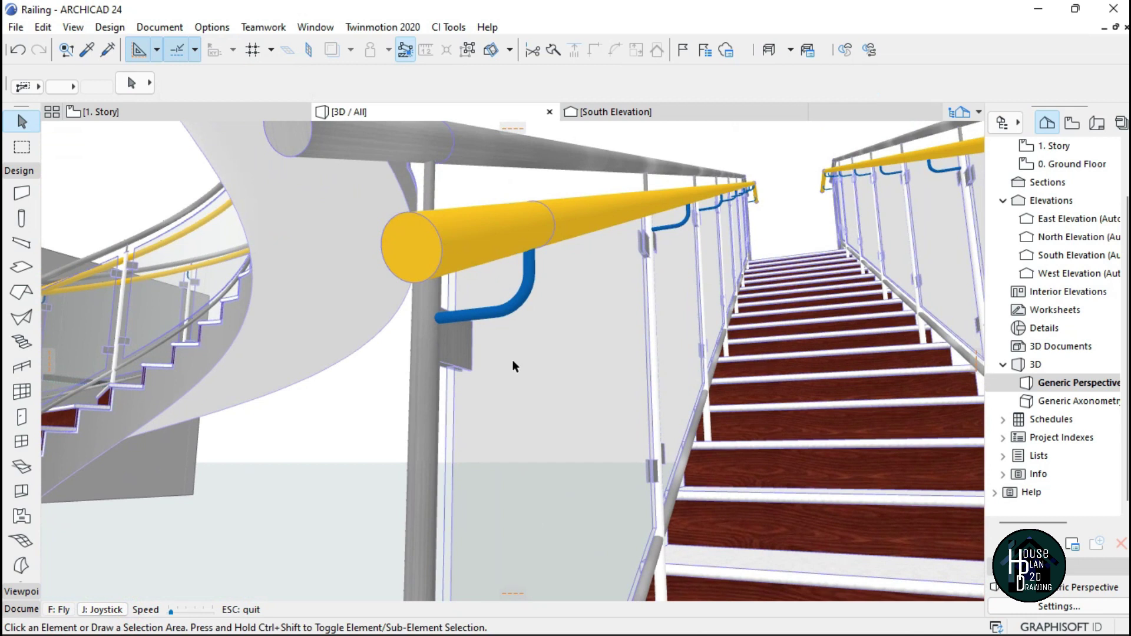
pyautogui.press('Escape')
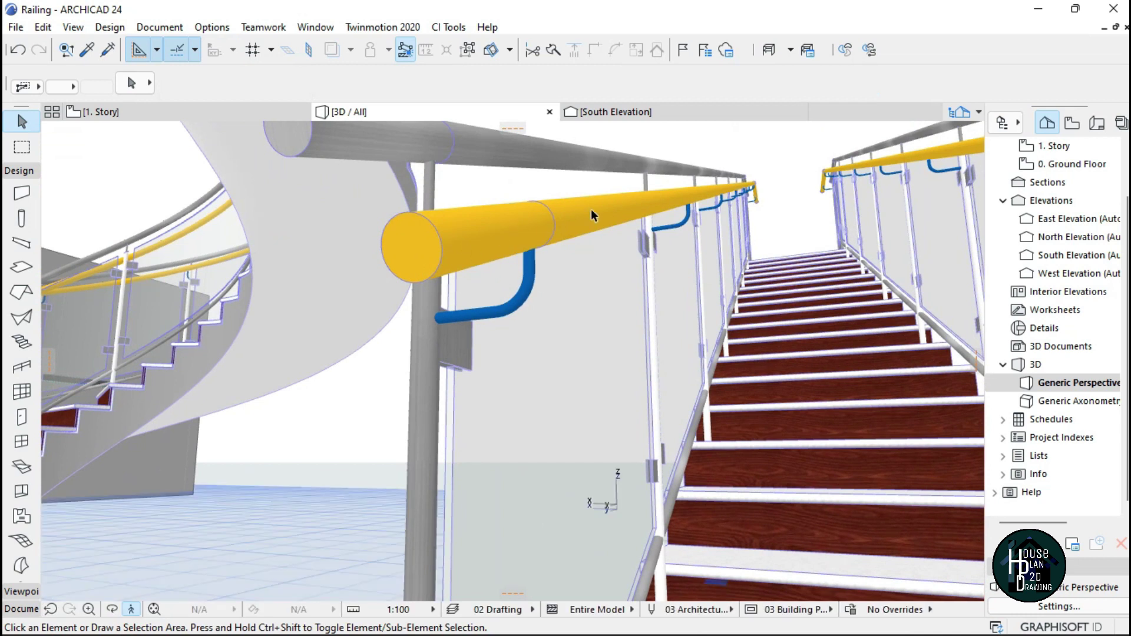
pyautogui.click(132, 612)
pyautogui.press('Down')
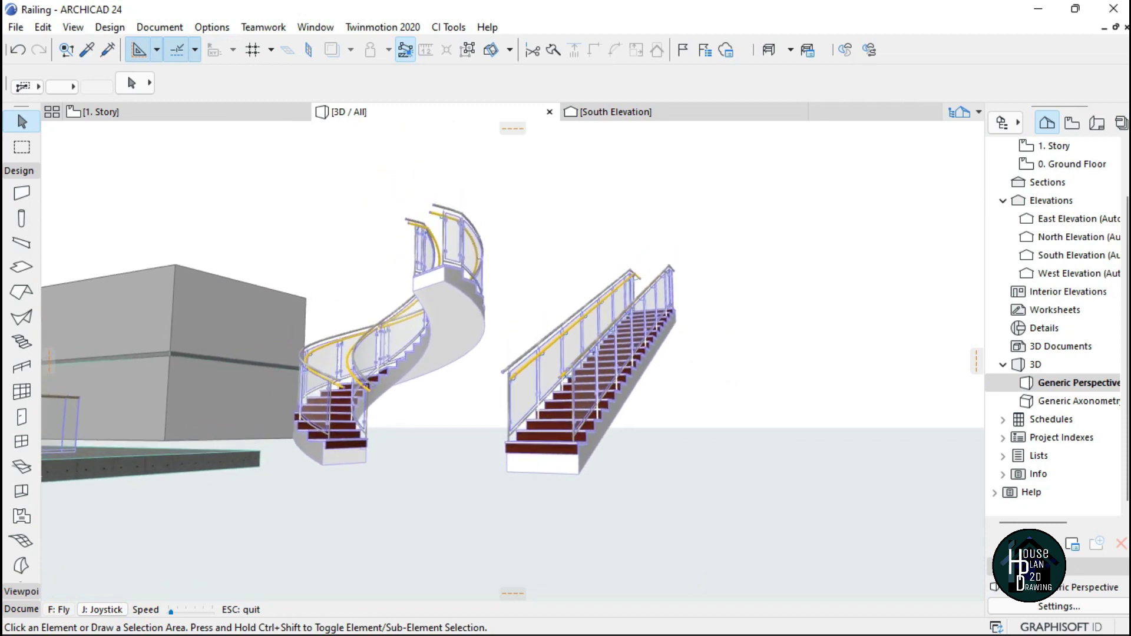
# - Select all four railings of the straight and curved stairs and open their shared railing settings
pyautogui.press('Up')
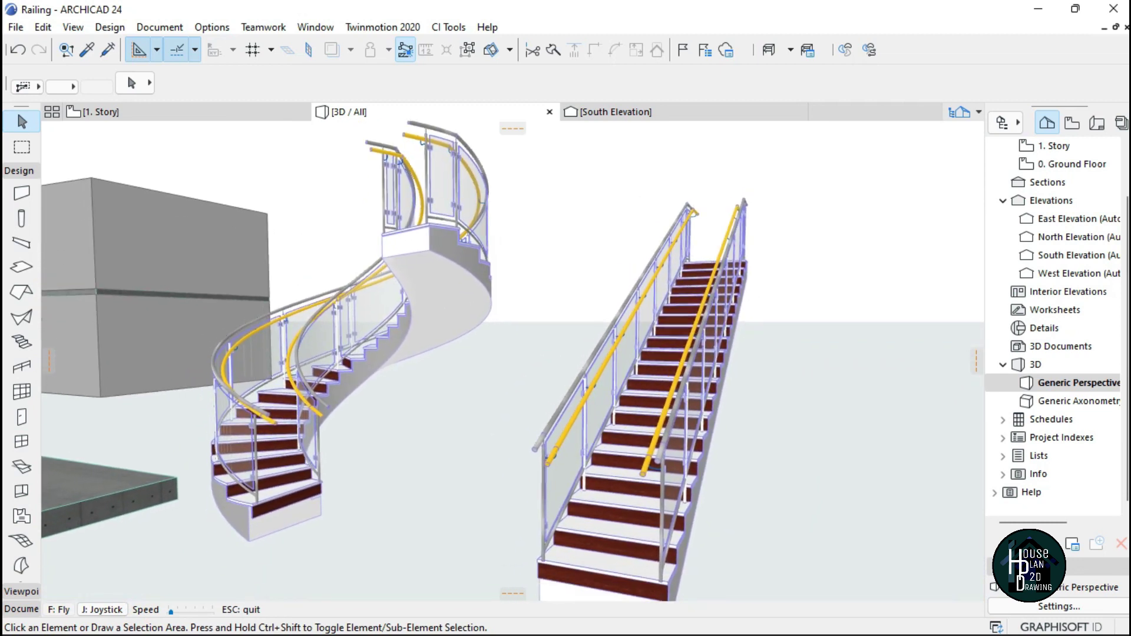
pyautogui.press('Escape')
pyautogui.press('shift')
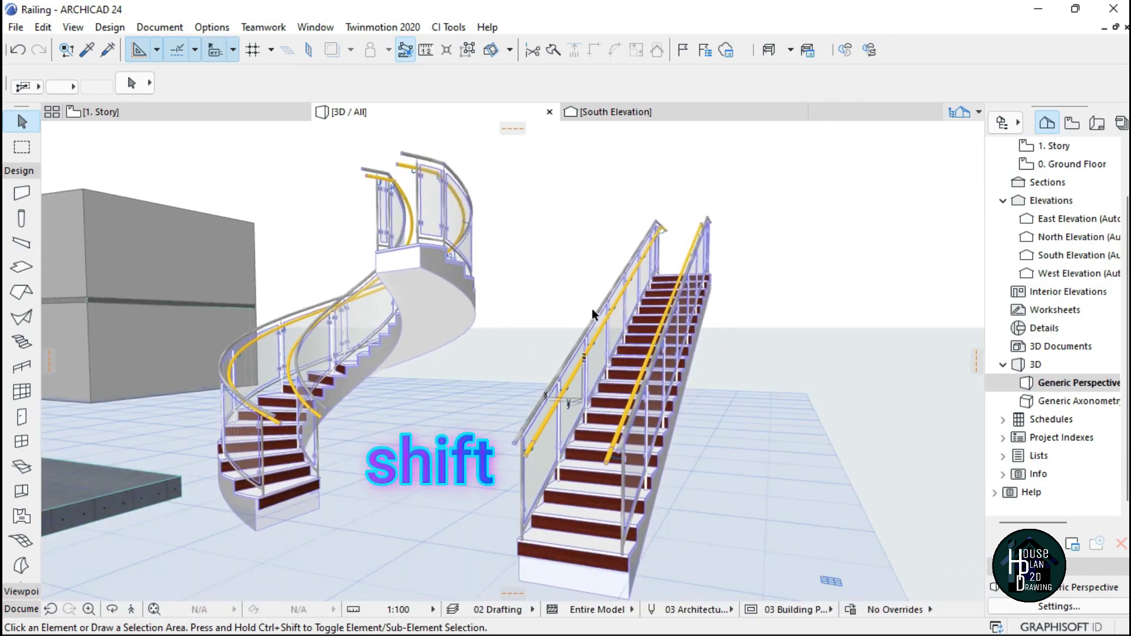
pyautogui.click(596, 346)
pyautogui.keyDown('shift'); pyautogui.click(669, 376); pyautogui.keyUp('shift')
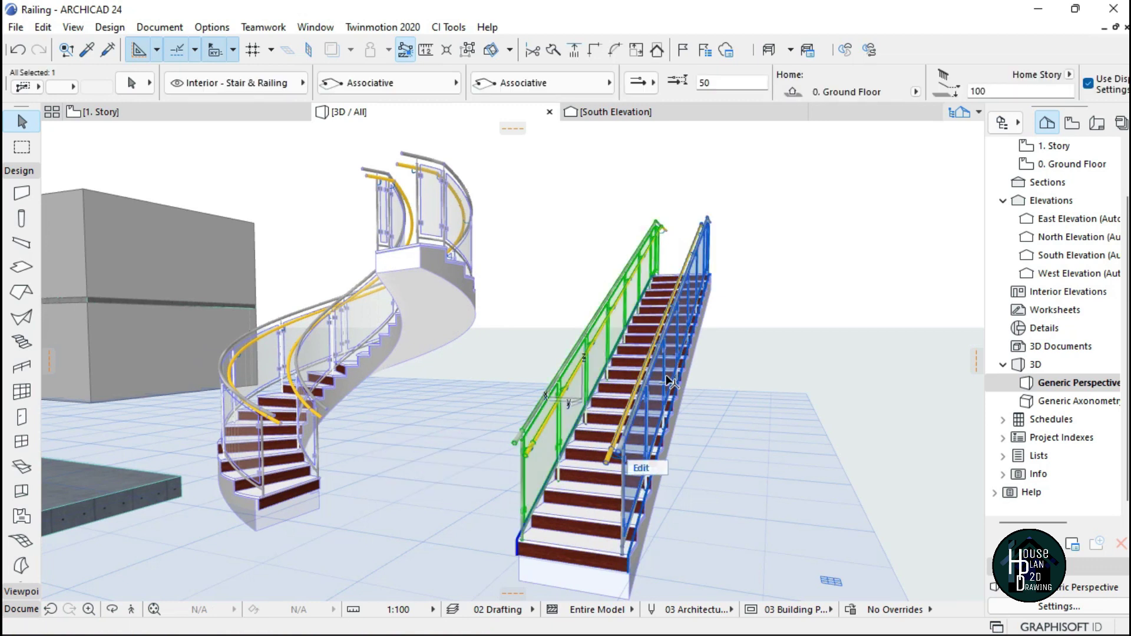
pyautogui.keyDown('shift'); pyautogui.click(425, 213); pyautogui.keyUp('shift')
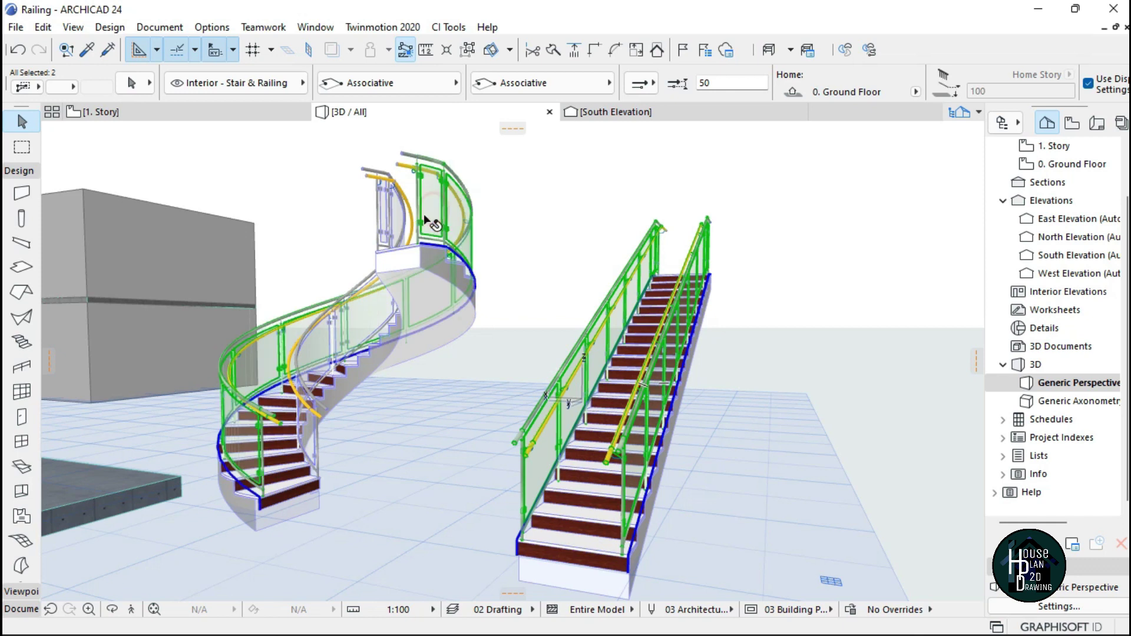
pyautogui.keyDown('shift'); pyautogui.click(383, 210); pyautogui.keyUp('shift')
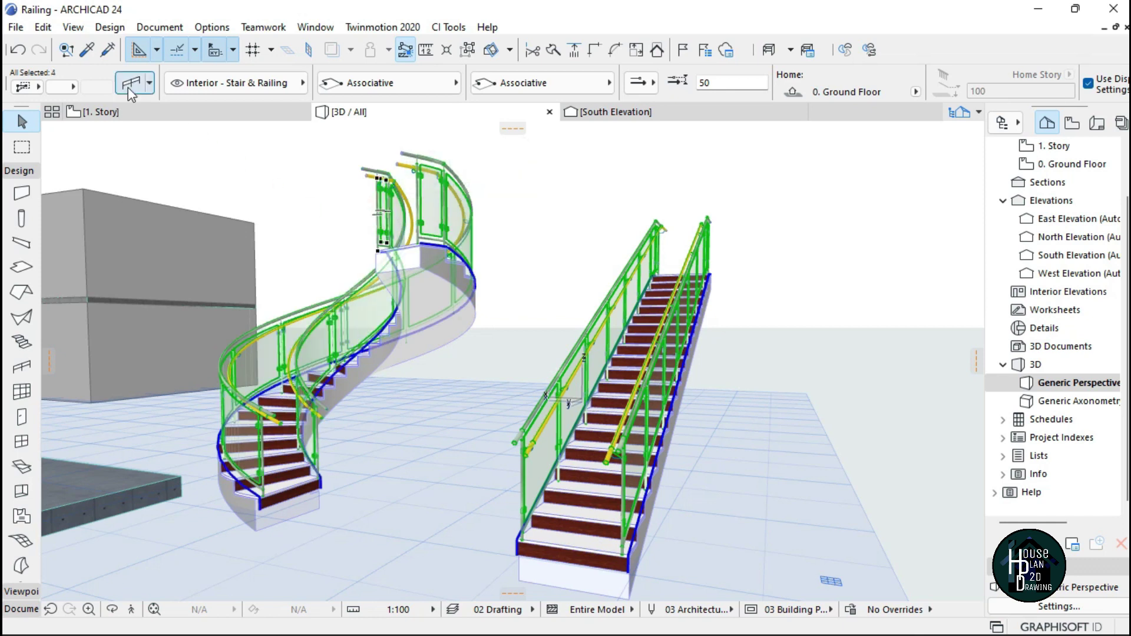
pyautogui.hotkey('ctrl', 't')
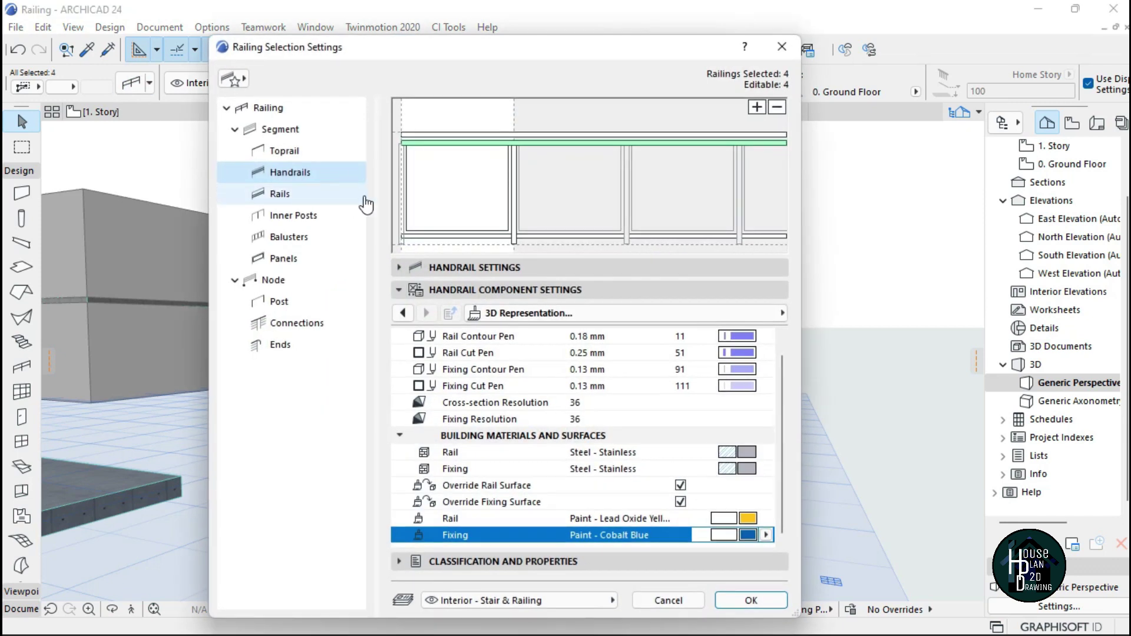
# - Open the 3D Representation settings of the toprail for the four selected railings
pyautogui.click(295, 152)
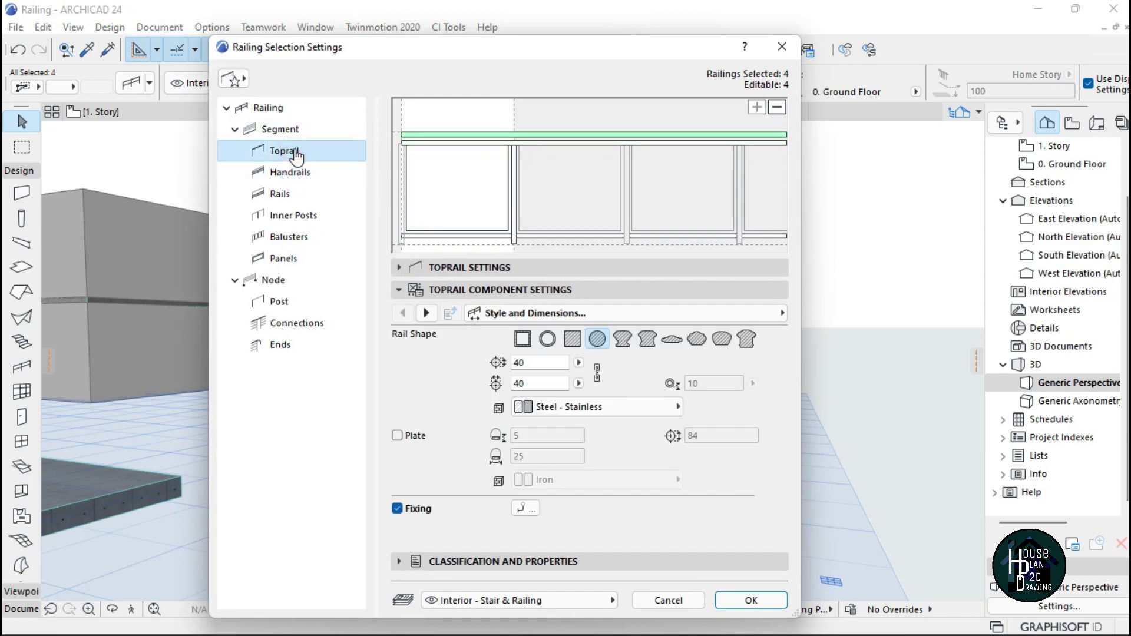
pyautogui.click(639, 316)
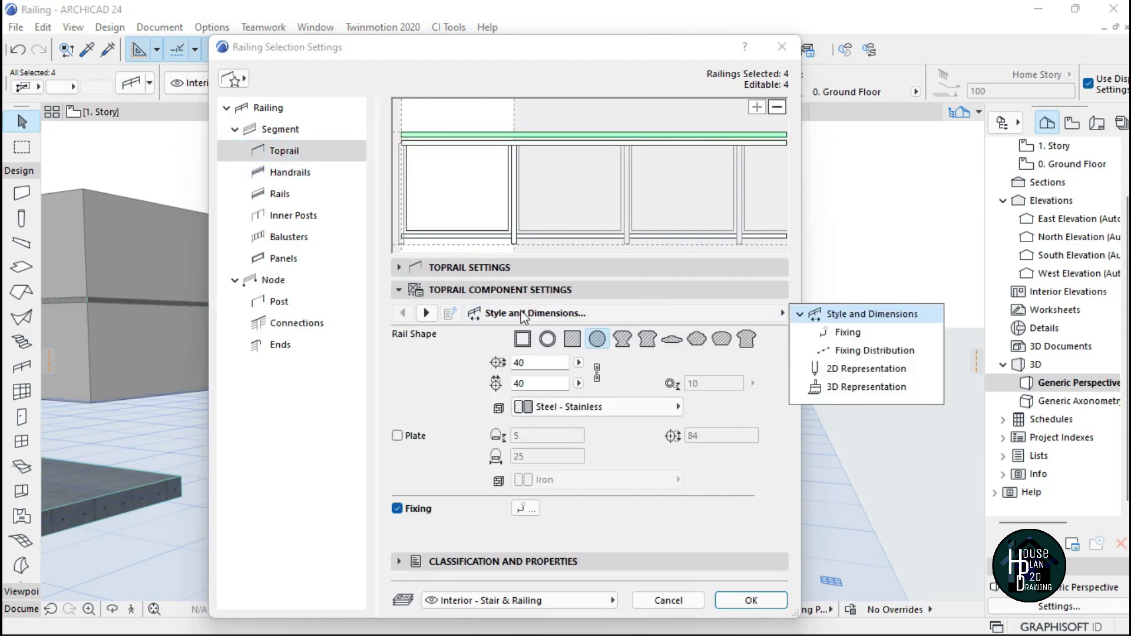
pyautogui.click(518, 289)
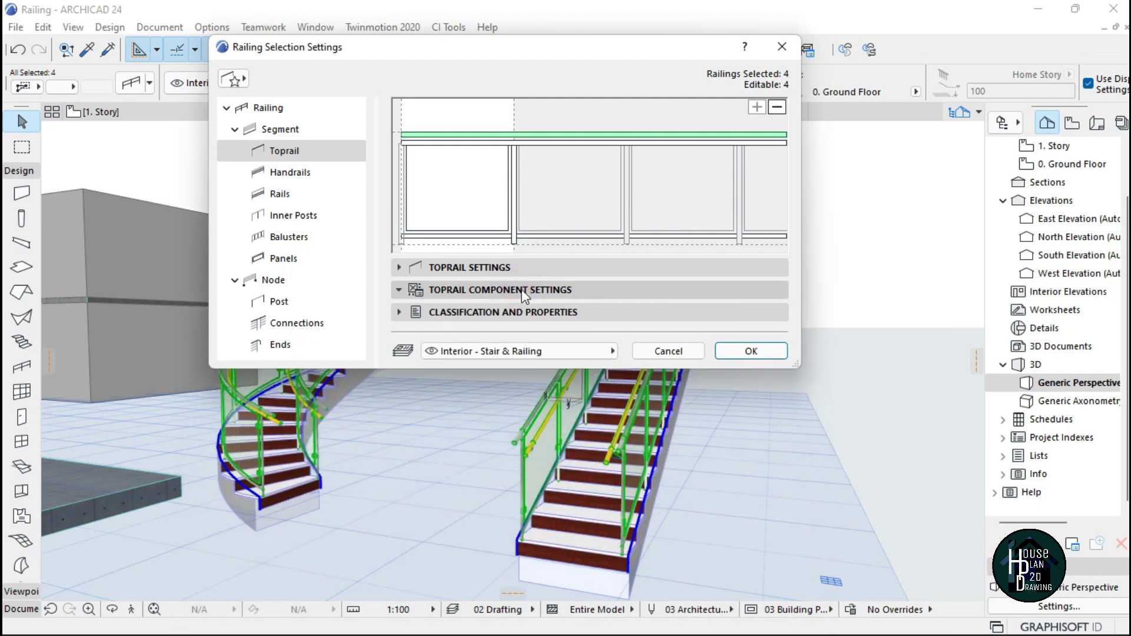
pyautogui.click(529, 291)
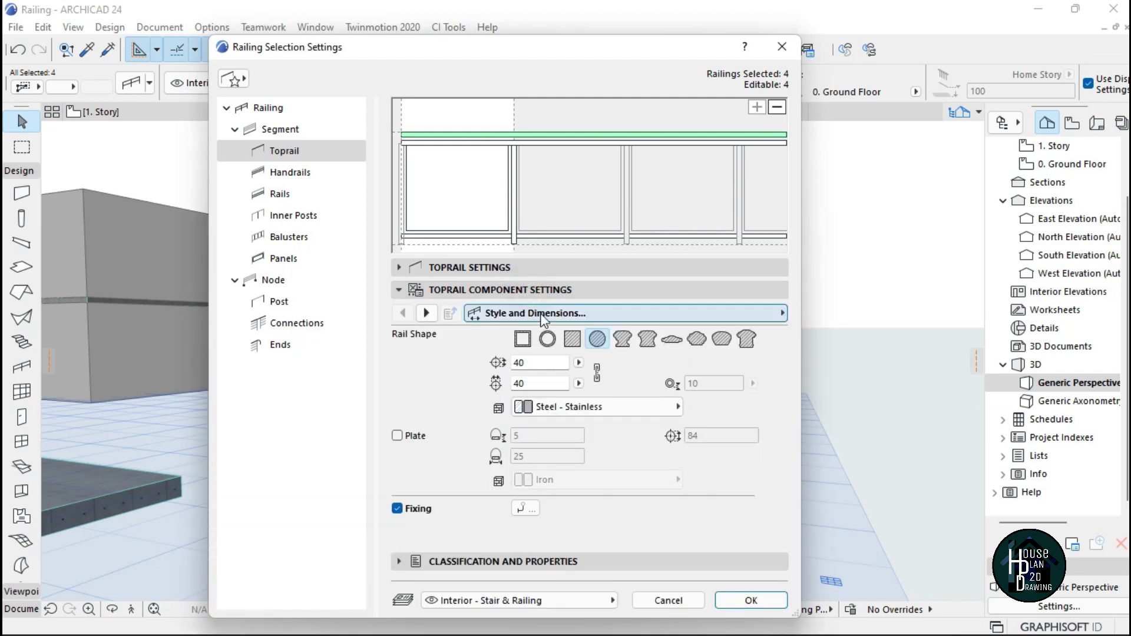
pyautogui.click(542, 318)
pyautogui.click(866, 387)
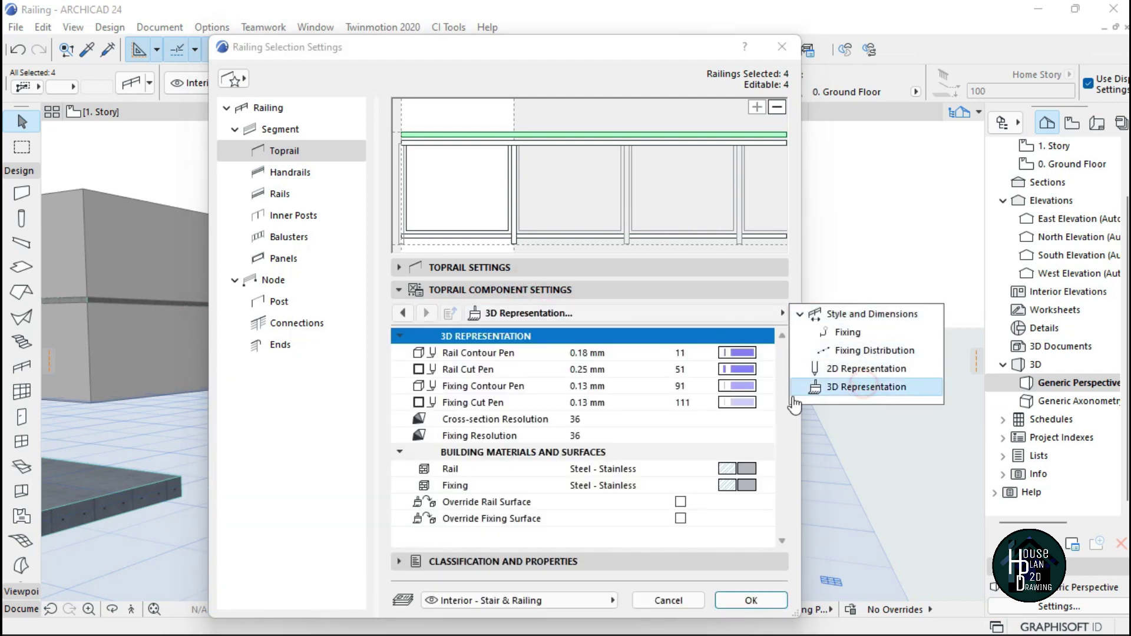
# - Override the toprail surfaces with Paint - Cobalt Blue for the rail and Paint - Lead Oxide Yellow for the fixing, and deselect the railings
pyautogui.click(681, 503)
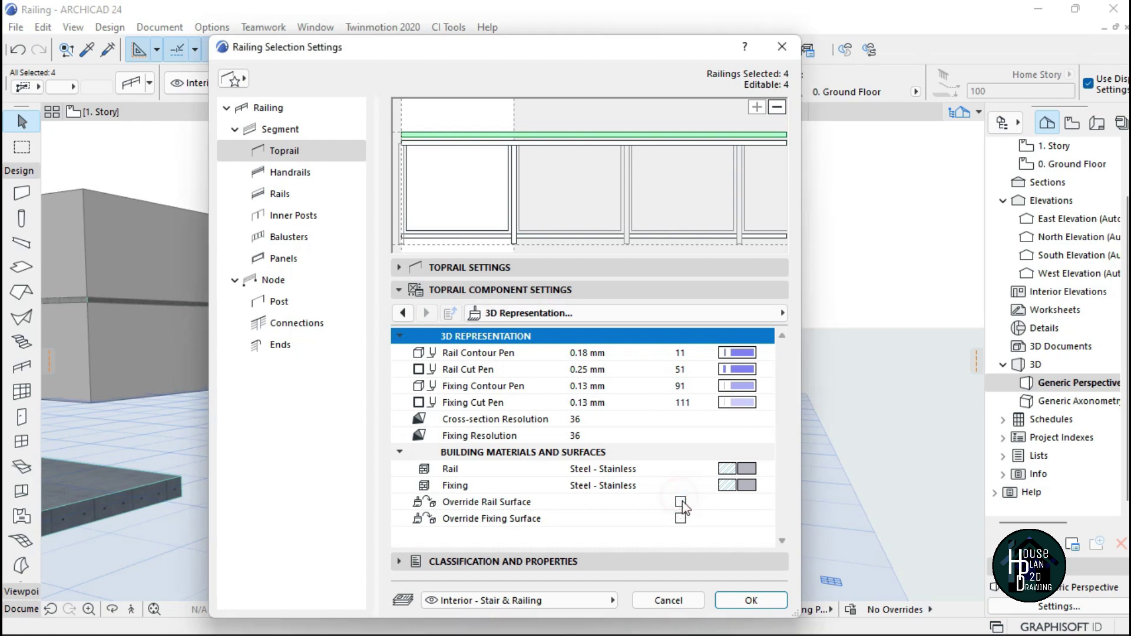
pyautogui.click(682, 501)
pyautogui.click(680, 519)
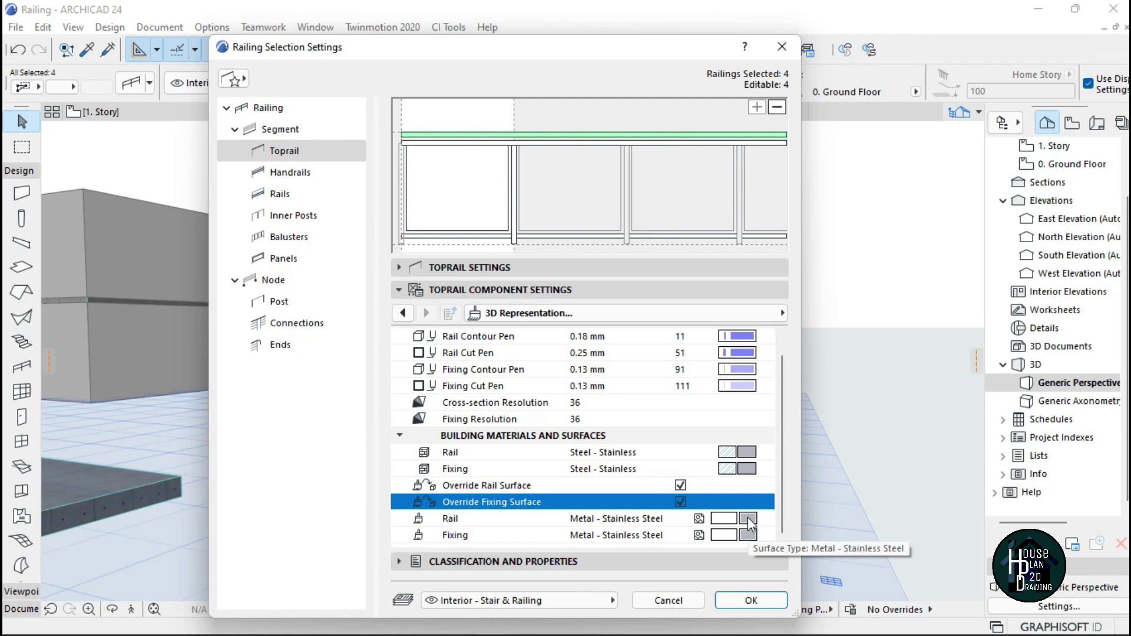
pyautogui.click(748, 519)
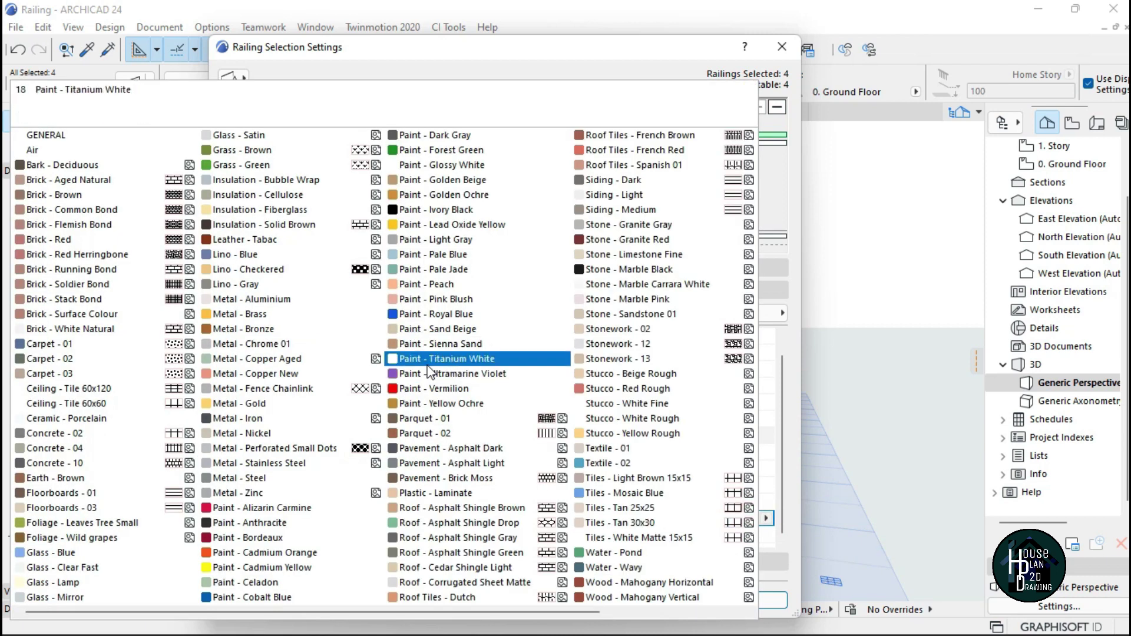
pyautogui.click(260, 599)
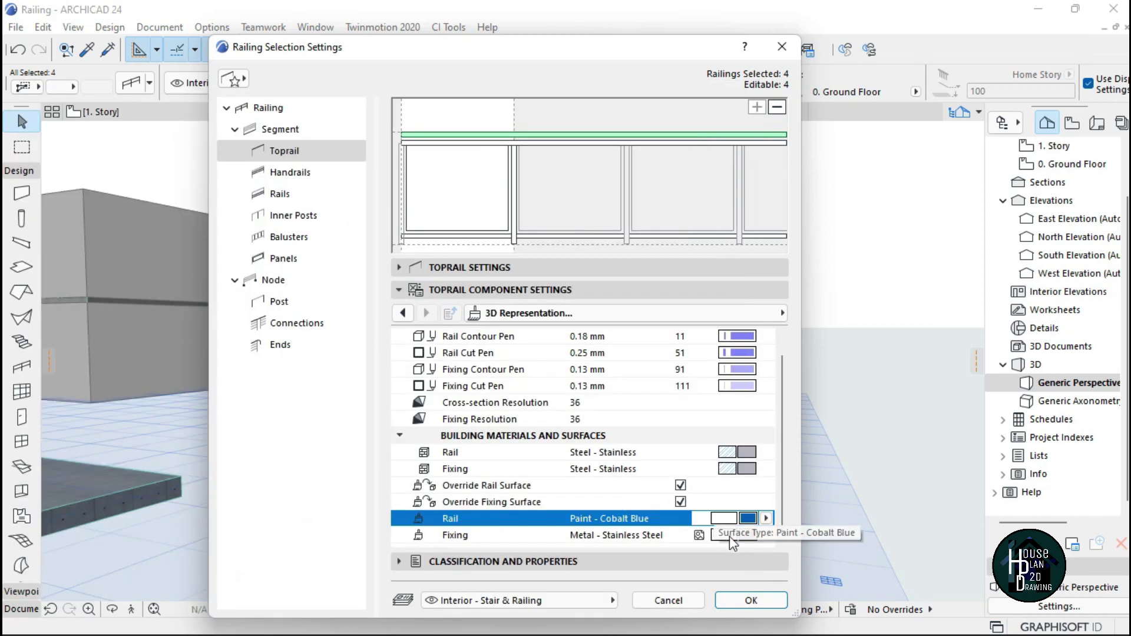
pyautogui.click(747, 535)
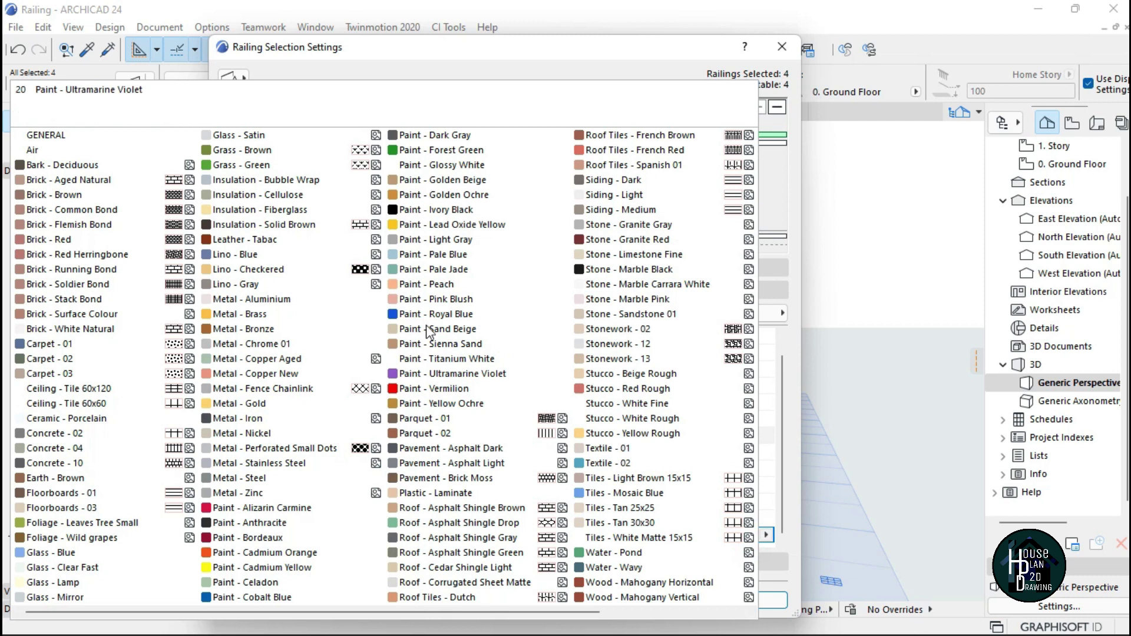
pyautogui.click(468, 225)
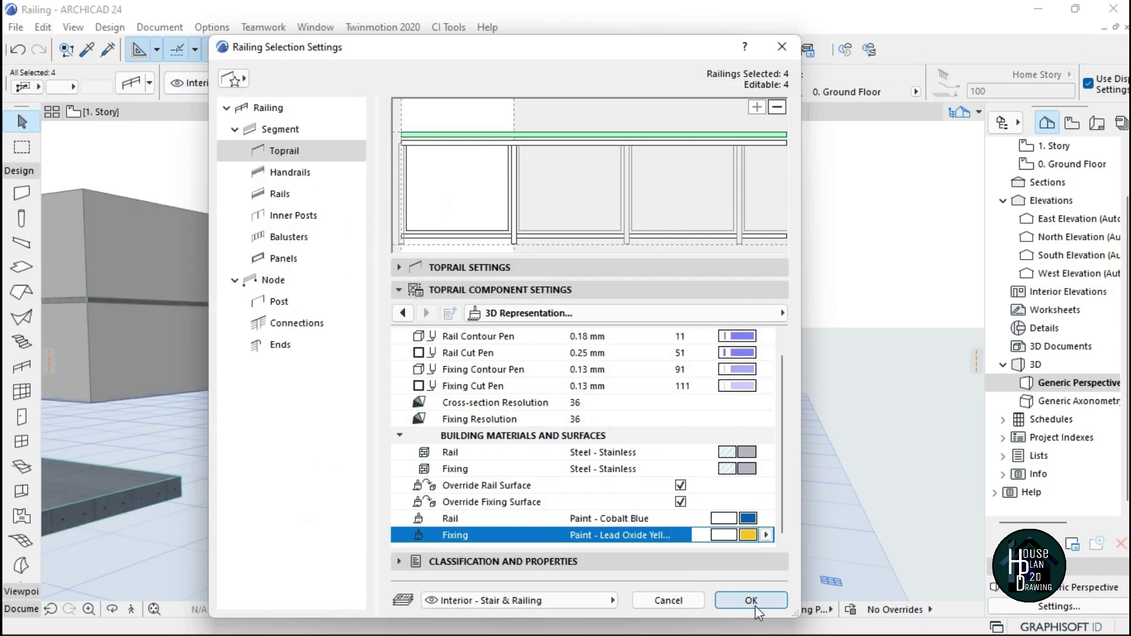
pyautogui.click(756, 607)
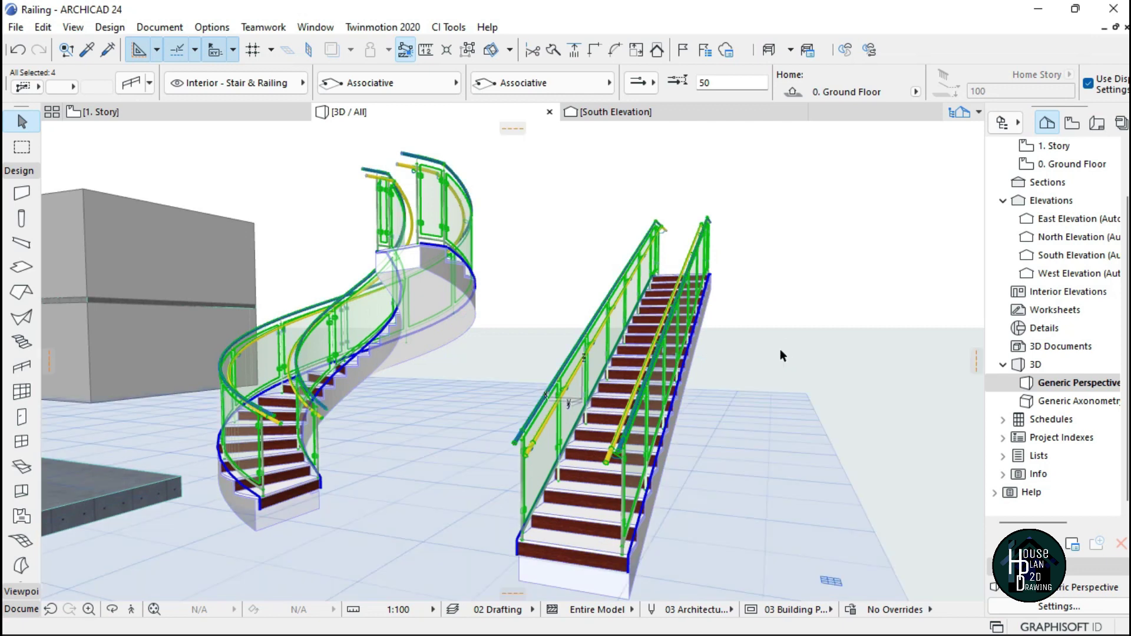
pyautogui.press('Escape')
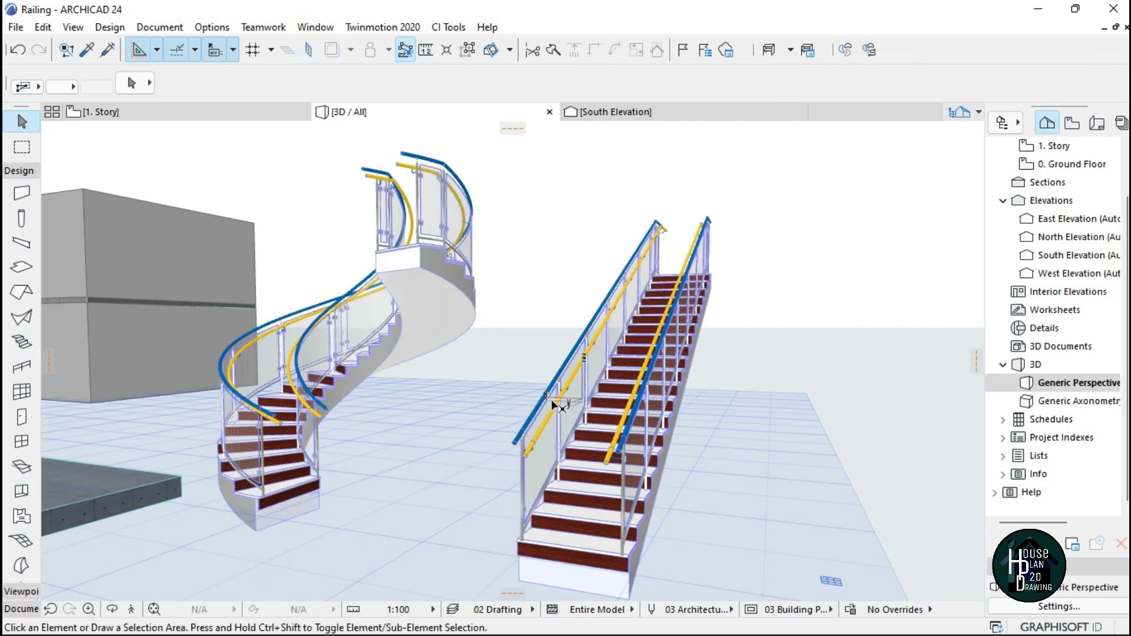
# - Examine the toprail, handrail and fixing colours up close along the straight stair and from a distance on both stairs
pyautogui.click(131, 609)
pyautogui.press('Up')
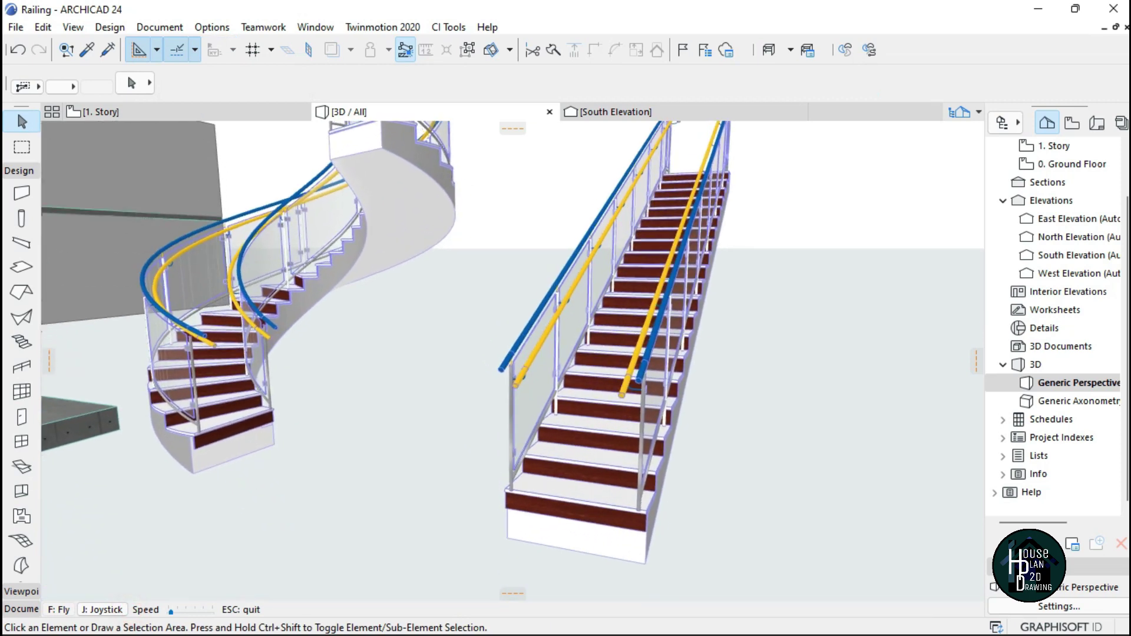
pyautogui.press('Up')
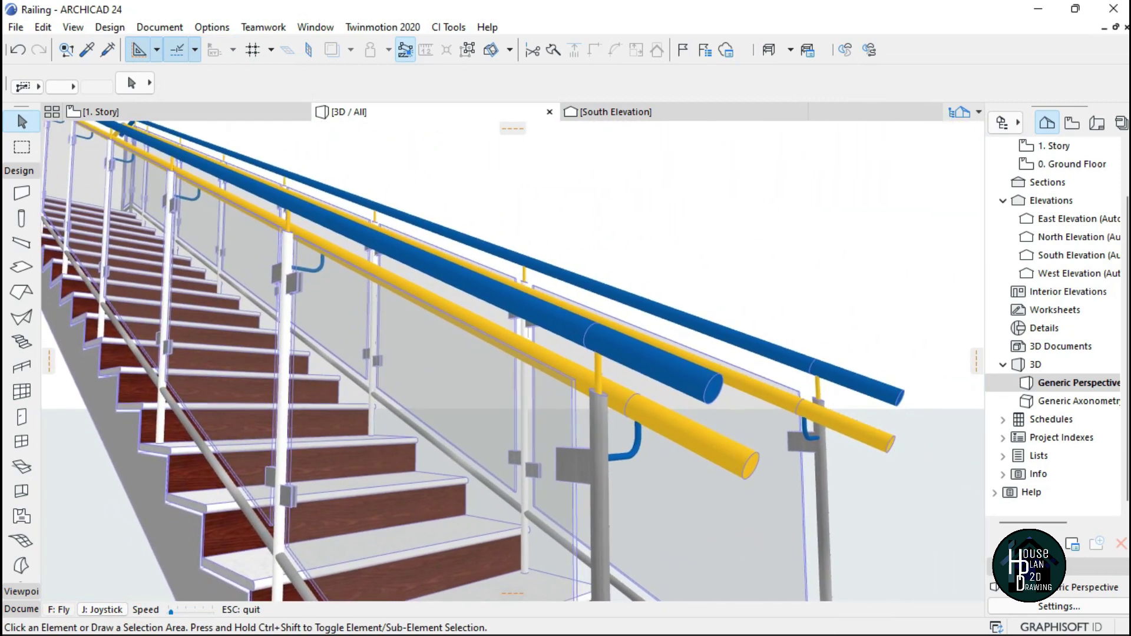
pyautogui.press('Right')
pyautogui.press('Up')
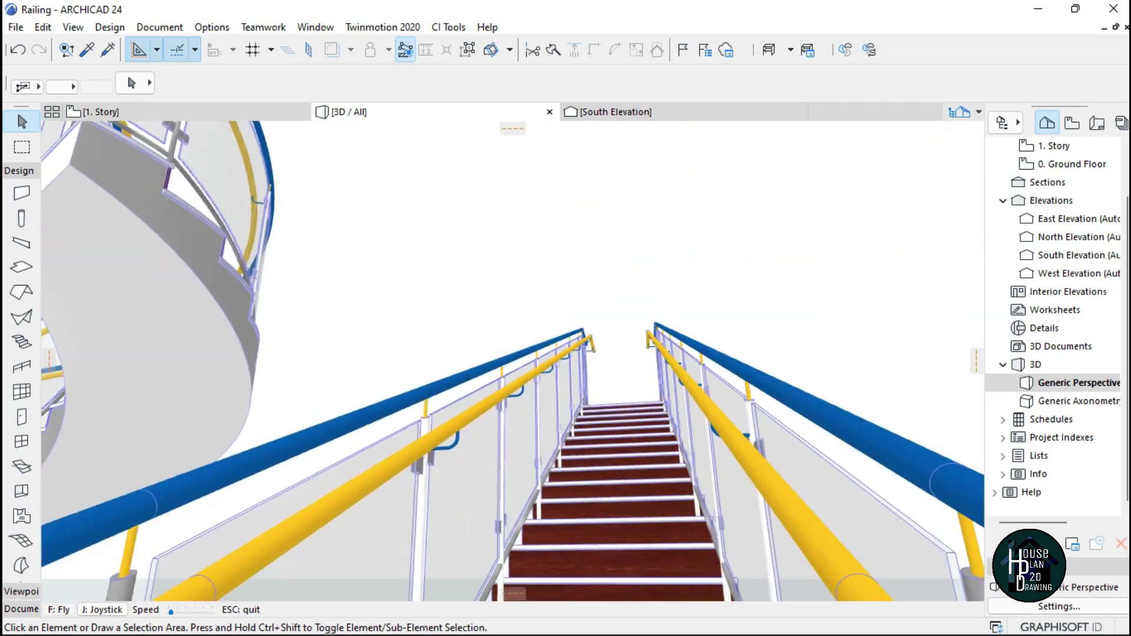
pyautogui.press('Down')
pyautogui.press('Left')
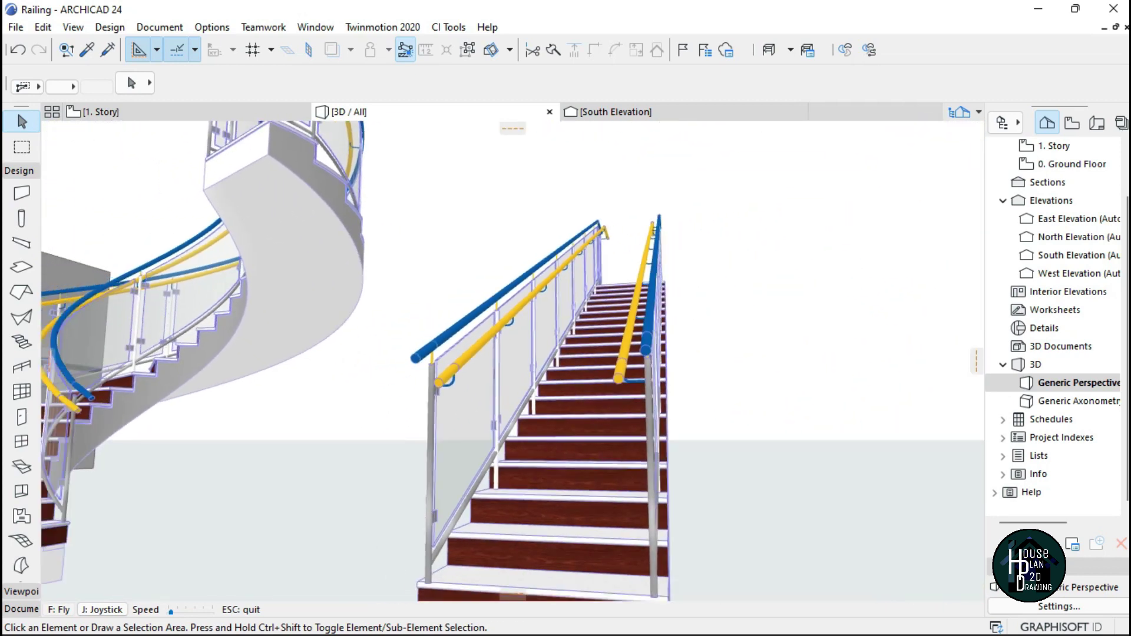
pyautogui.press('Down')
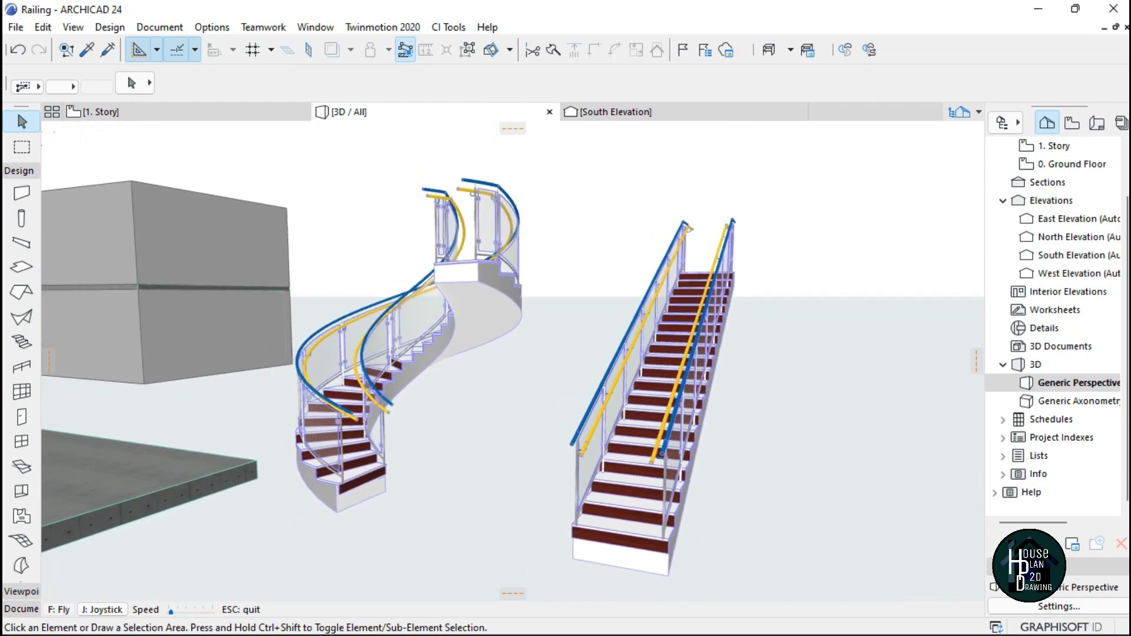
pyautogui.press('Left')
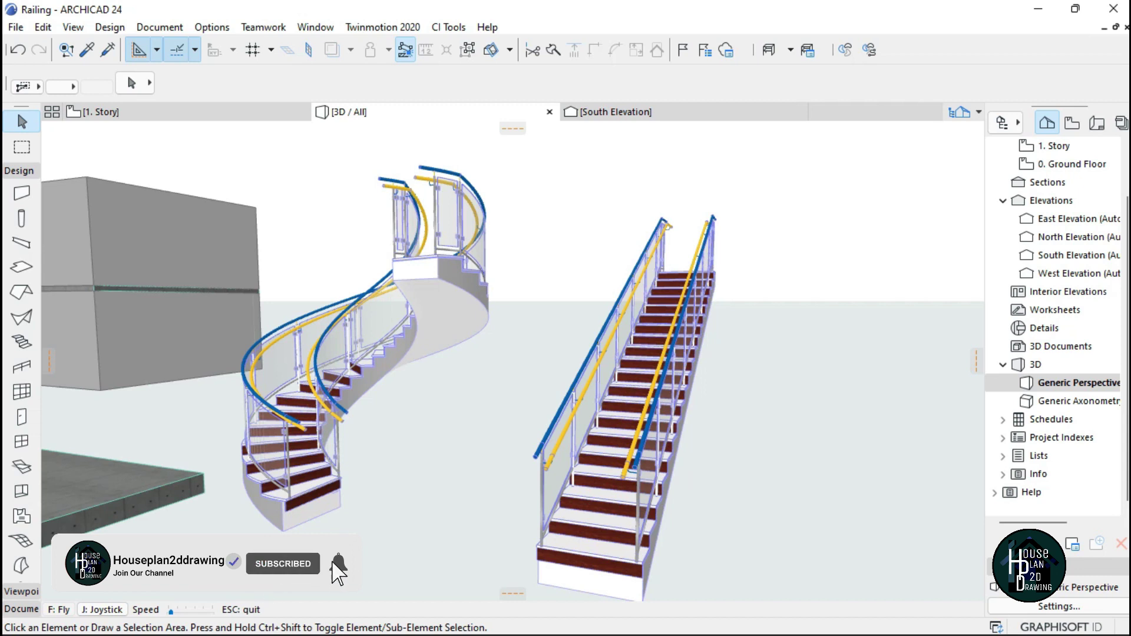
pyautogui.press('Left')
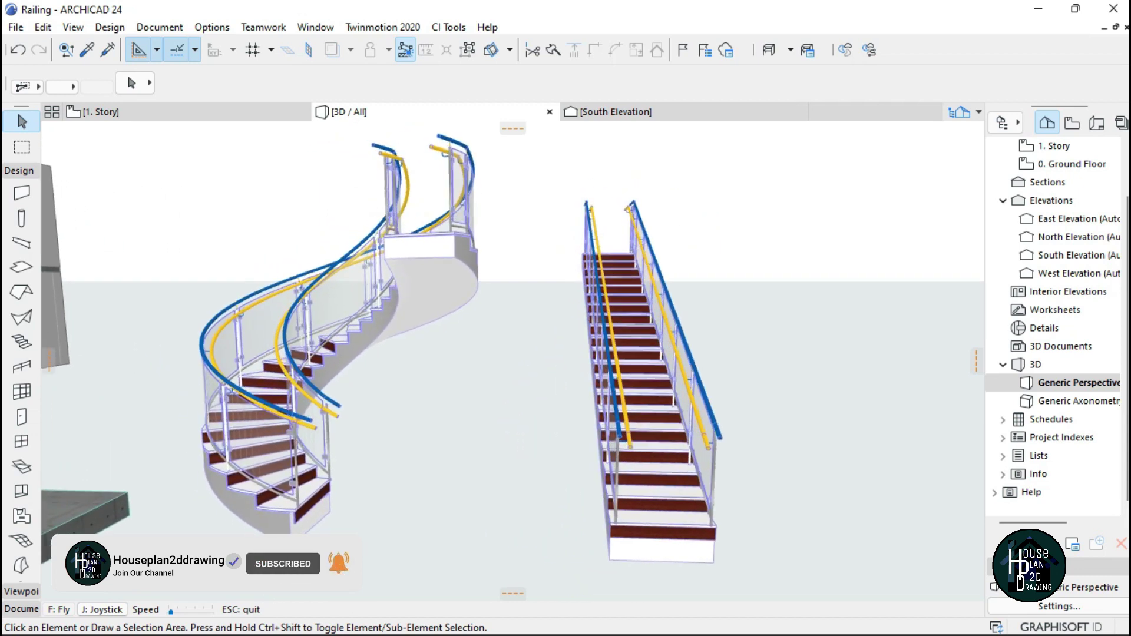